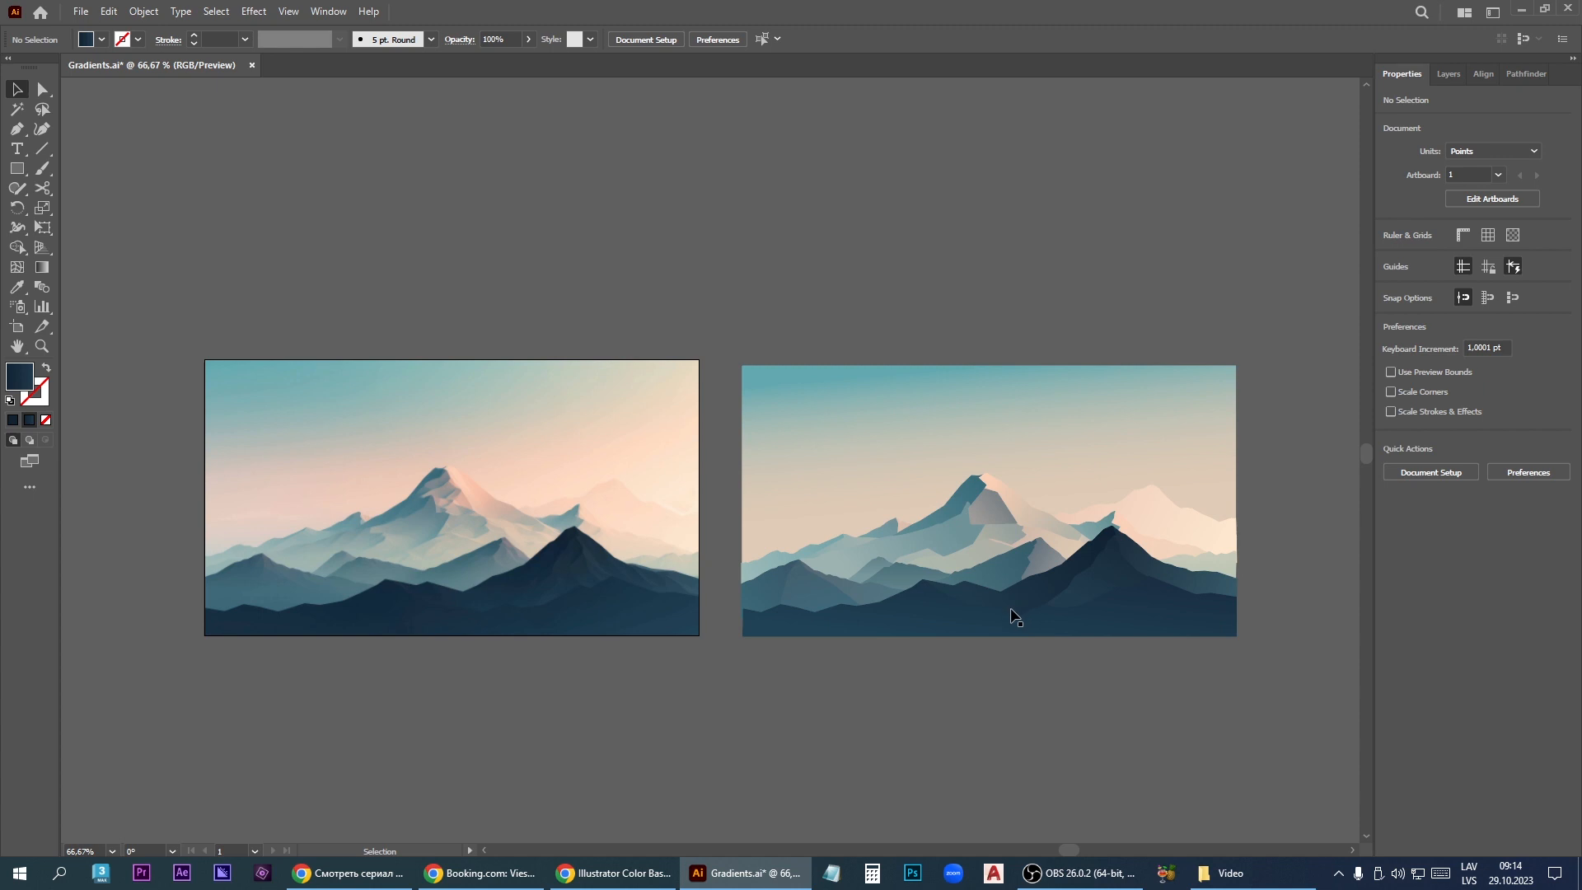
Step: Examine how the finished landscape copy is built by selecting its individual foreground, mid-range and peak shapes, and clear the selection
scroll(536, 525, down, 4)
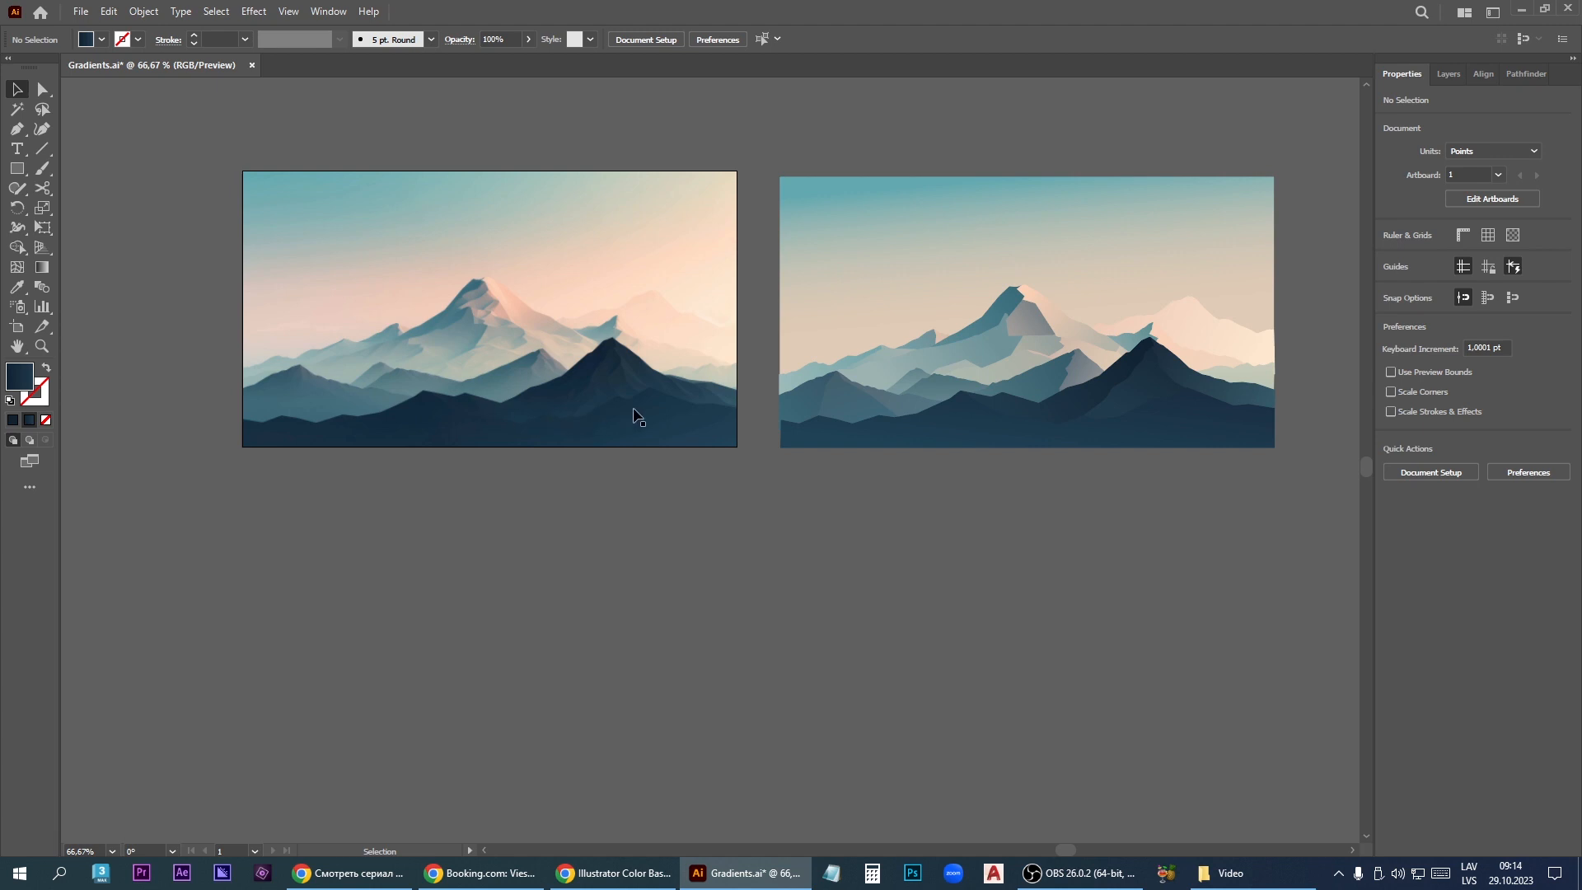
click(968, 433)
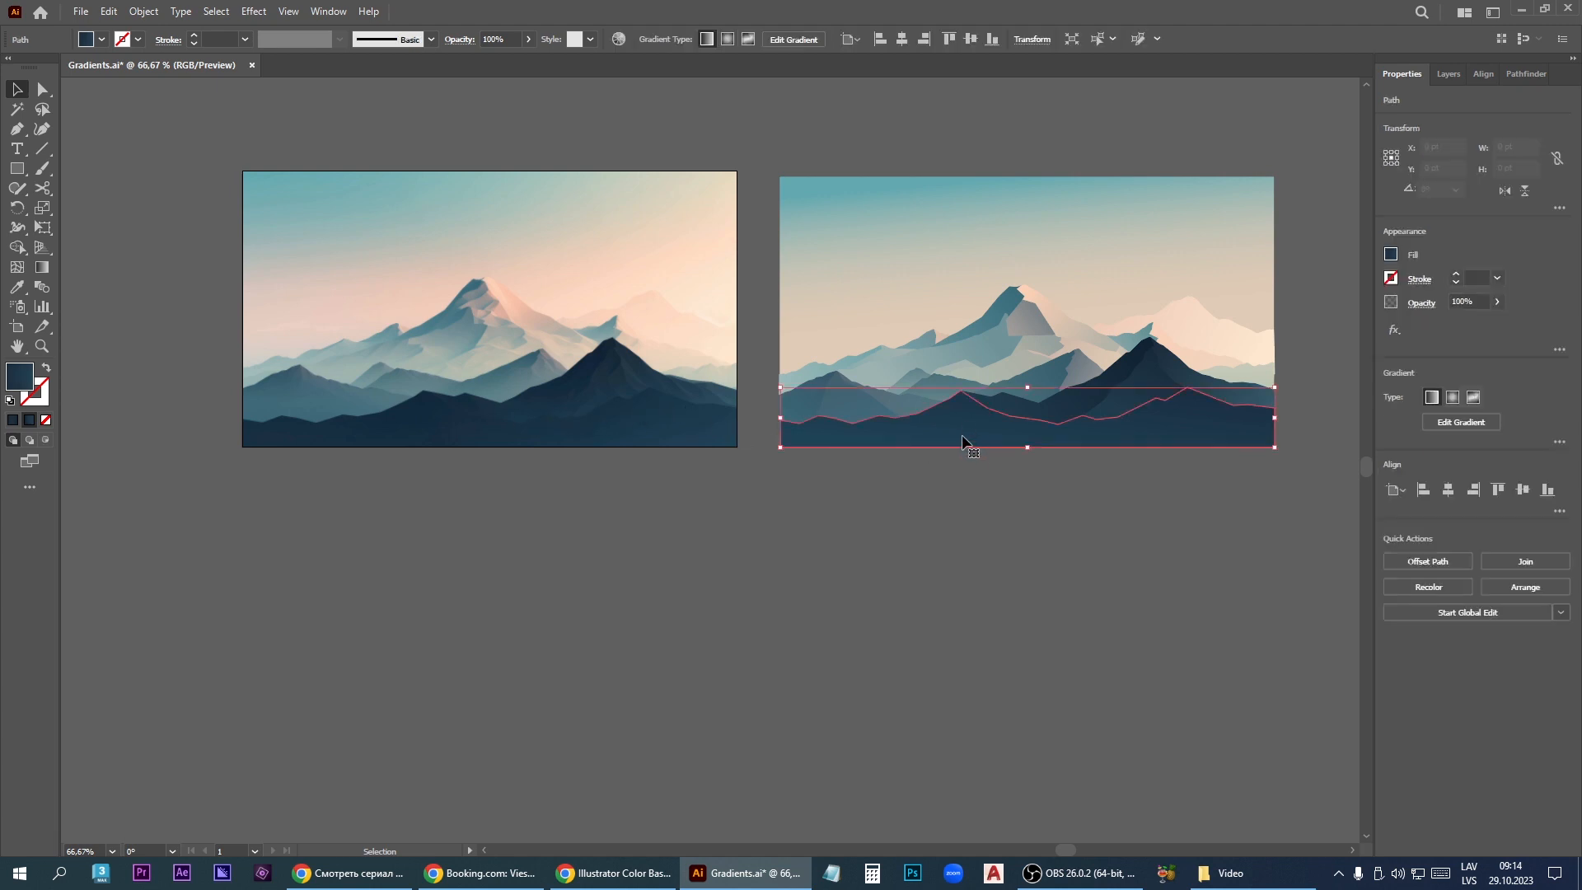
click(801, 398)
click(870, 414)
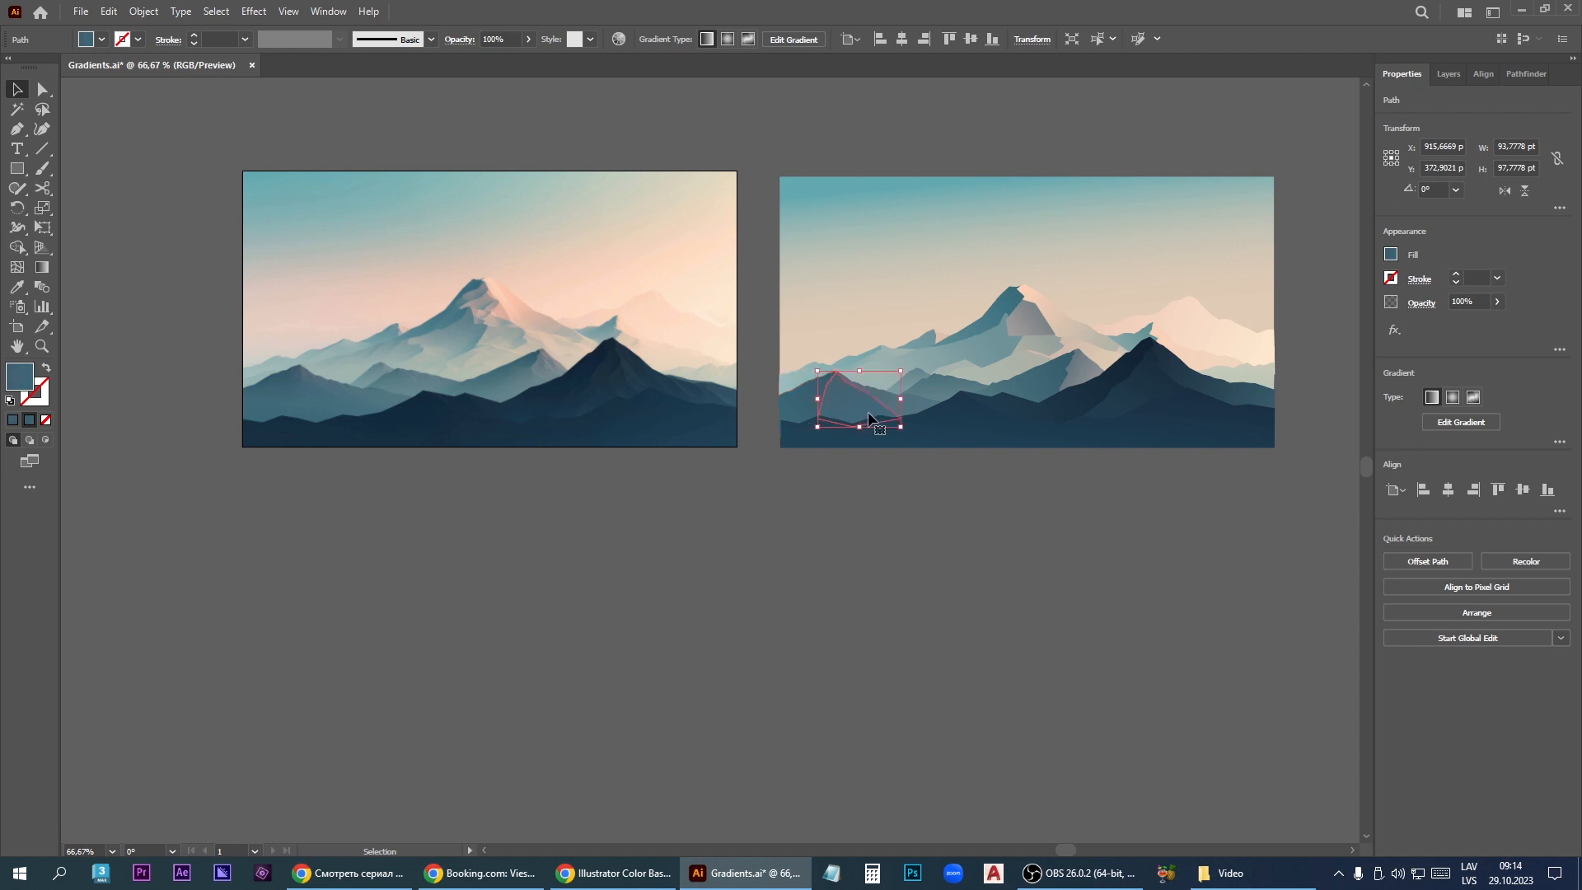
click(913, 405)
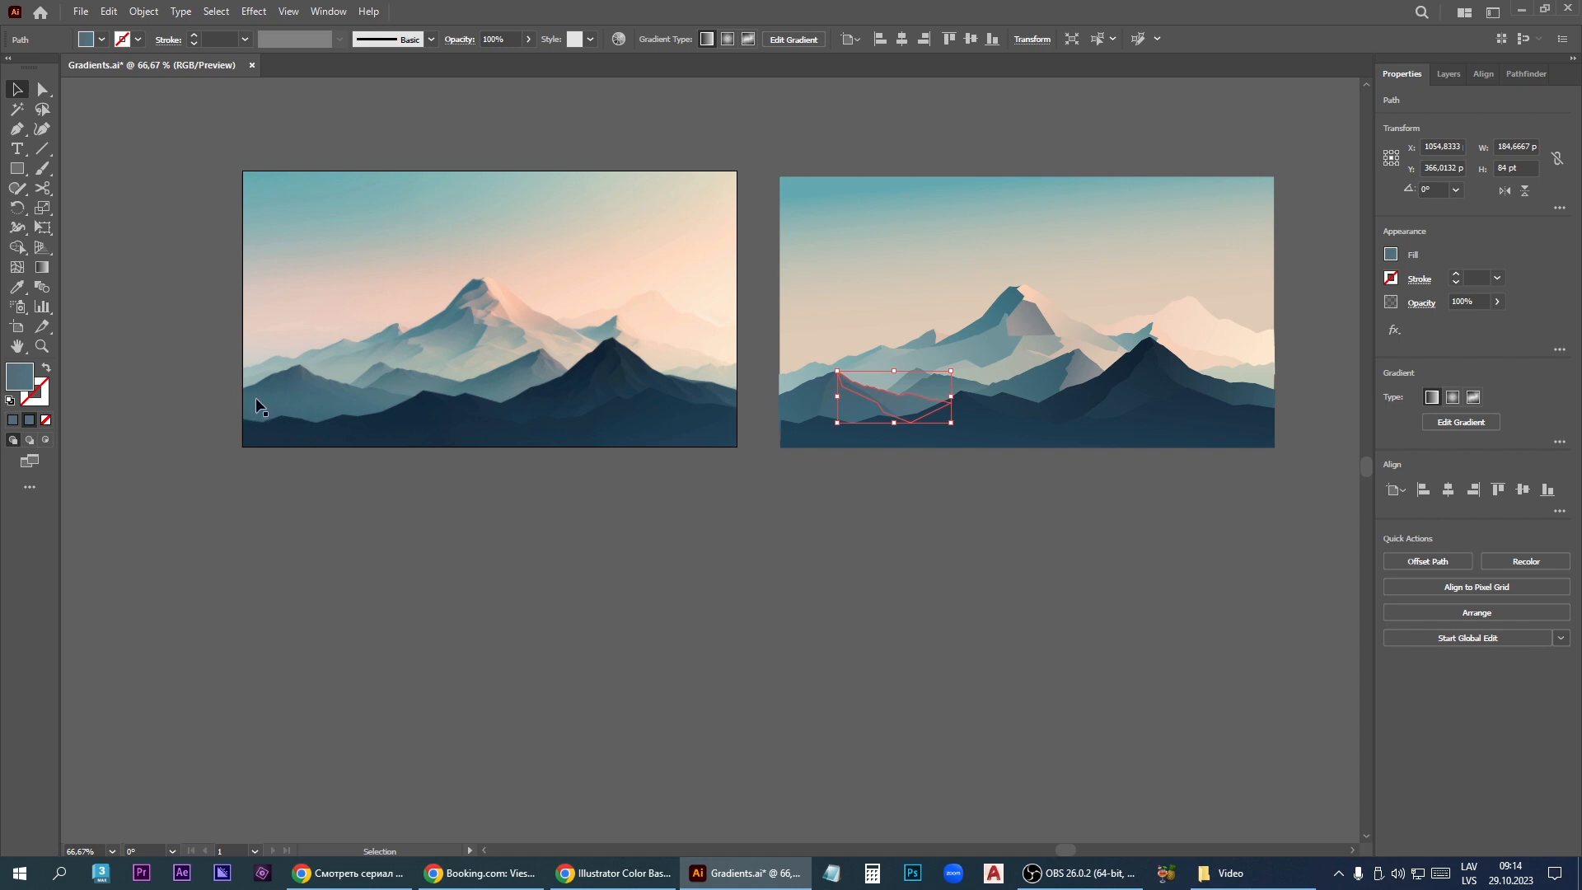
click(952, 393)
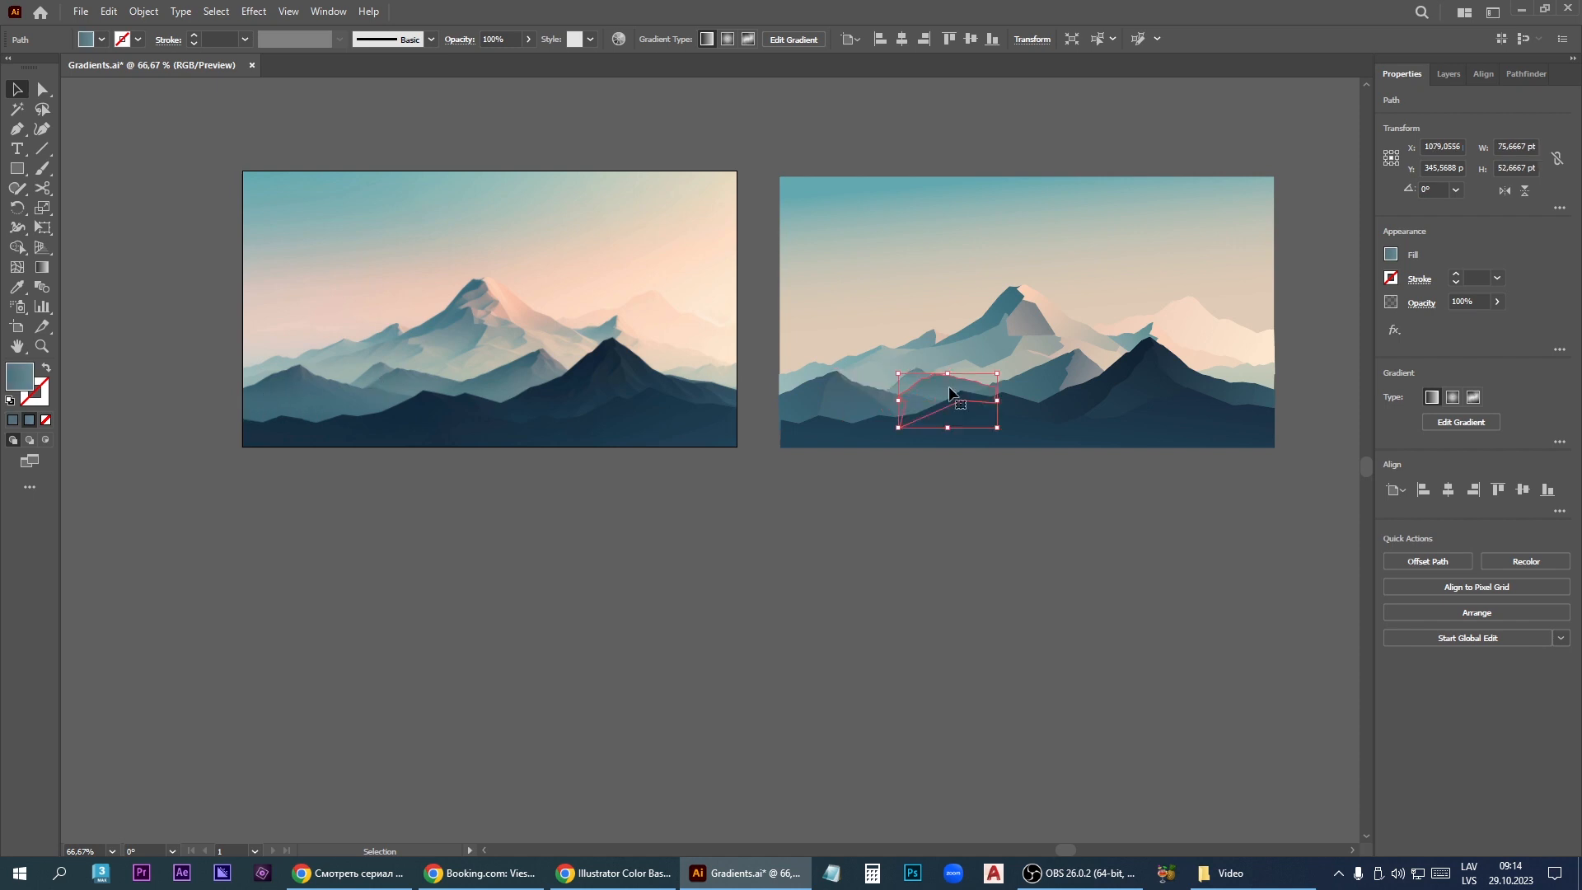
click(1038, 387)
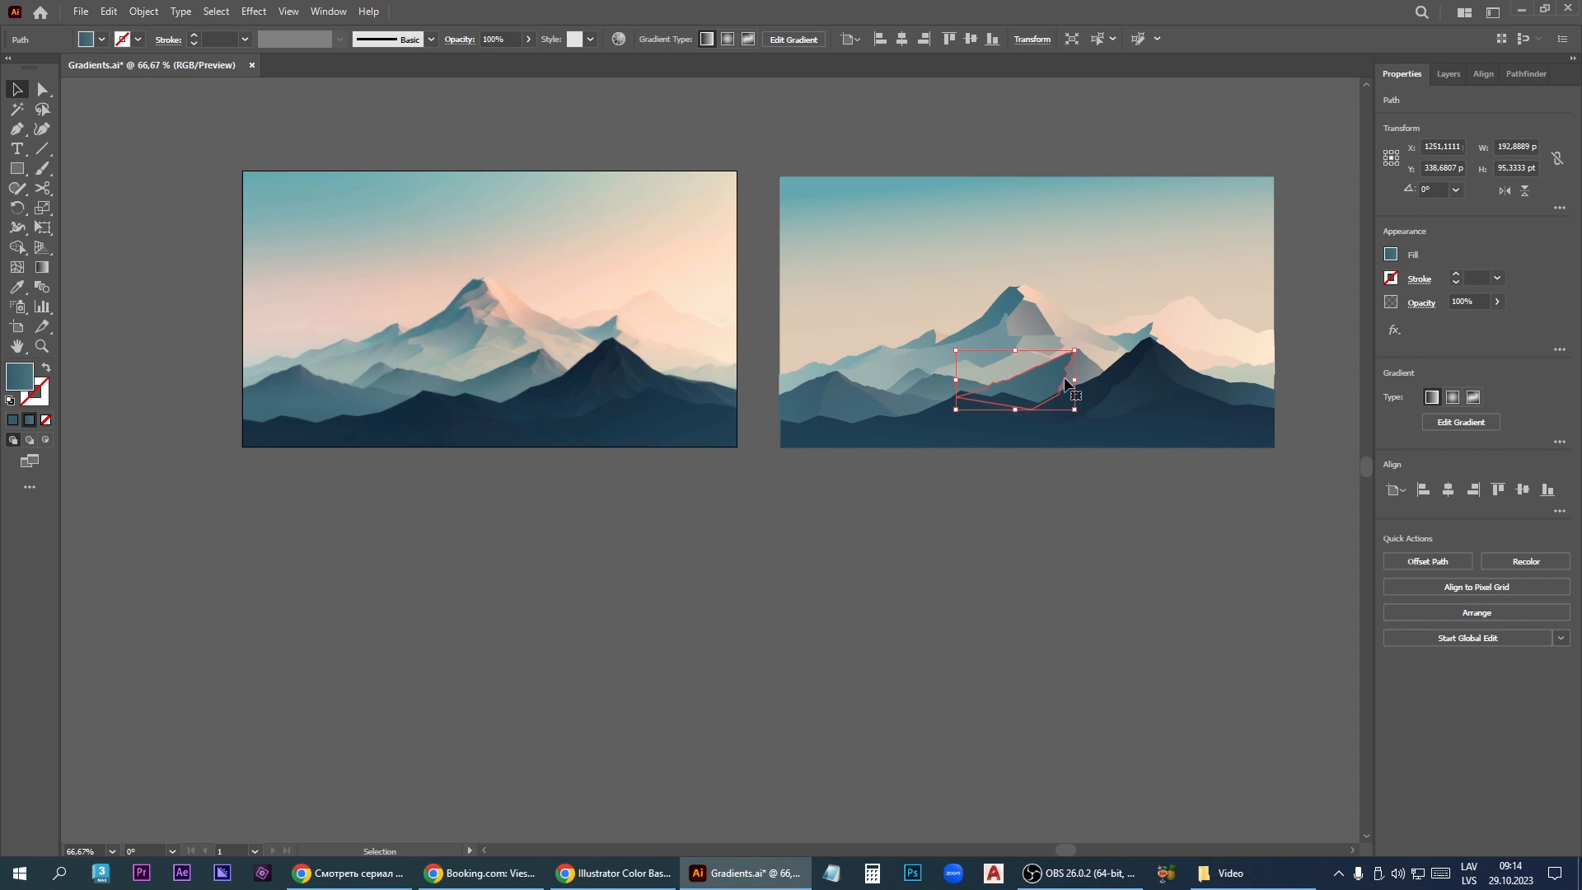
click(1083, 381)
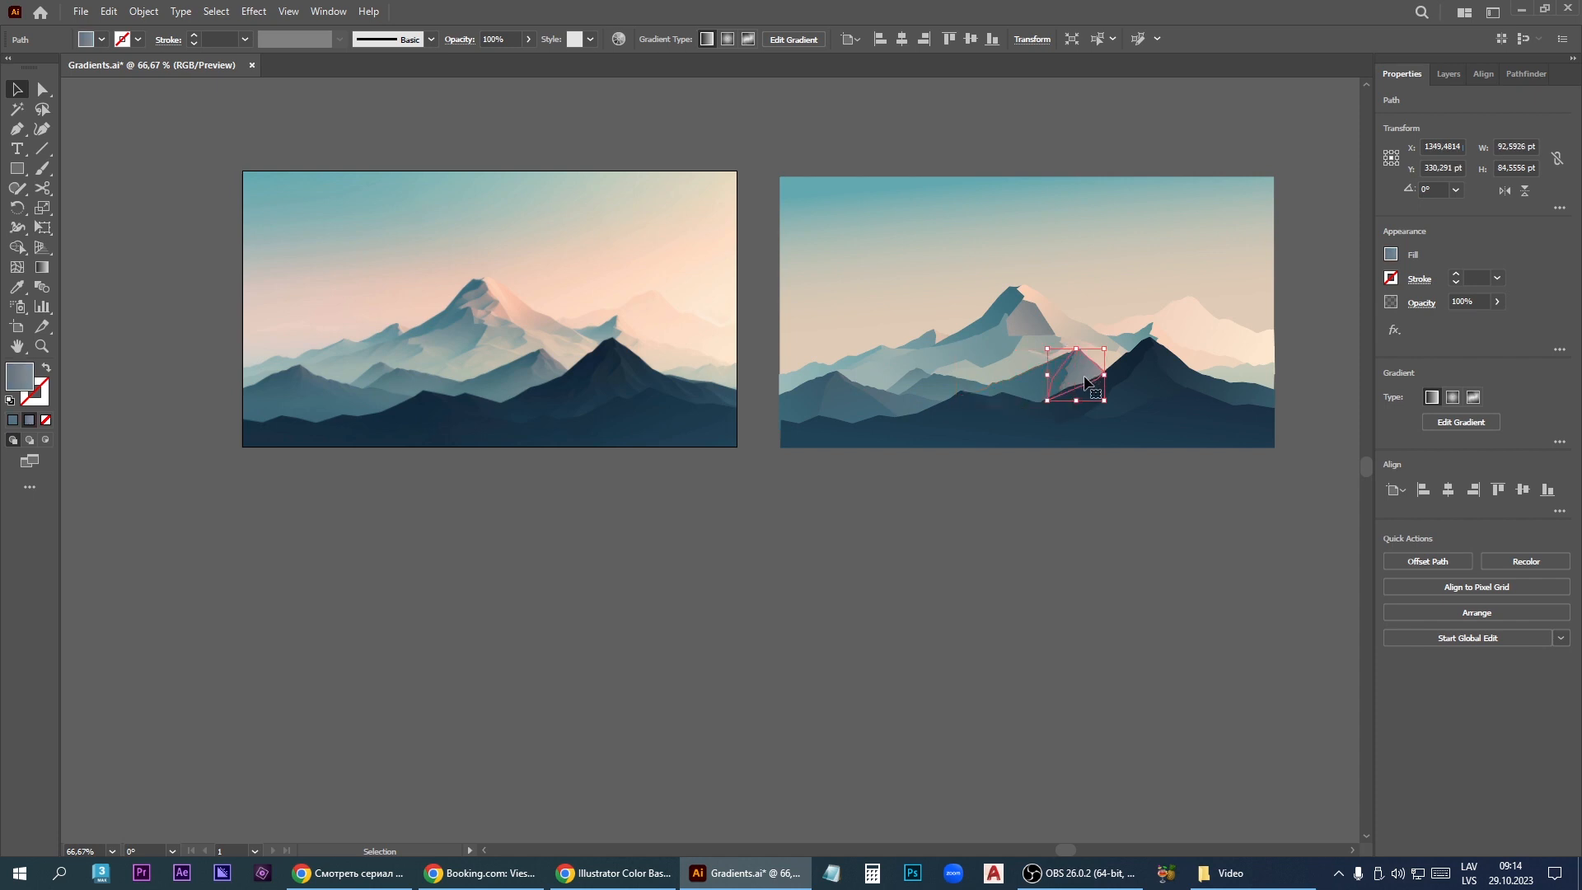
click(1008, 302)
click(1045, 328)
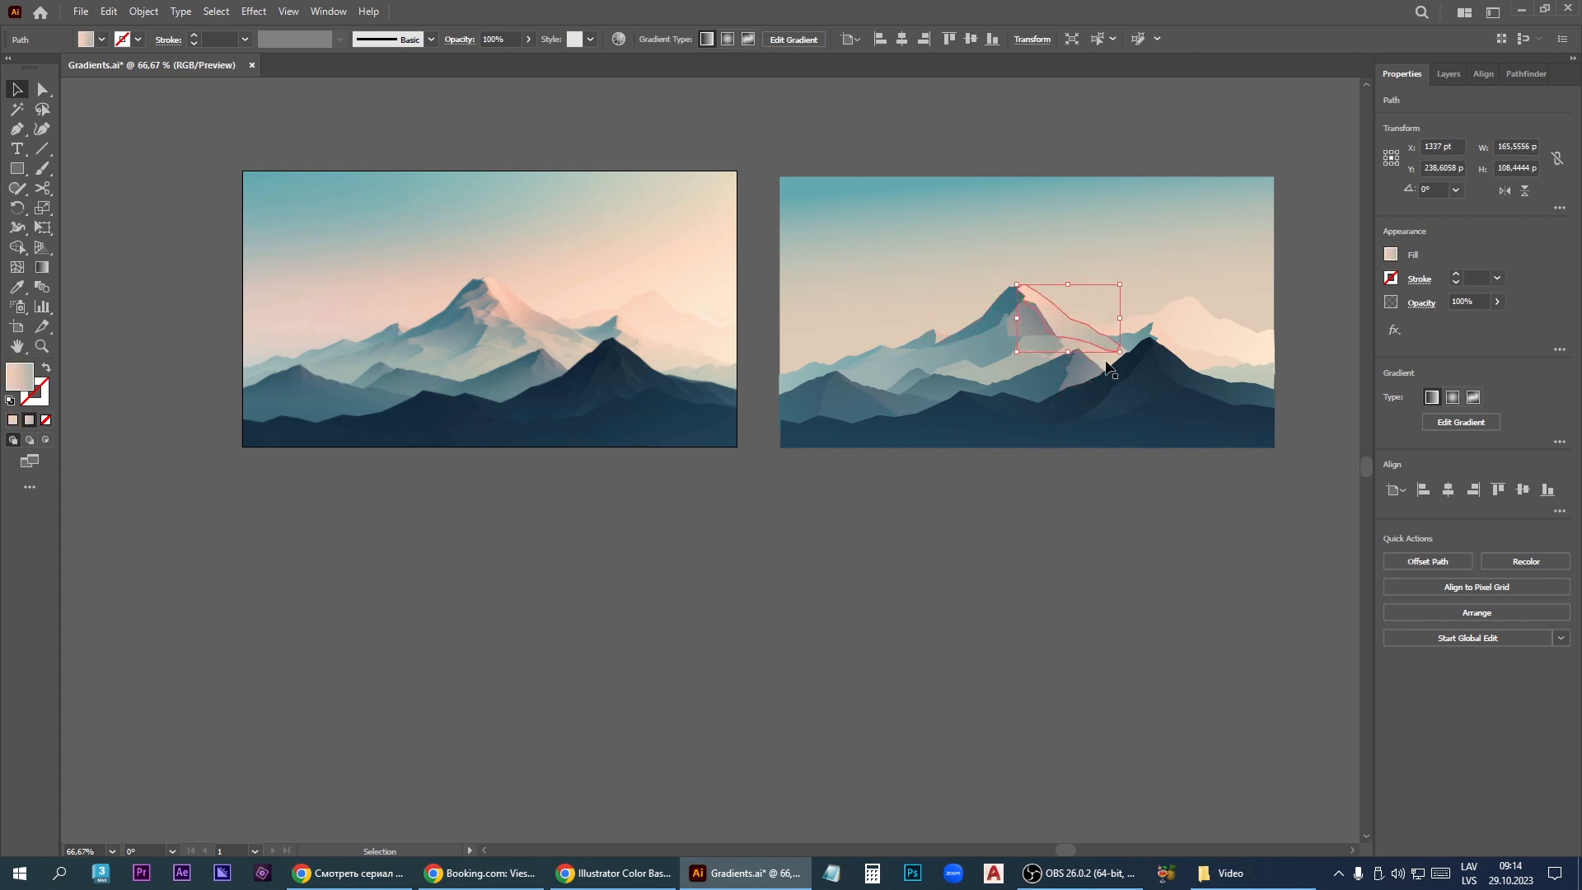
click(1190, 357)
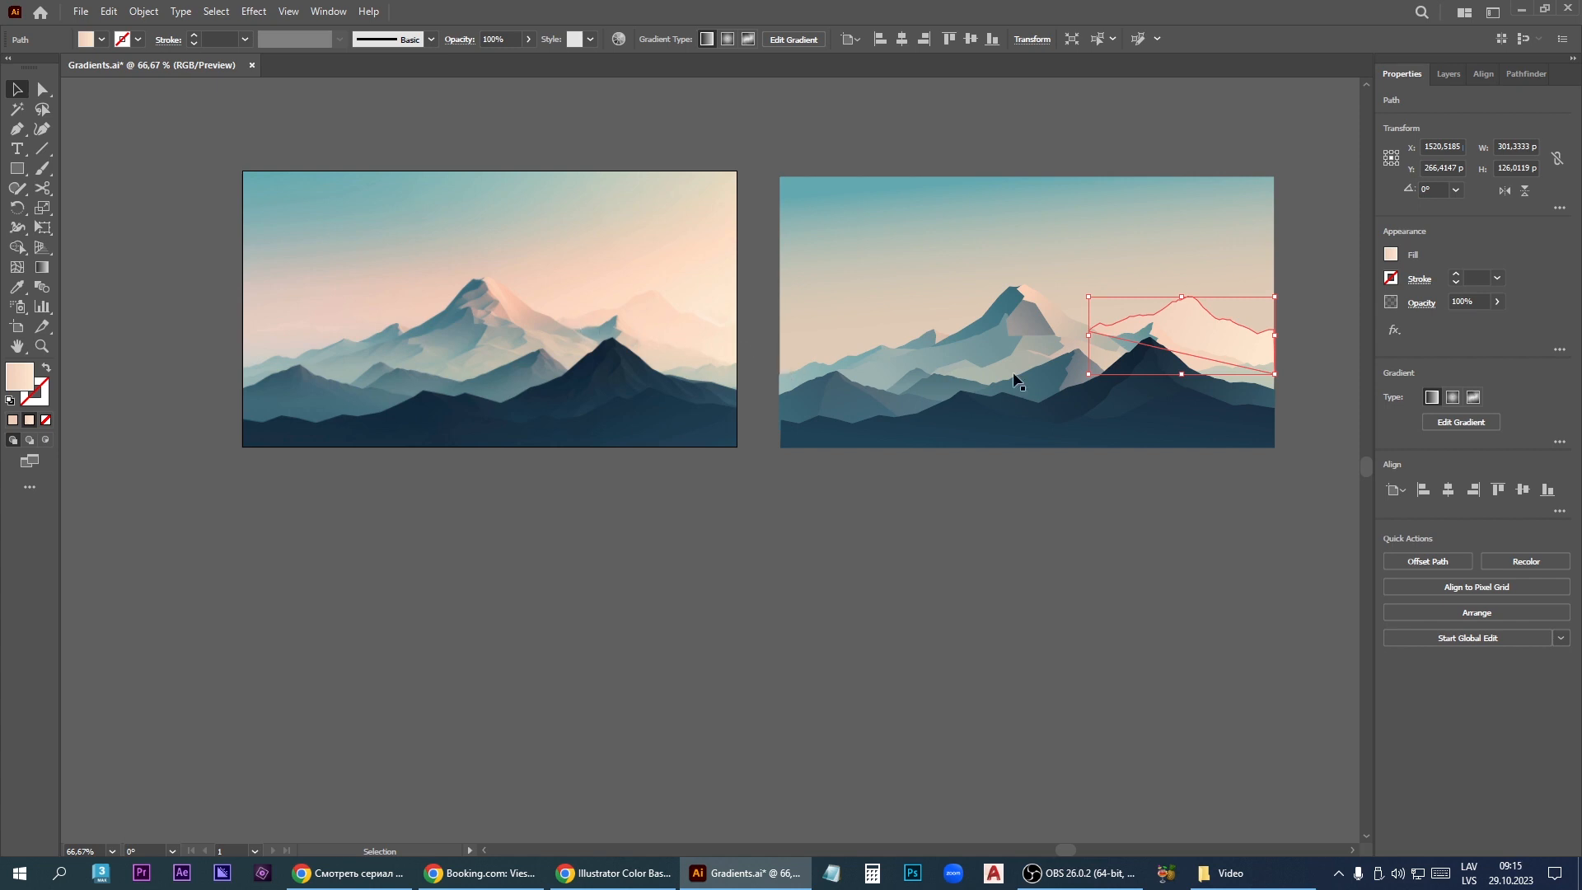
click(422, 523)
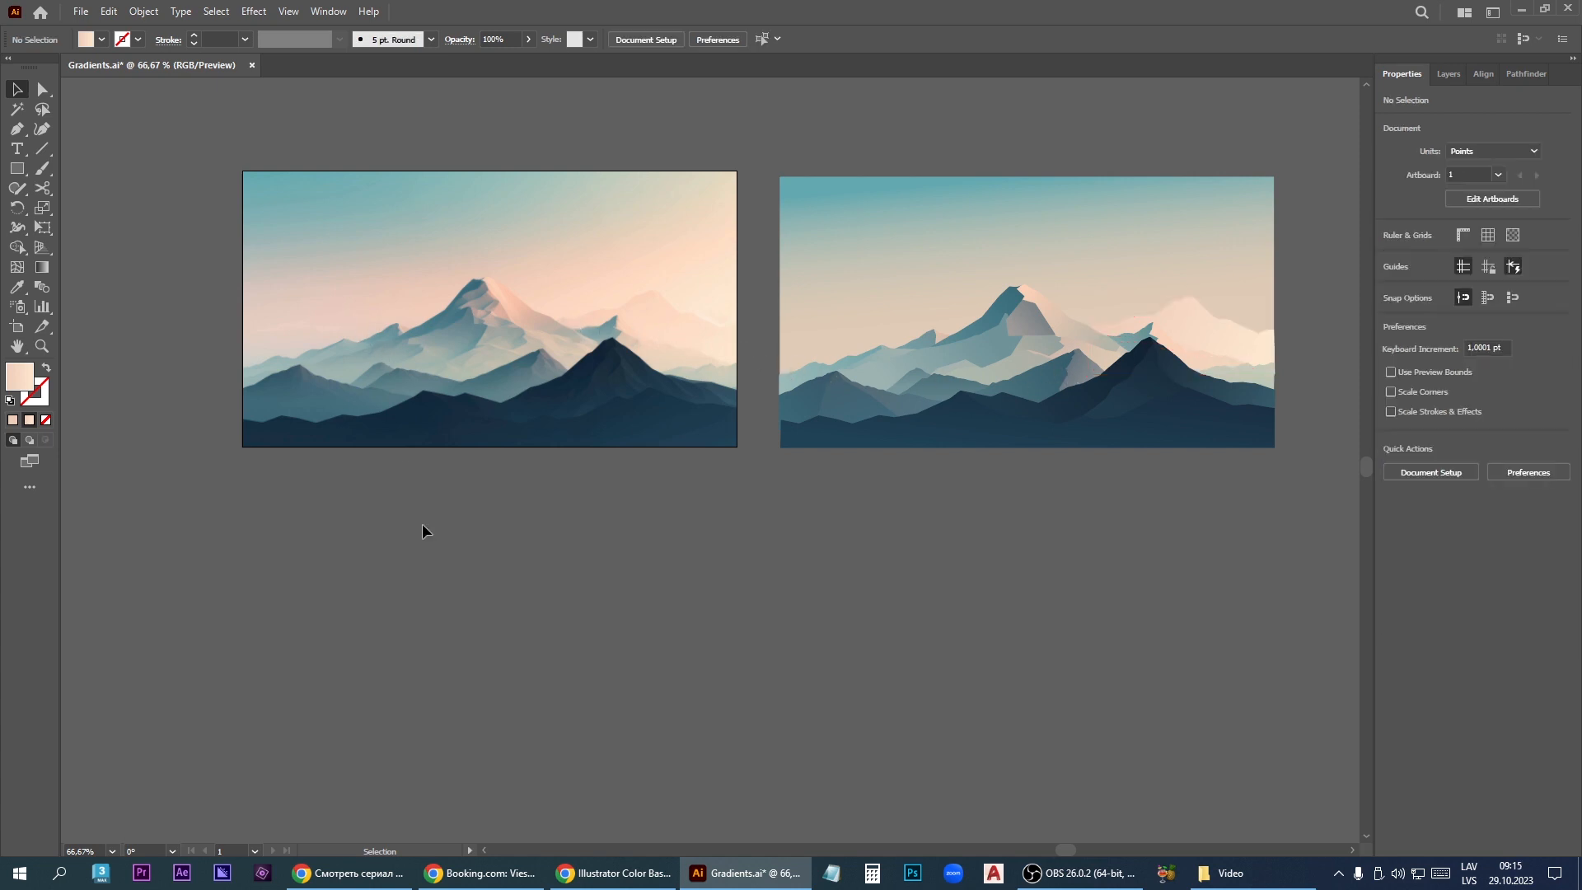
Step: Trace the dark foreground ridge of the original image with the Pen tool as a closed shape spanning the artboard's width down to its lower edge
click(18, 129)
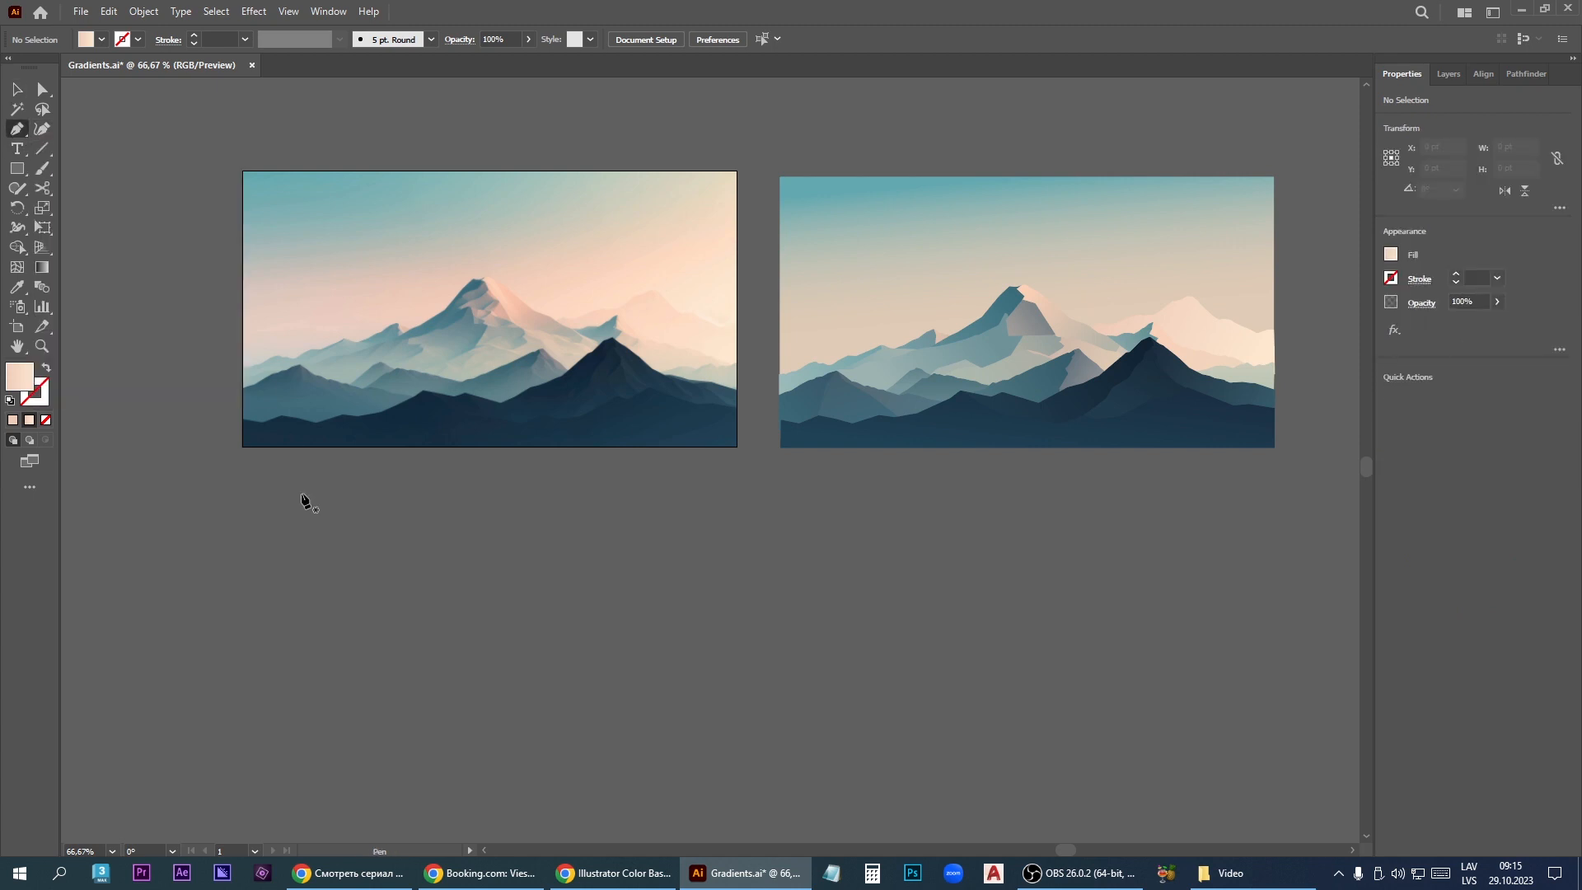
key(ctrl+plus)
scroll(239, 379, up, 1)
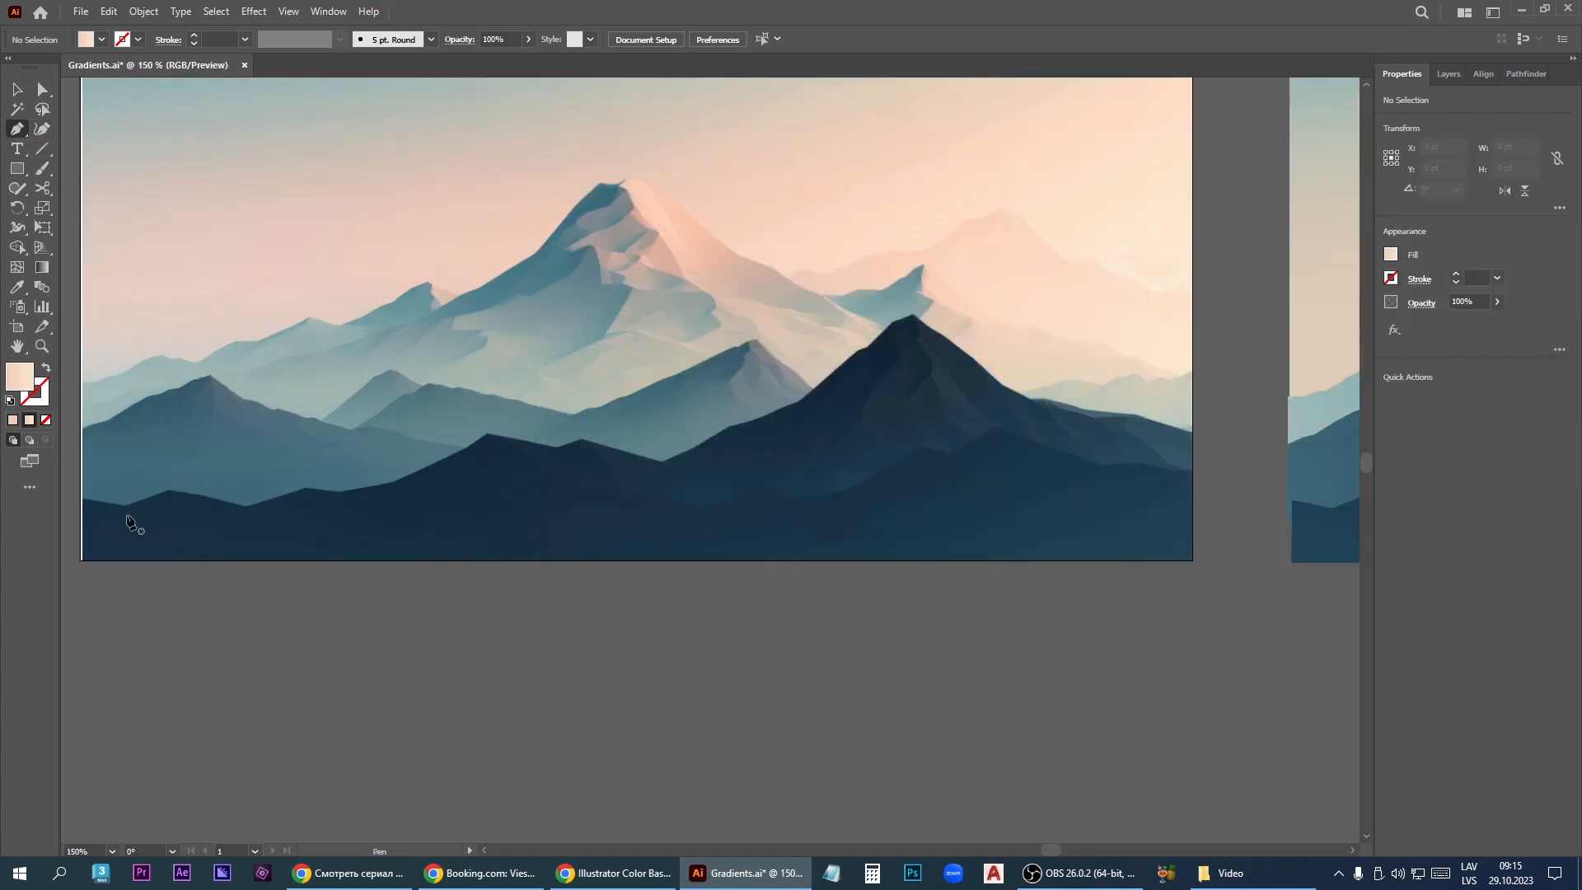
click(82, 561)
click(83, 498)
click(125, 505)
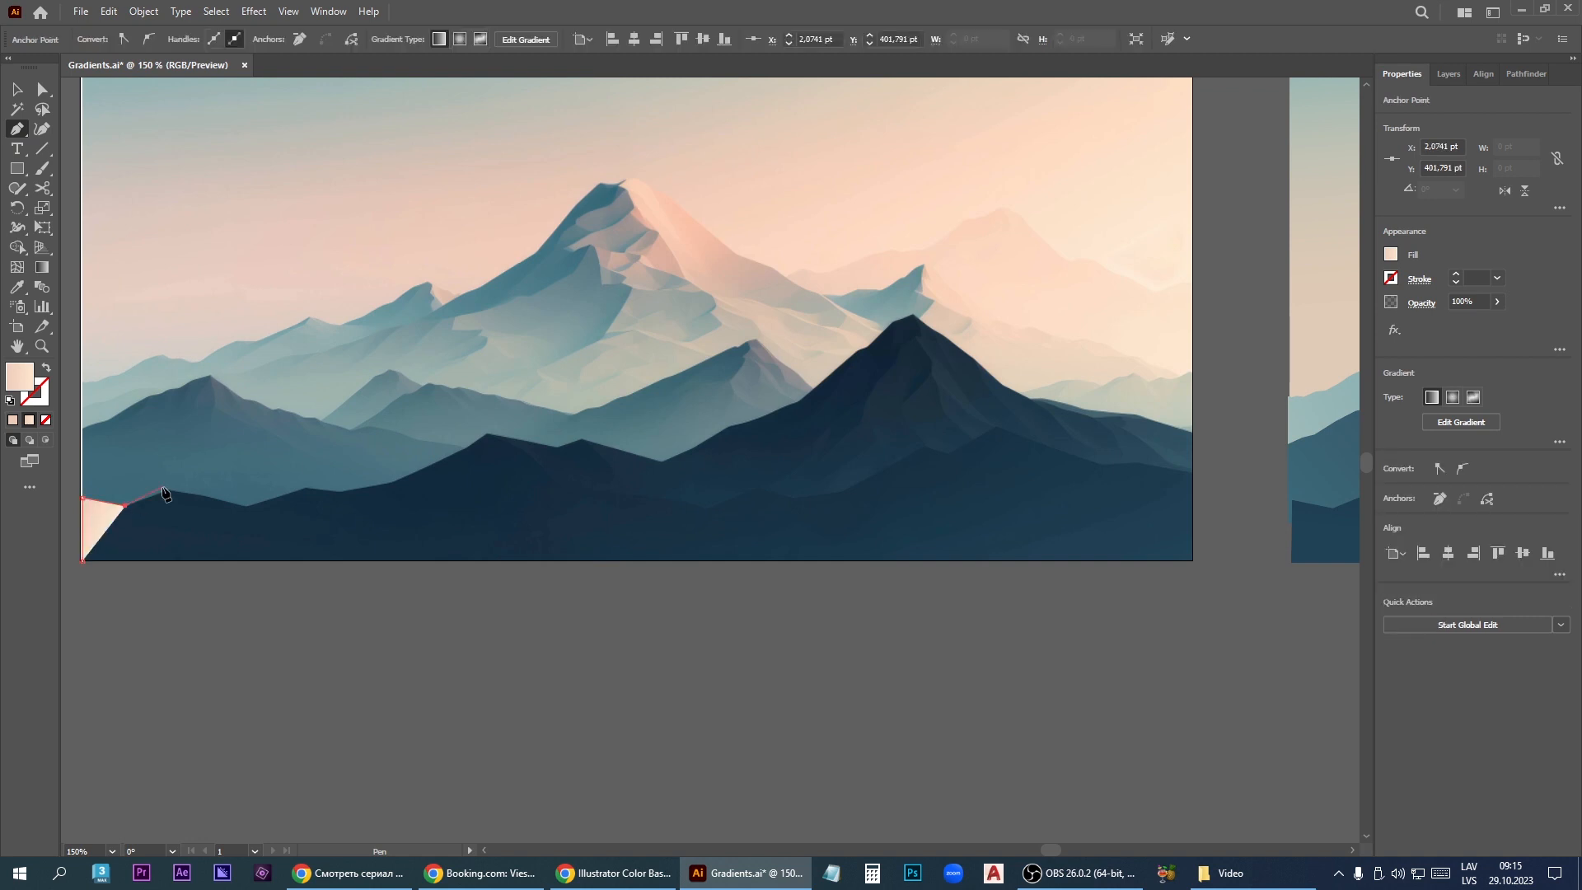
click(168, 492)
click(212, 497)
click(245, 507)
click(305, 488)
click(340, 493)
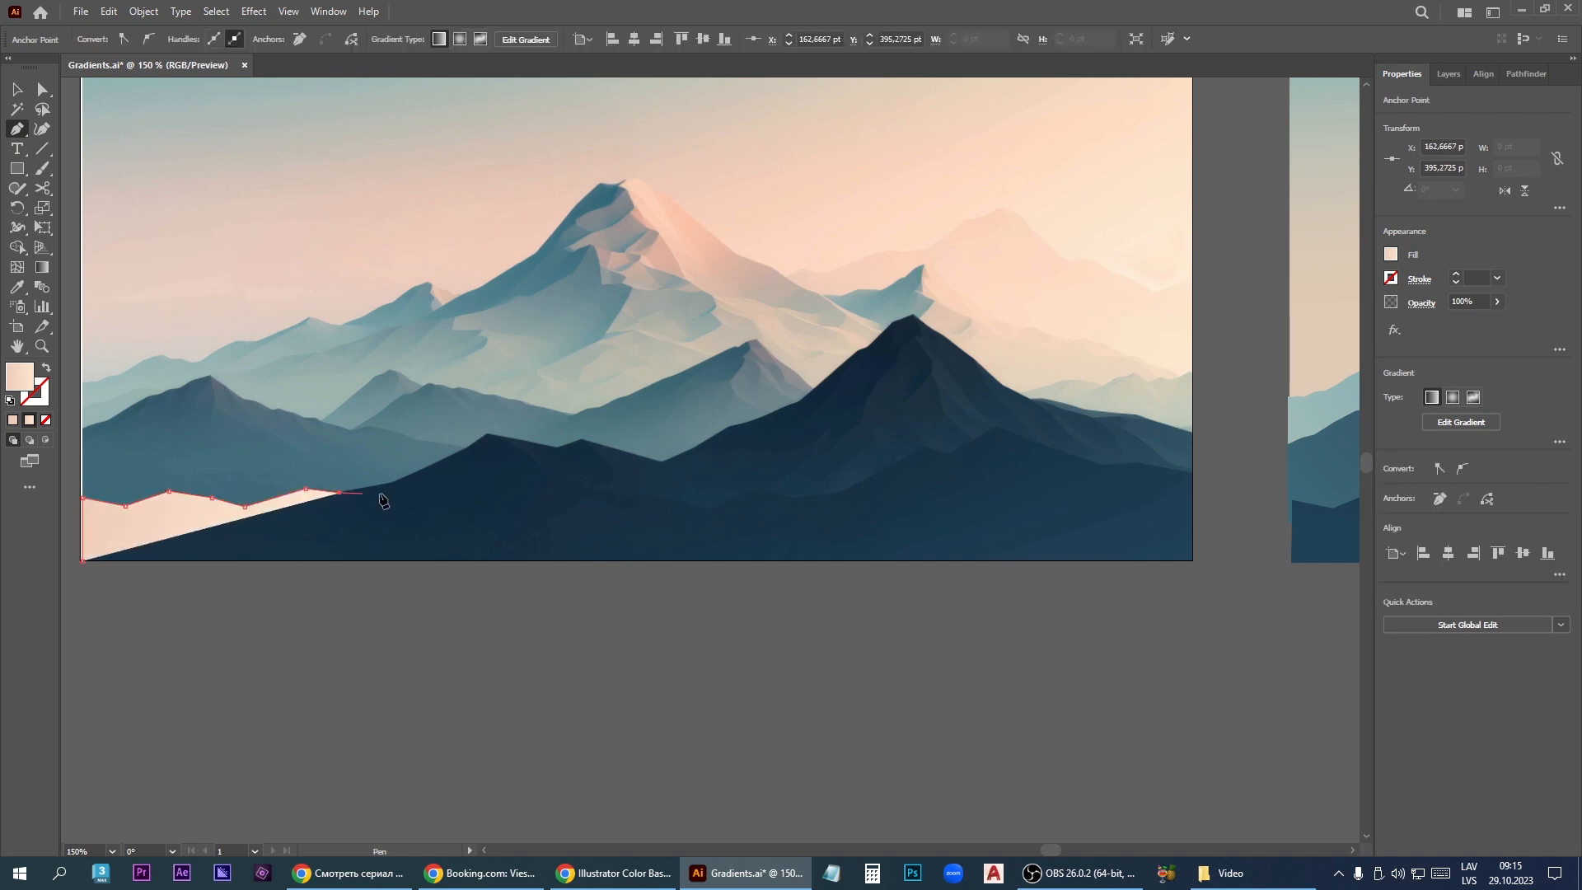
click(392, 482)
click(464, 447)
click(486, 436)
click(557, 448)
click(582, 439)
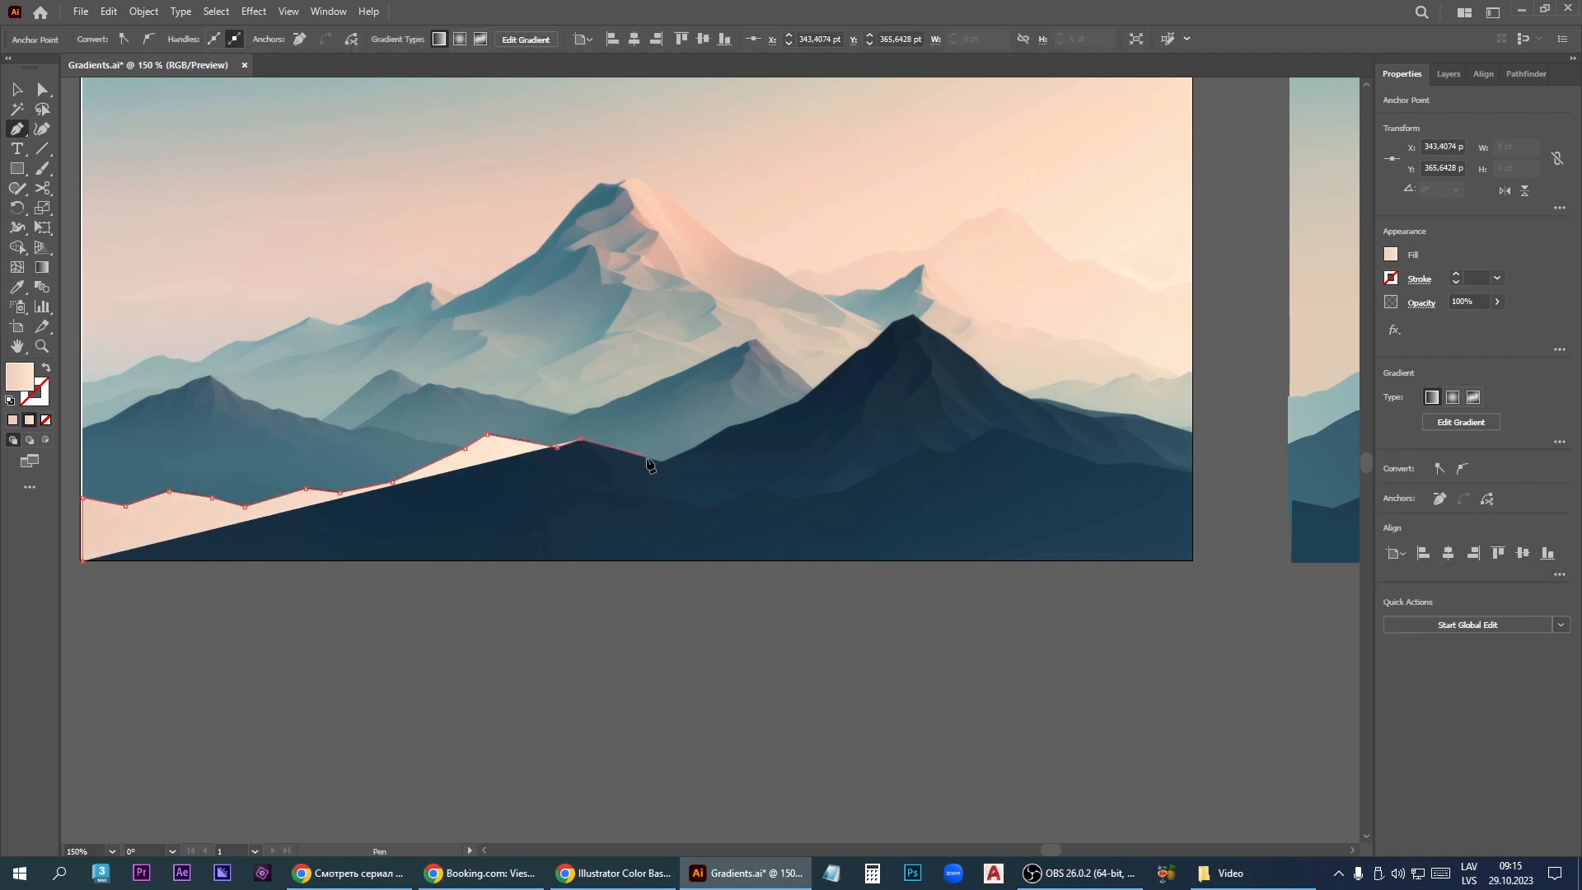
click(661, 463)
click(726, 426)
click(762, 418)
click(798, 403)
click(858, 351)
click(866, 347)
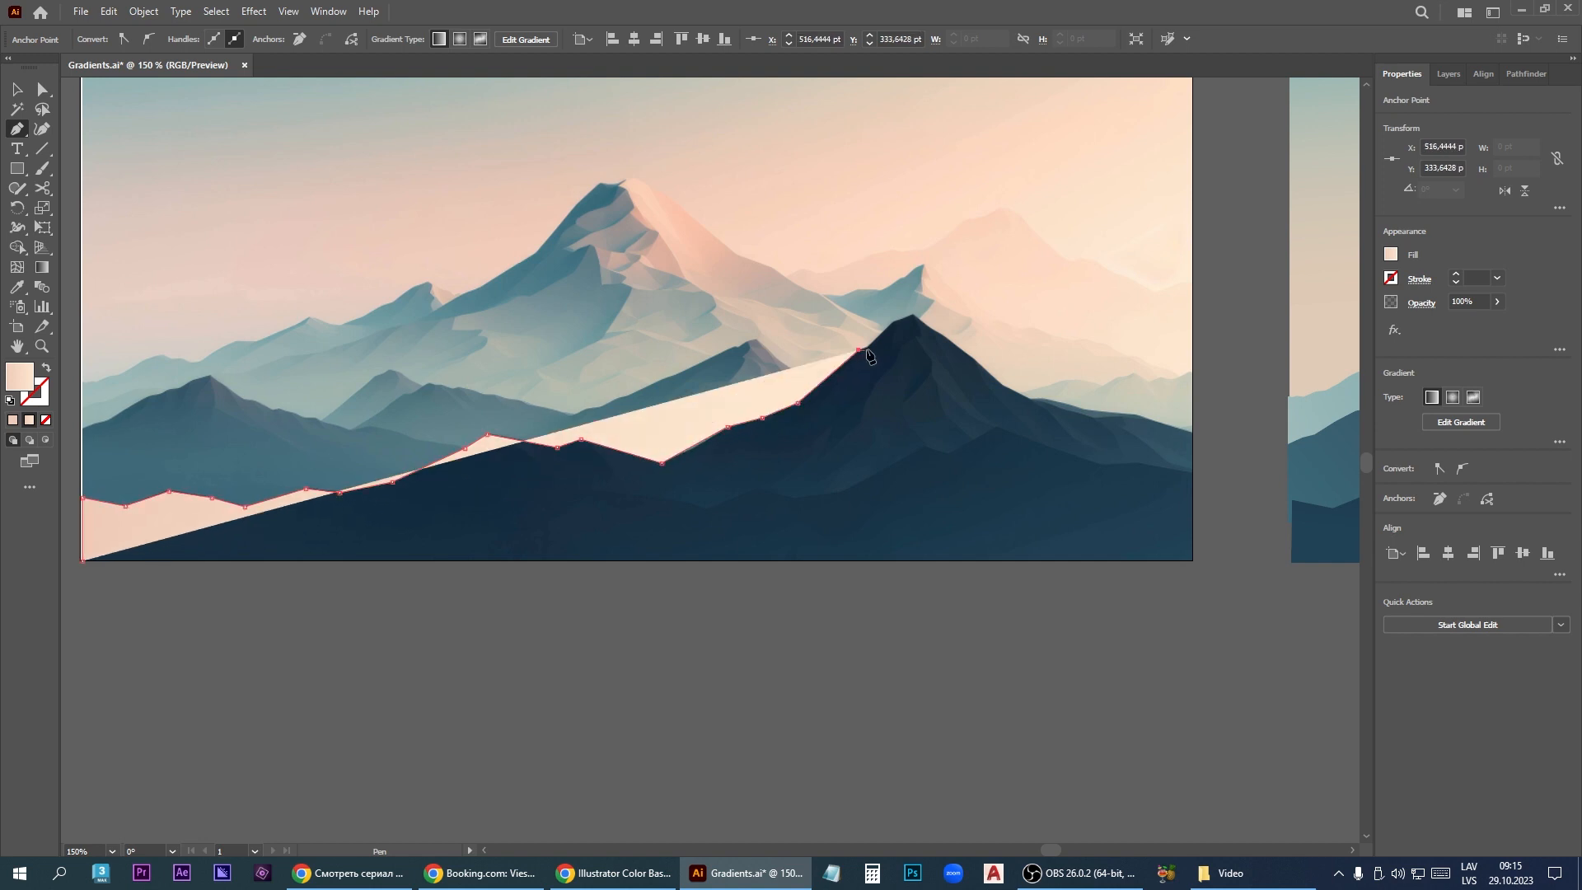
click(893, 321)
click(913, 314)
click(932, 330)
click(947, 338)
click(974, 360)
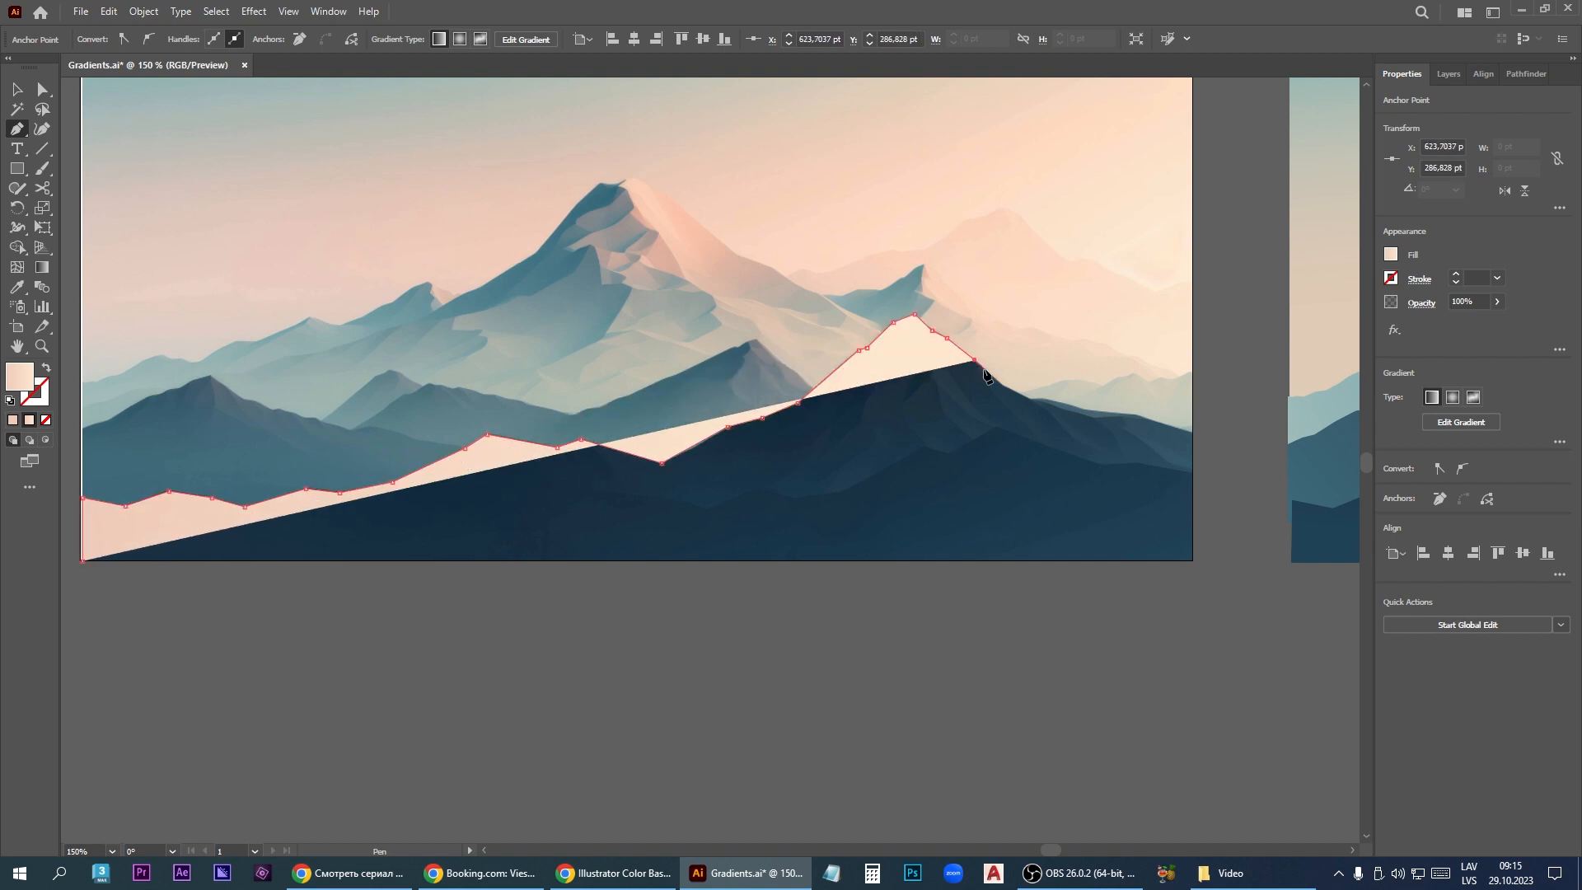
click(1001, 385)
click(1029, 400)
click(1045, 399)
click(1067, 410)
click(1105, 417)
click(1145, 419)
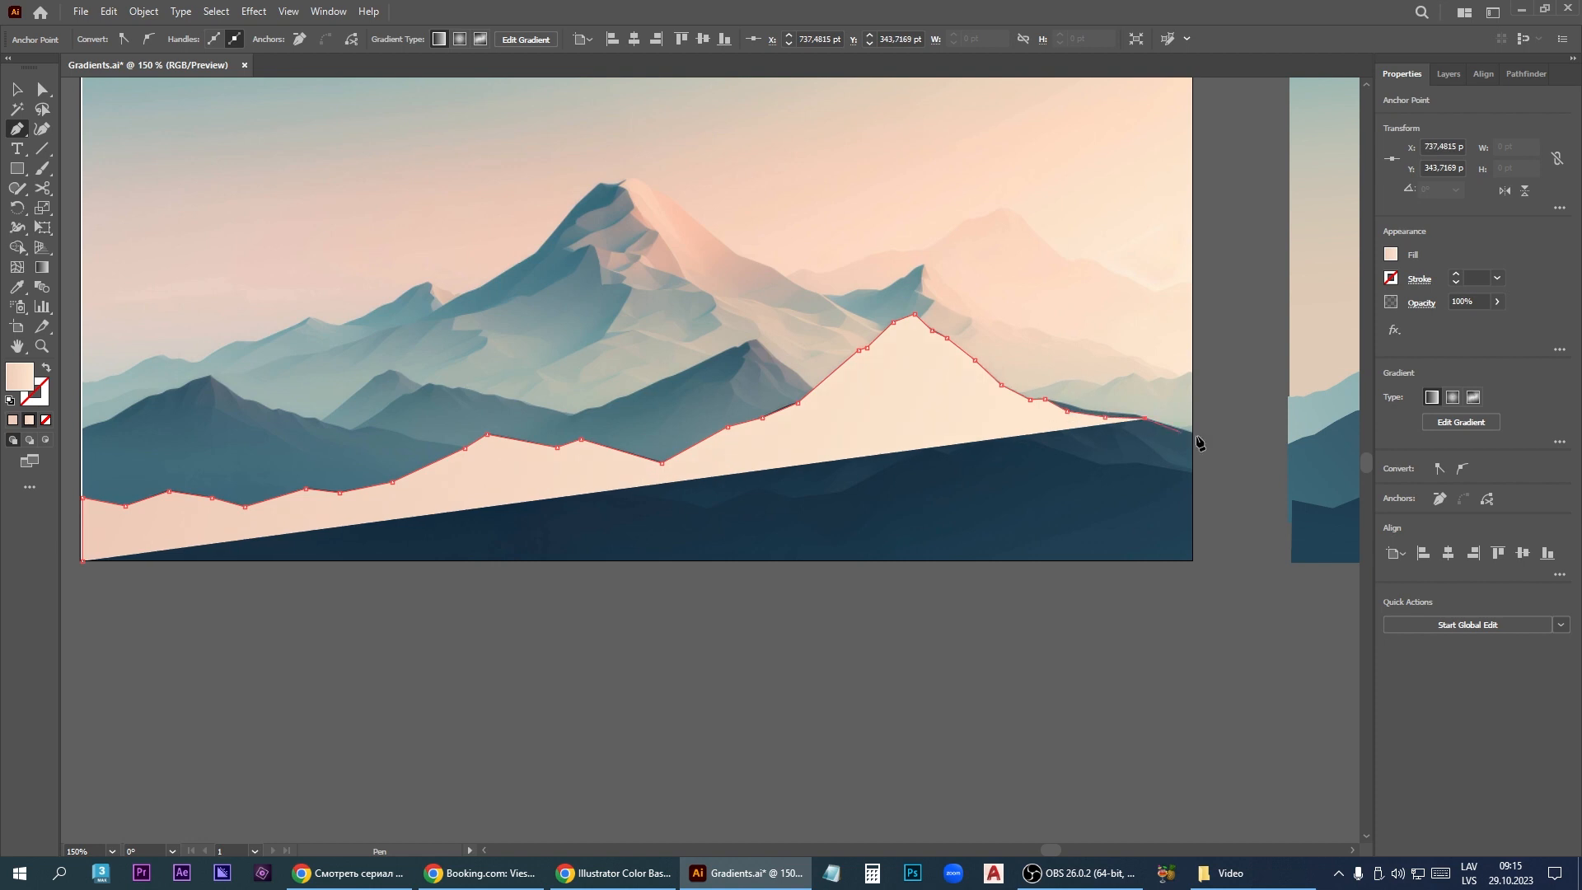
click(1192, 432)
click(1192, 560)
click(82, 560)
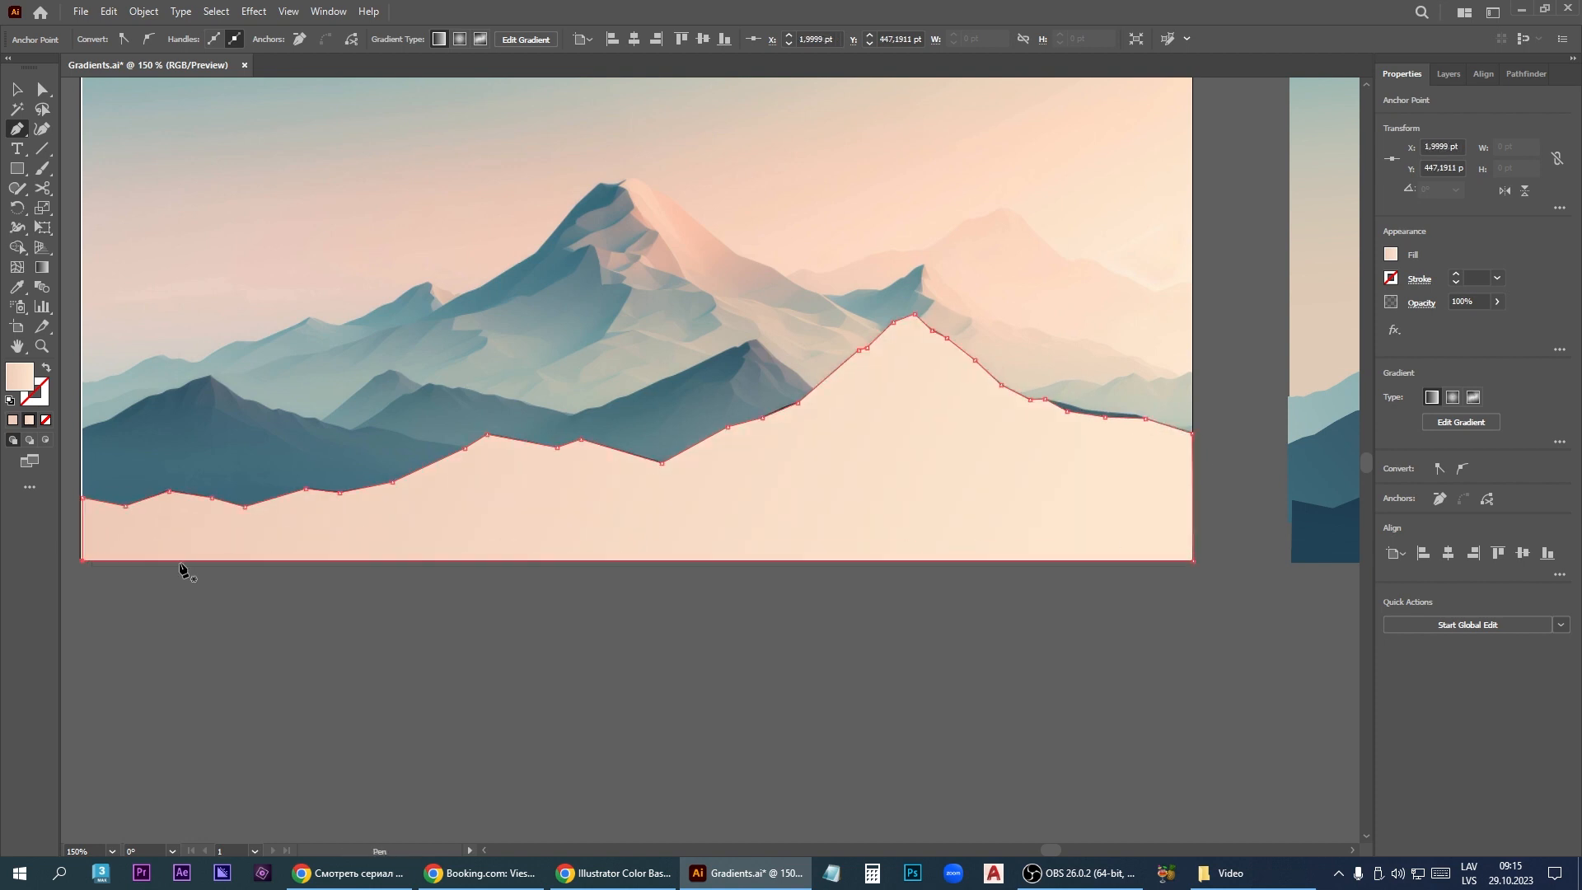
Step: Move the traced ridge shape straight below the original image and set its fill to None
click(16, 88)
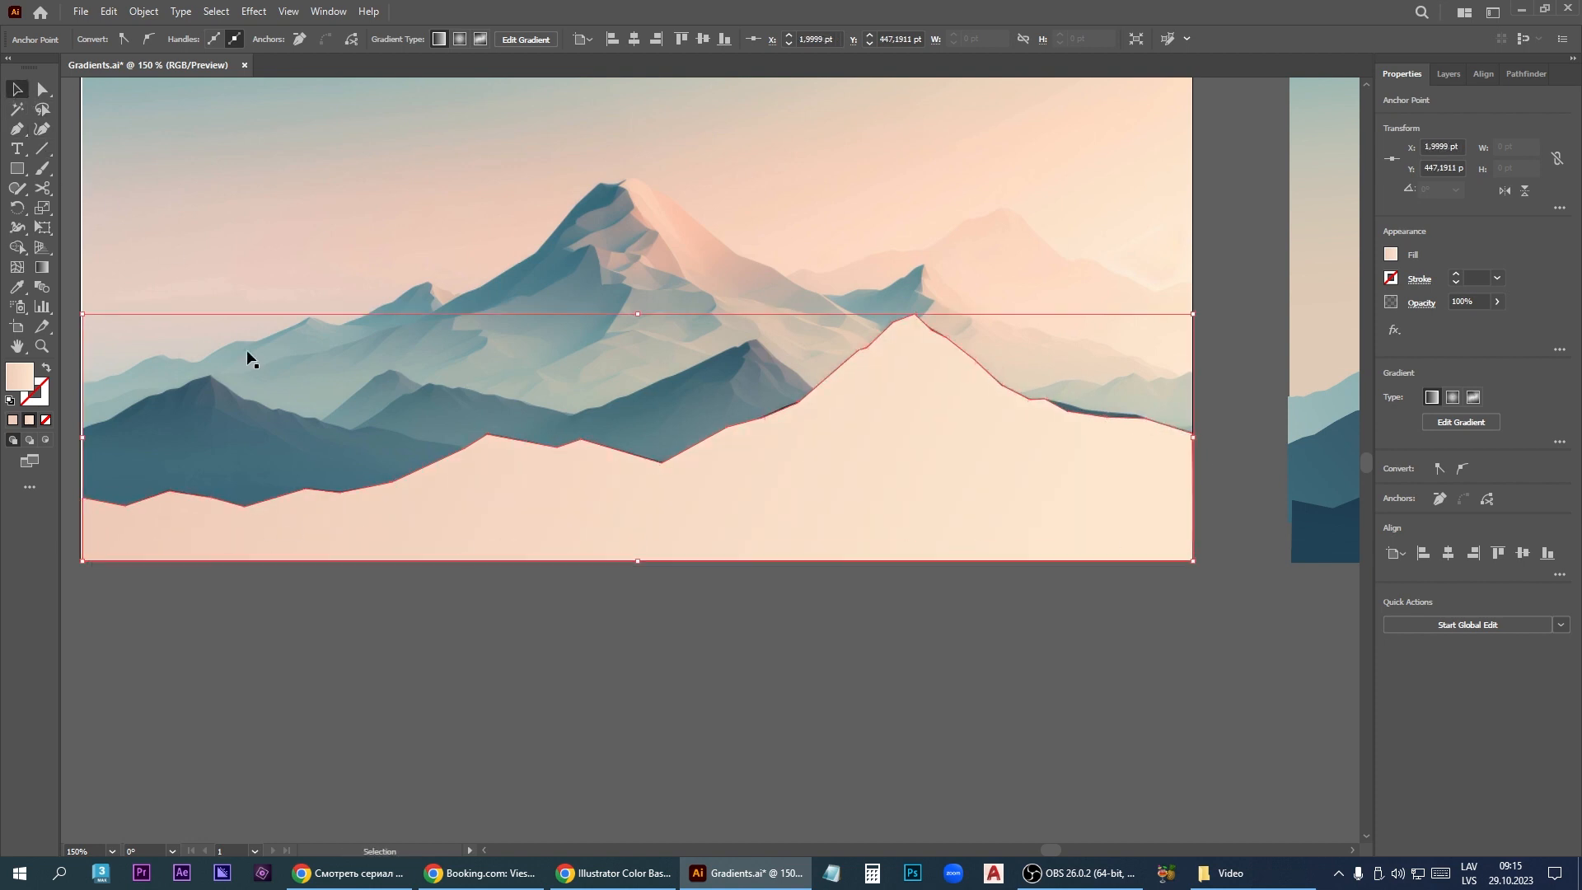
key(ctrl+minus)
key(ctrl+minus)
drag(1036, 487, 982, 747)
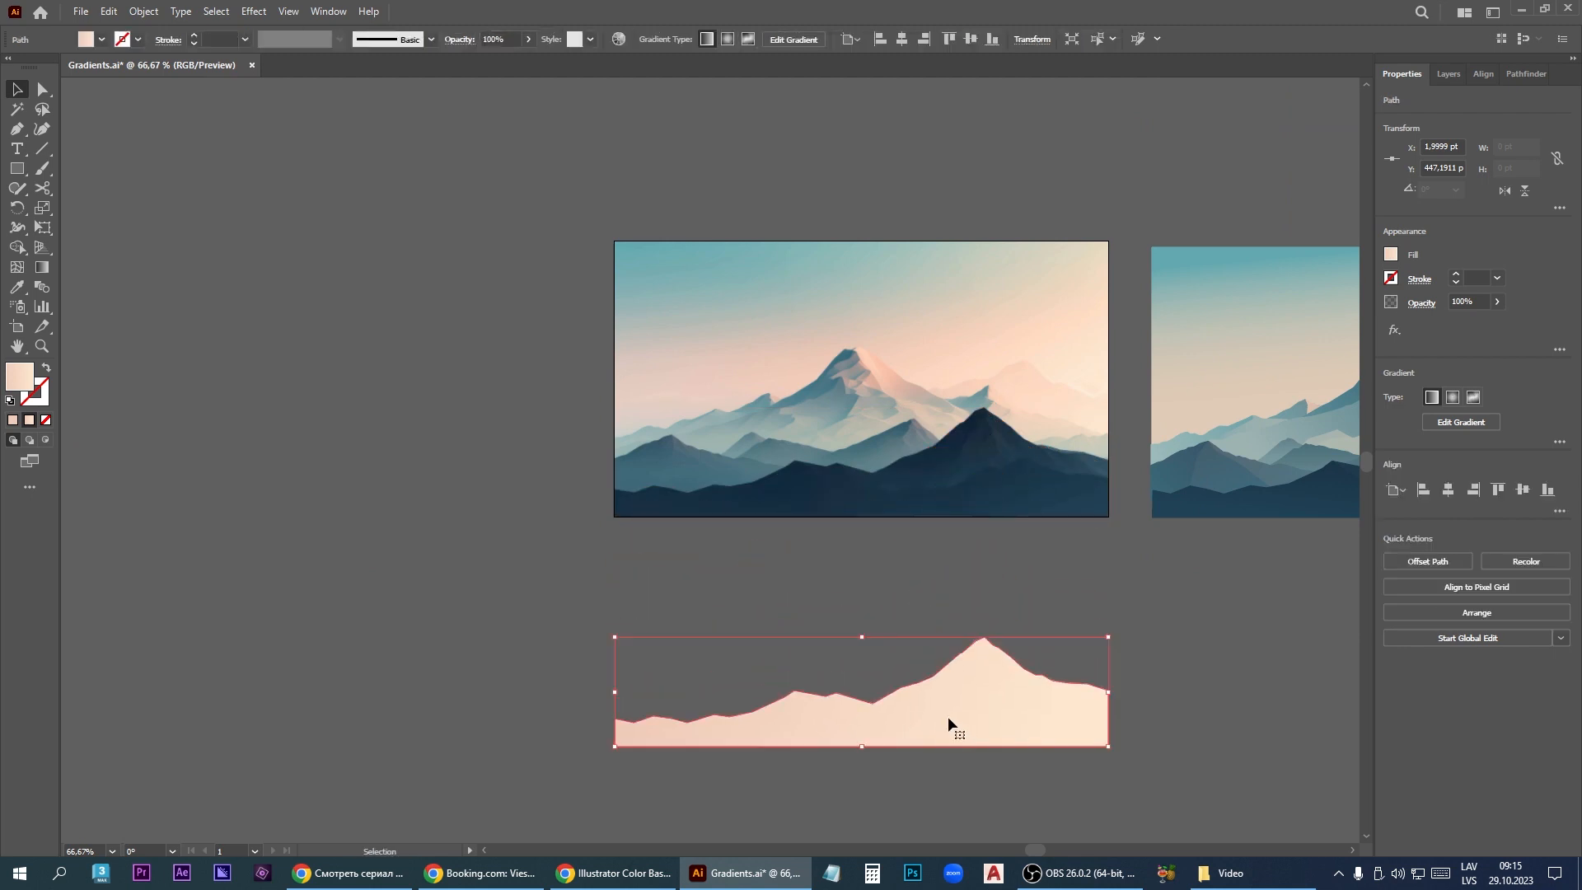
click(105, 47)
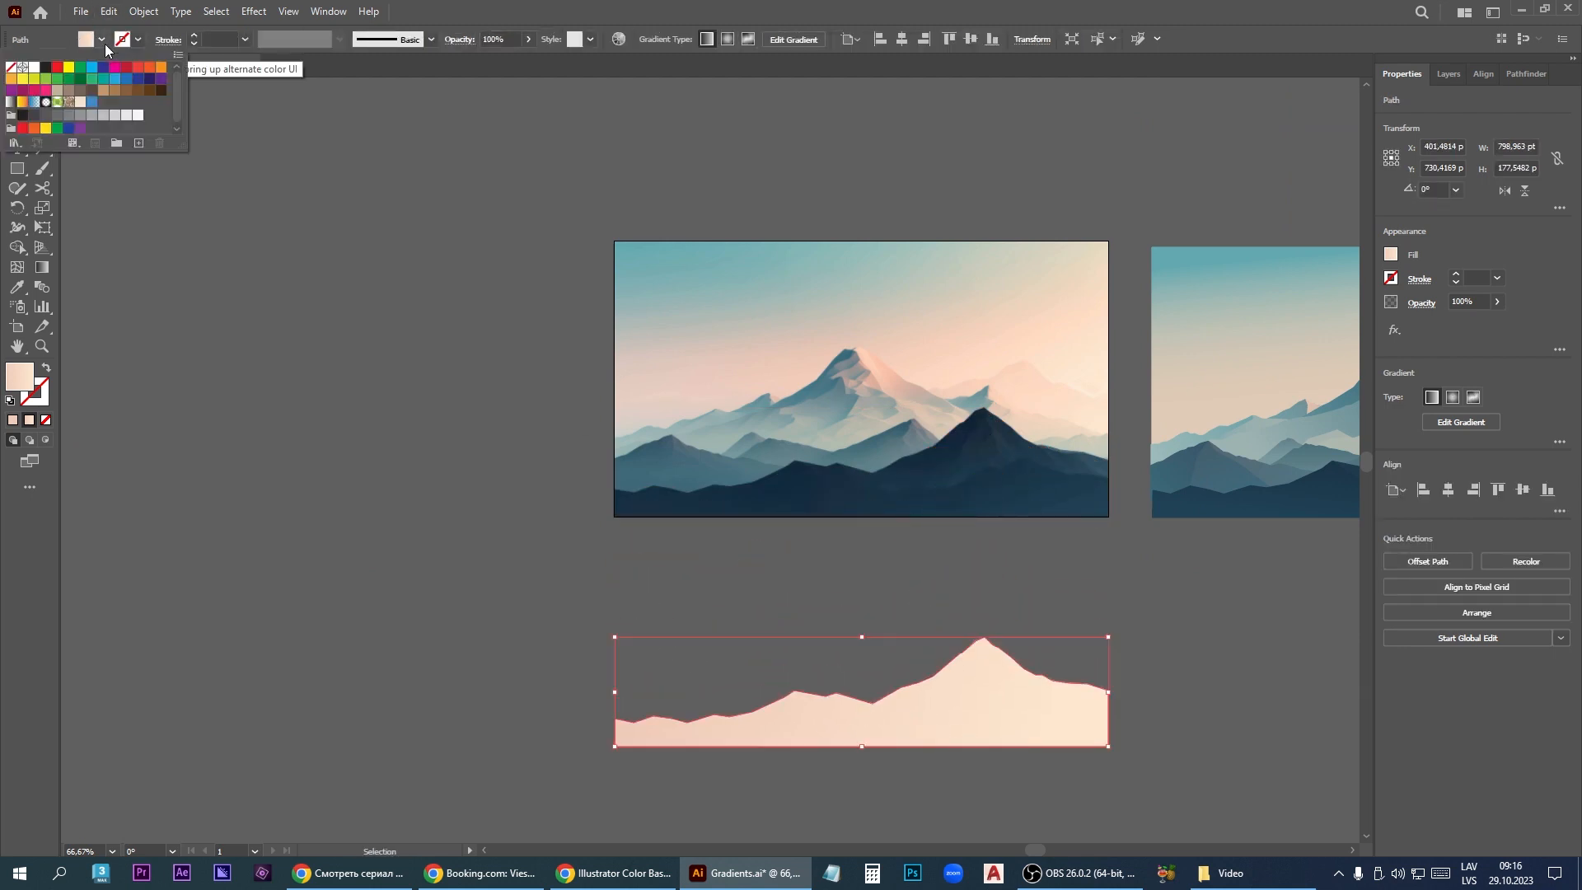
click(12, 68)
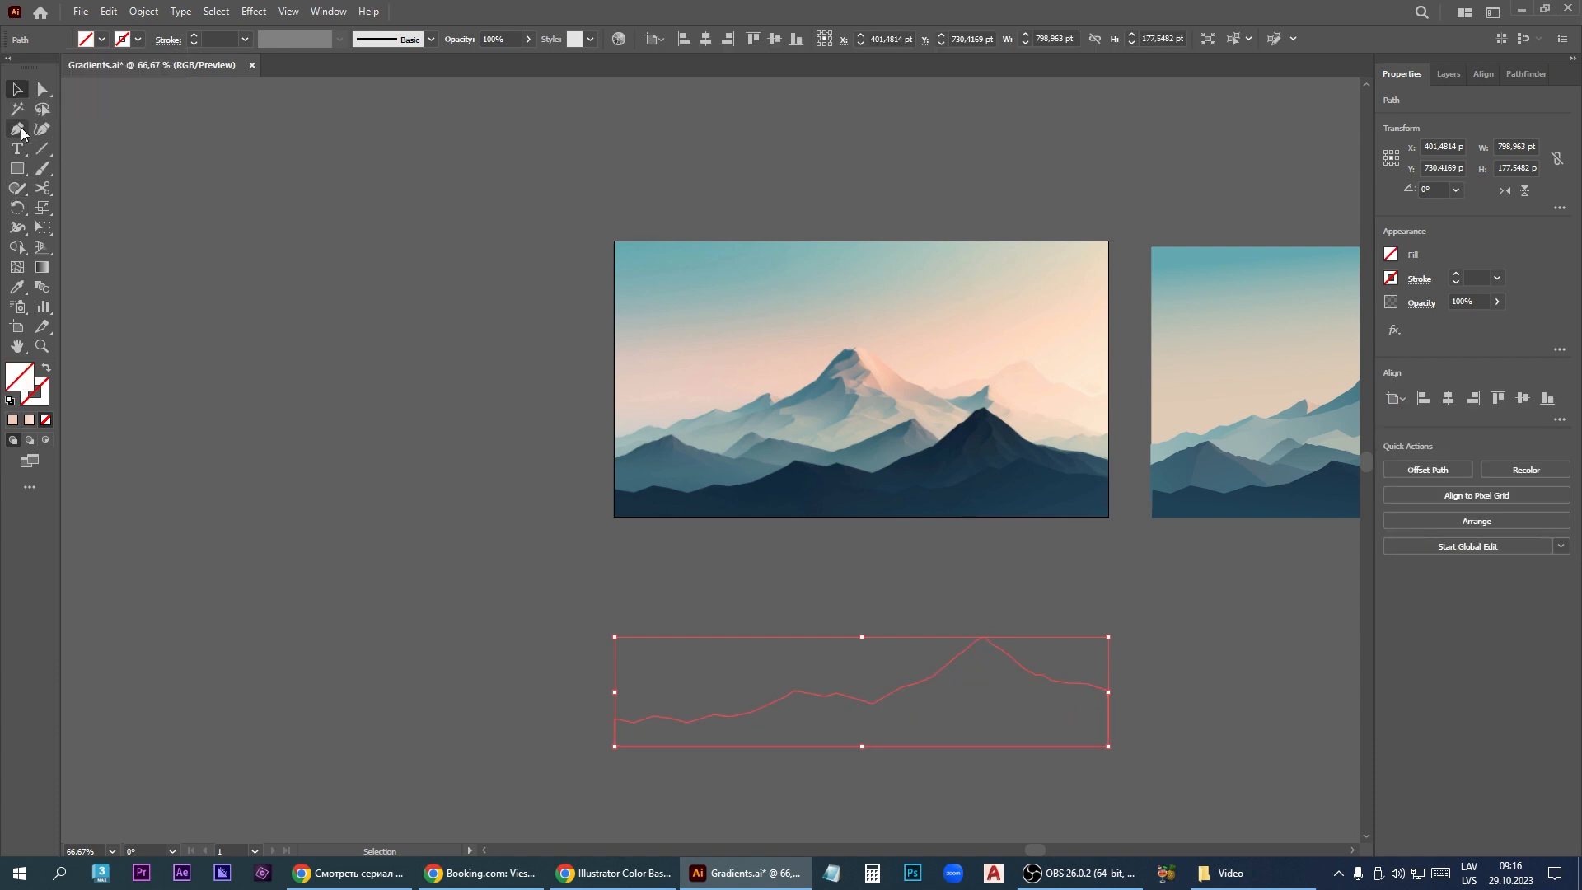
Step: Trace the lit left slope of the leftmost mid-range mountain in the original image as a closed Pen tool shape, down into the dark ridge
click(16, 128)
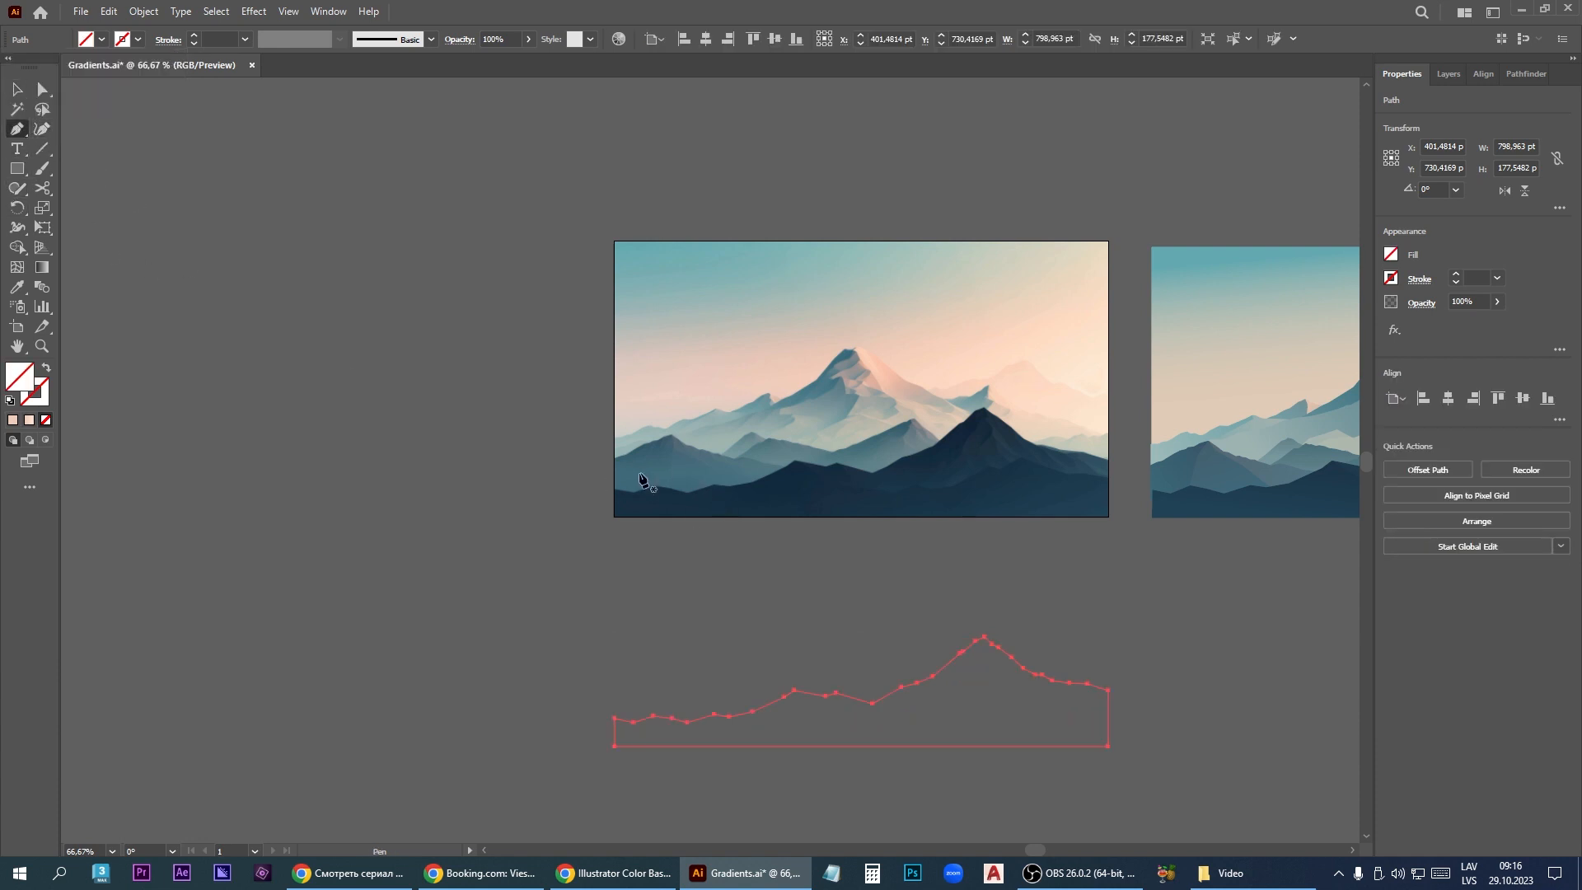
scroll(643, 478, up, 2)
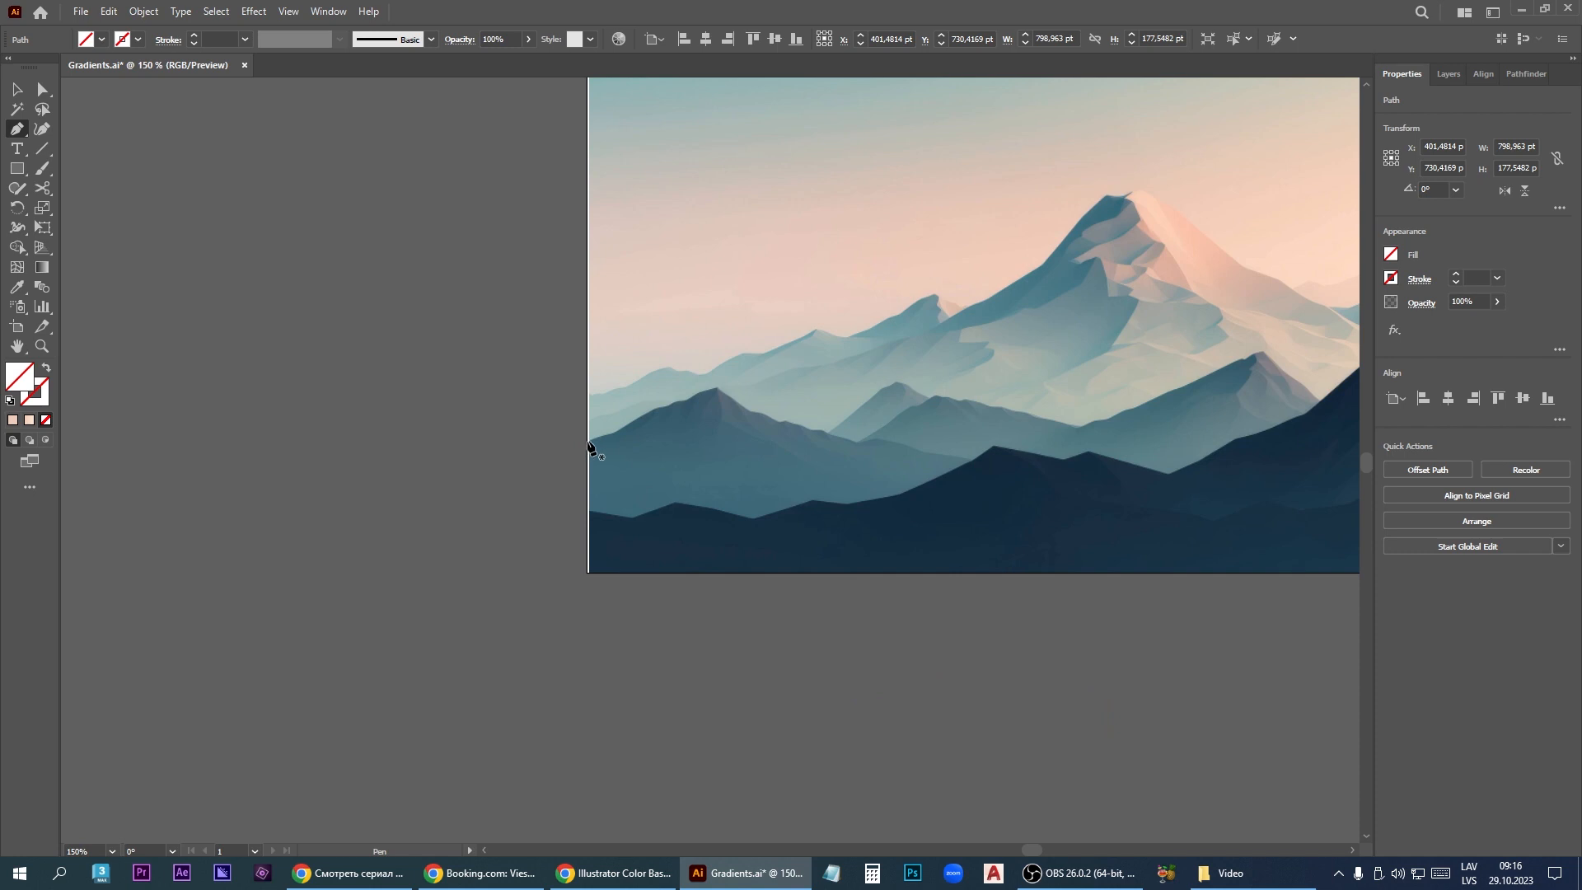
click(587, 441)
click(614, 431)
click(664, 405)
click(677, 400)
click(686, 400)
click(699, 394)
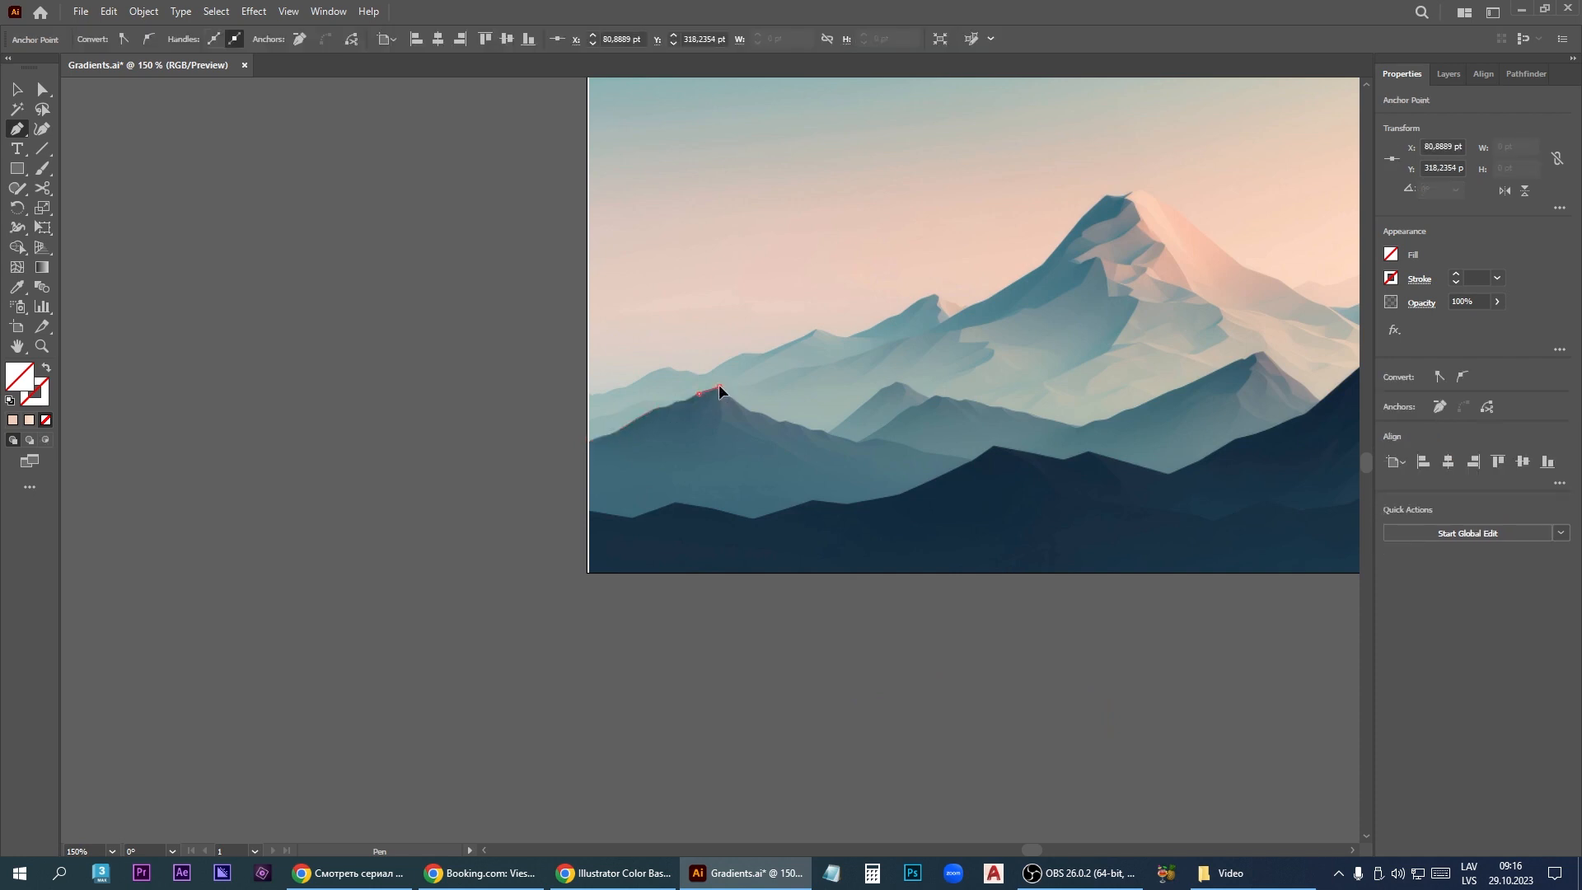
click(720, 386)
click(720, 417)
click(714, 438)
scroll(707, 466, down, 2)
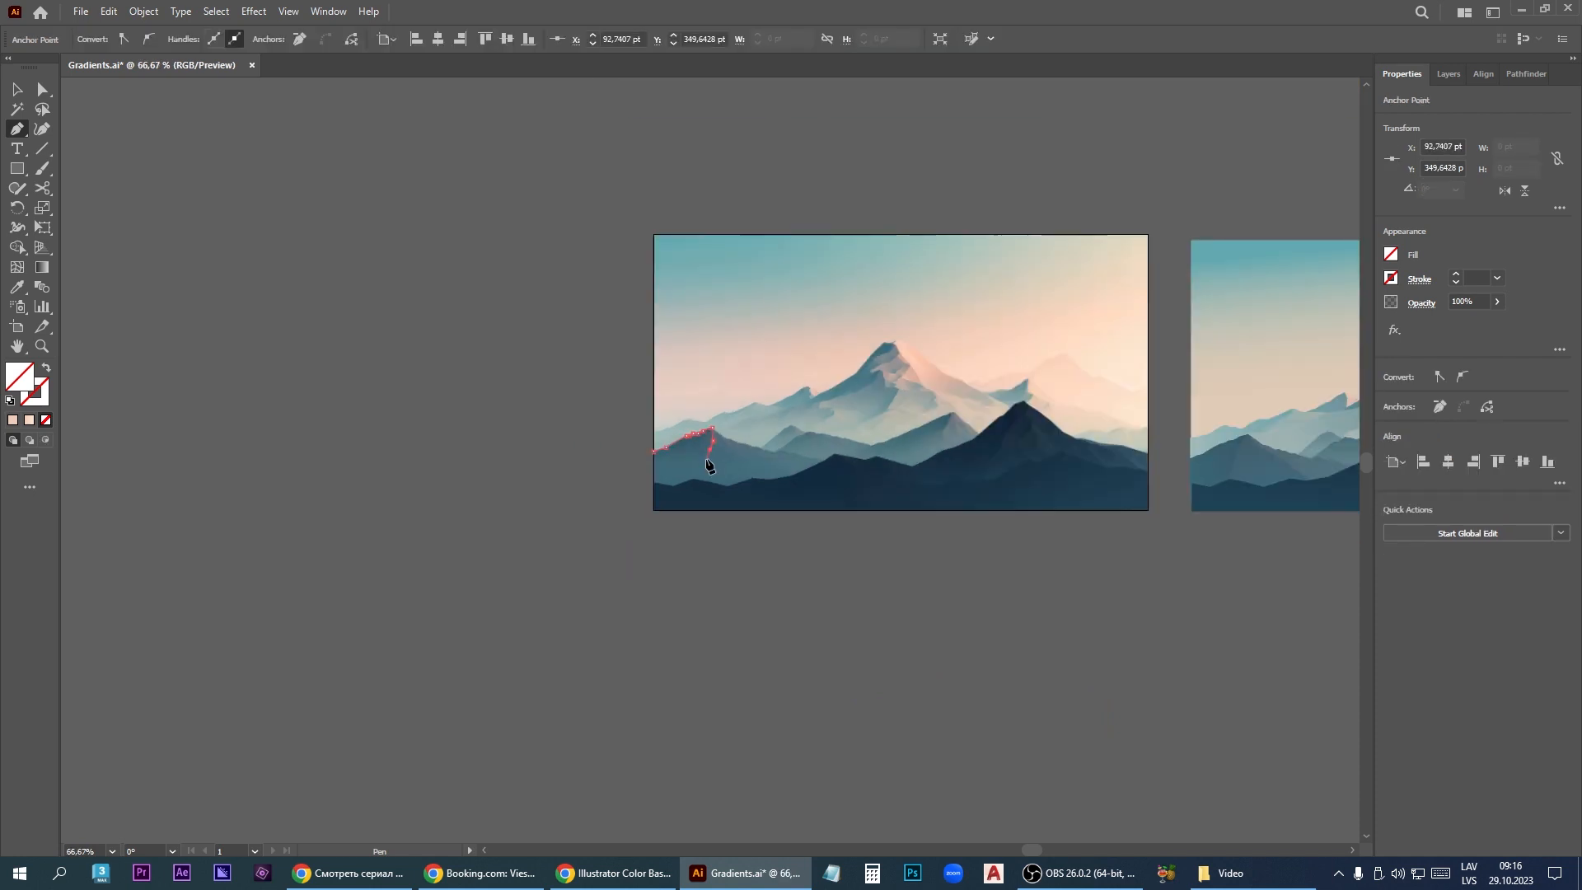
click(702, 460)
click(692, 484)
click(654, 497)
click(653, 452)
key(v)
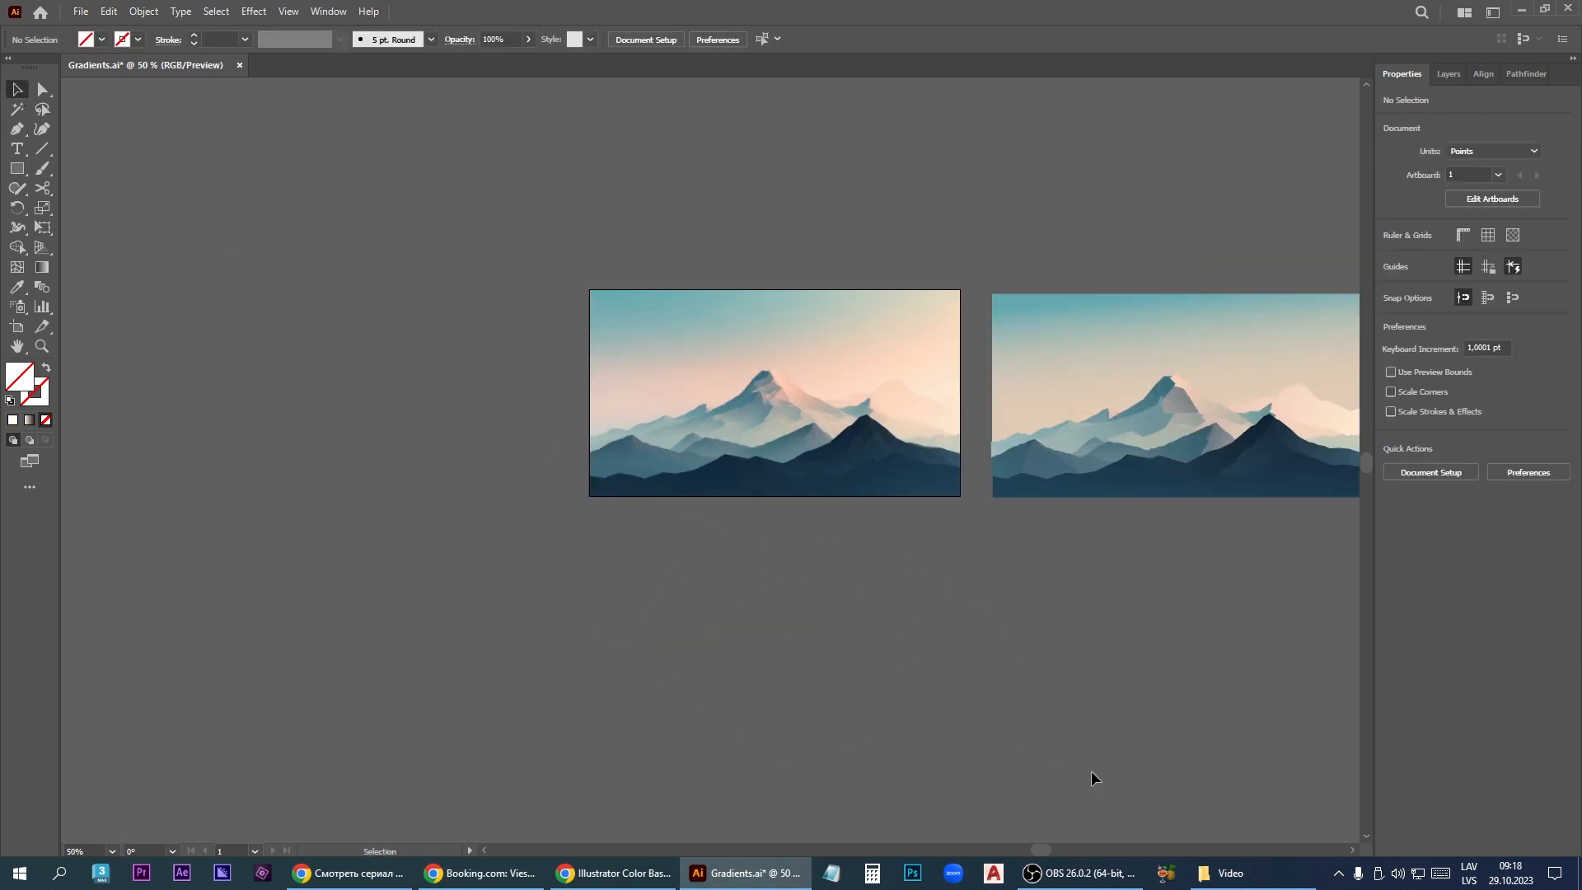
Step: Select the ridge shape below the image, try several gradient swatches as its fill and settle on the white-to-black linear gradient
drag(736, 581, 736, 581)
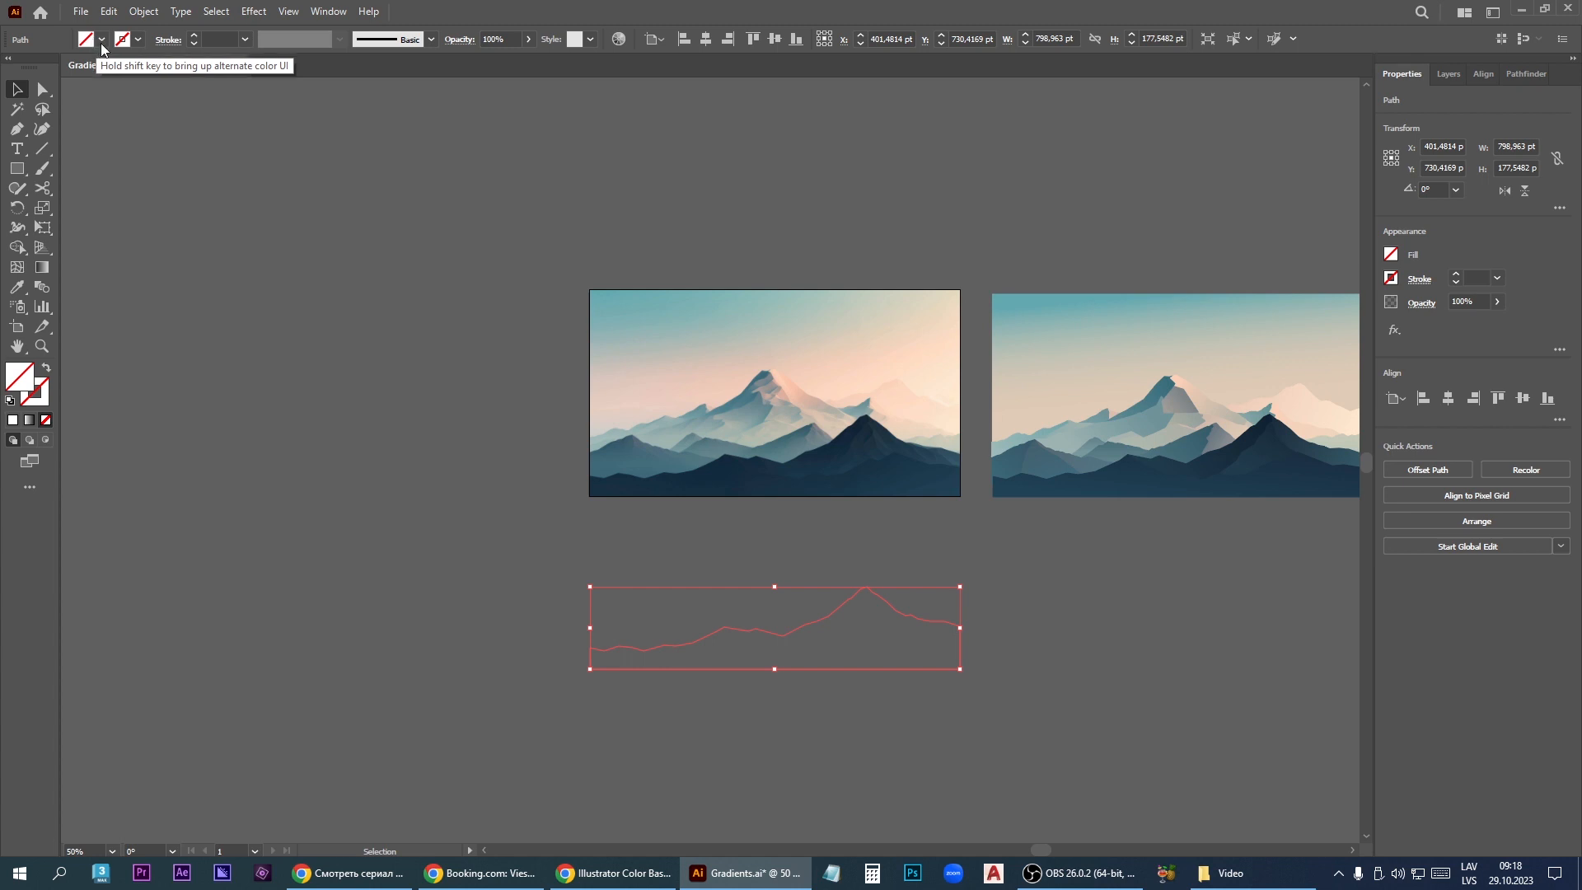
click(1391, 256)
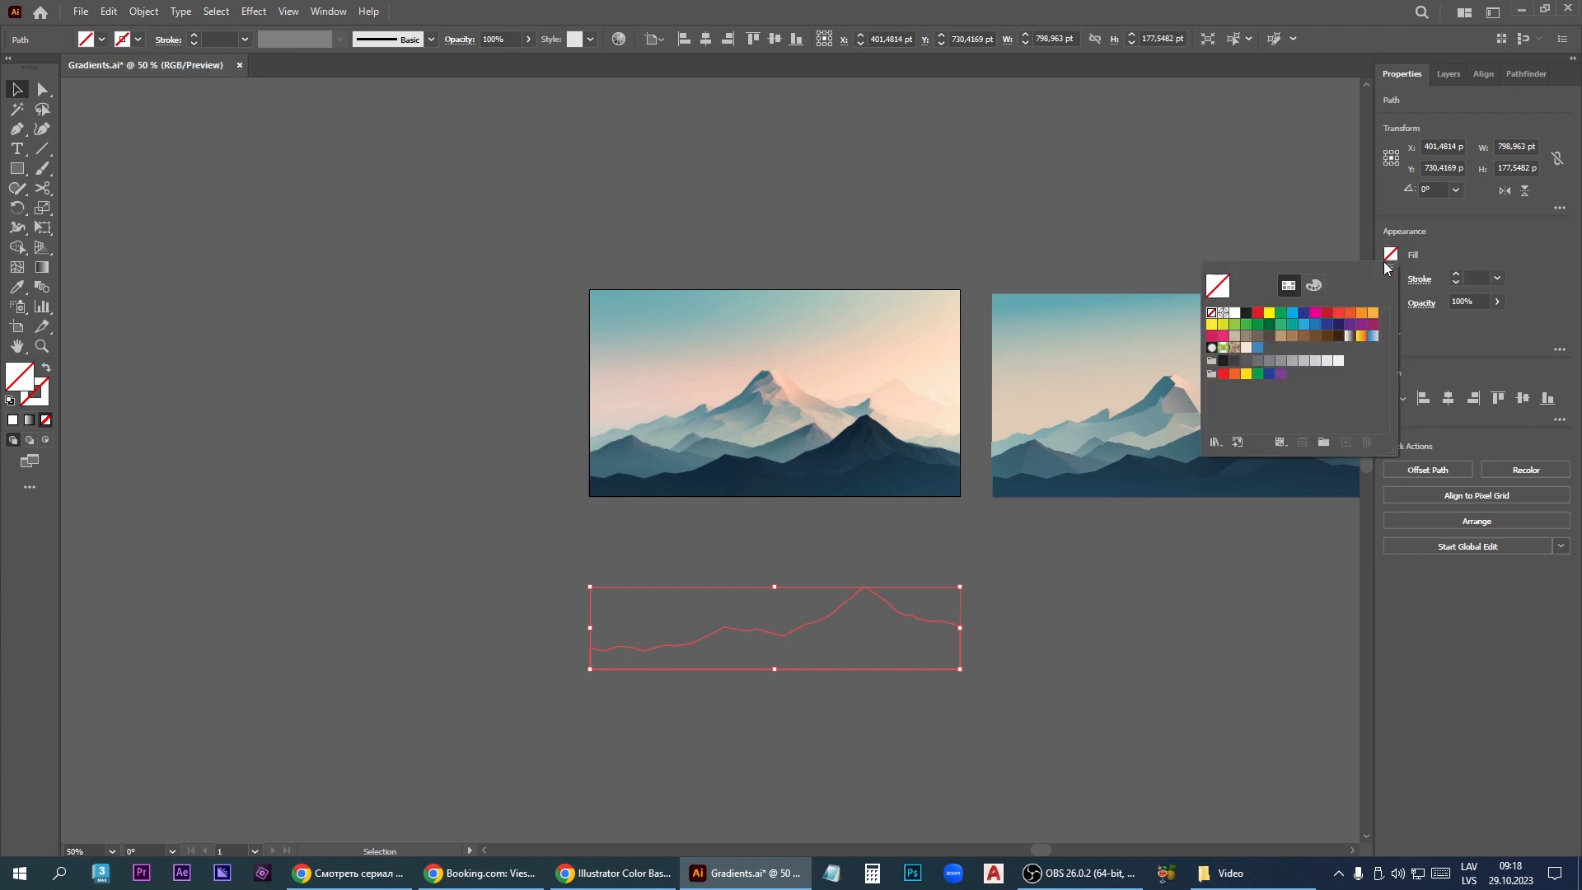
click(1349, 335)
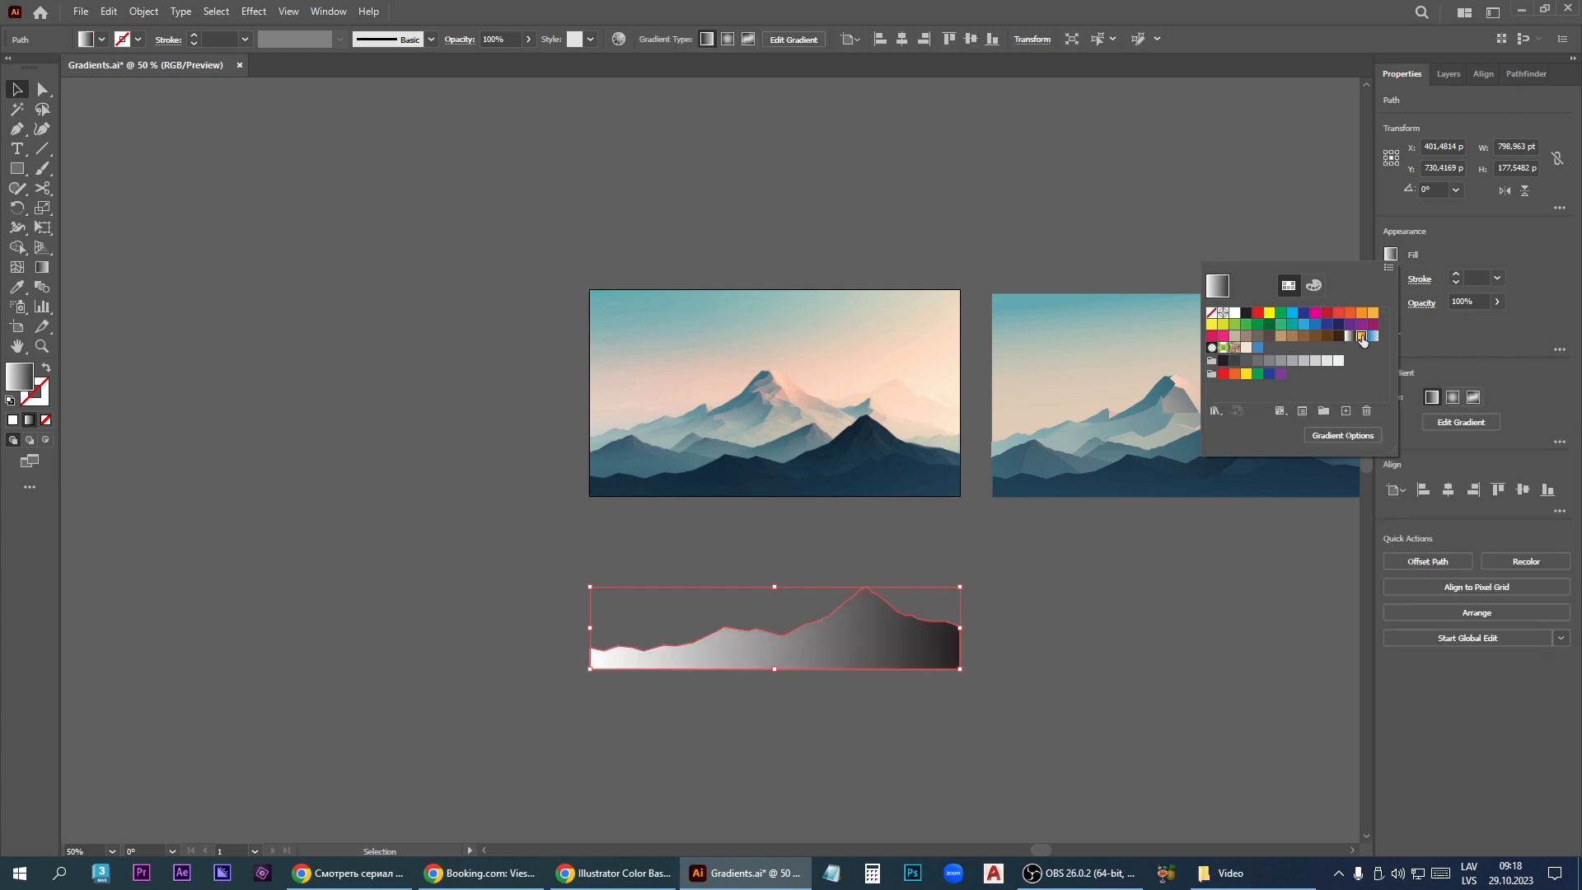
click(1361, 335)
click(1372, 336)
click(1212, 347)
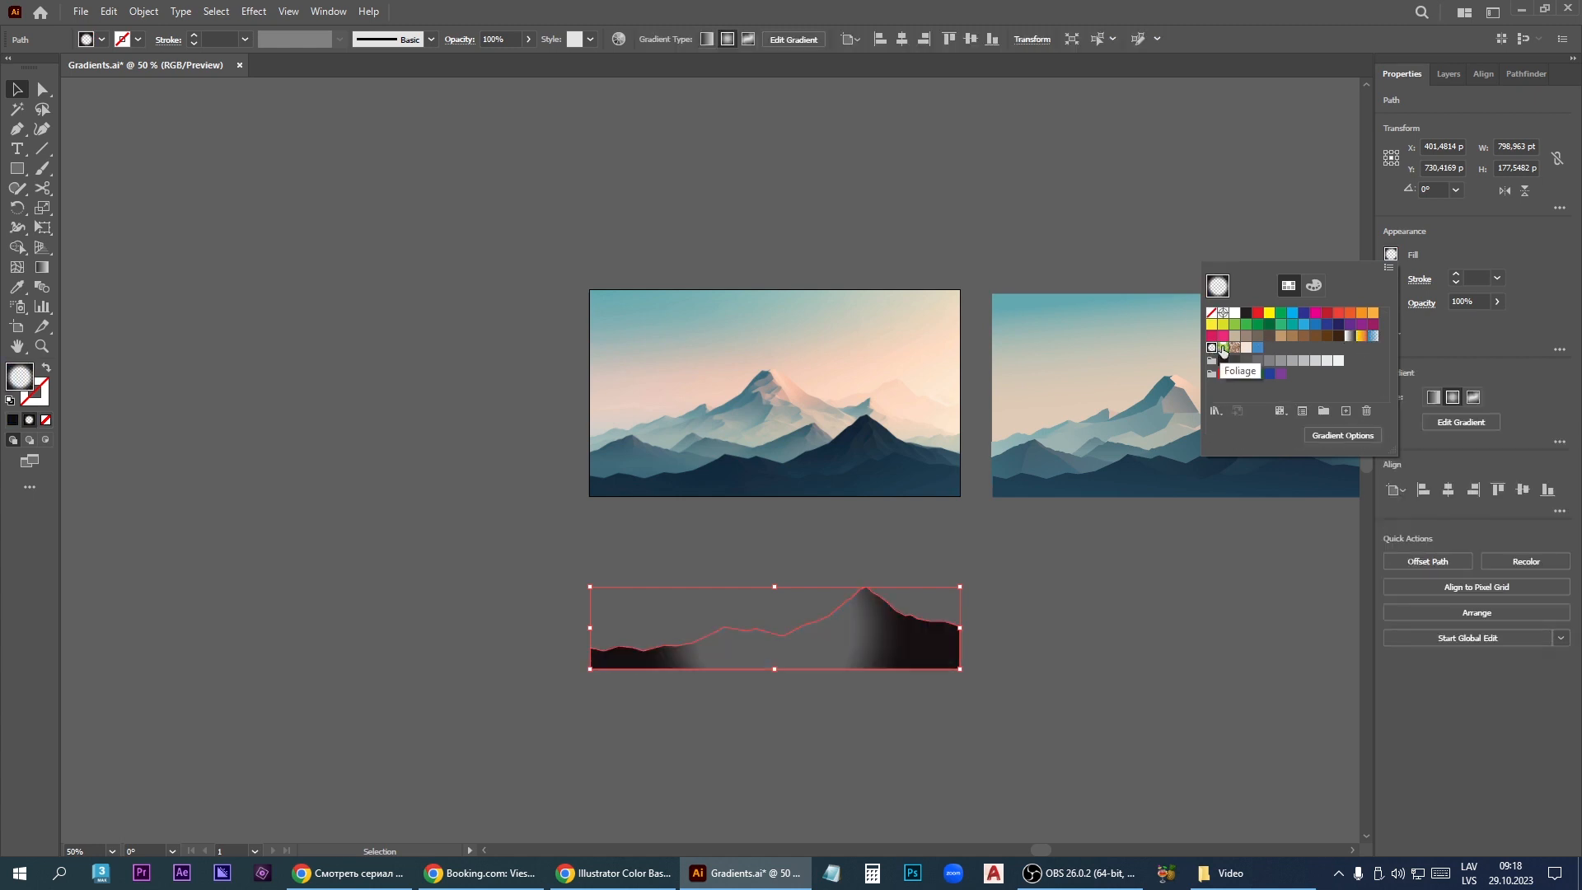
click(1349, 336)
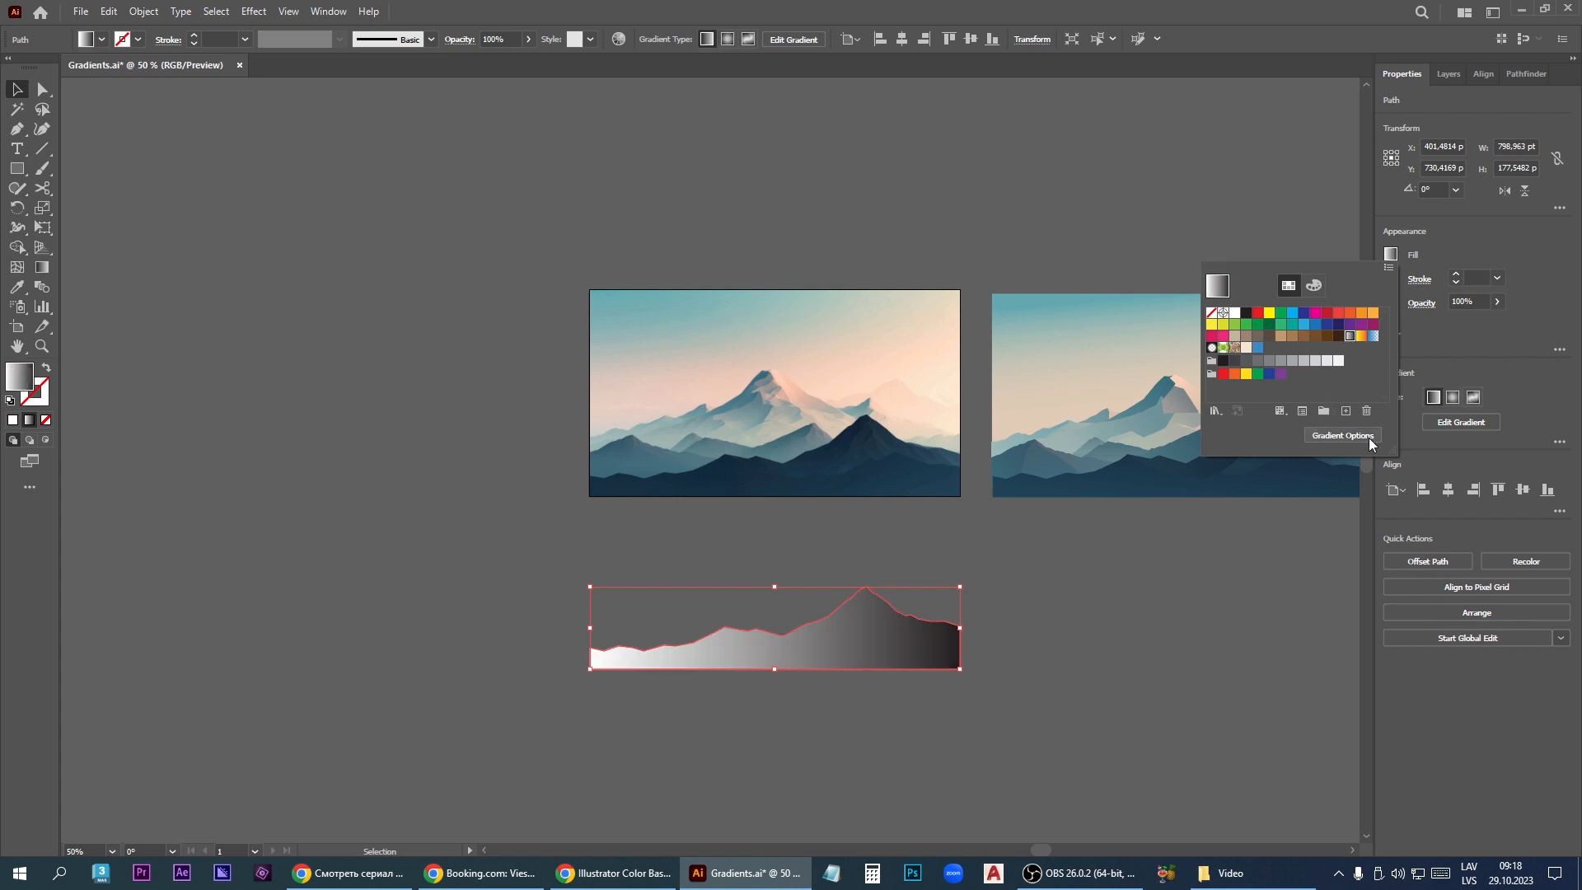
Step: Recolour the ridge's gradient with dark blues sampled from the original image: the start stop from its lower-left corner, the end stop from its lower-right corner
click(1341, 437)
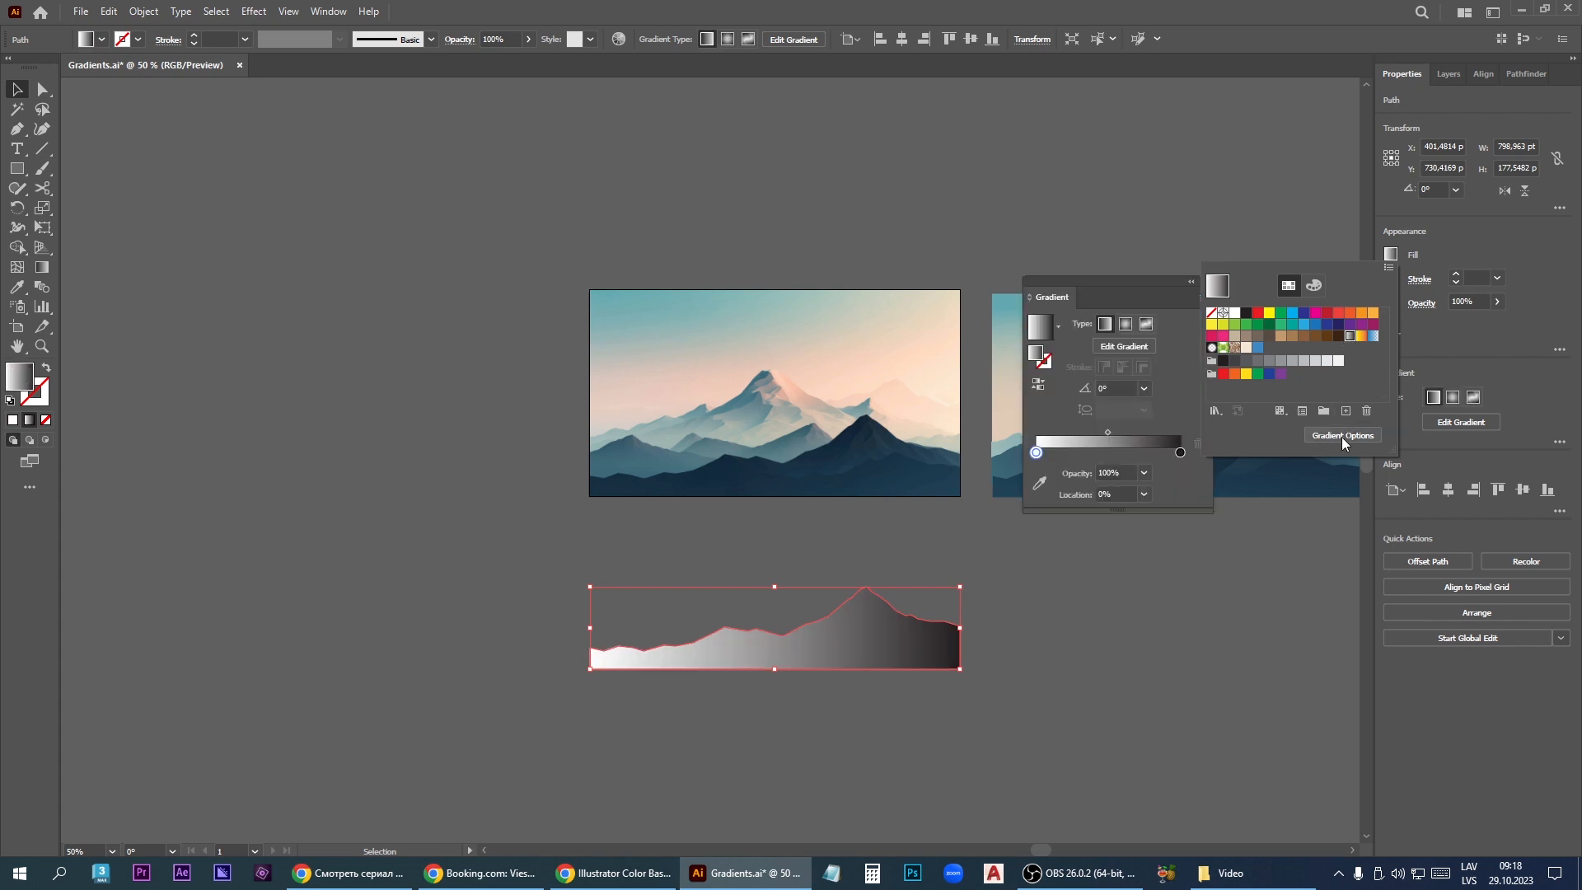
double_click(1037, 453)
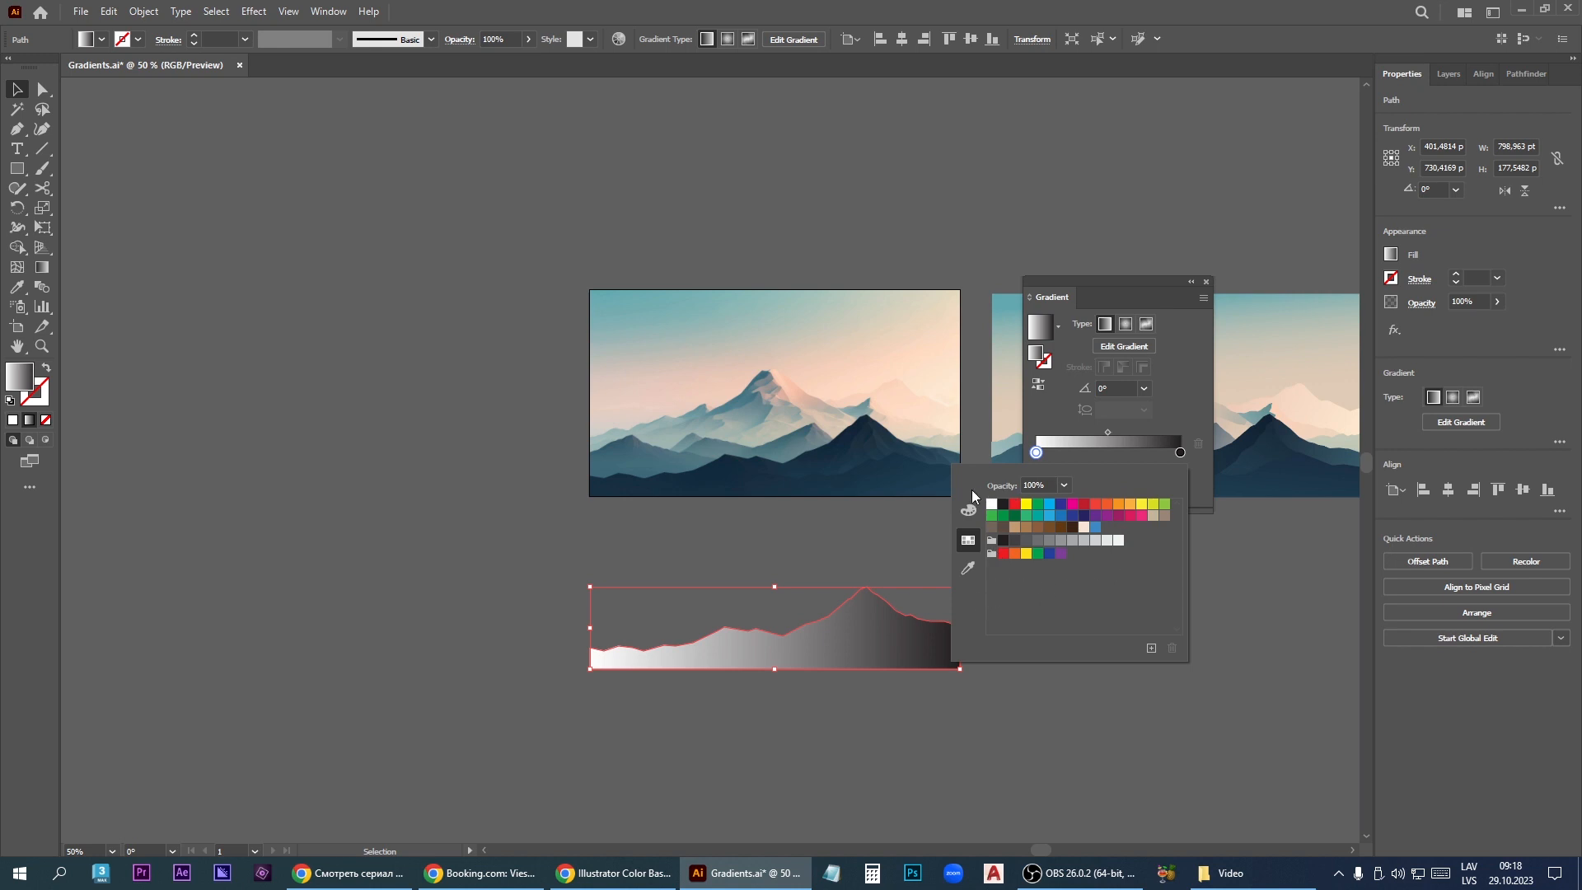
click(968, 568)
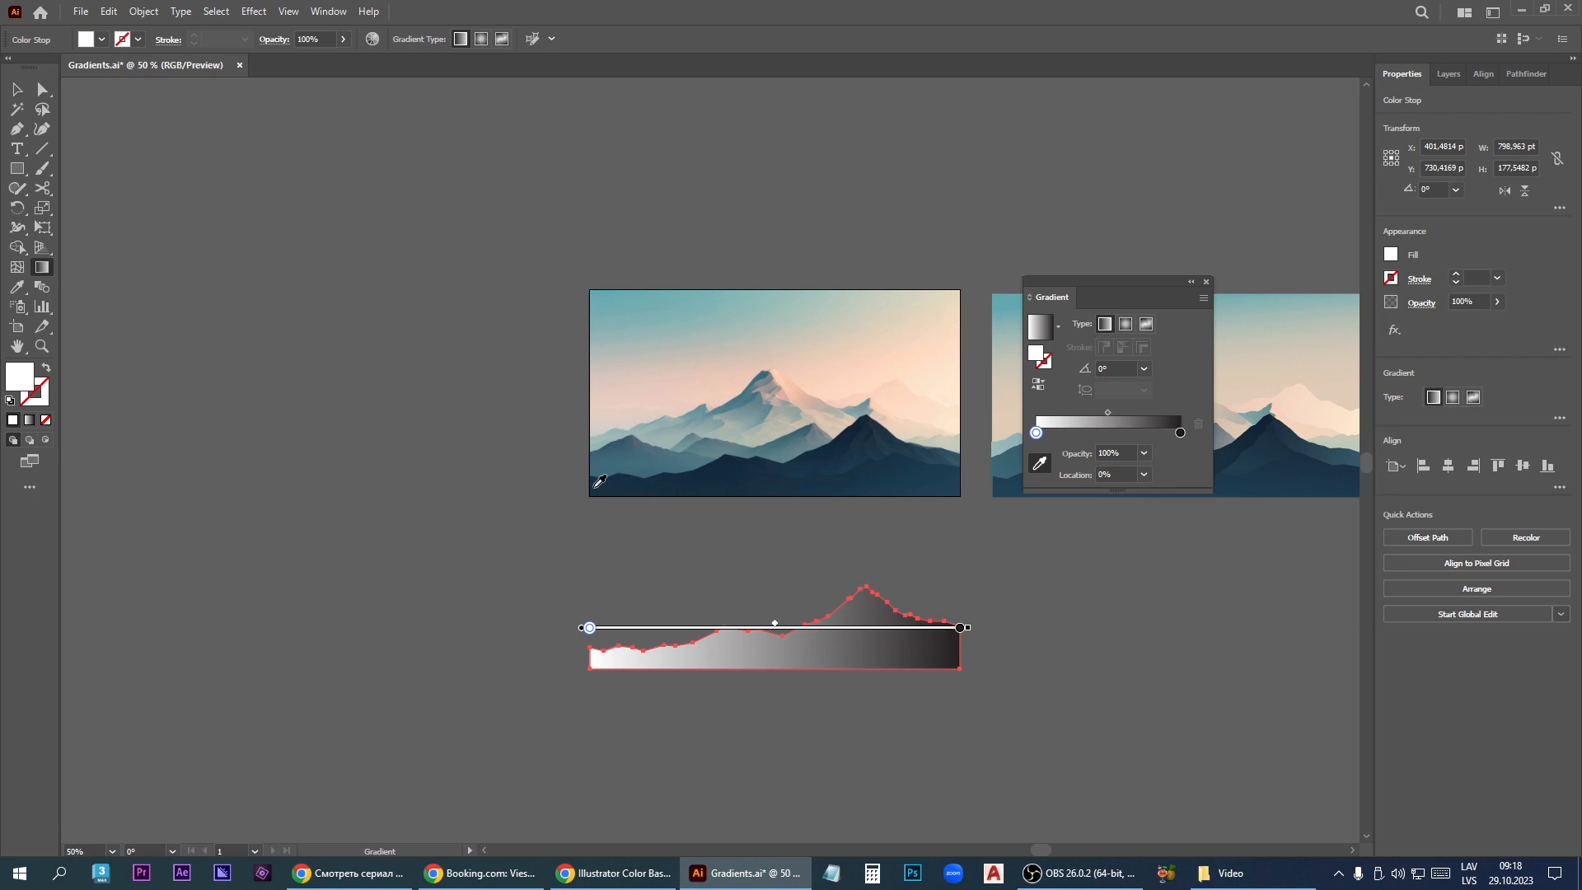
click(603, 481)
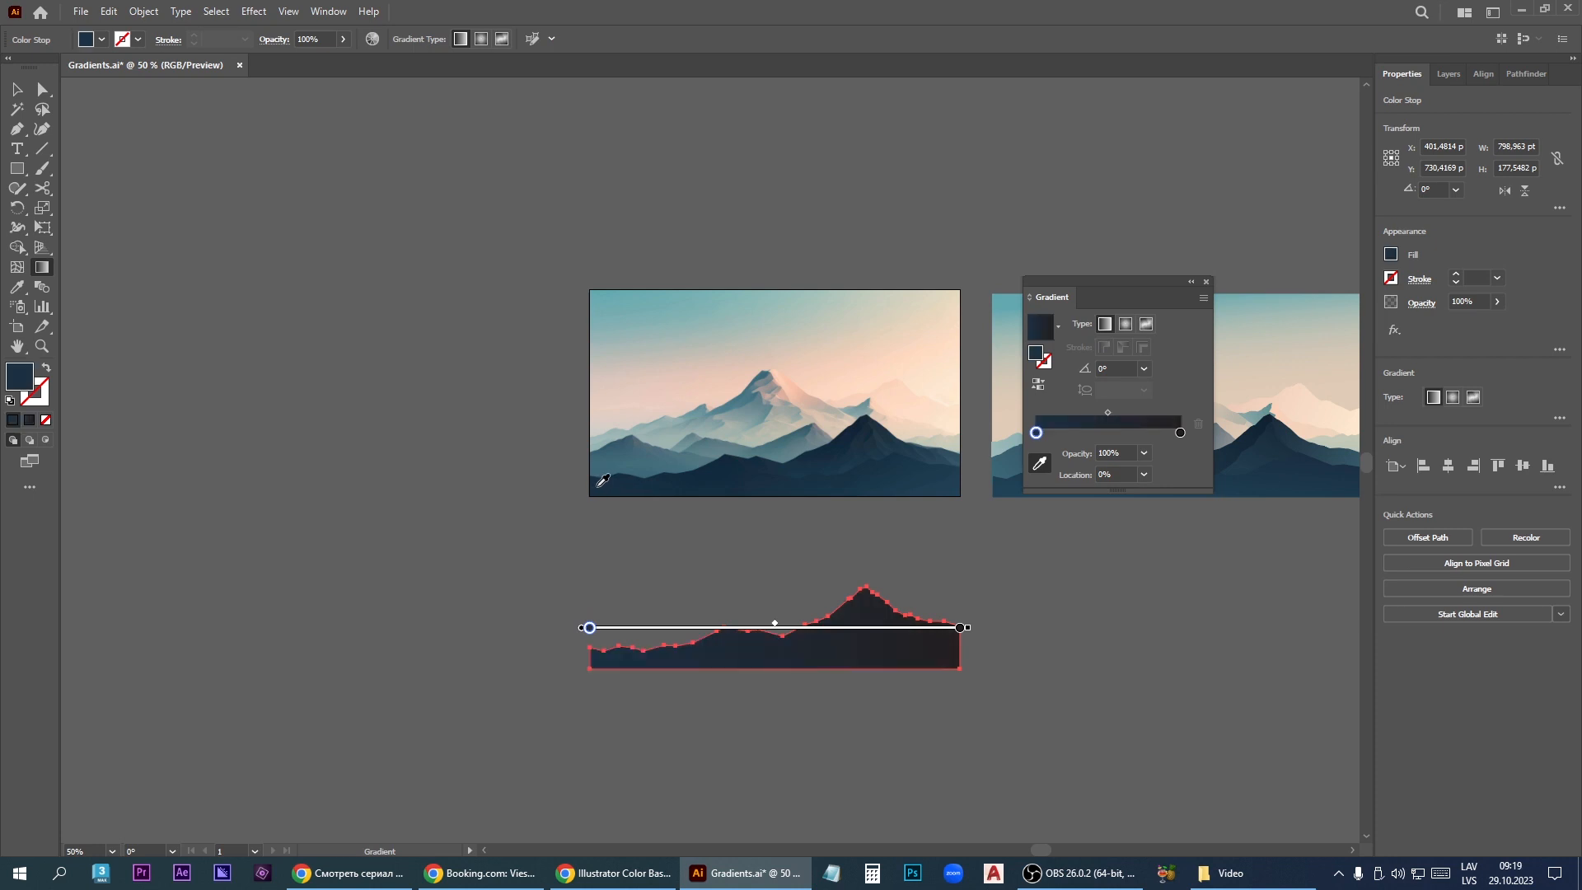
double_click(1180, 433)
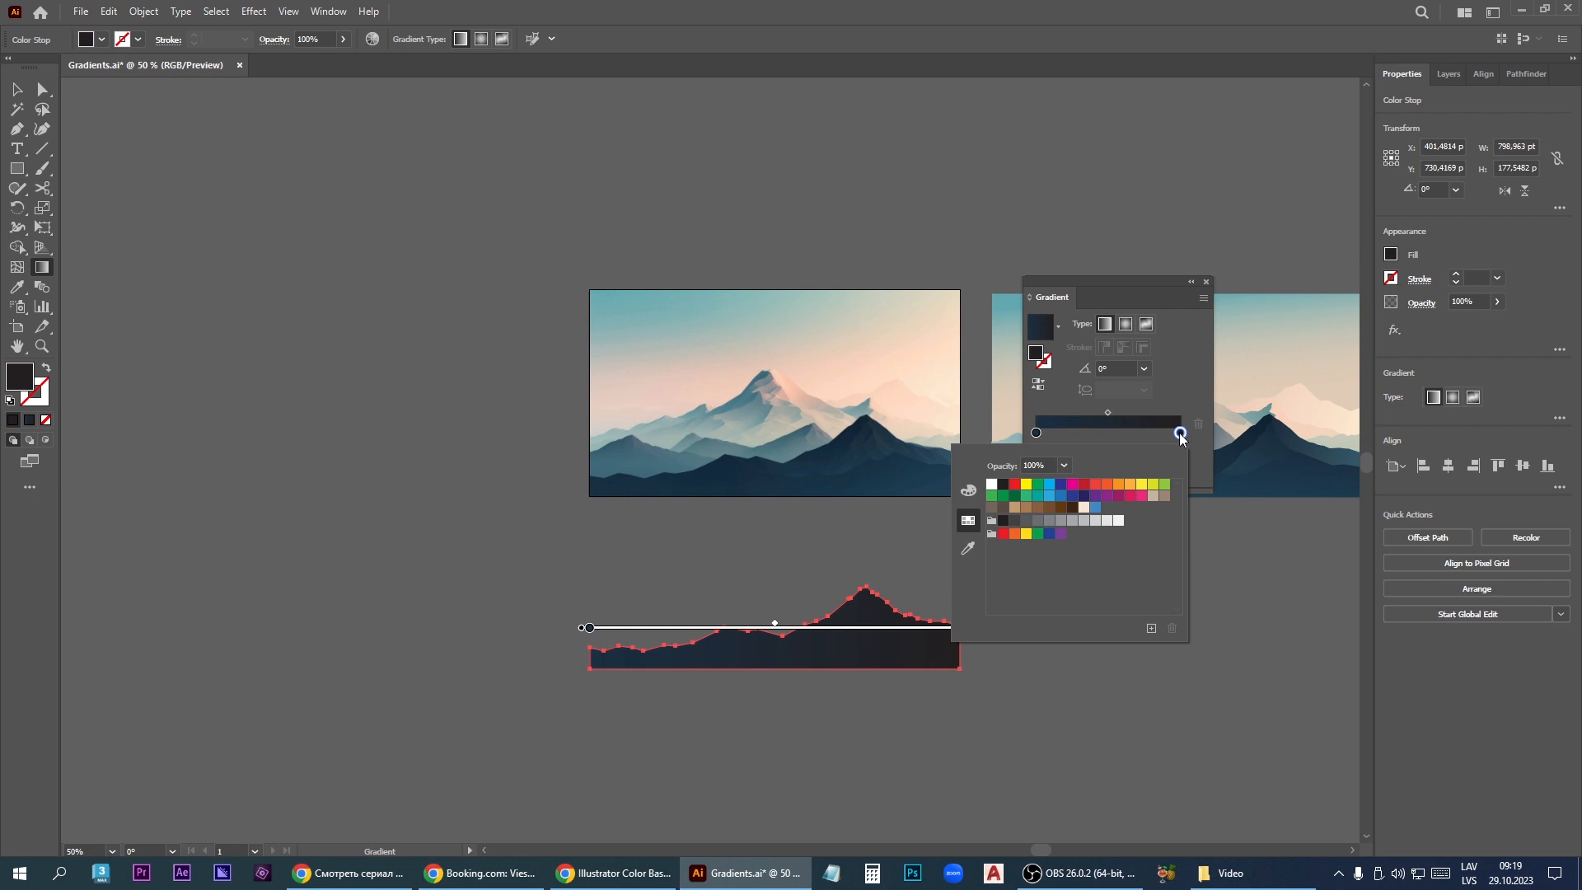
click(968, 549)
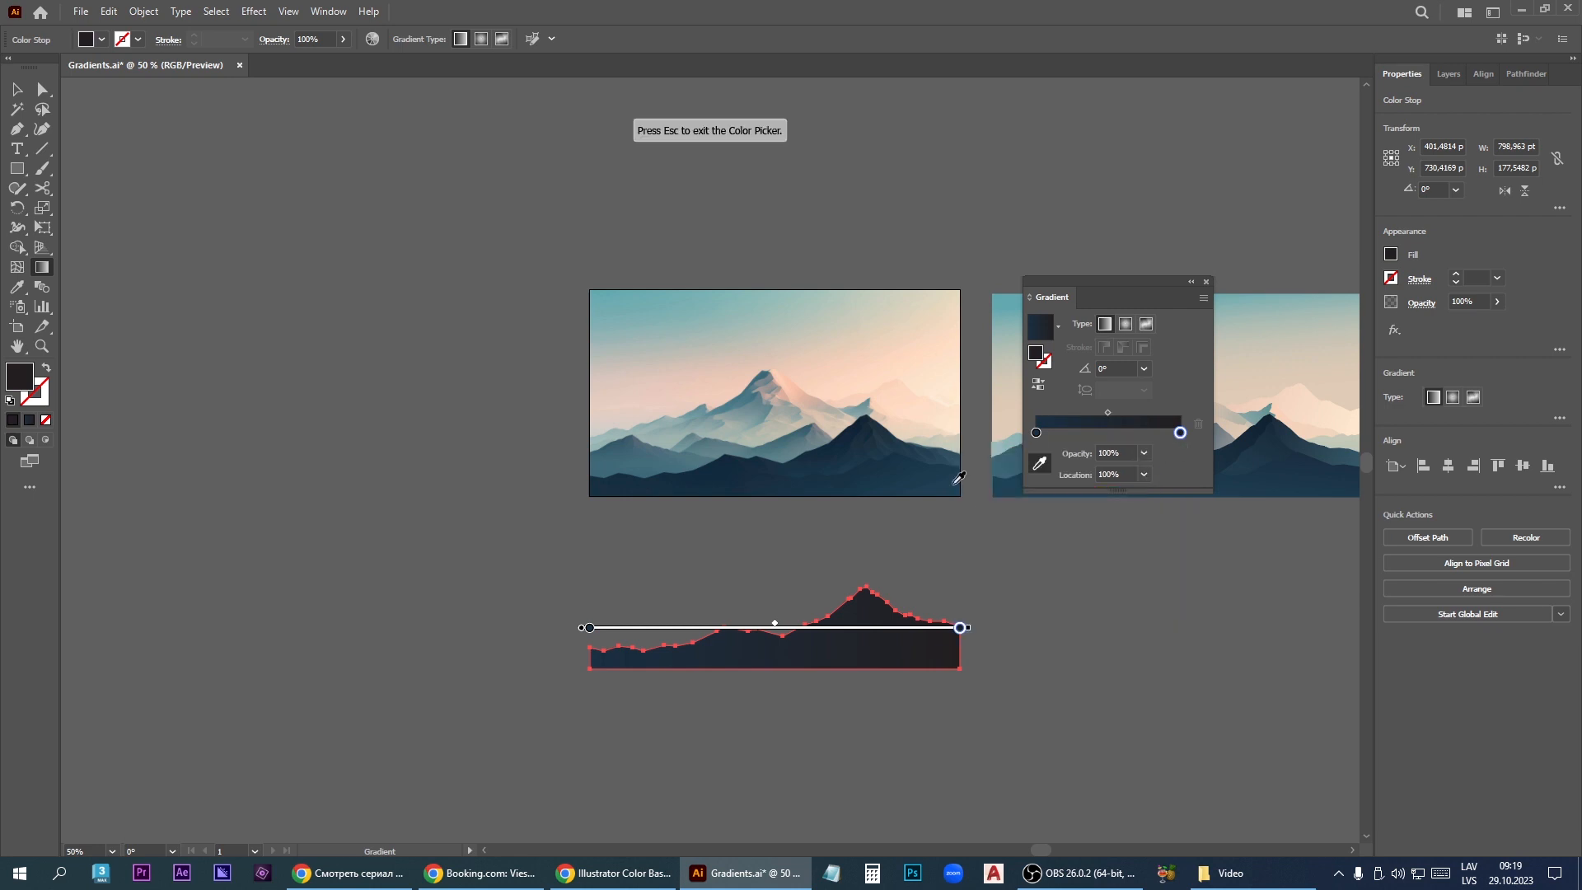
click(958, 485)
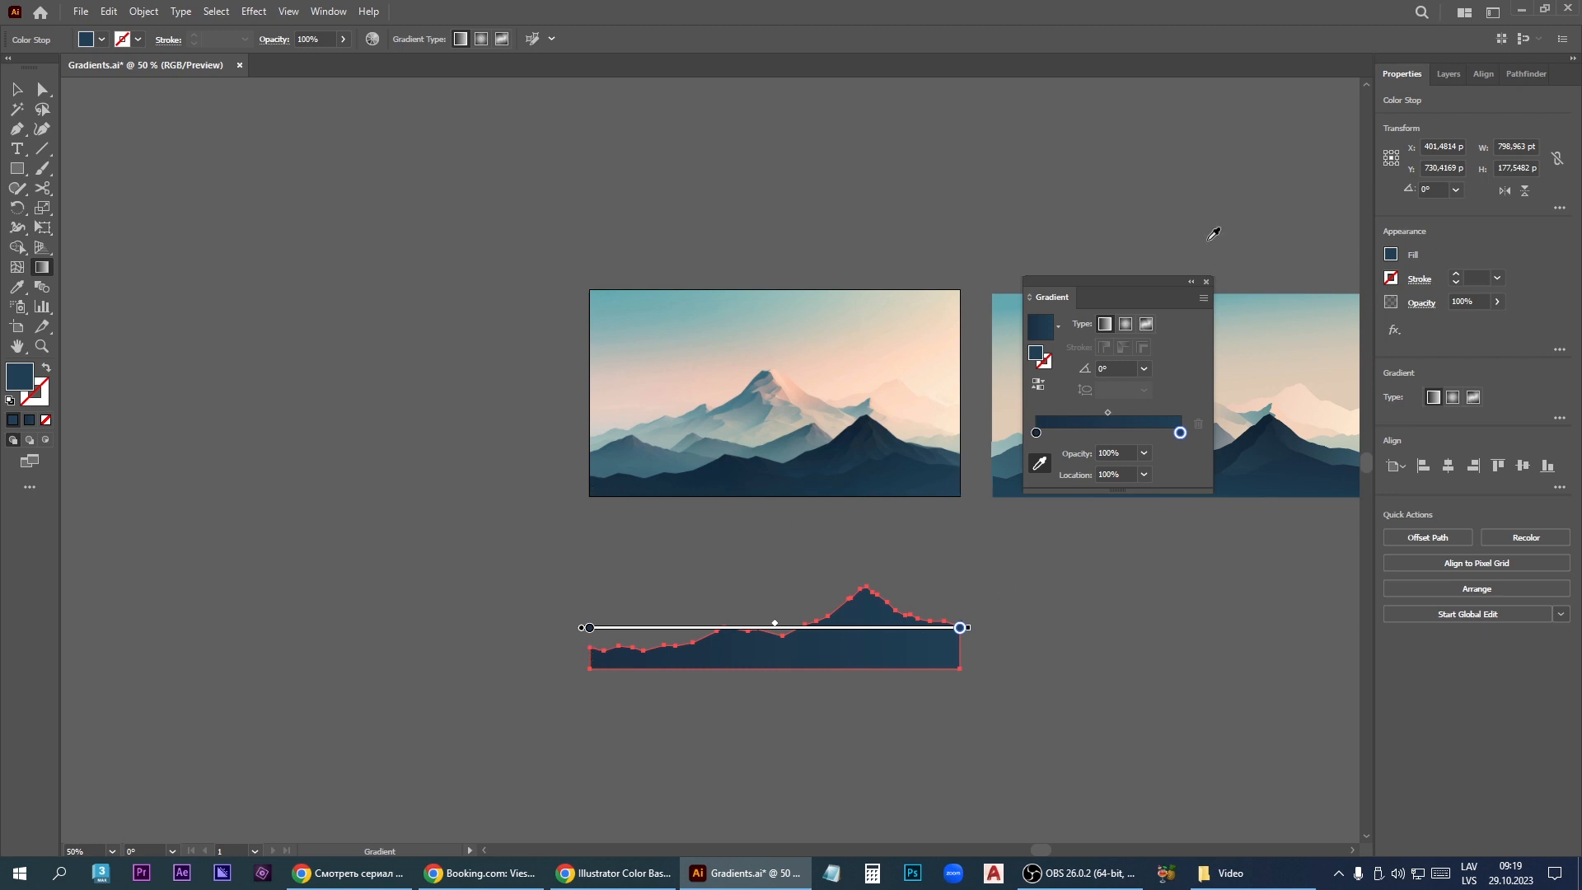
click(1206, 282)
click(16, 89)
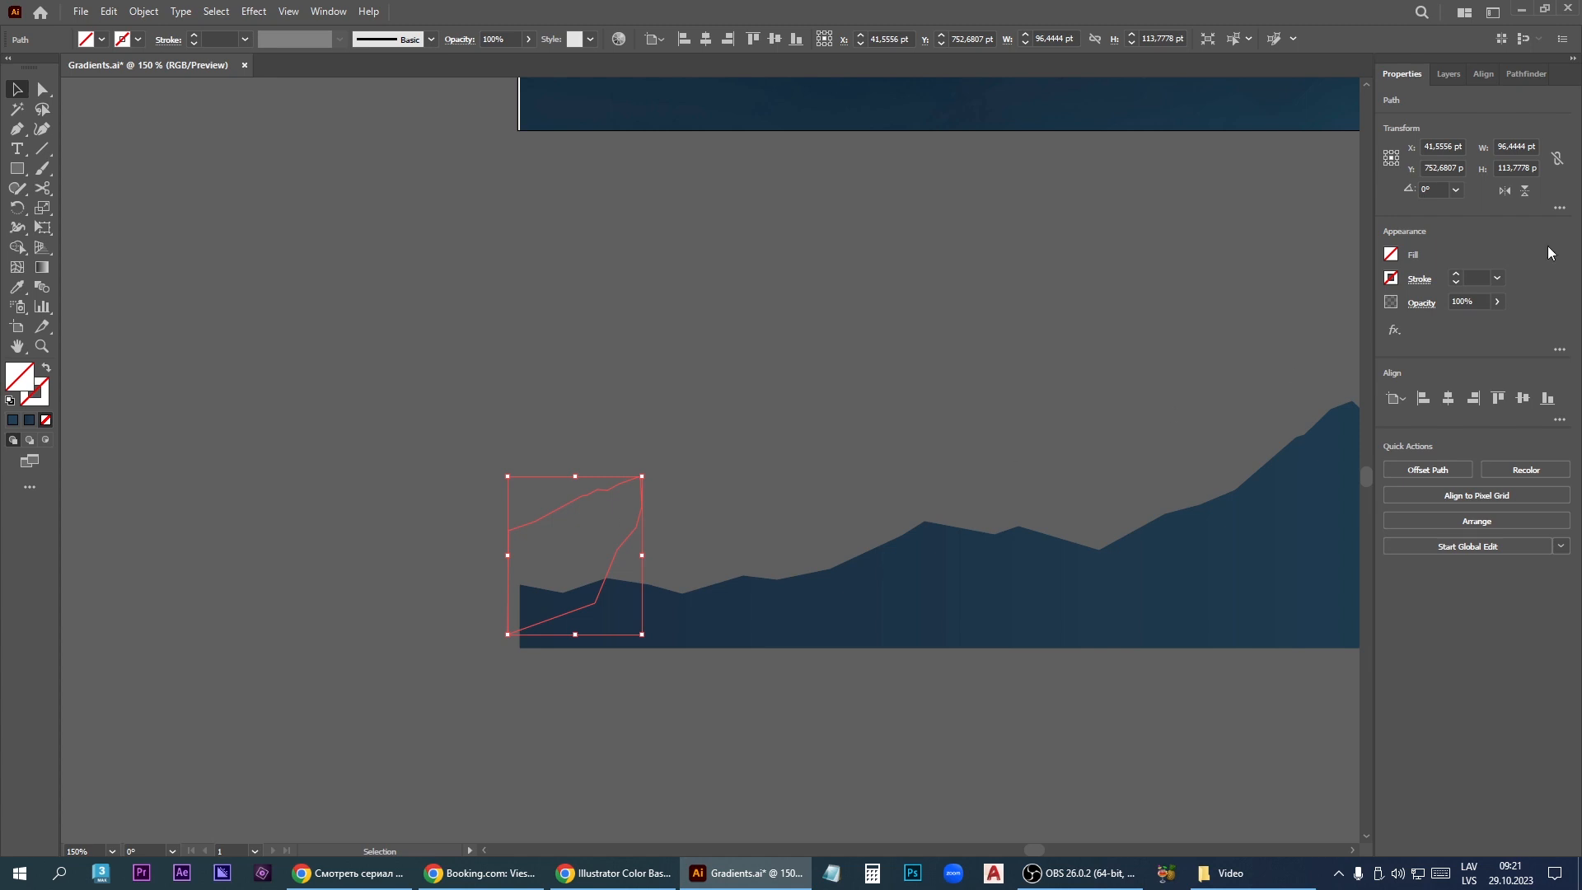
Step: Give the left slope shape a linear gradient fill and sample its start stop from the leftmost mountain just above the dark ridge
click(1392, 256)
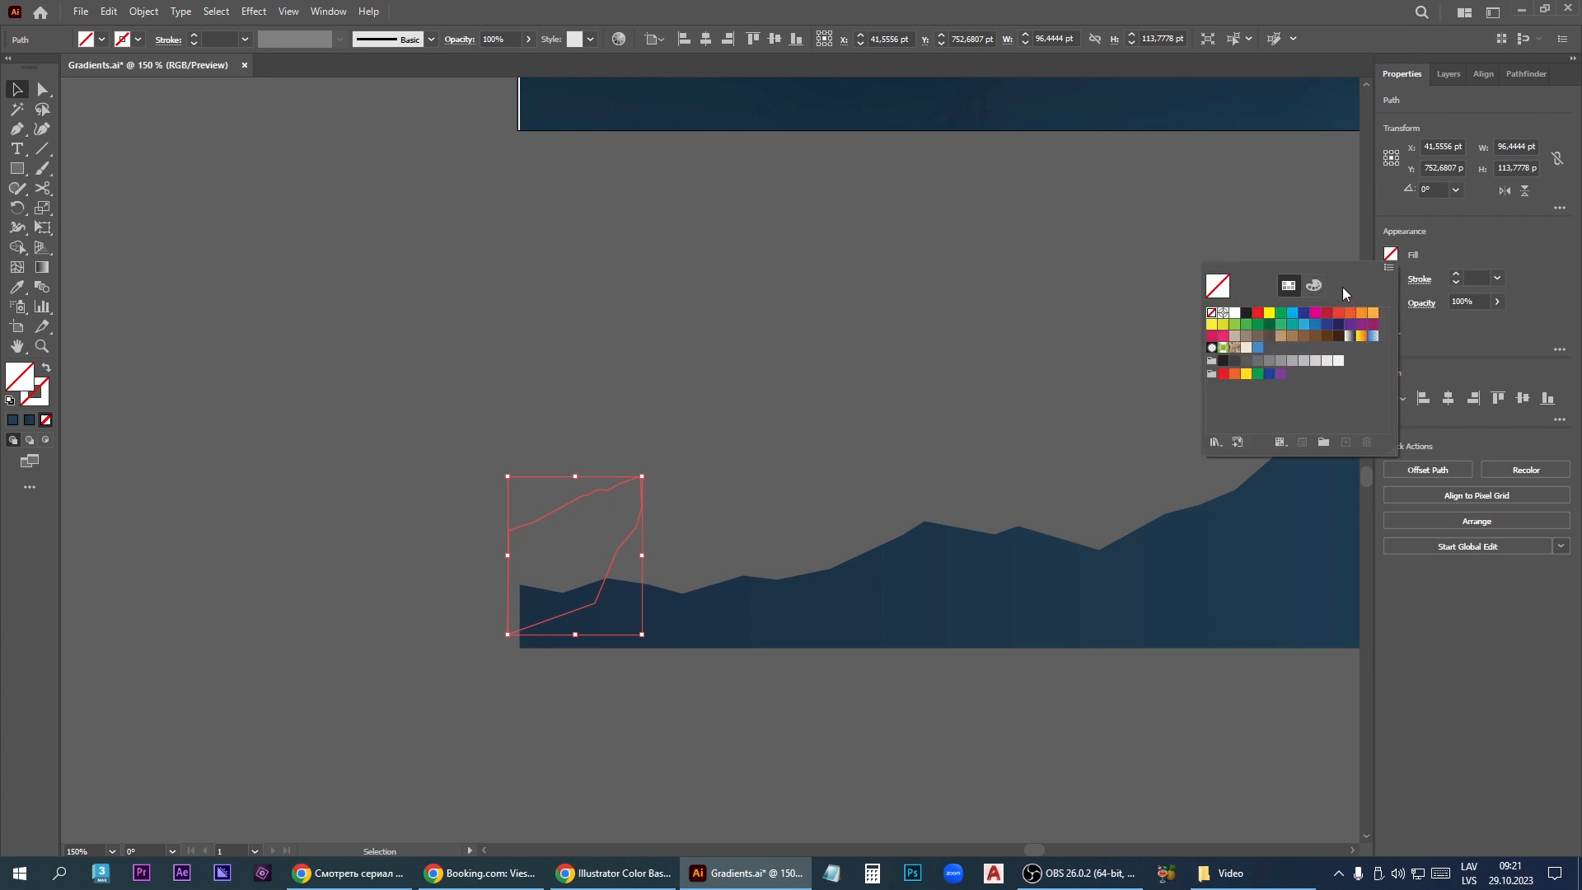
click(1351, 337)
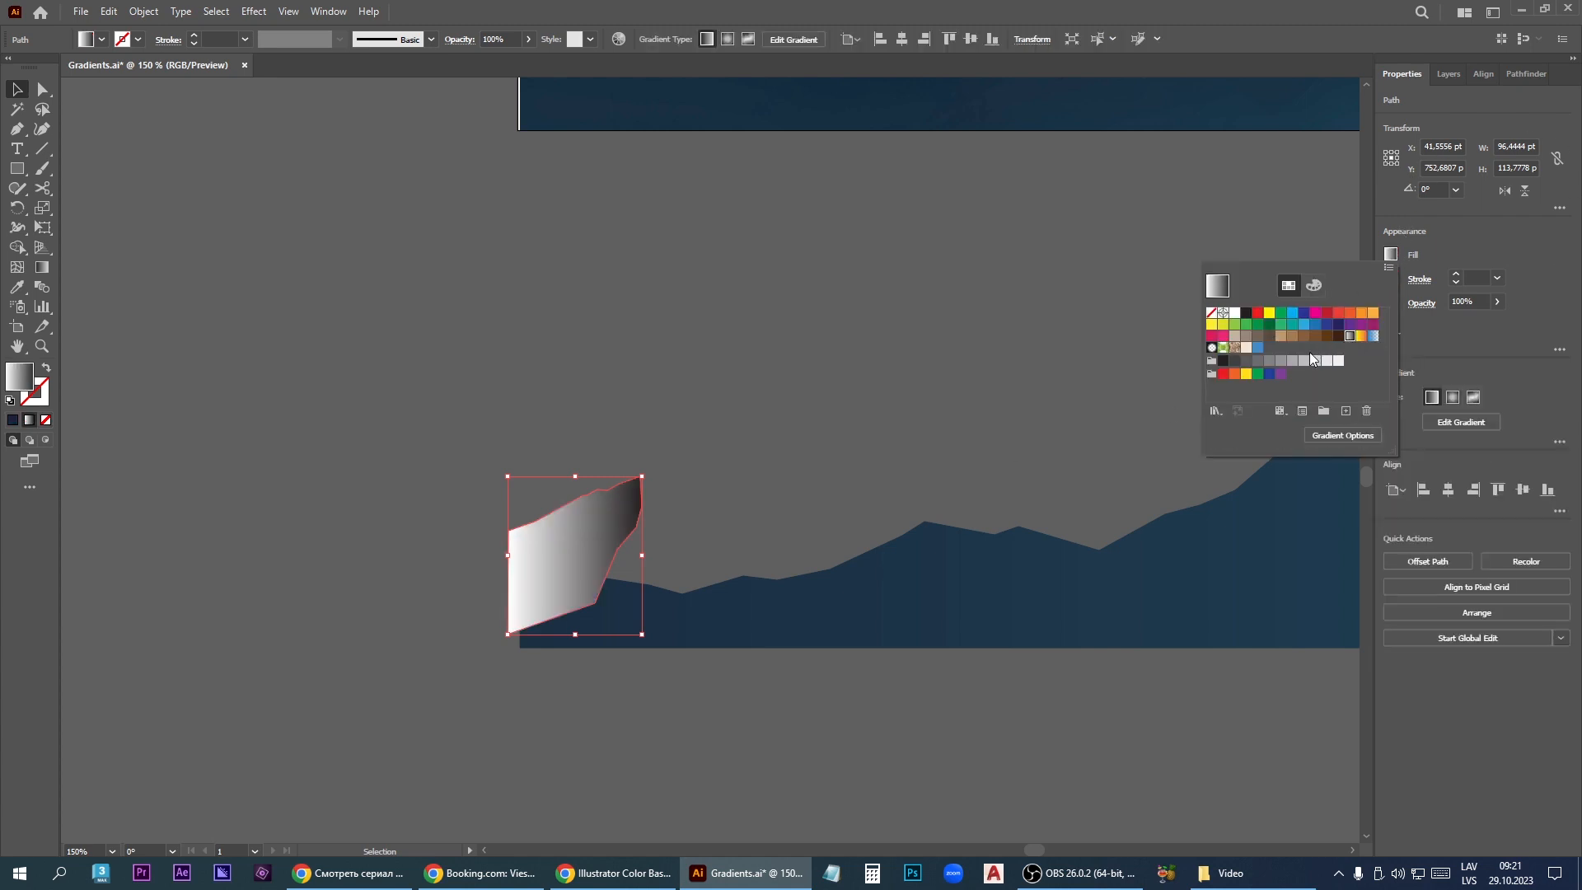
click(1343, 435)
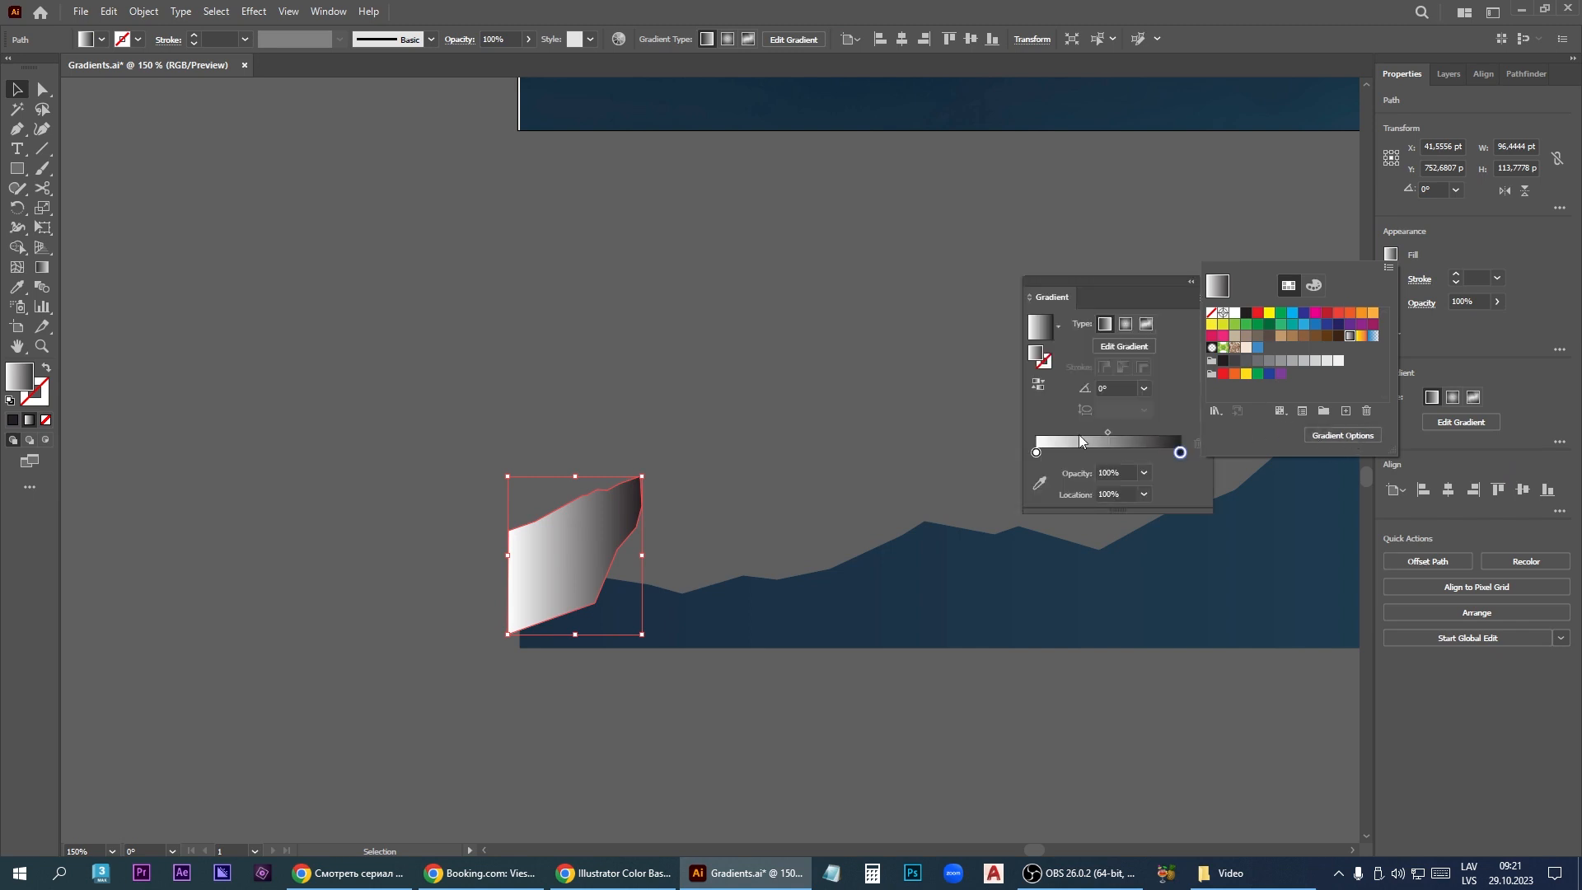
click(1037, 452)
double_click(1036, 452)
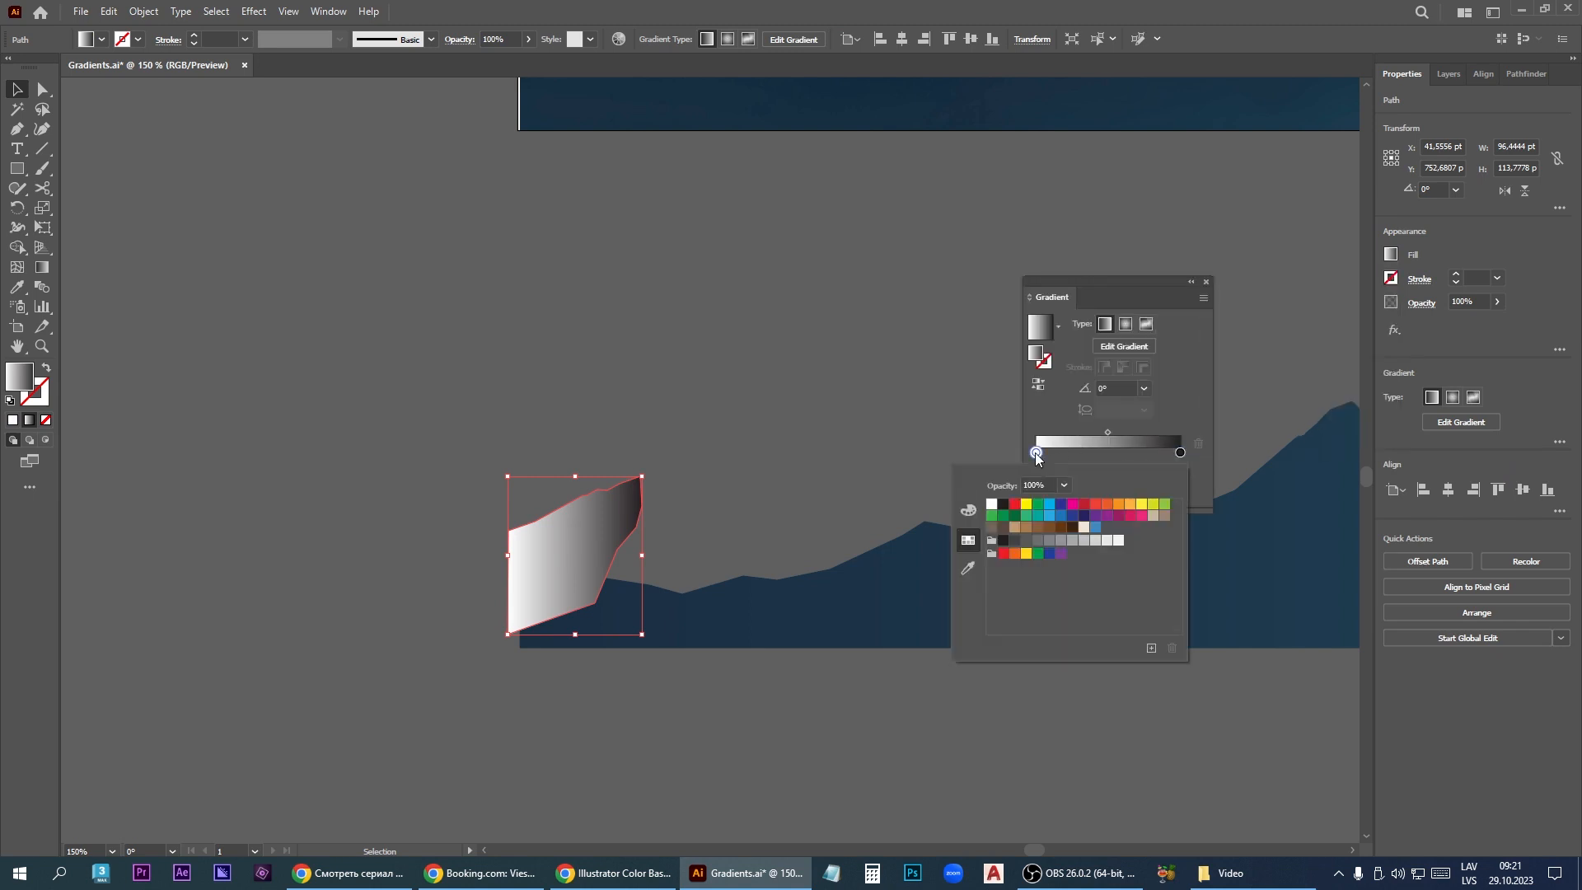
click(966, 573)
scroll(718, 645, down, 2)
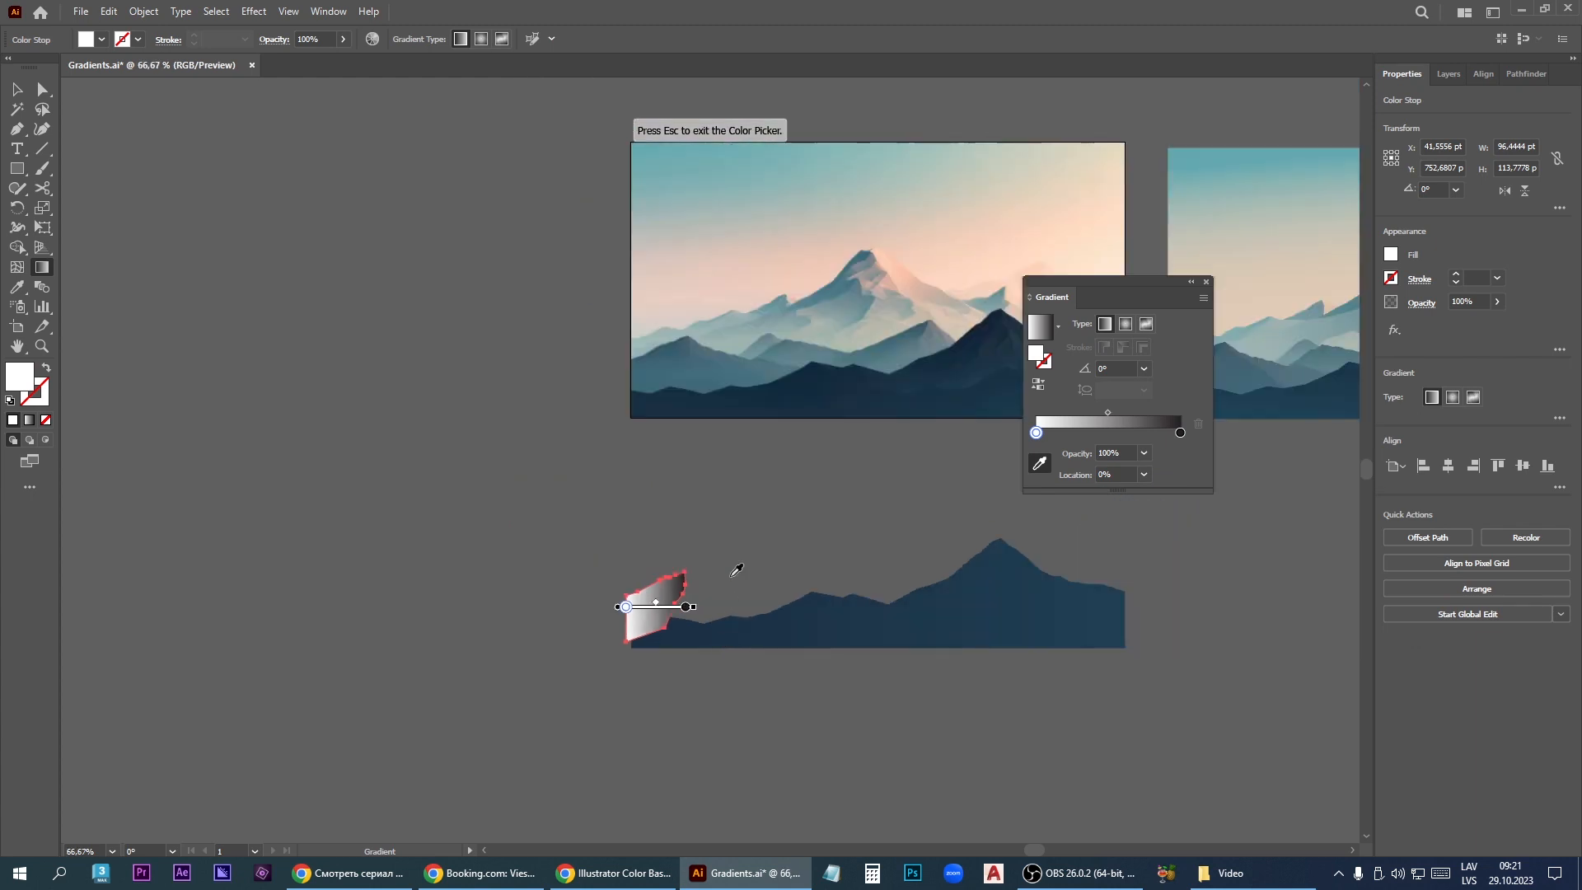
scroll(675, 391, up, 2)
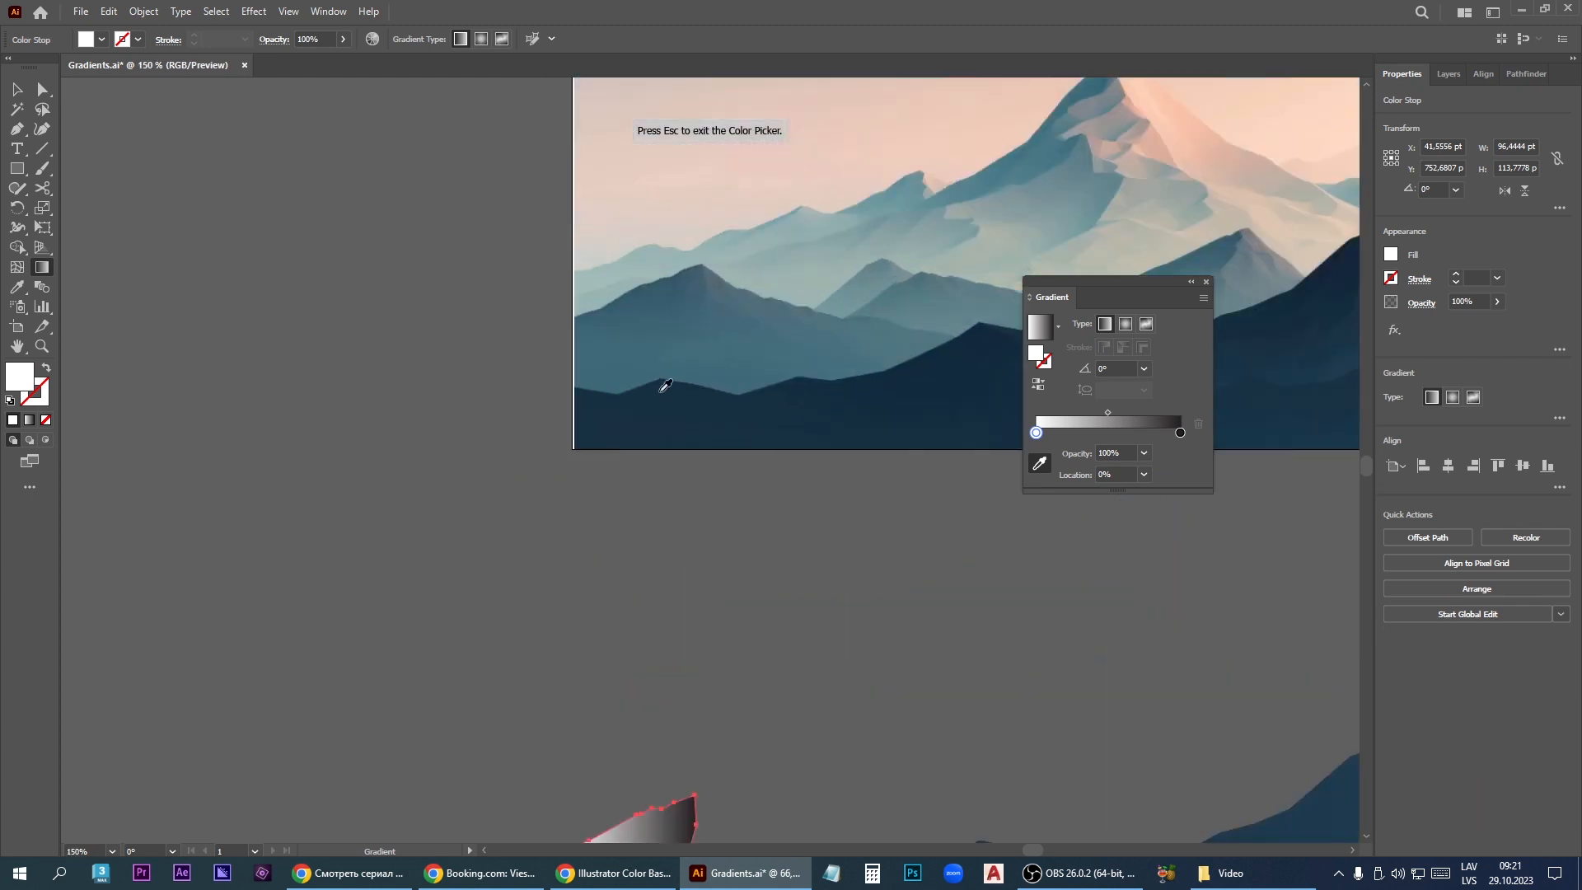
click(584, 372)
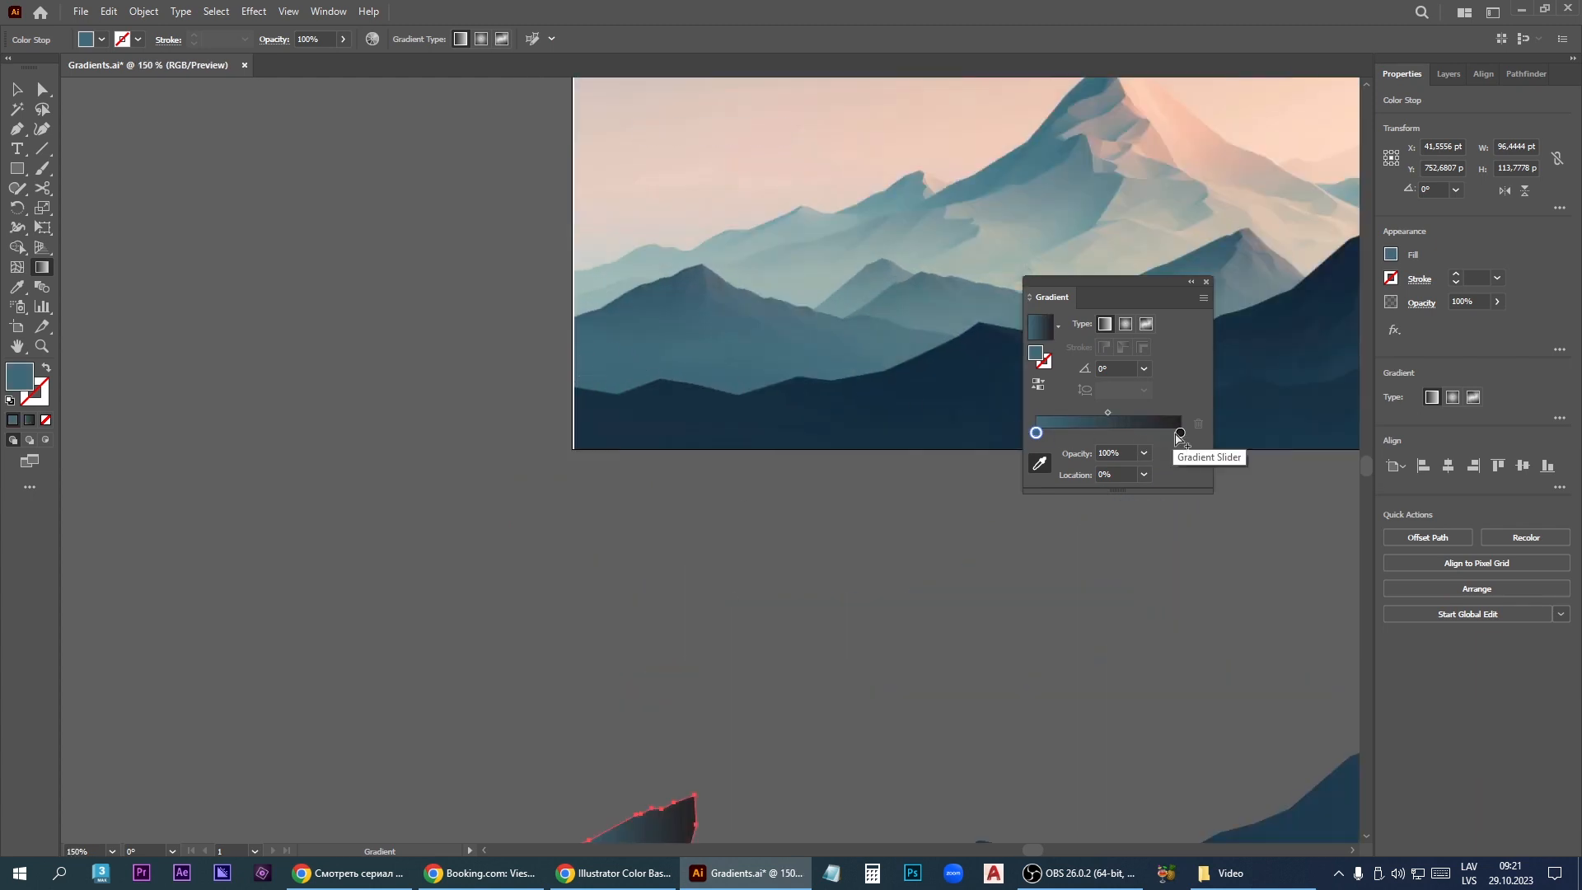
Step: Sample the slope gradient's end stop colour from the peak of the leftmost mountain in the original image
double_click(1181, 433)
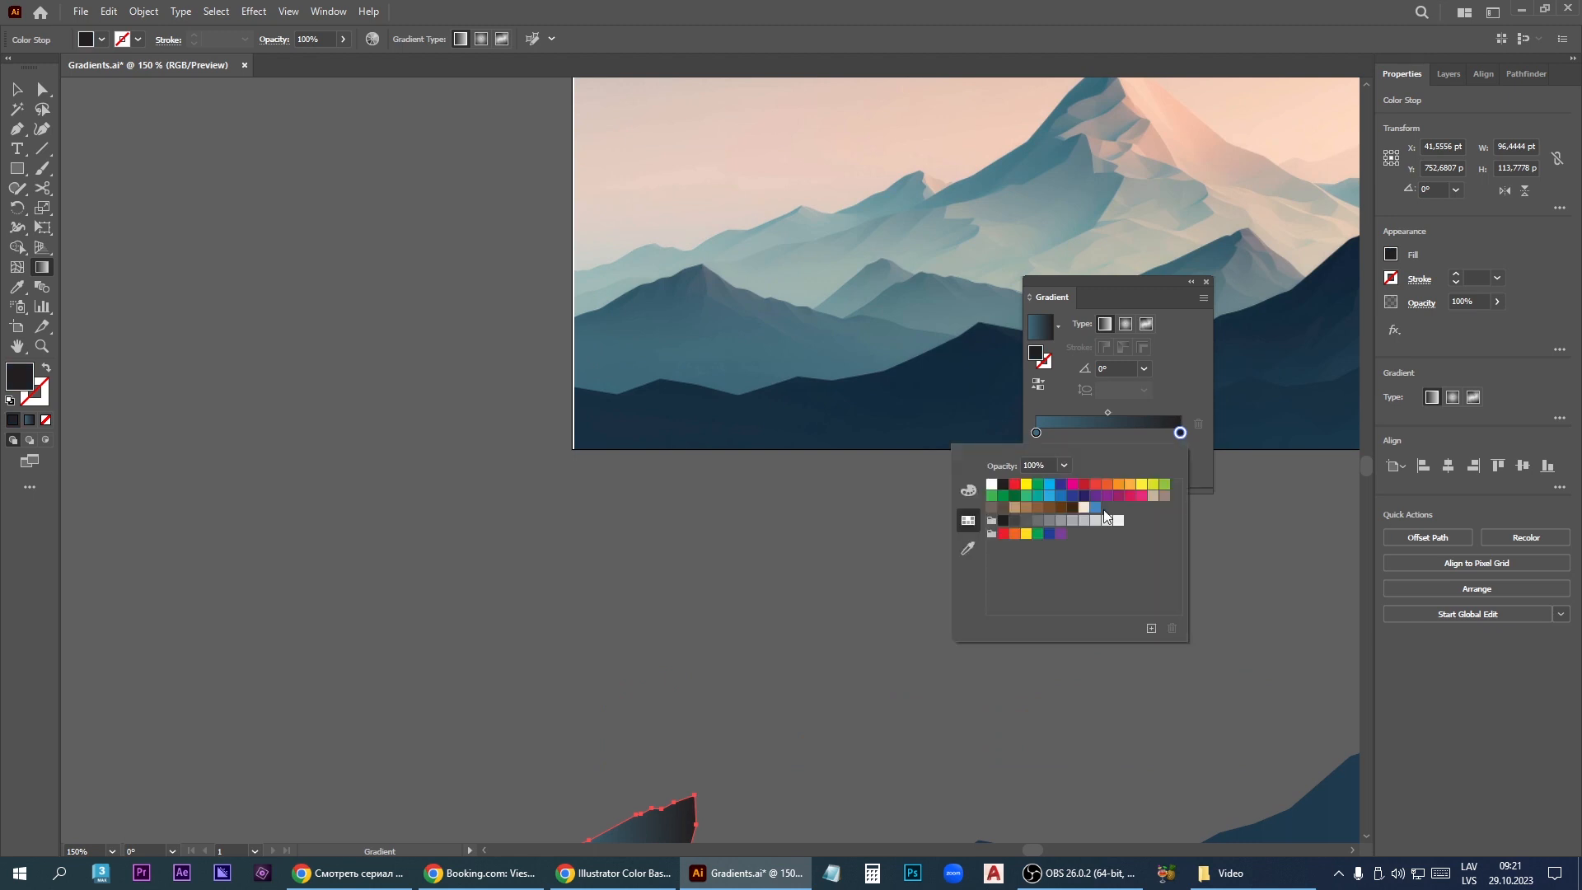
click(971, 549)
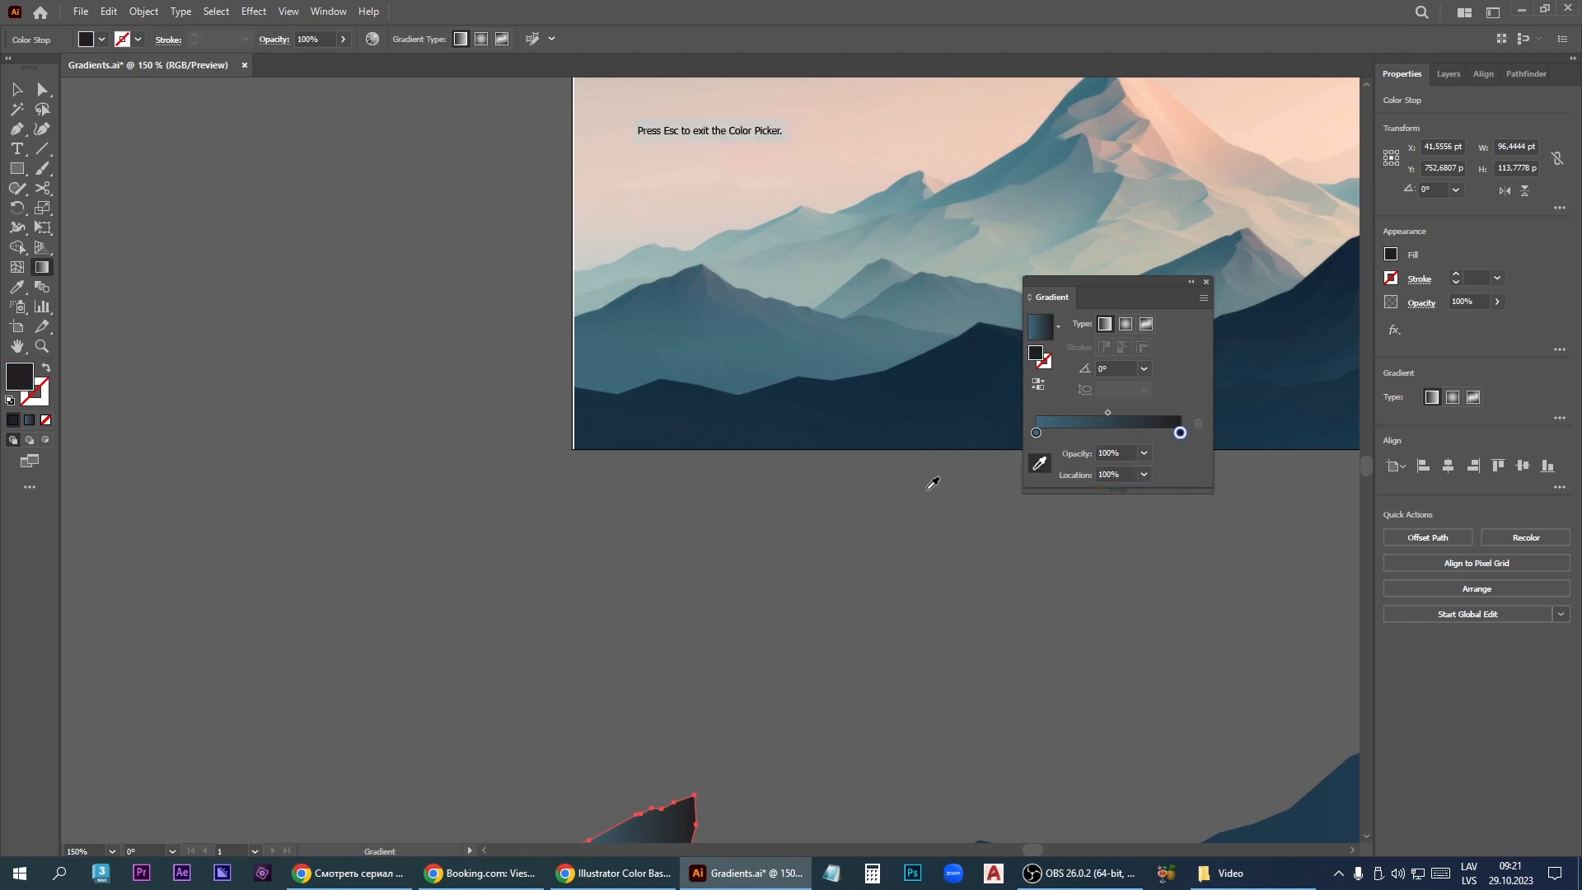
click(702, 262)
key(ctrl+minus)
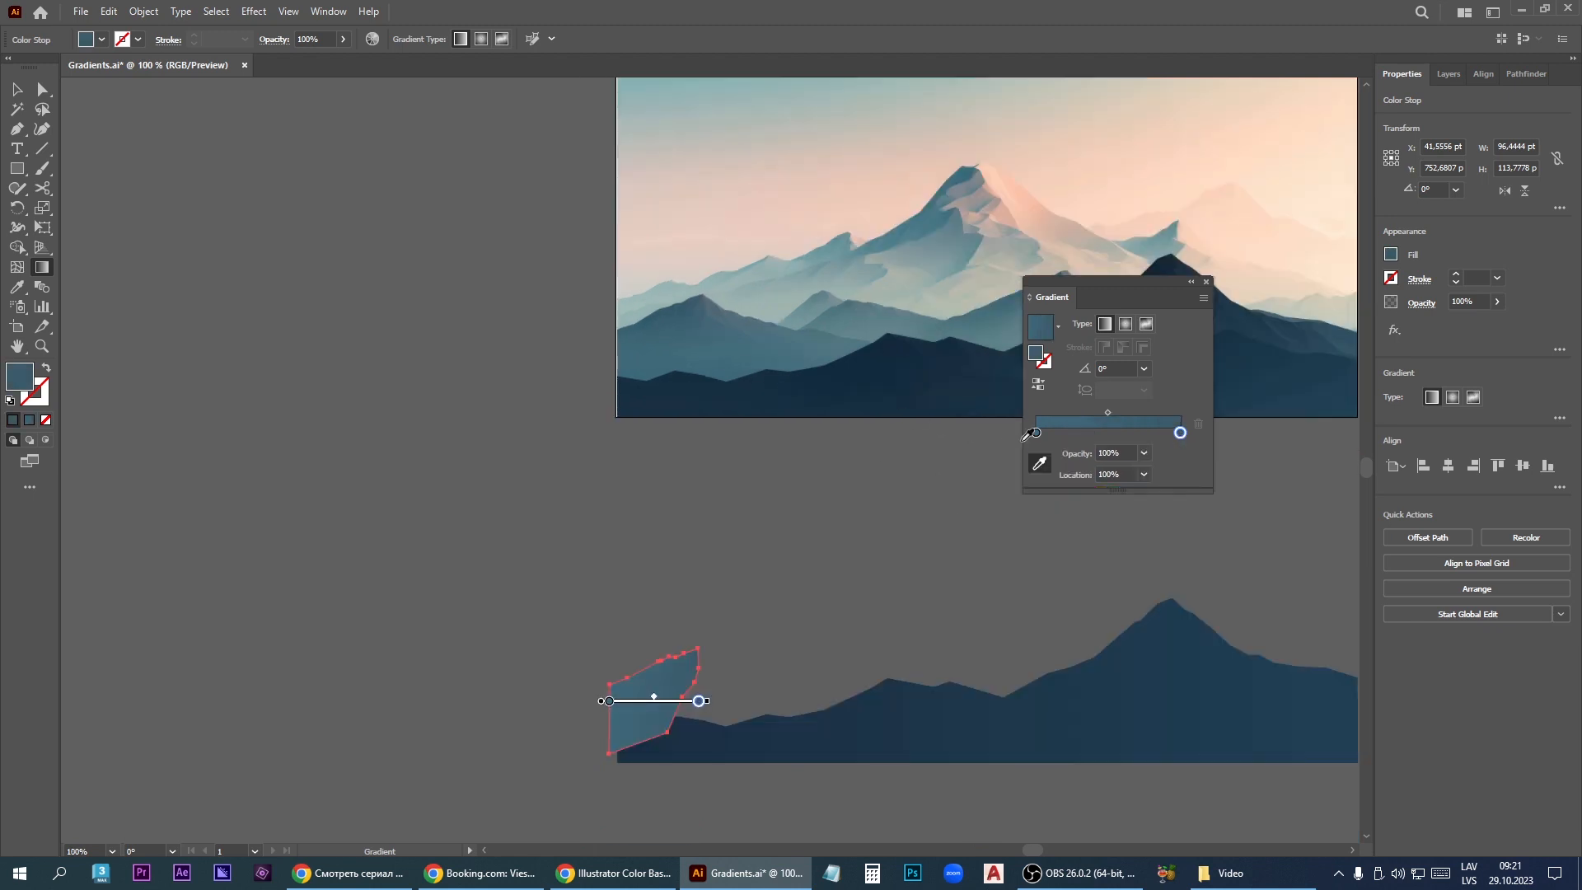
click(1206, 281)
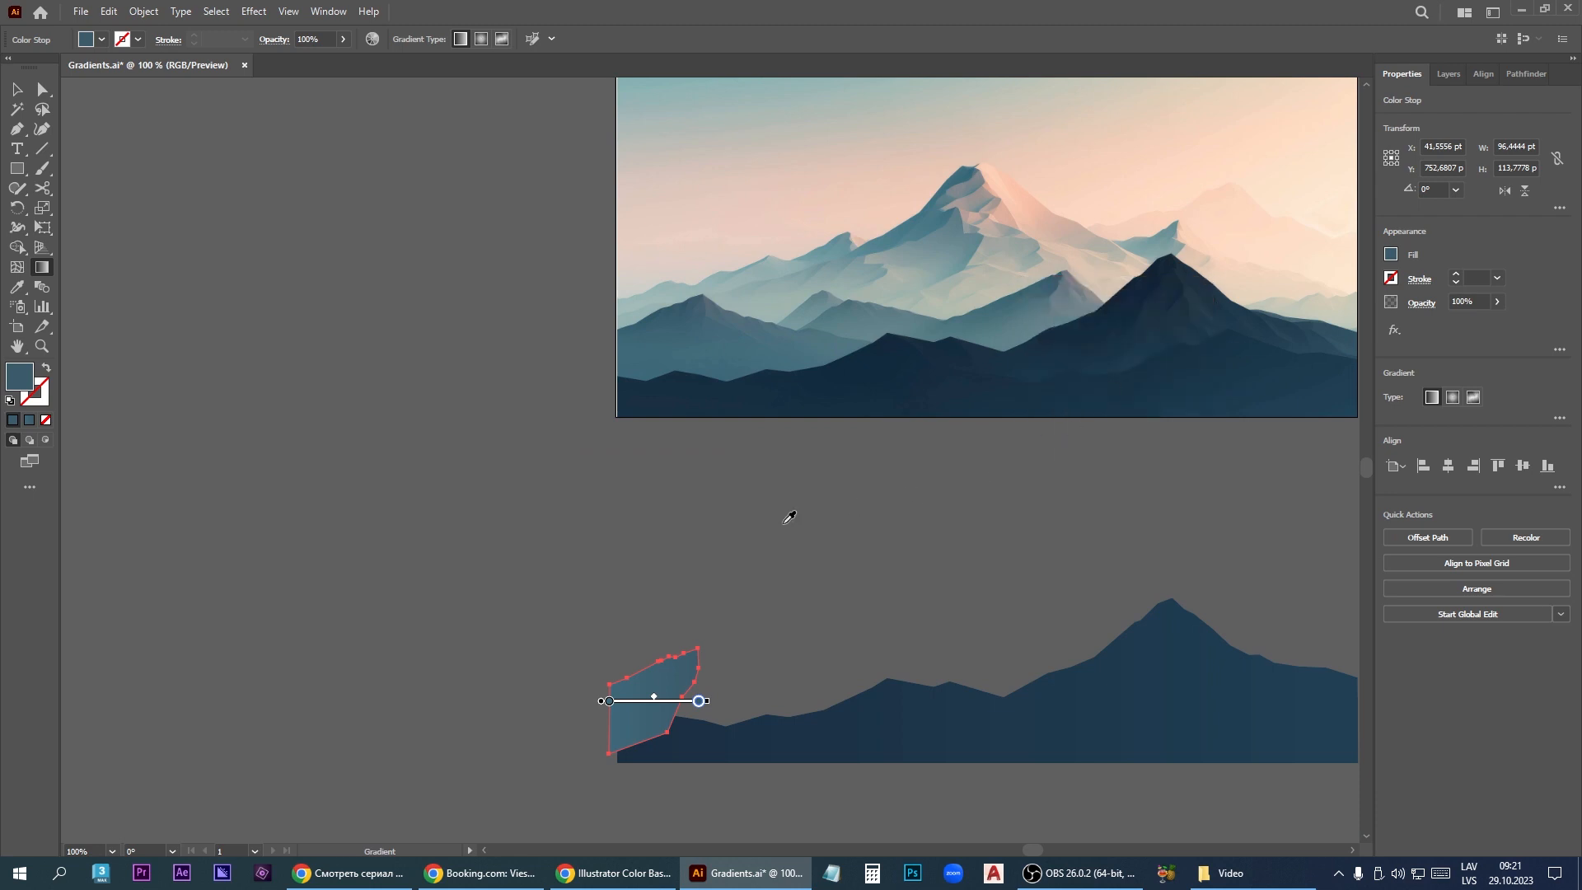
Step: Send the left slope shape to the back, behind the dark ridge
right_click(673, 674)
mouse_move(782, 602)
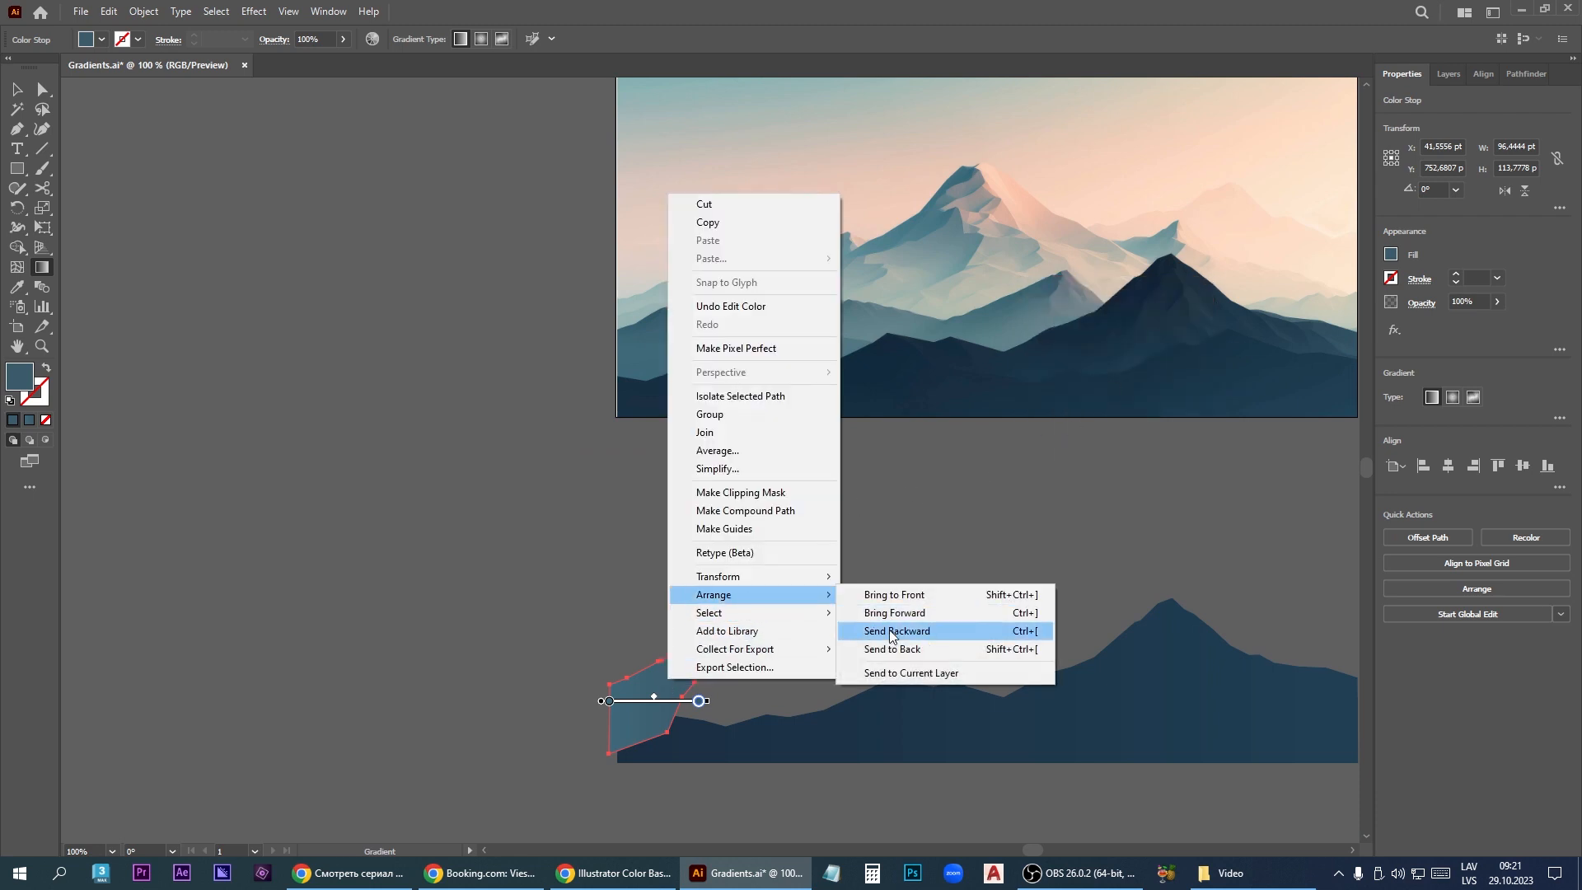
click(894, 649)
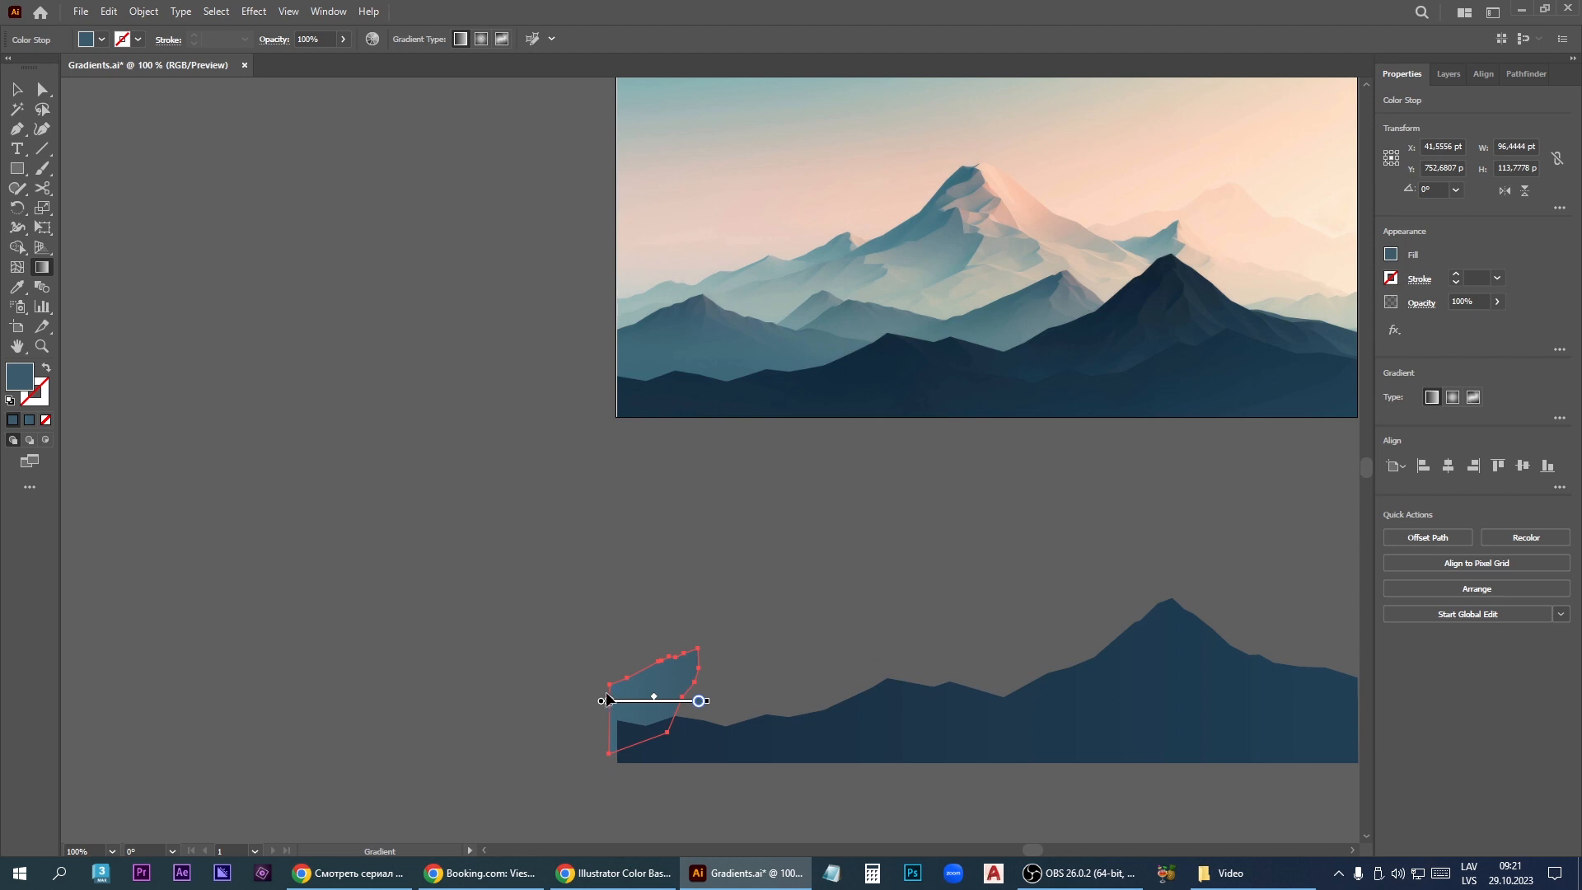
Step: Trace the central face of the leftmost mountain with the Pen tool as a closed shape from its peak down into the dark ridge
key(p)
scroll(714, 297, up, 1)
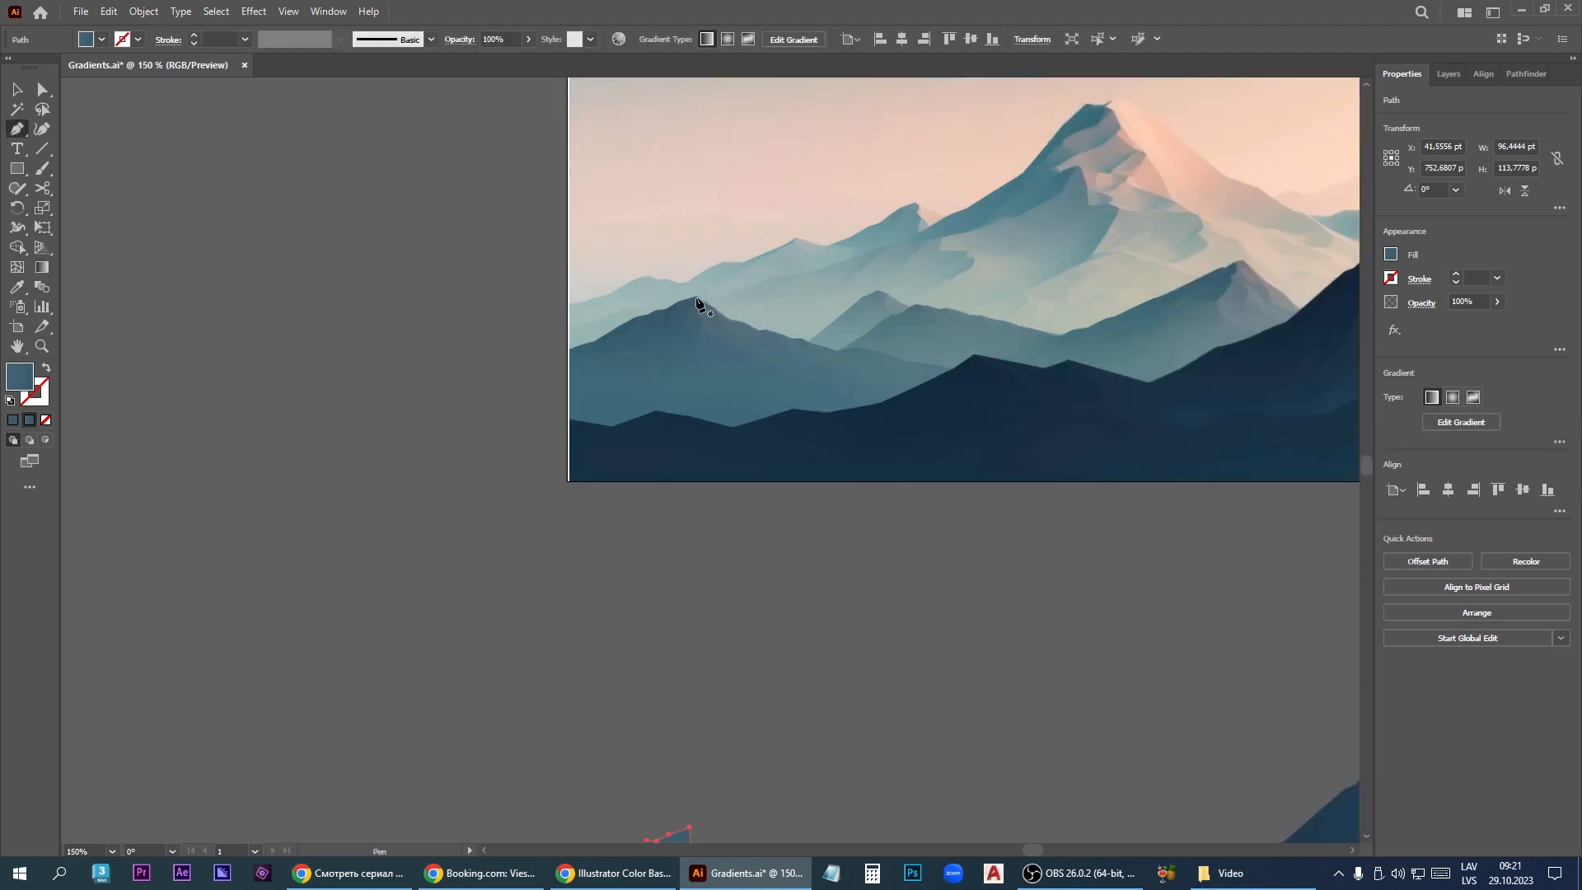
scroll(699, 301, up, 3)
click(701, 300)
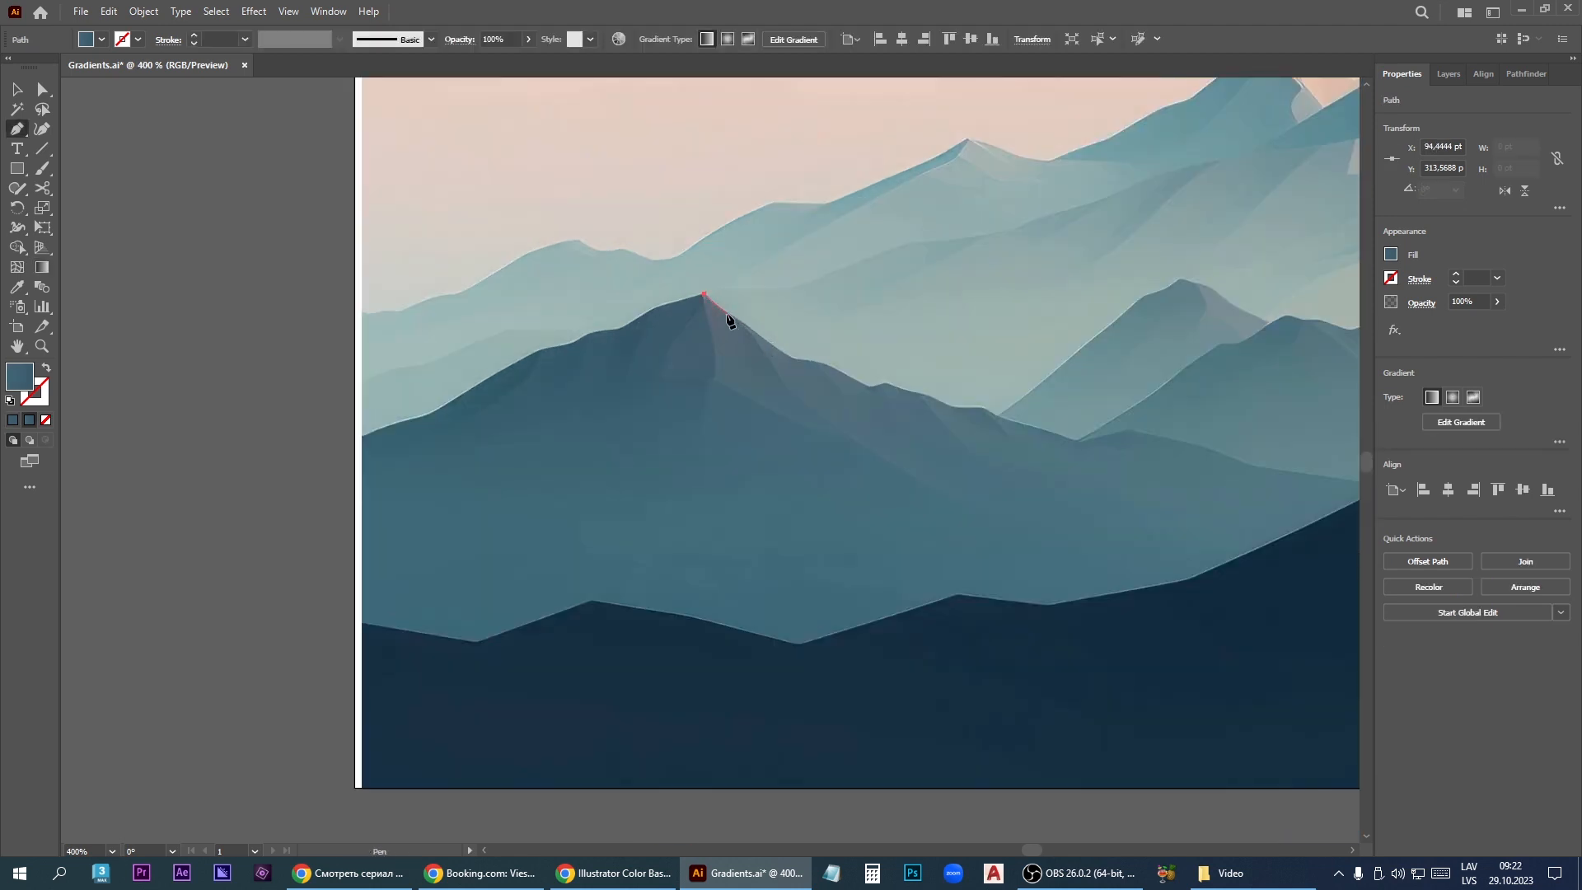
click(709, 305)
click(758, 339)
click(792, 397)
click(882, 457)
click(979, 519)
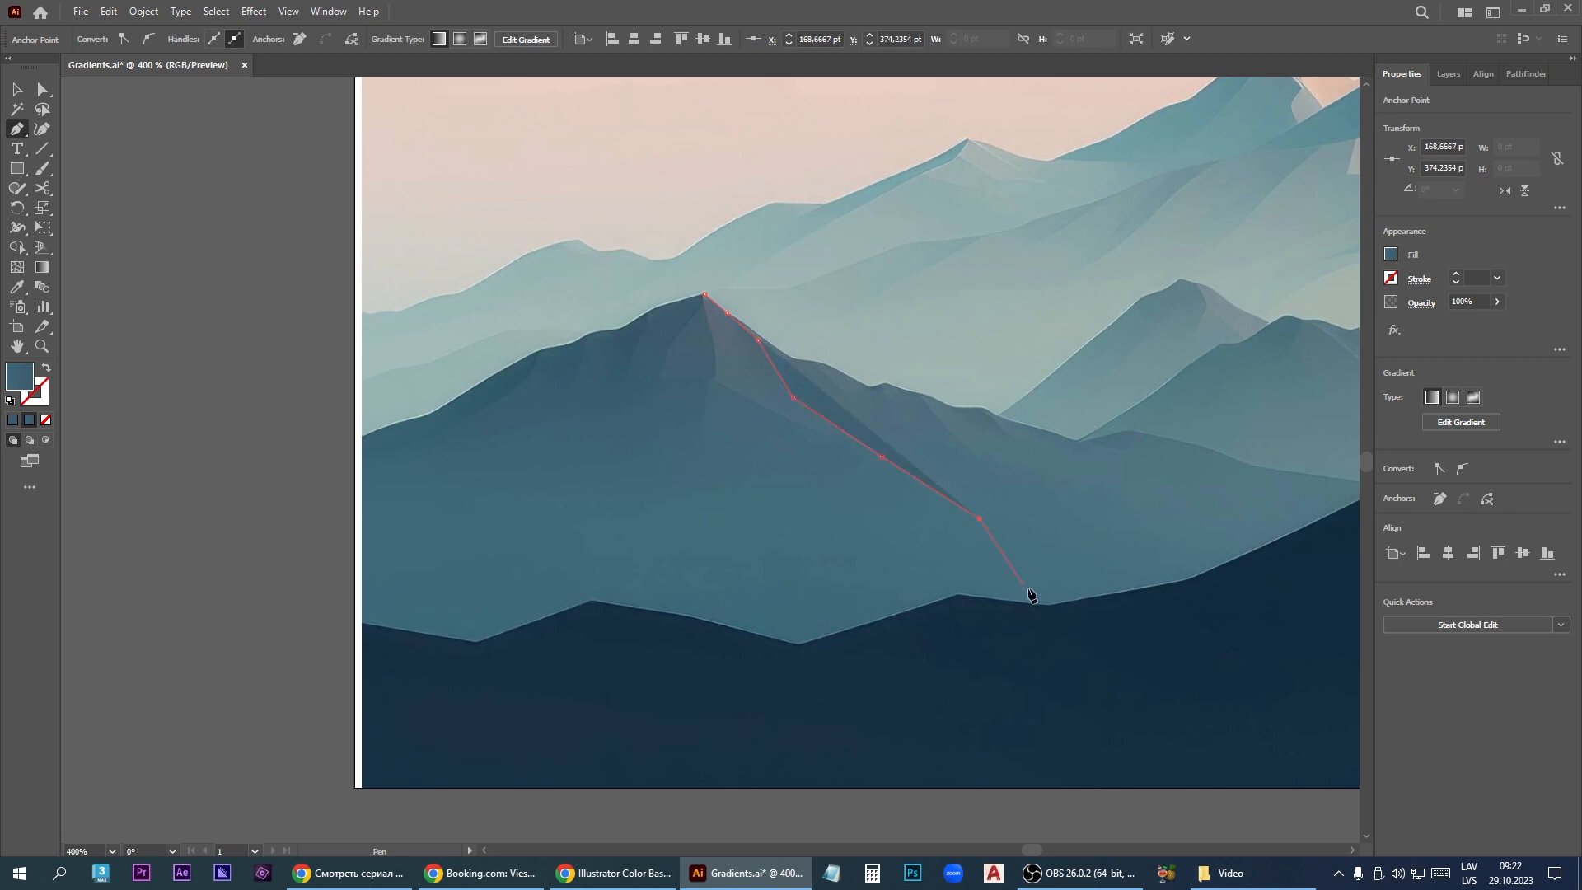
drag(1055, 613, 1042, 628)
click(864, 723)
click(658, 686)
click(633, 379)
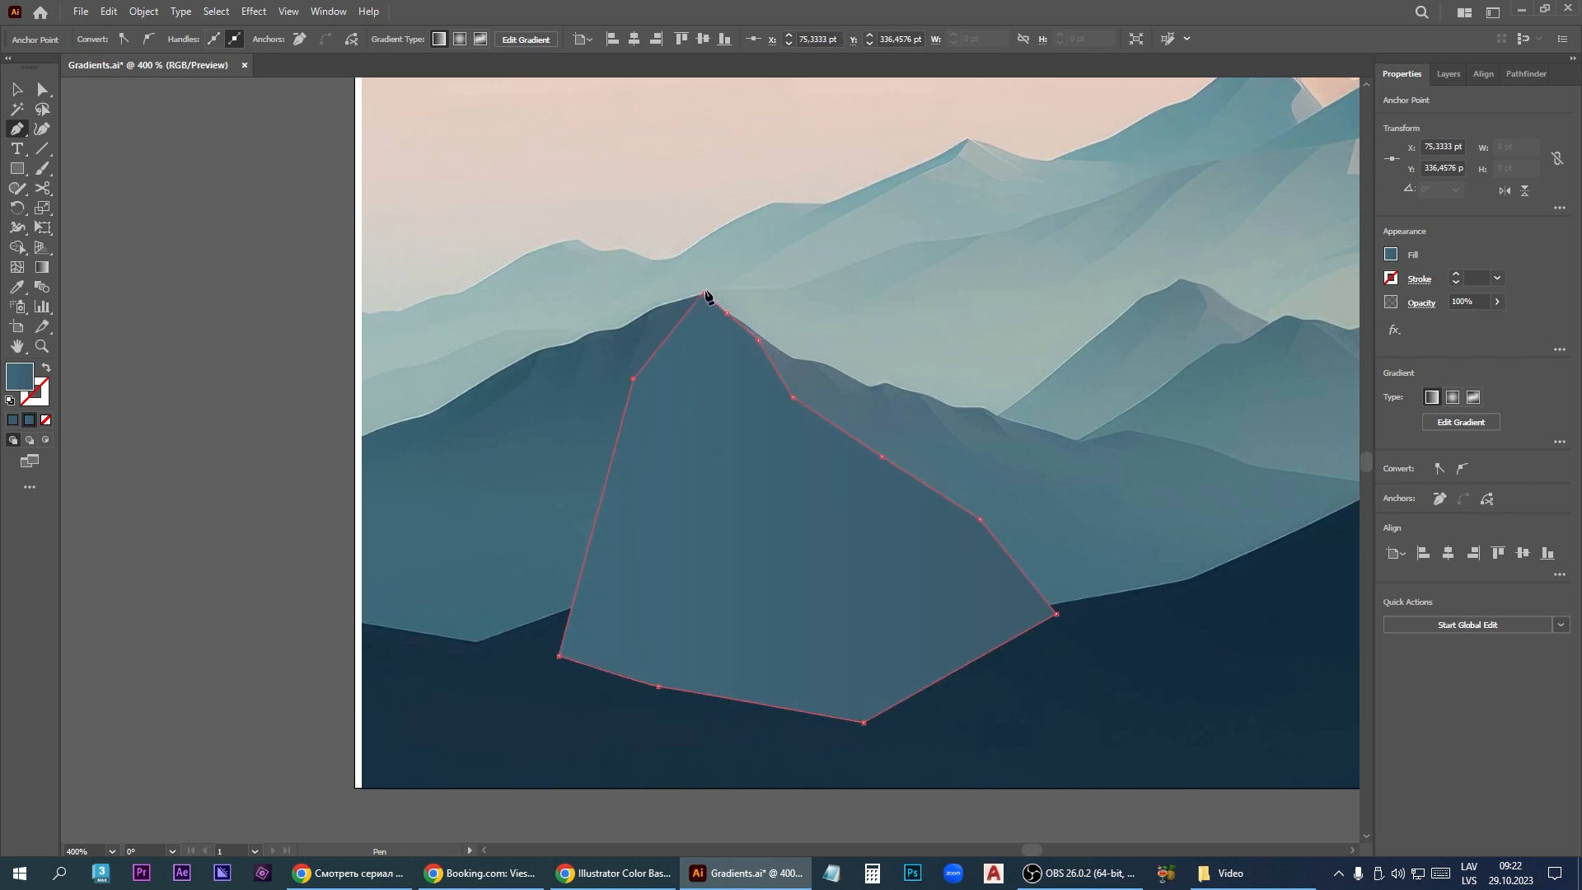
click(704, 294)
Step: Move the traced face shape below the image and align its peak with the left slope shape's peak
key(v)
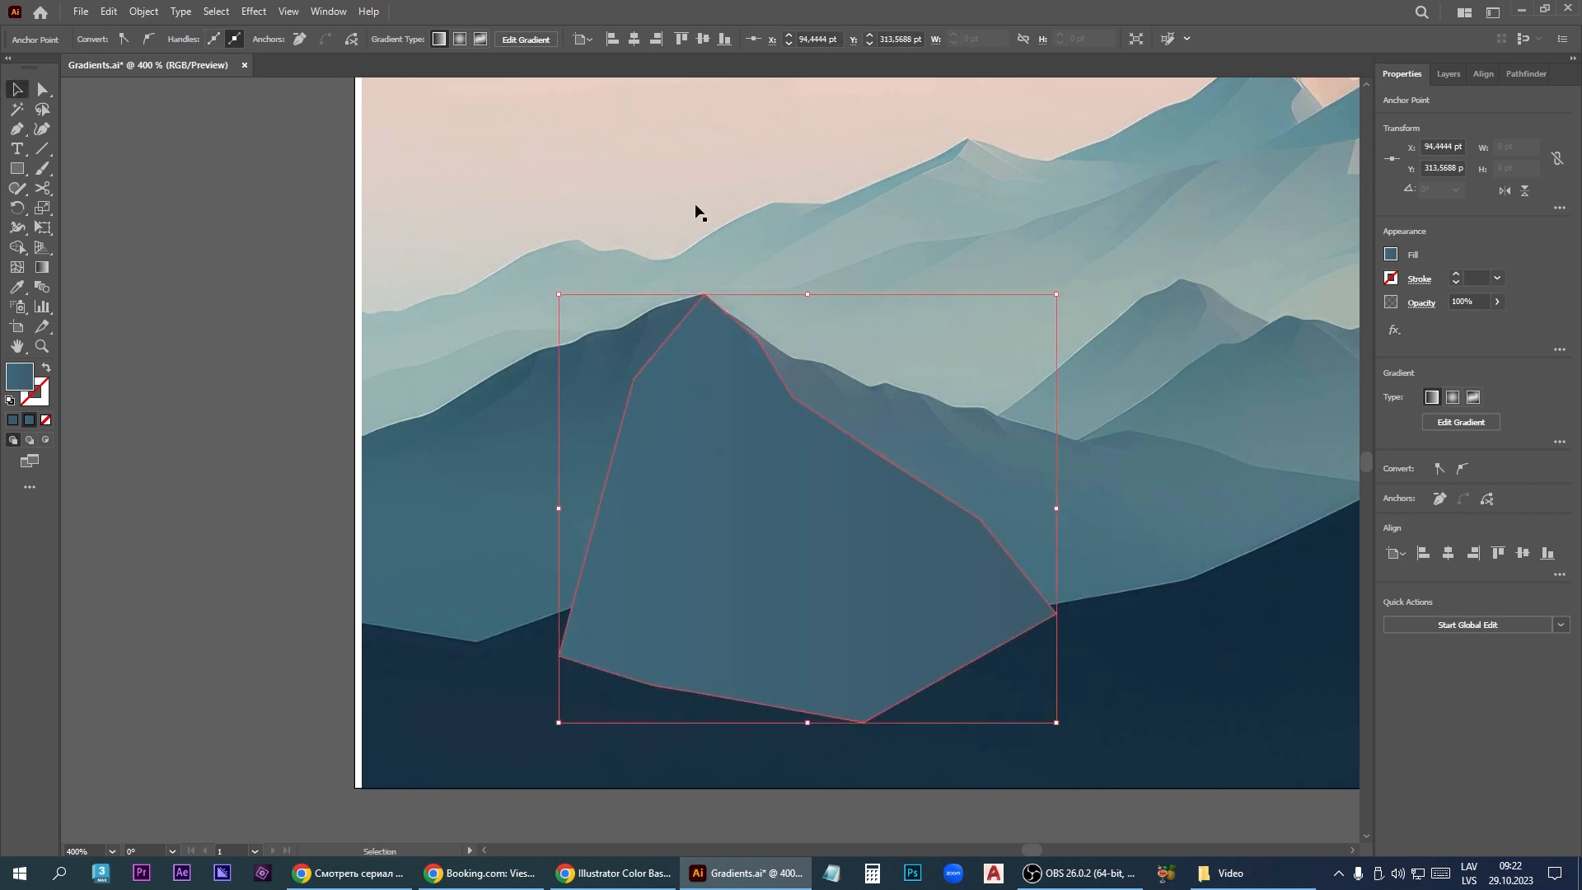
scroll(757, 213, down, 5)
drag(763, 270, 754, 501)
scroll(754, 501, up, 10)
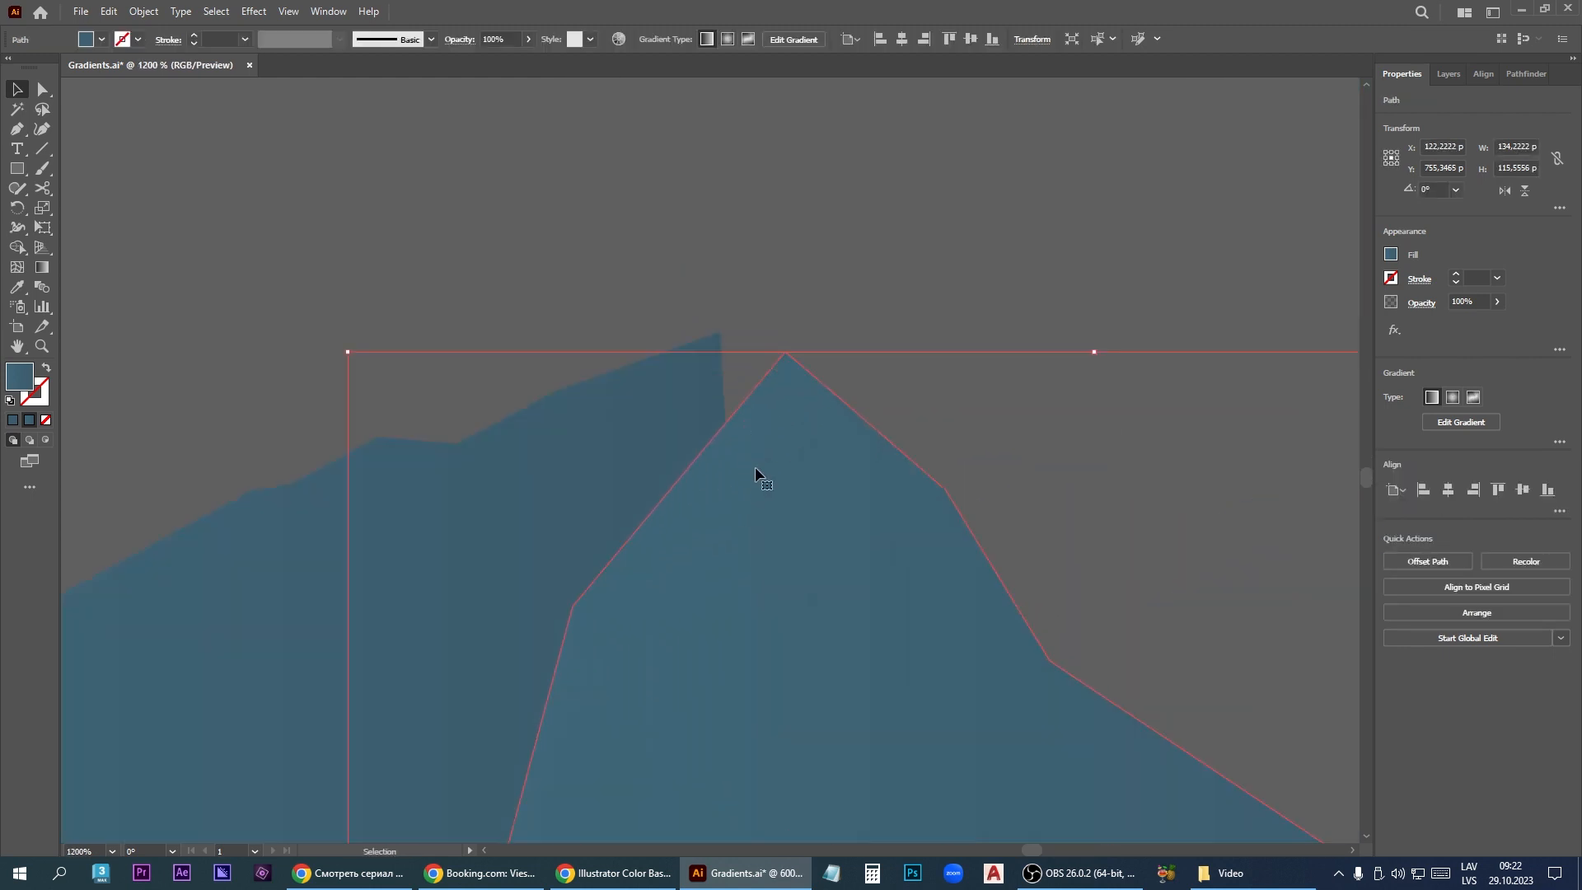
click(701, 425)
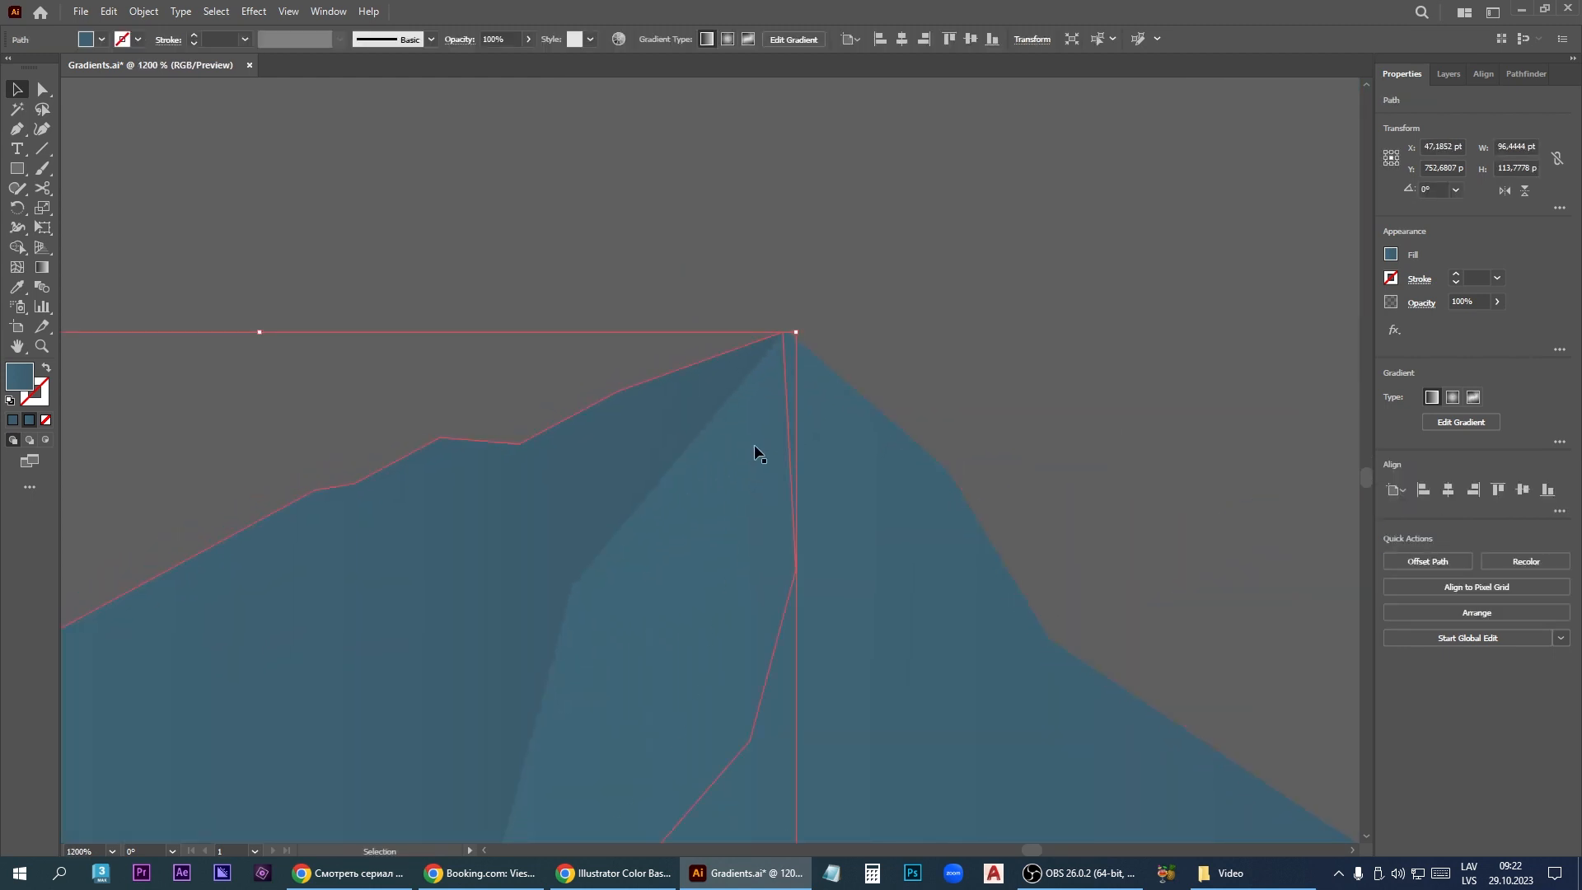
scroll(731, 293, down, 5)
Step: Arrange the face shape behind the dark ridge and left slope, and nudge the mountain up 10 pt
right_click(854, 490)
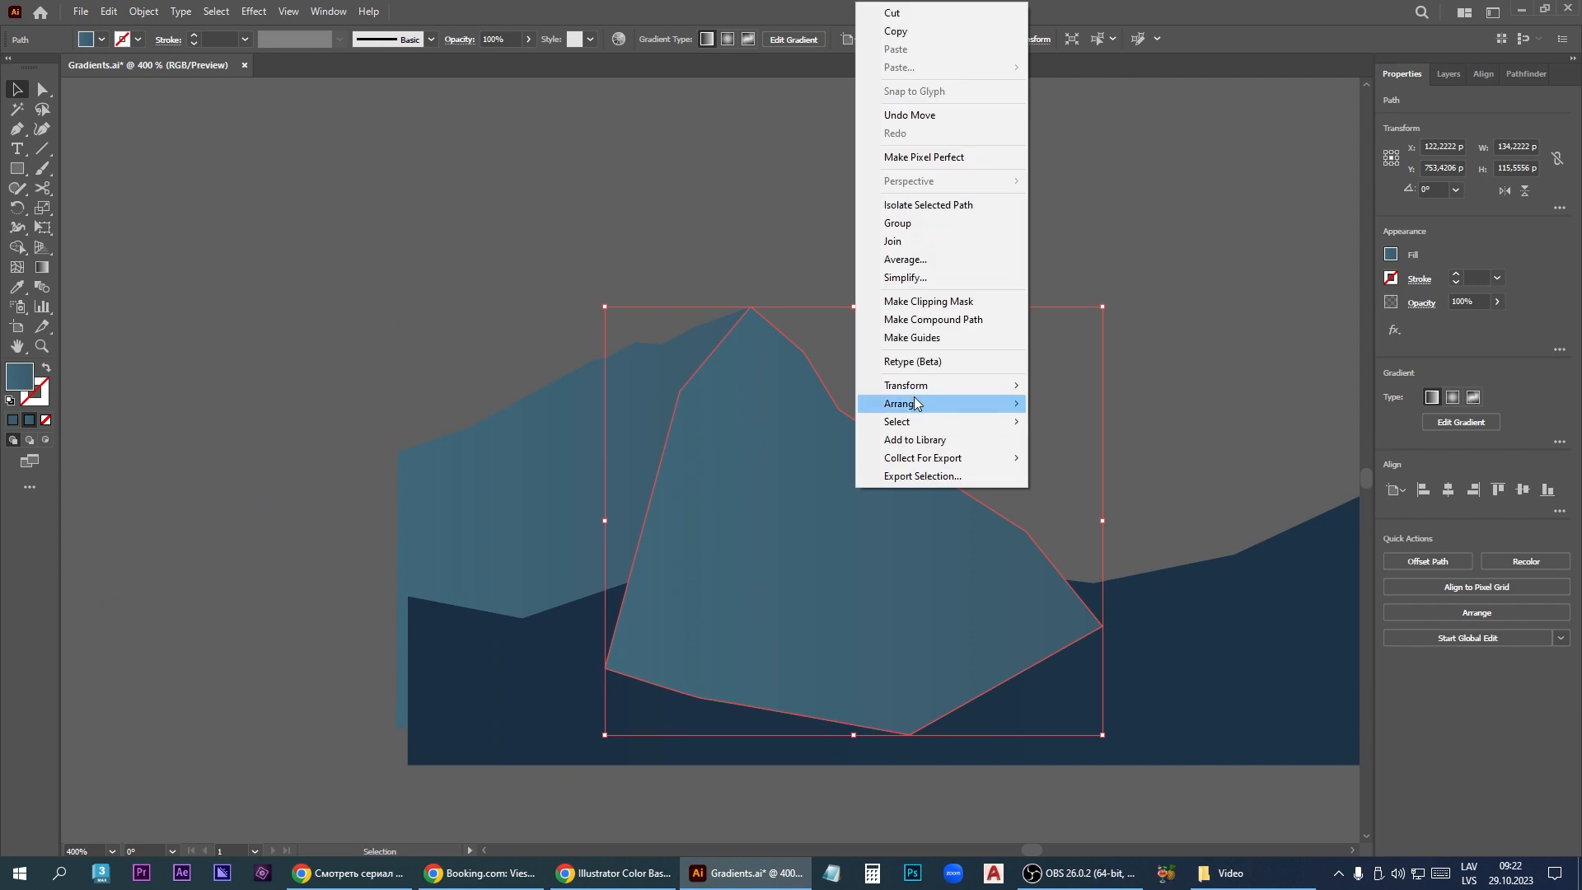
mouse_move(955, 402)
click(1071, 440)
scroll(685, 507, down, 3)
key(shift+Up)
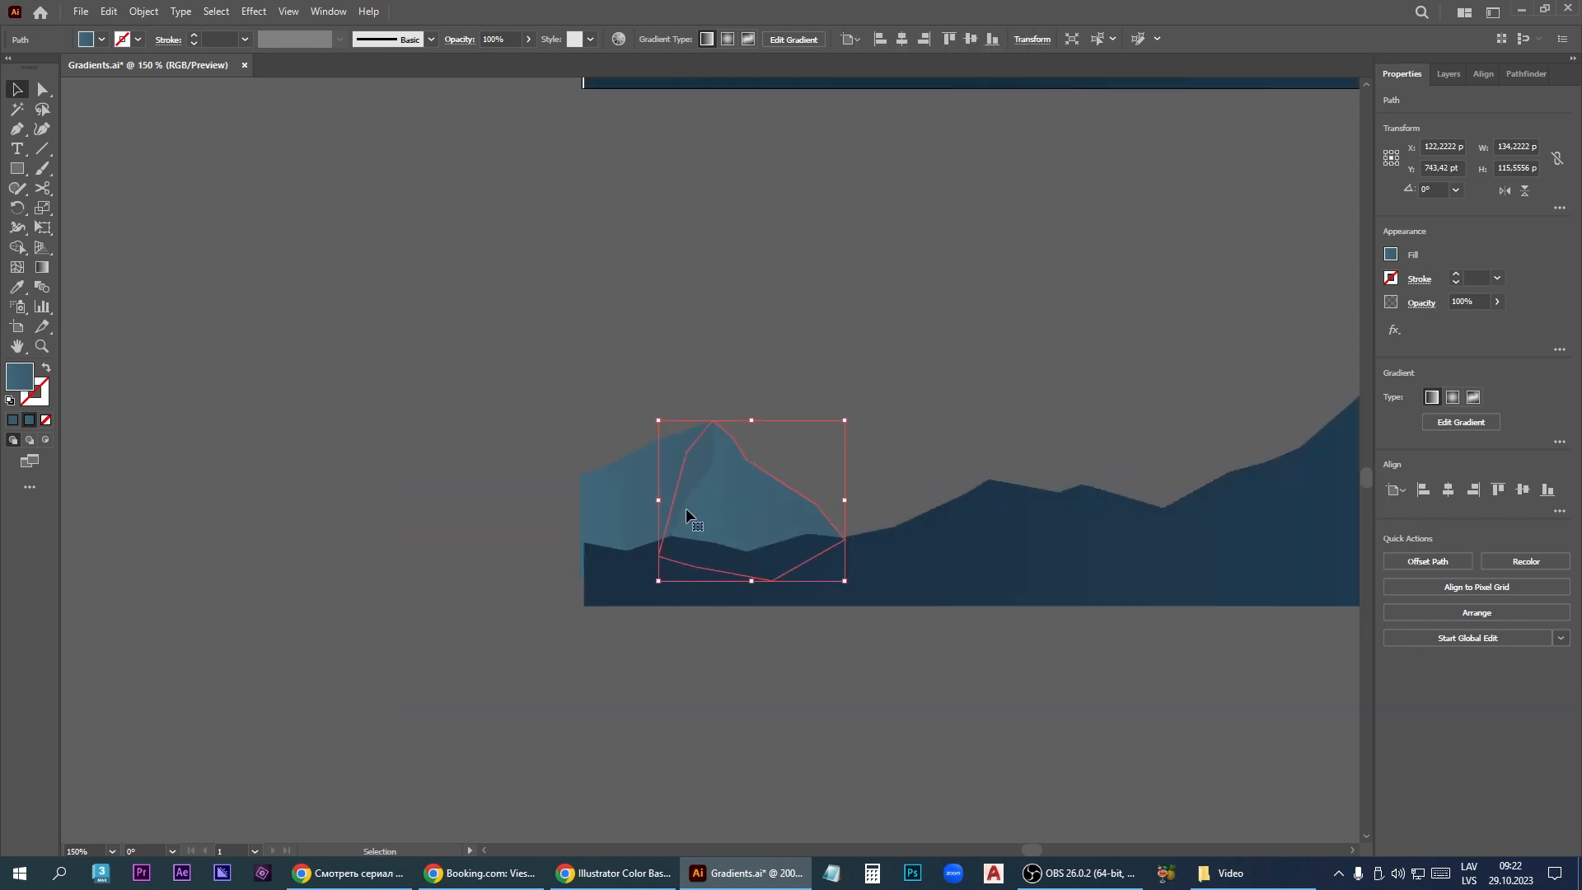
Step: Redraw the central face's gradient so it runs from the leftmost mountain's peak down to its base
scroll(732, 517, down, 1)
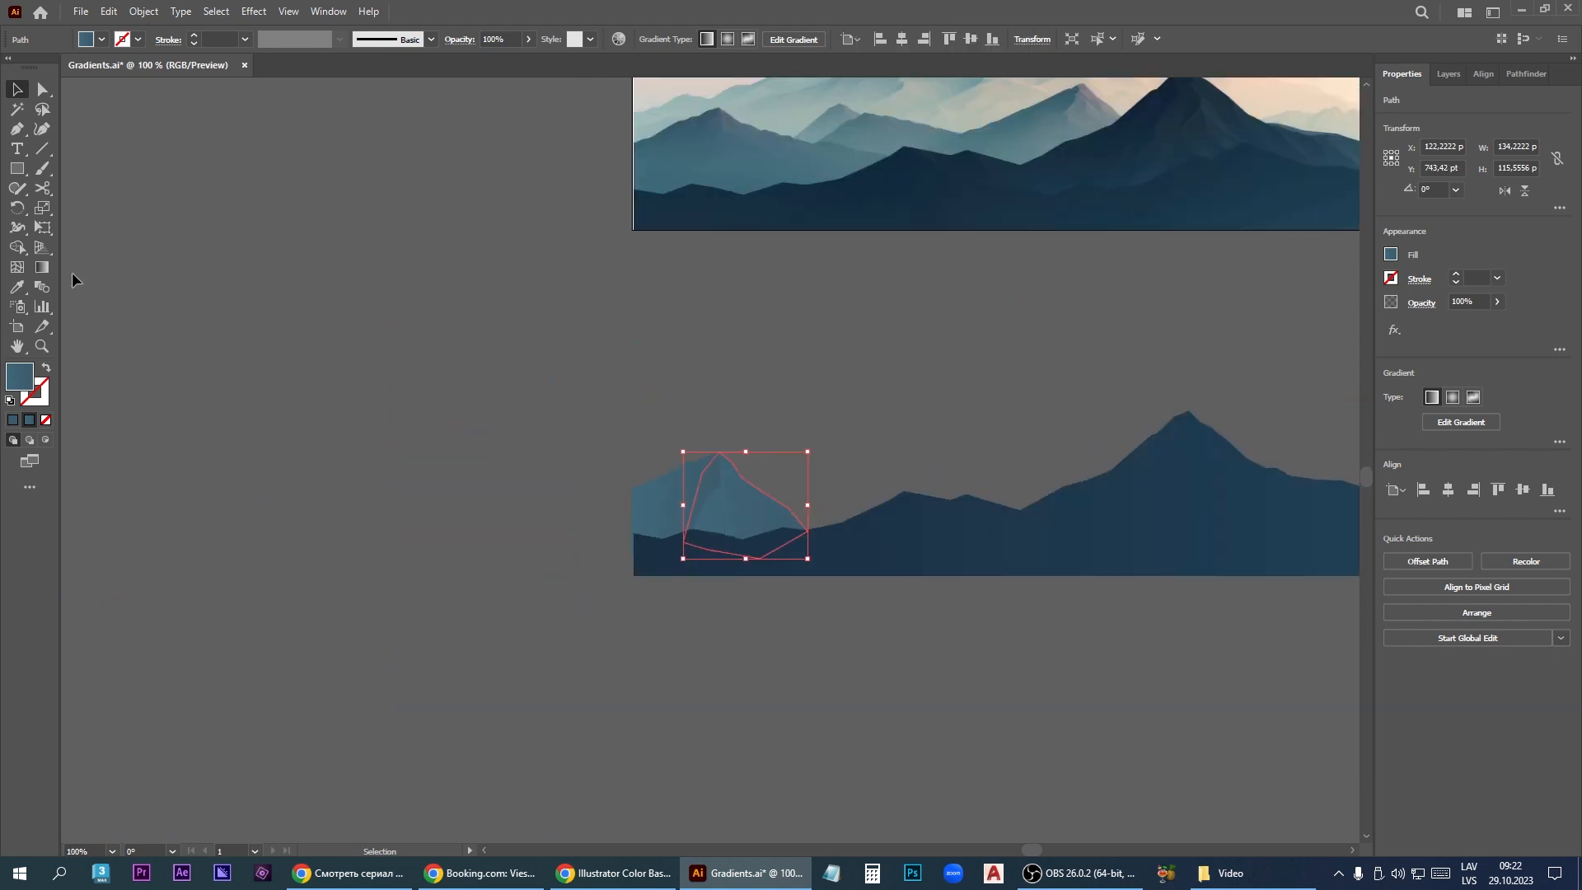
click(43, 268)
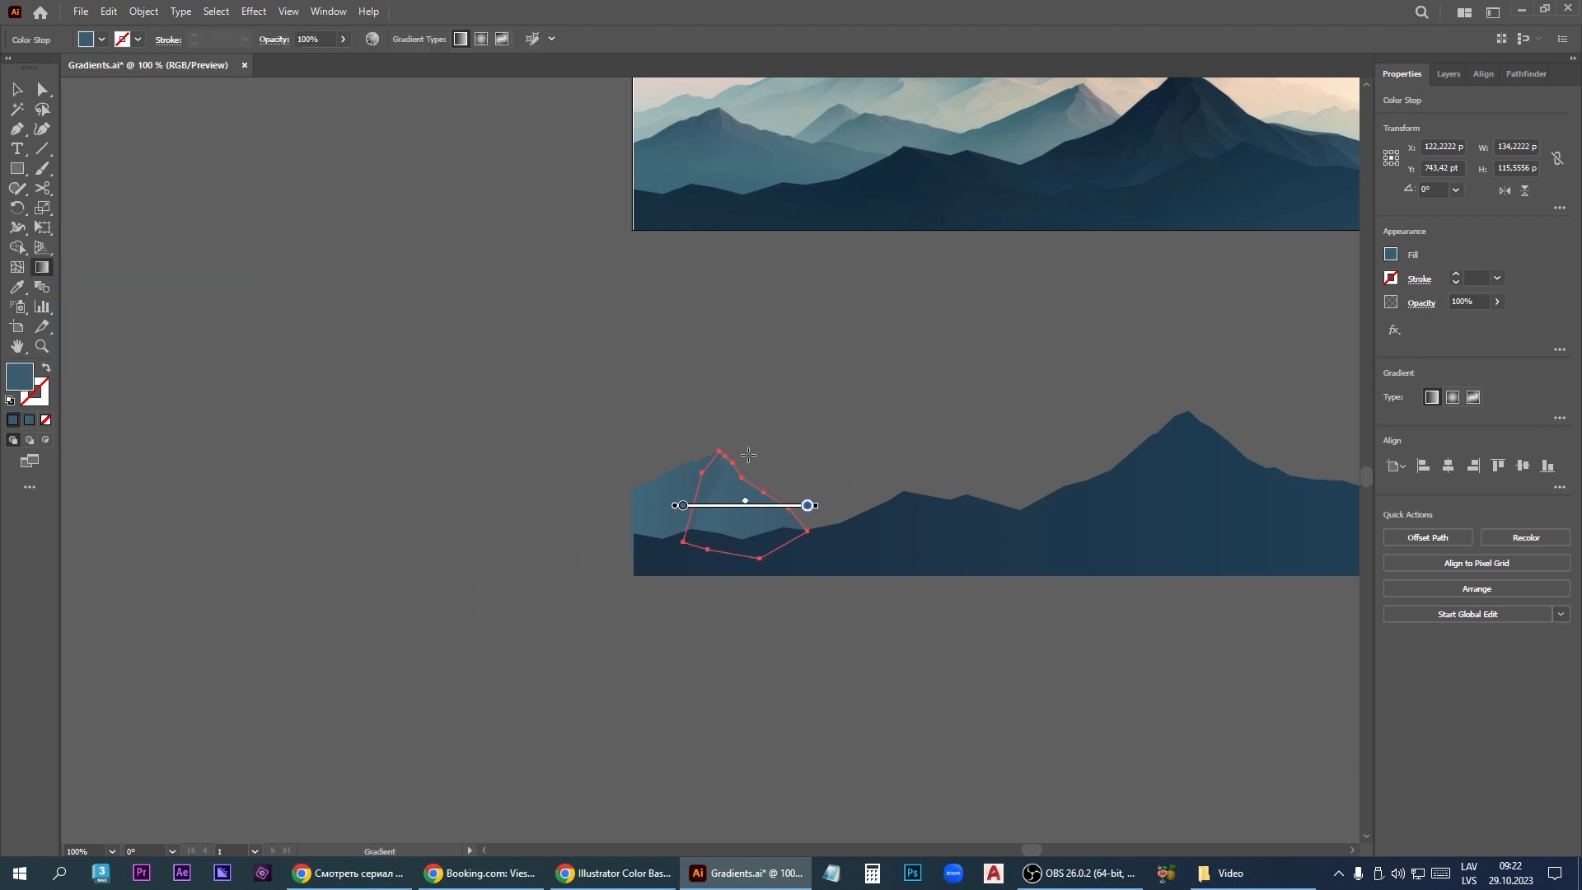
scroll(721, 461, up, 1)
drag(717, 449, 760, 588)
scroll(612, 668, down, 1)
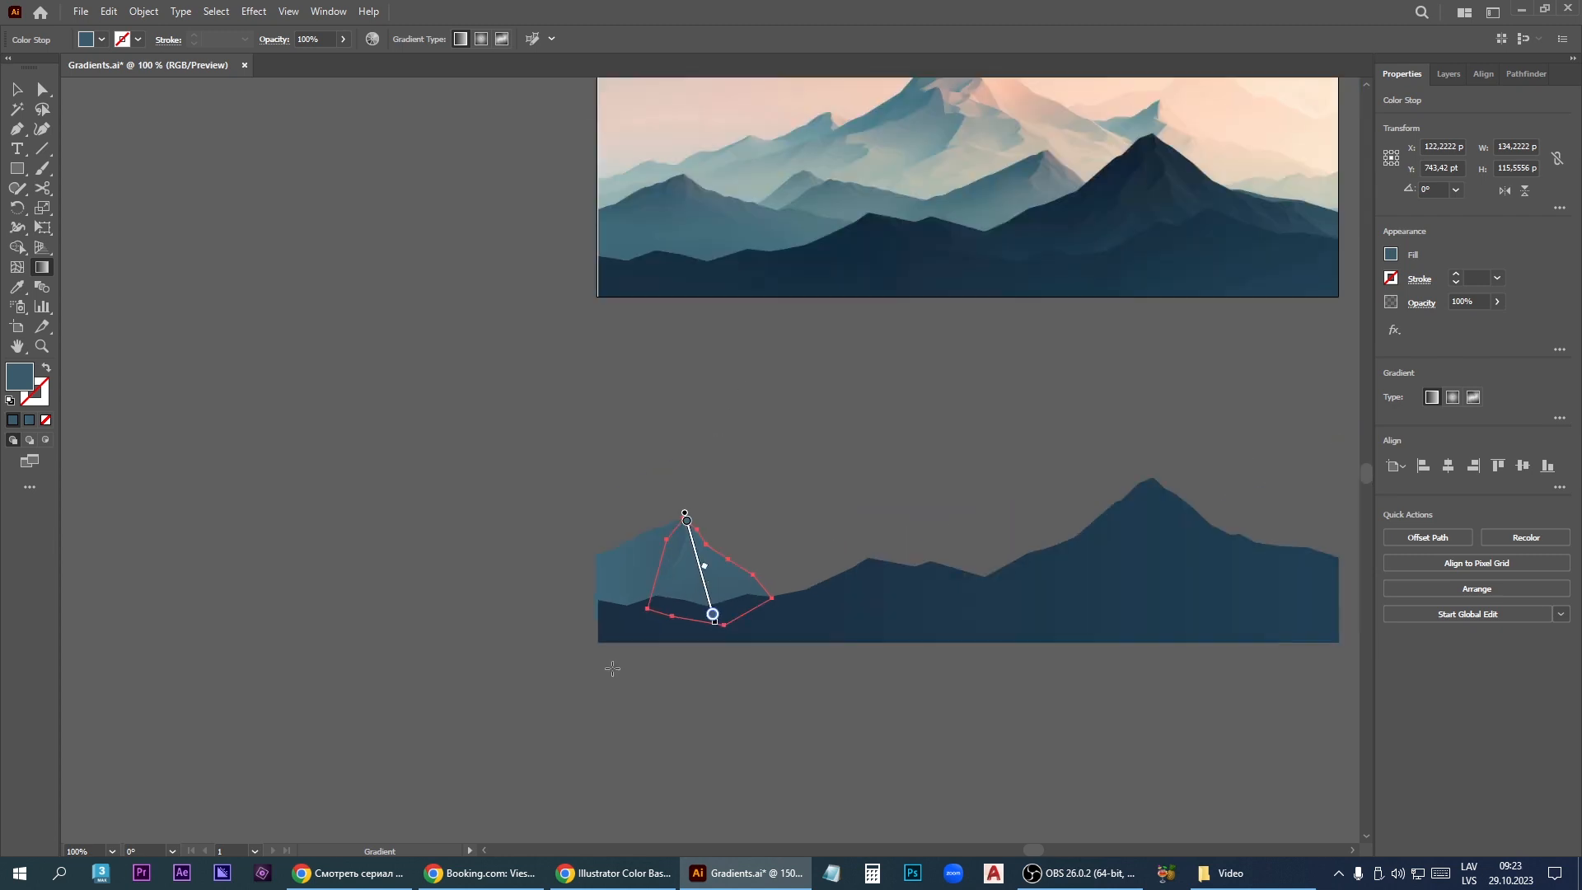
Step: Recolour both gradient stops of the central face with colours sampled from the leftmost mountain in the image
scroll(849, 248, up, 1)
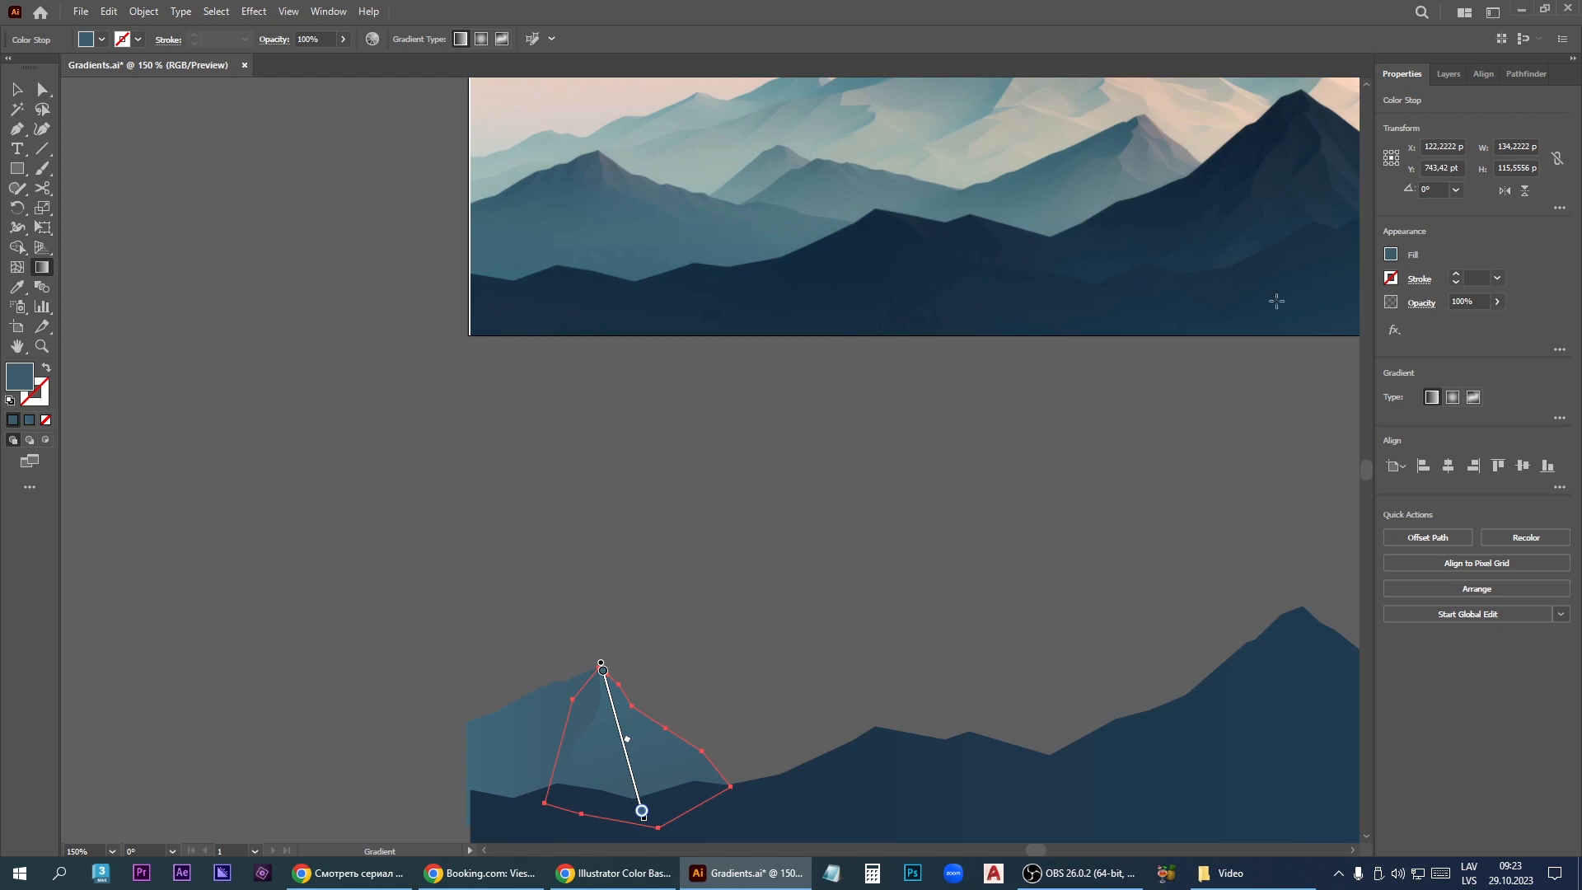
double_click(602, 671)
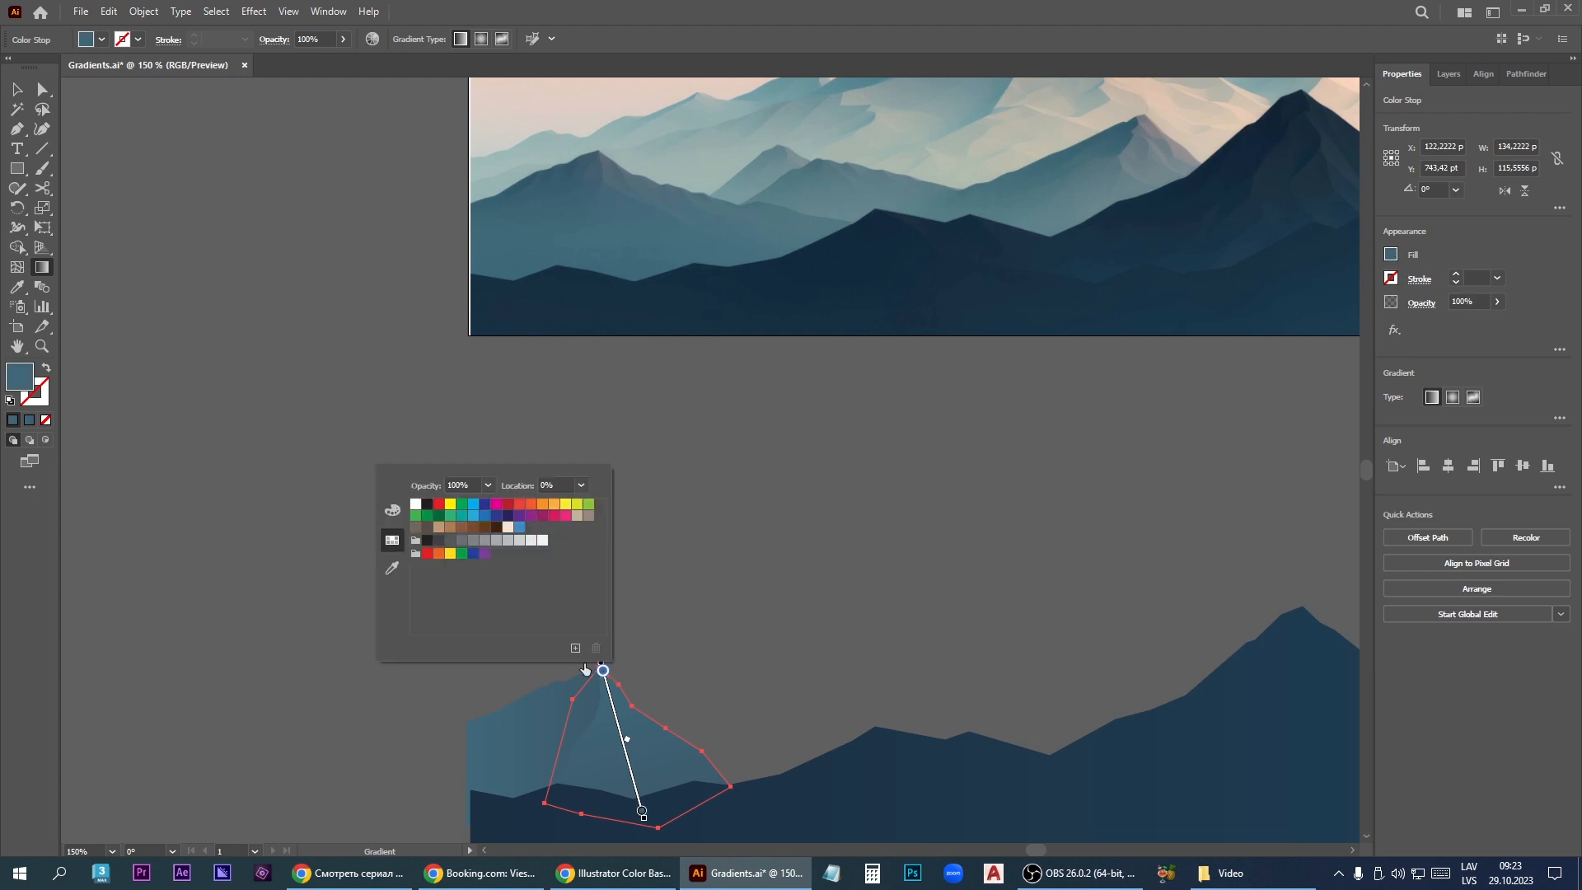
click(392, 569)
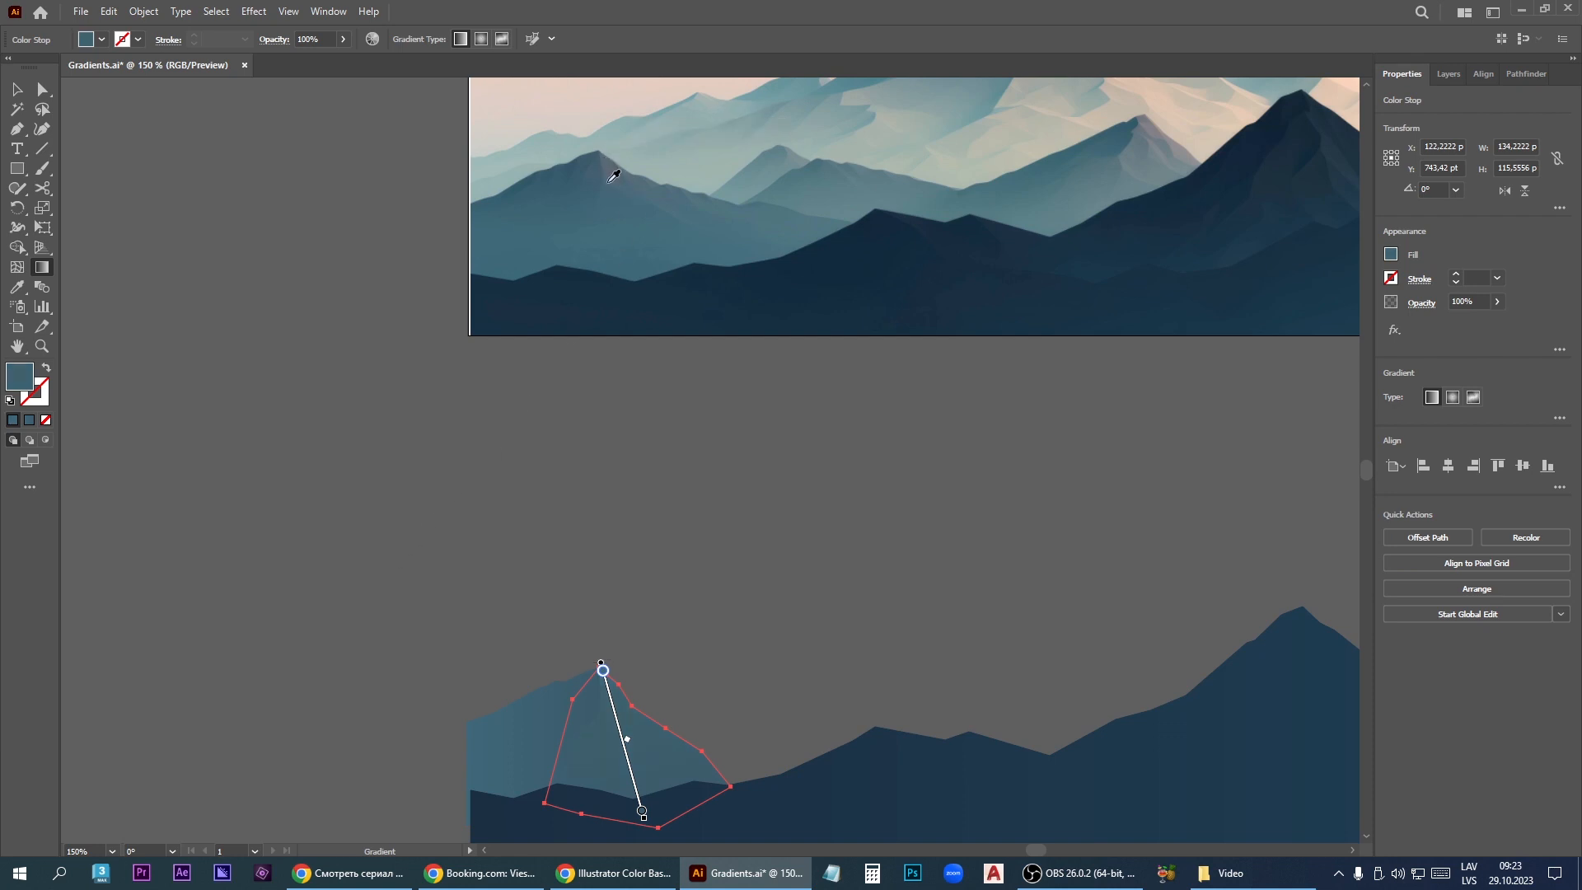
double_click(642, 812)
click(430, 711)
Step: Trace the leftmost mountain's right slope with the Pen tool as a closed shape from its peak down into the dark ridge
key(p)
scroll(601, 152, up, 3)
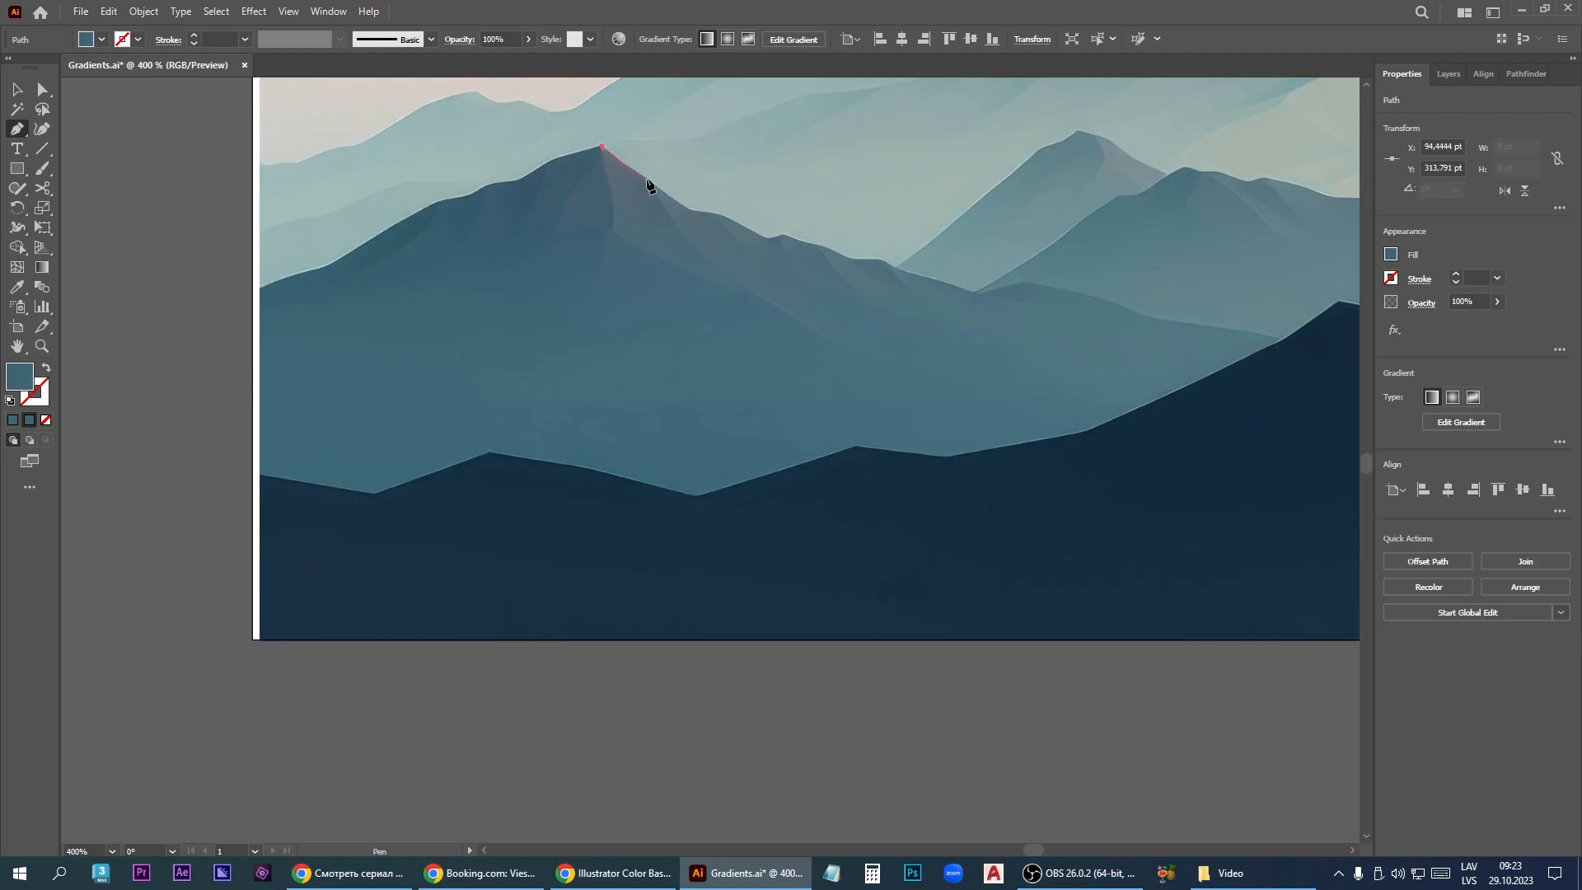
click(649, 181)
click(721, 212)
click(767, 239)
click(783, 234)
click(814, 244)
click(845, 257)
click(872, 260)
click(882, 258)
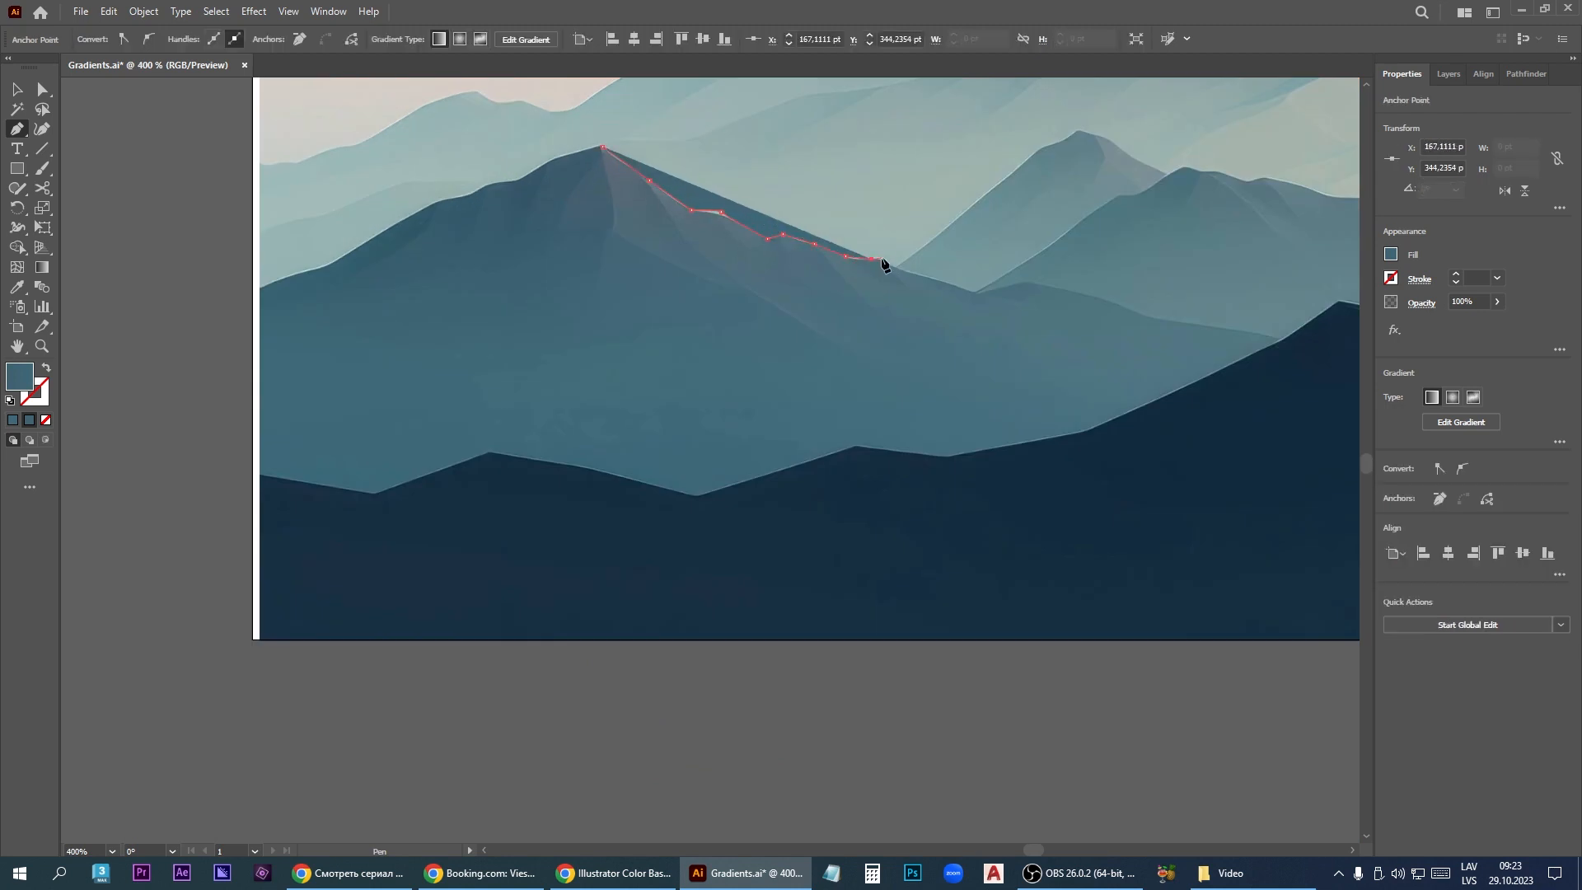
click(891, 266)
click(979, 295)
click(1028, 282)
click(1084, 294)
click(1116, 304)
click(1147, 319)
click(1225, 328)
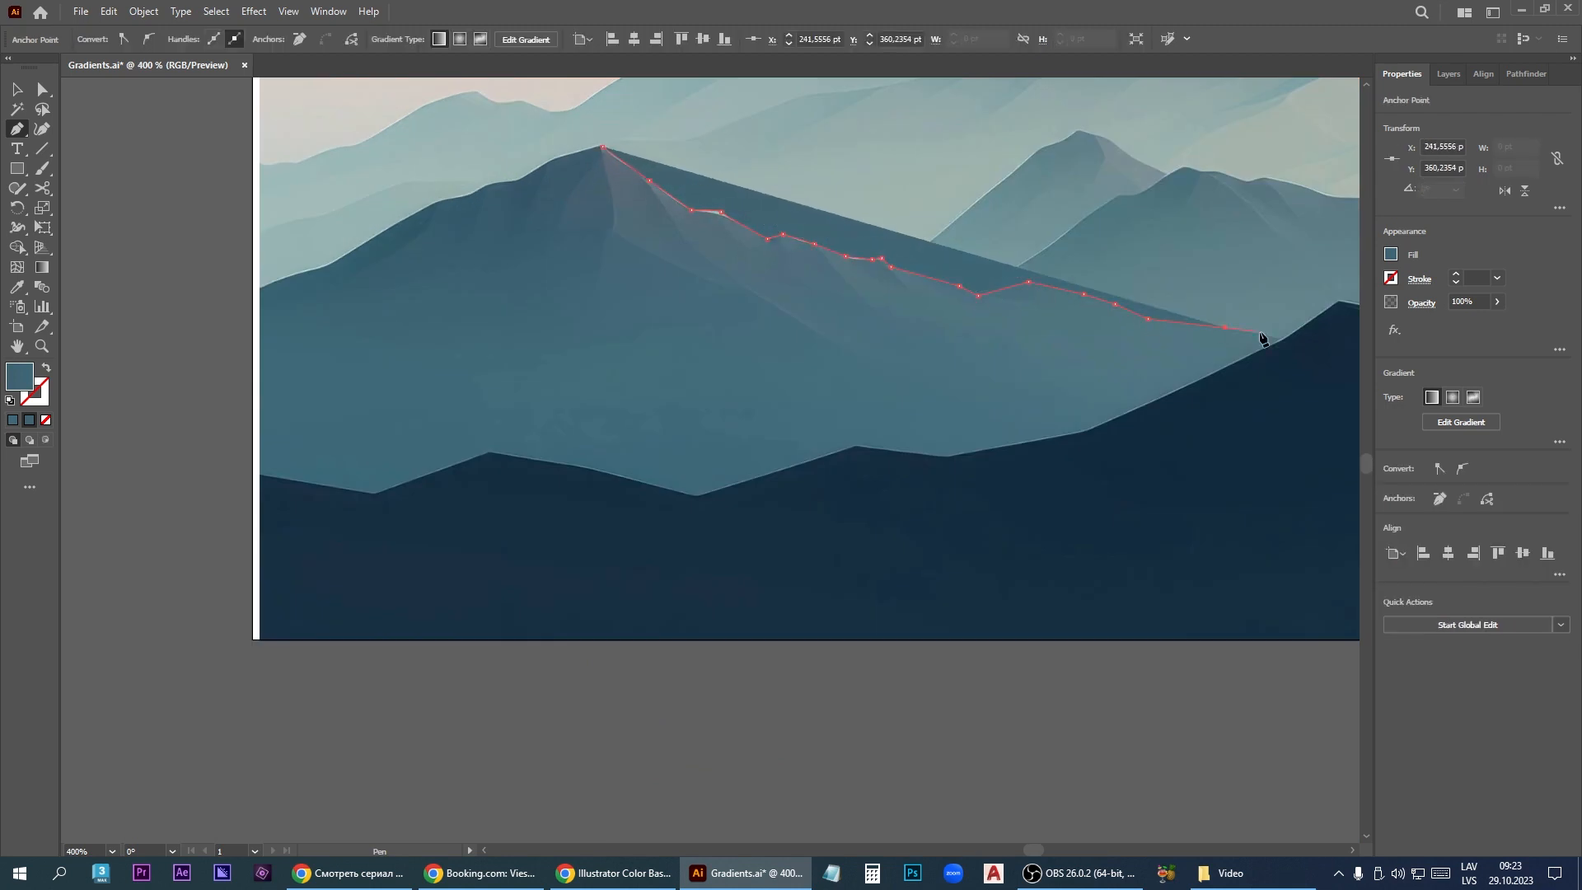
click(1291, 341)
click(988, 498)
click(554, 512)
click(603, 147)
Step: Move the right slope shape below the image and align its peak with the peak of the traced mountain
key(v)
scroll(552, 320, down, 3)
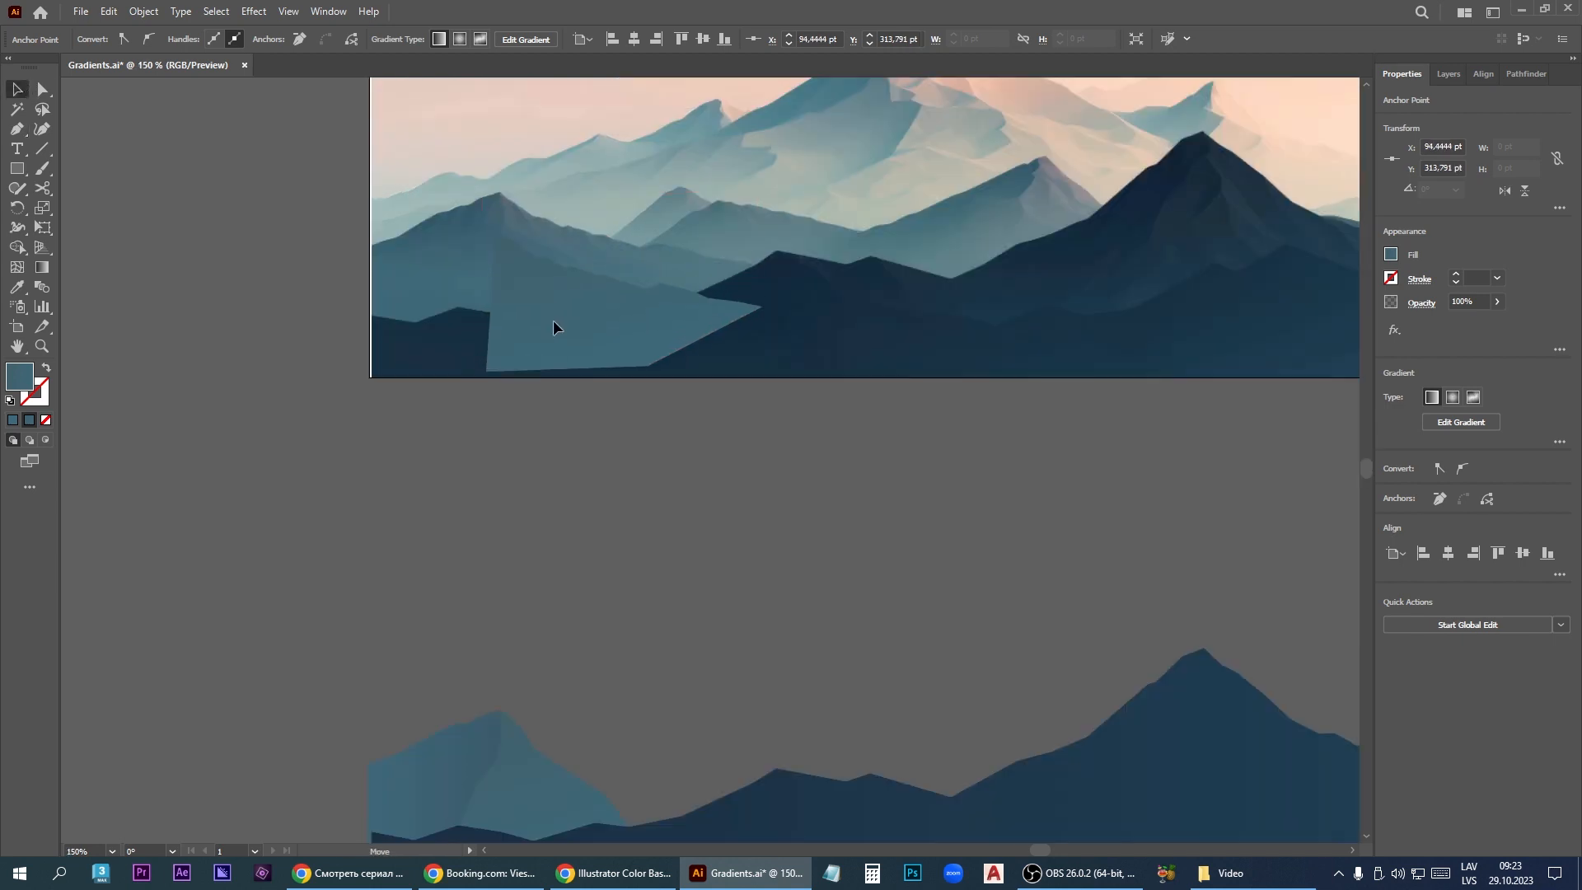
drag(552, 319, 521, 779)
scroll(498, 736, up, 3)
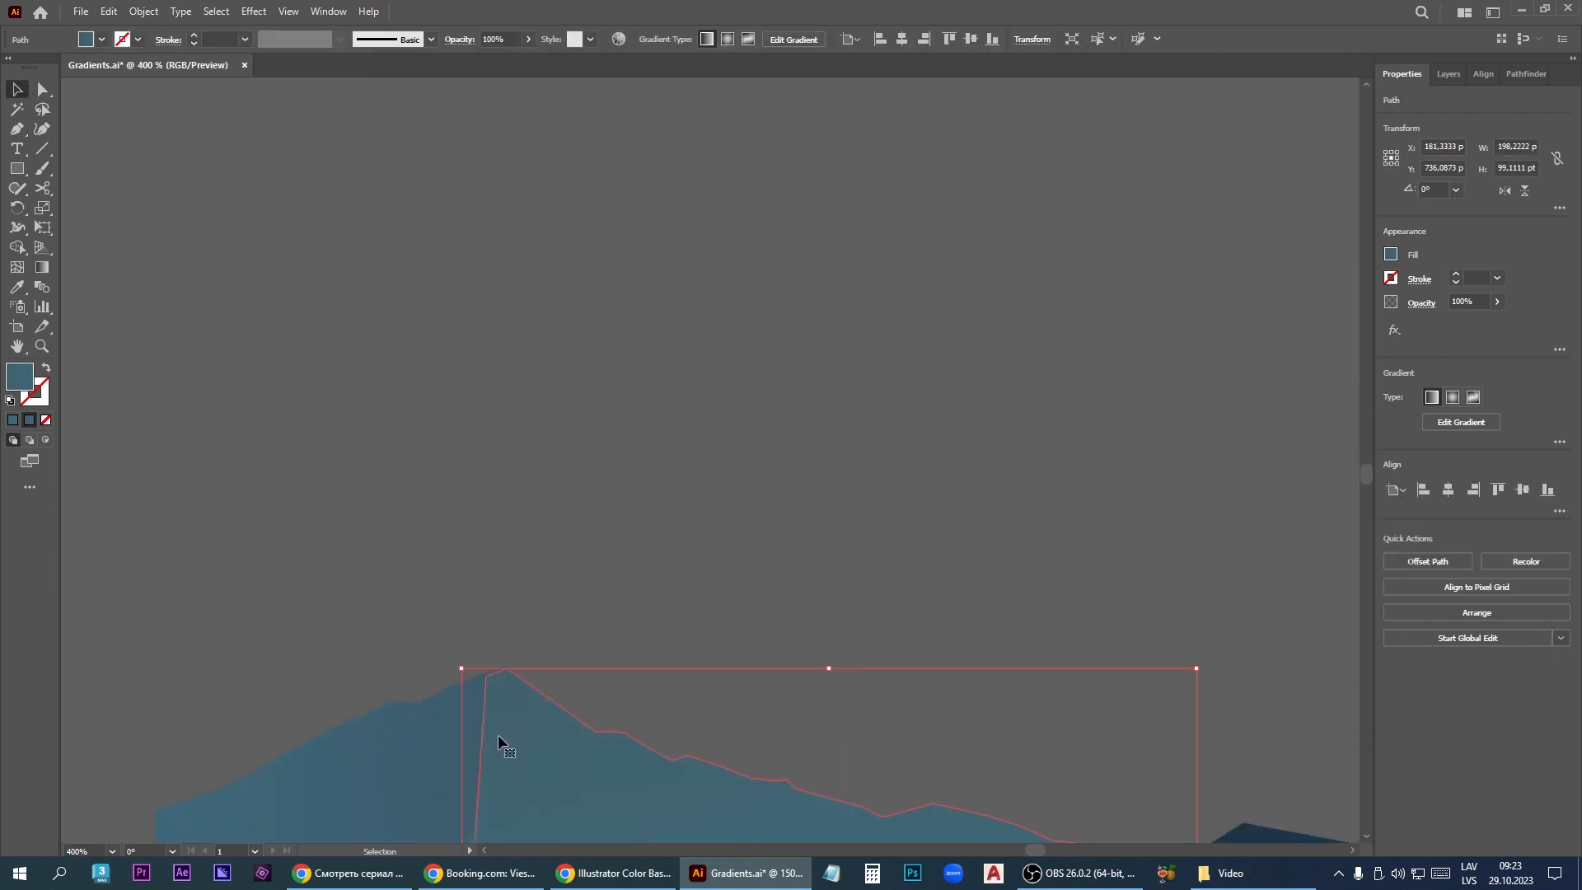
scroll(501, 530, up, 6)
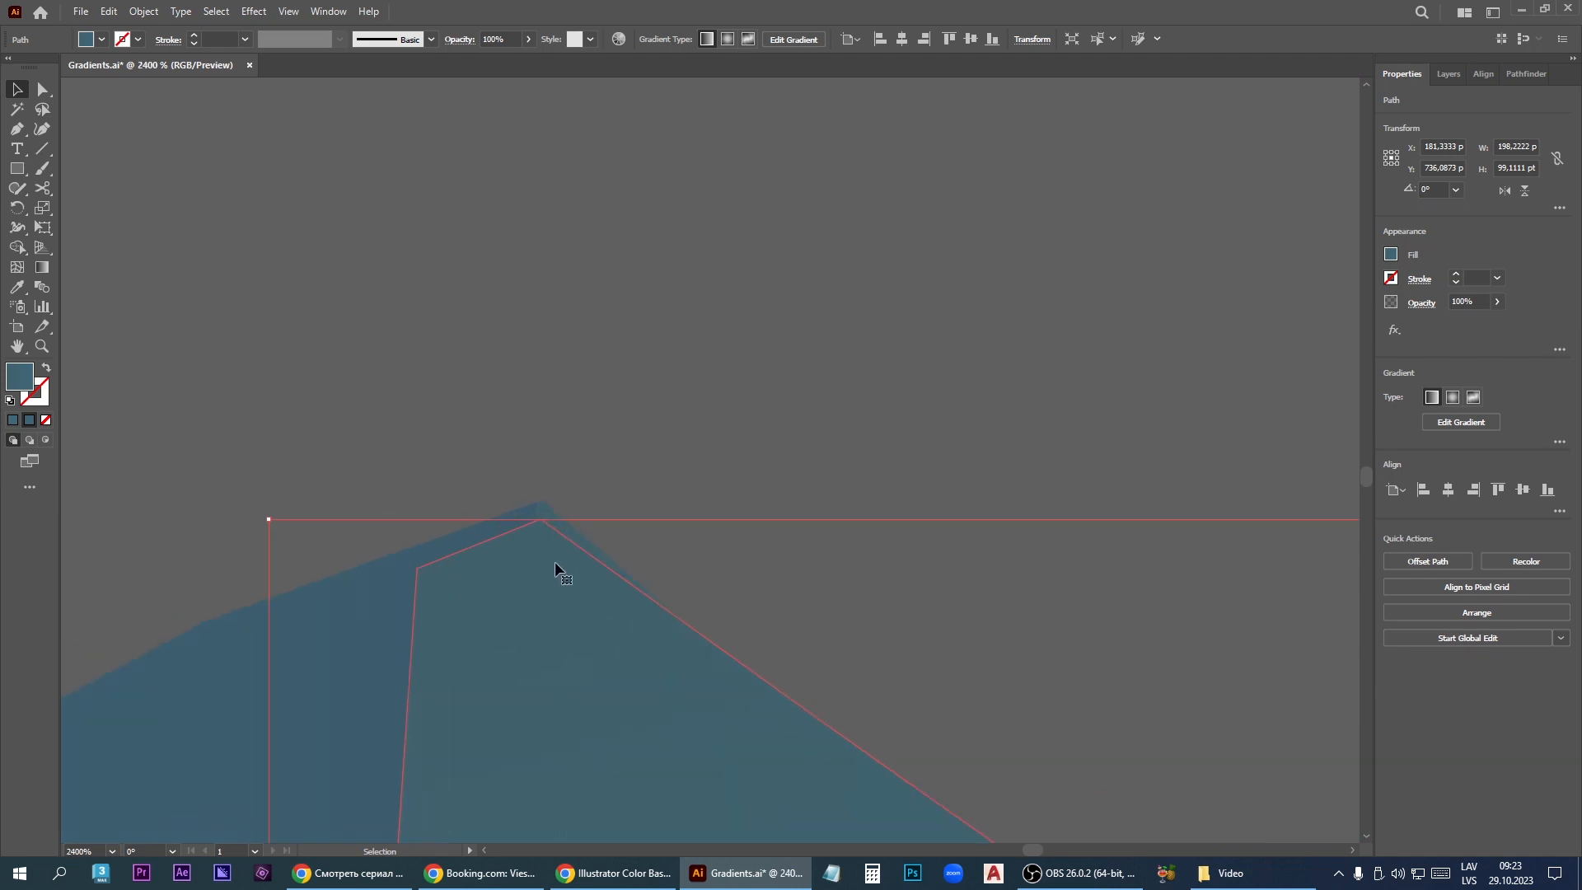
drag(556, 561, 555, 540)
scroll(555, 539, down, 4)
Step: Send the right slope shape to the back, behind the central face and dark ridge
right_click(561, 593)
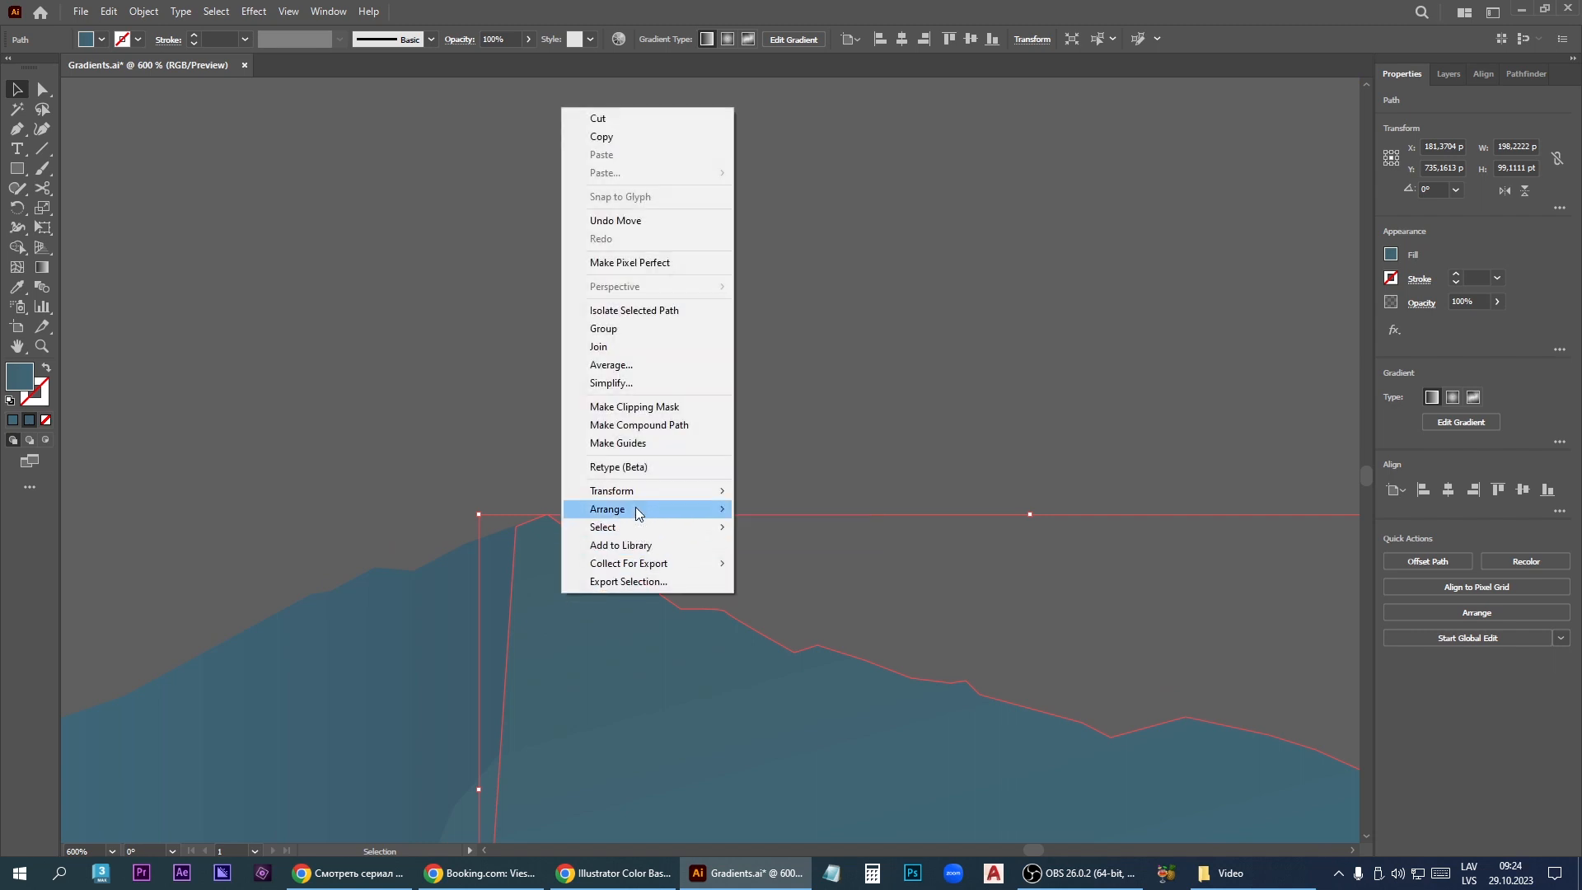
mouse_move(636, 512)
click(805, 565)
Step: Redraw the right slope's gradient as a shallow diagonal running from its peak side down towards its far end
scroll(590, 610, down, 6)
click(44, 269)
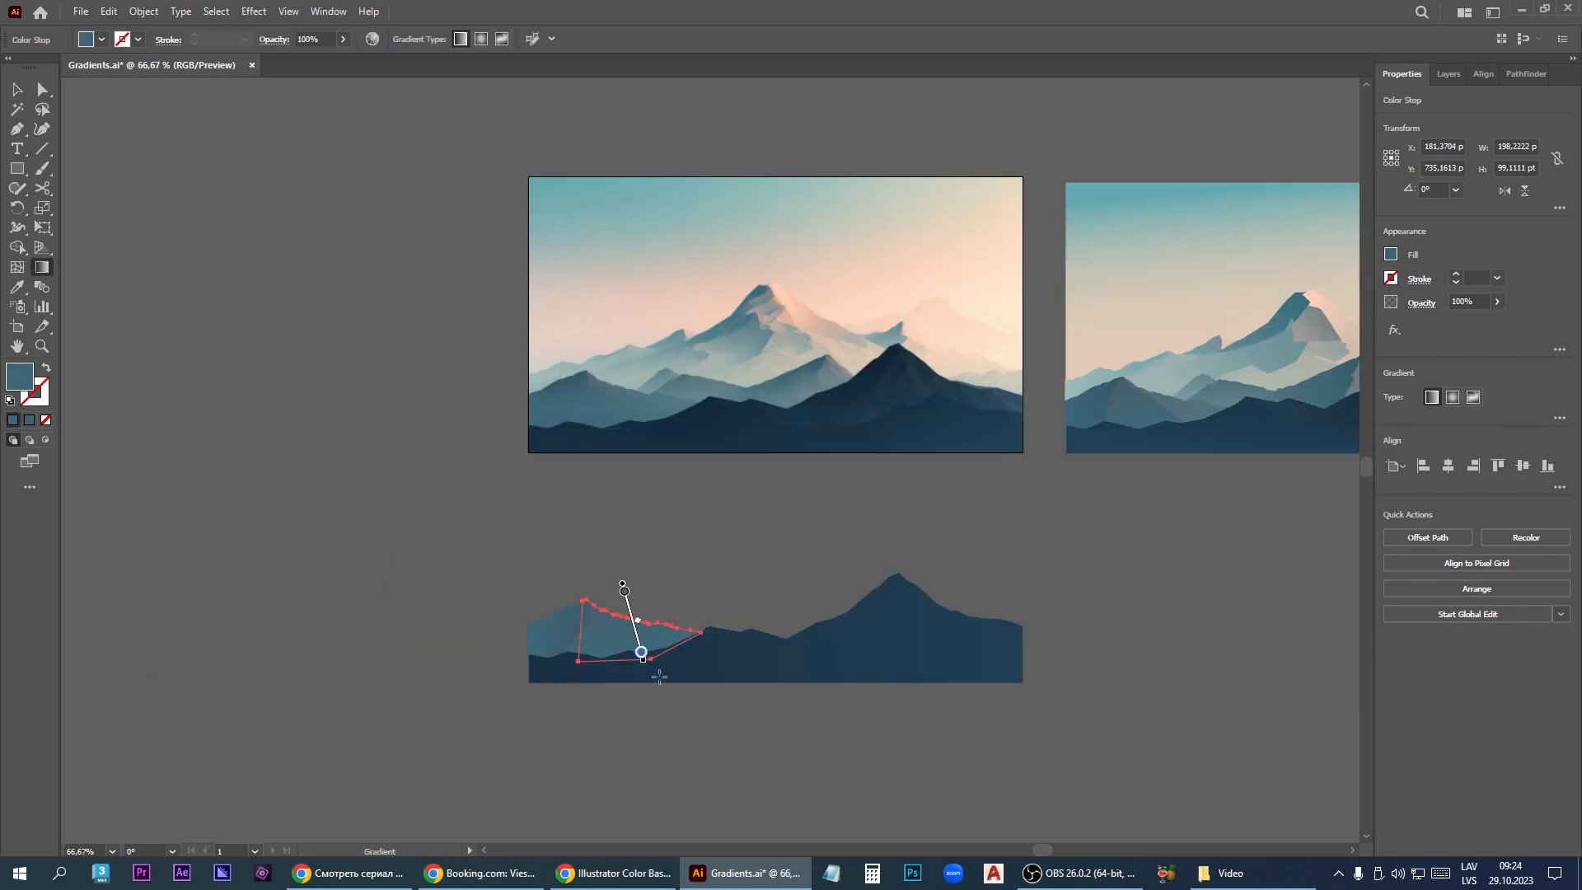
scroll(631, 635, up, 2)
drag(528, 560, 762, 632)
scroll(659, 673, down, 1)
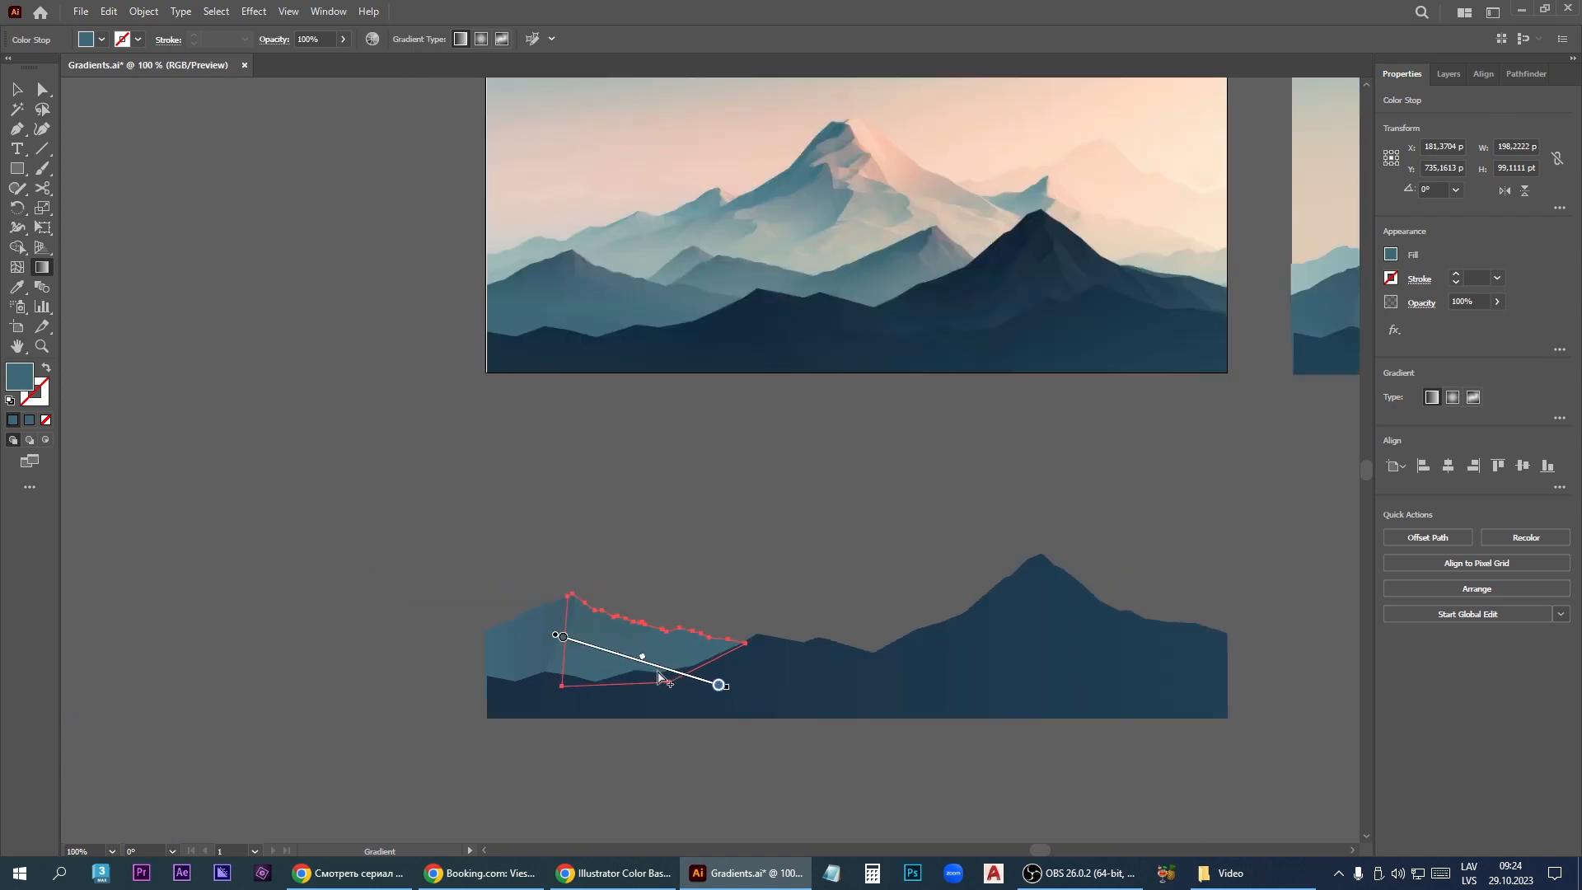
Step: Recolour both gradient stops of the right slope with colours sampled from the same slope in the image, and deselect the shape
double_click(563, 636)
click(351, 751)
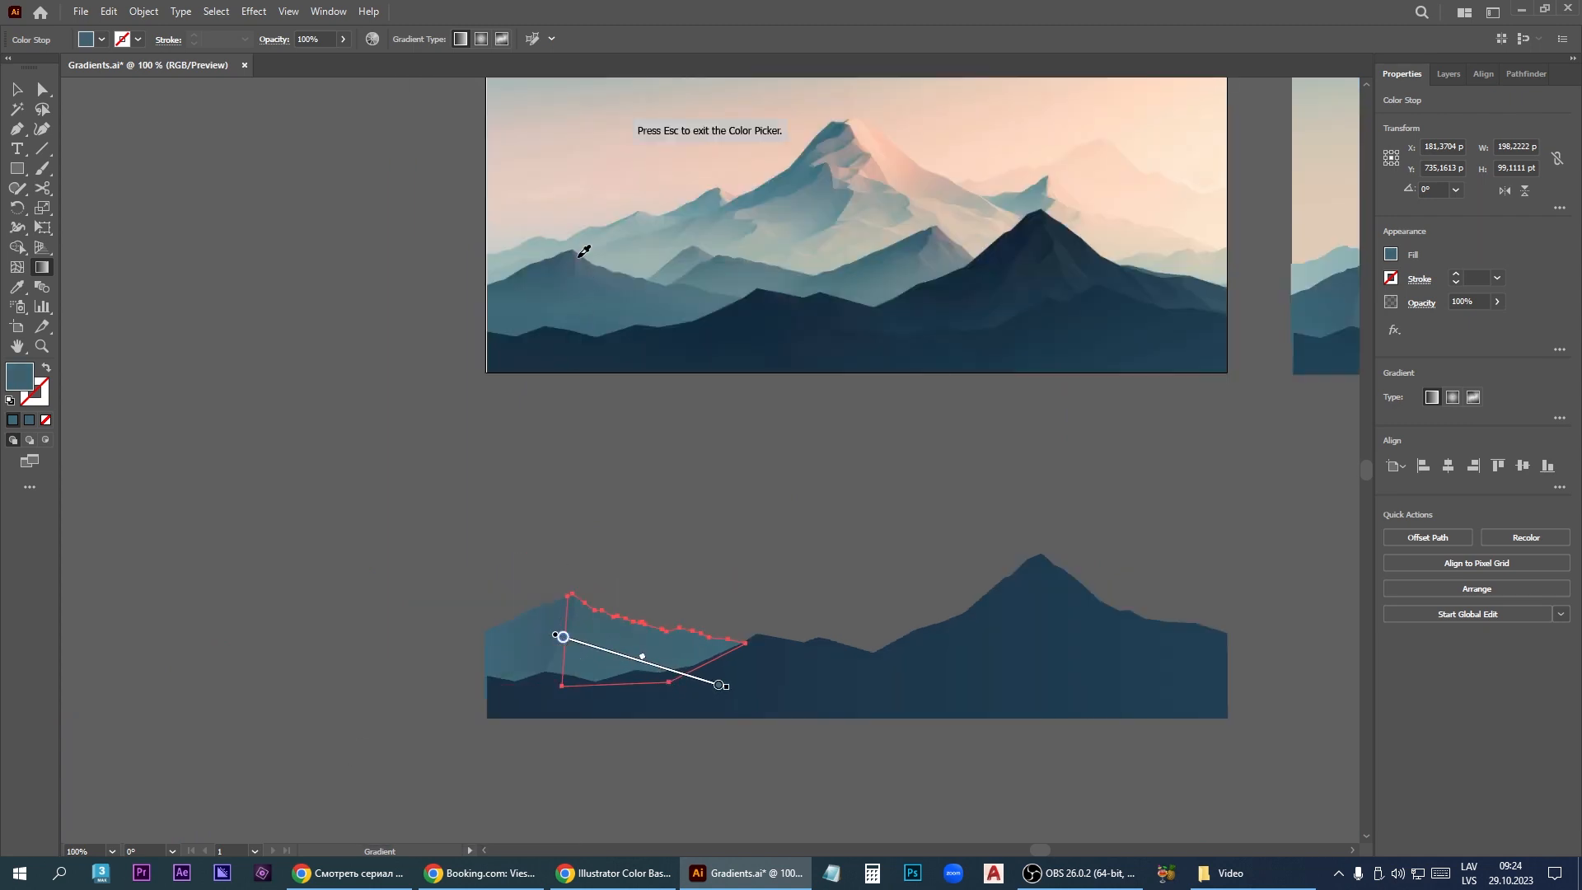
click(581, 255)
double_click(720, 686)
click(508, 581)
click(730, 300)
key(Escape)
click(17, 89)
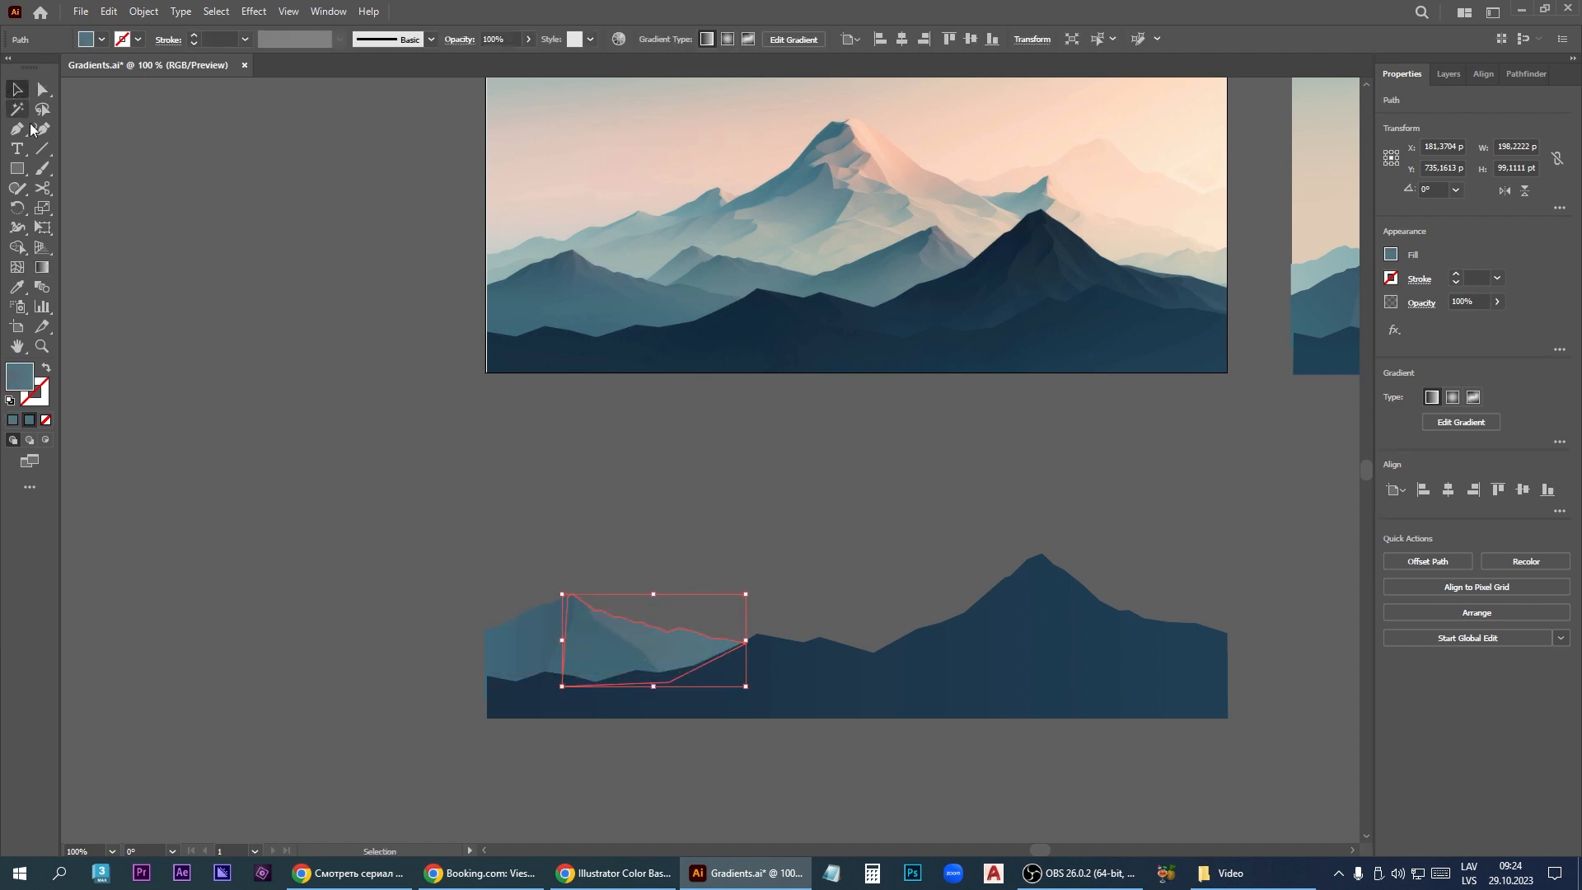
click(882, 579)
Step: Trace the nearer small hill beside the leftmost mountain with the Pen tool as a closed shape reaching into the dark ridge
key(p)
scroll(758, 195, up, 5)
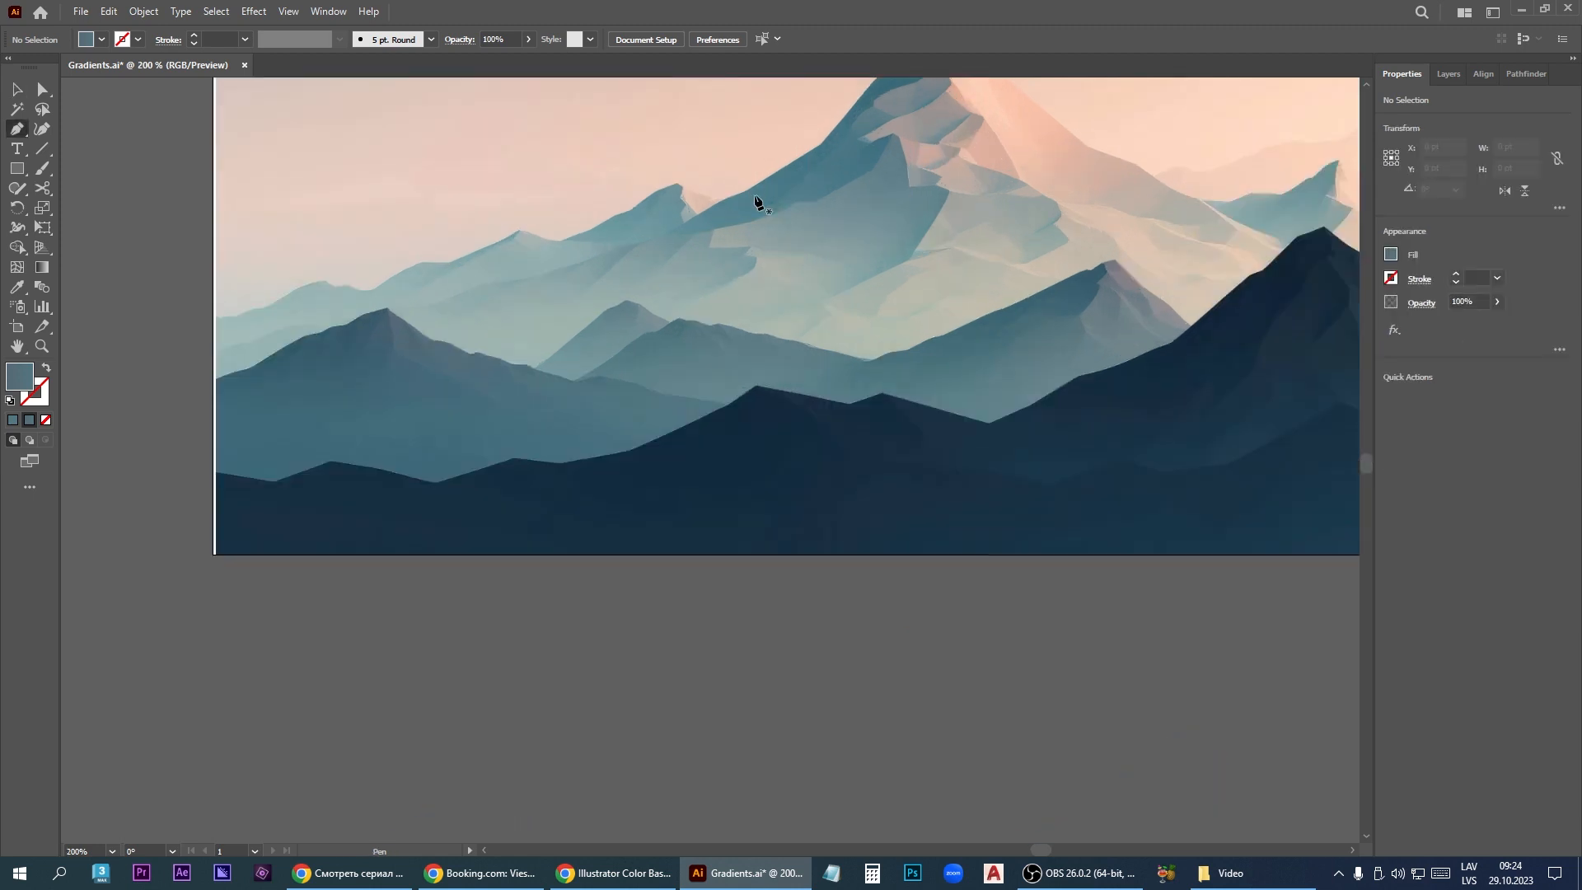
click(530, 413)
click(639, 345)
click(700, 293)
click(748, 264)
click(774, 263)
click(842, 222)
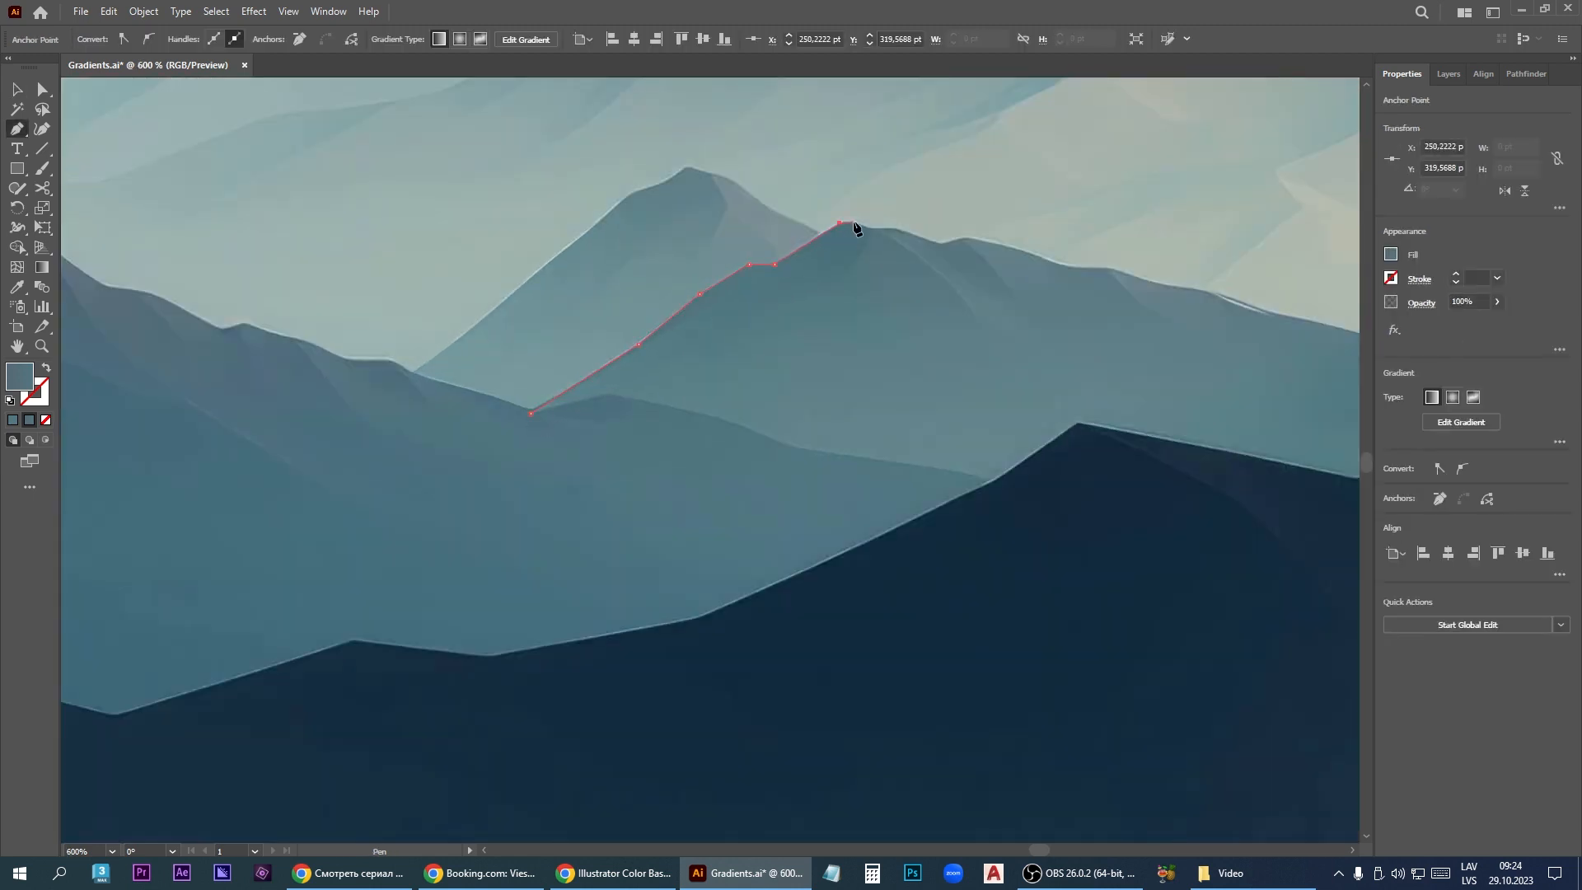
click(874, 227)
click(901, 229)
click(937, 242)
click(966, 236)
click(1021, 248)
click(1069, 268)
click(1163, 284)
click(1209, 293)
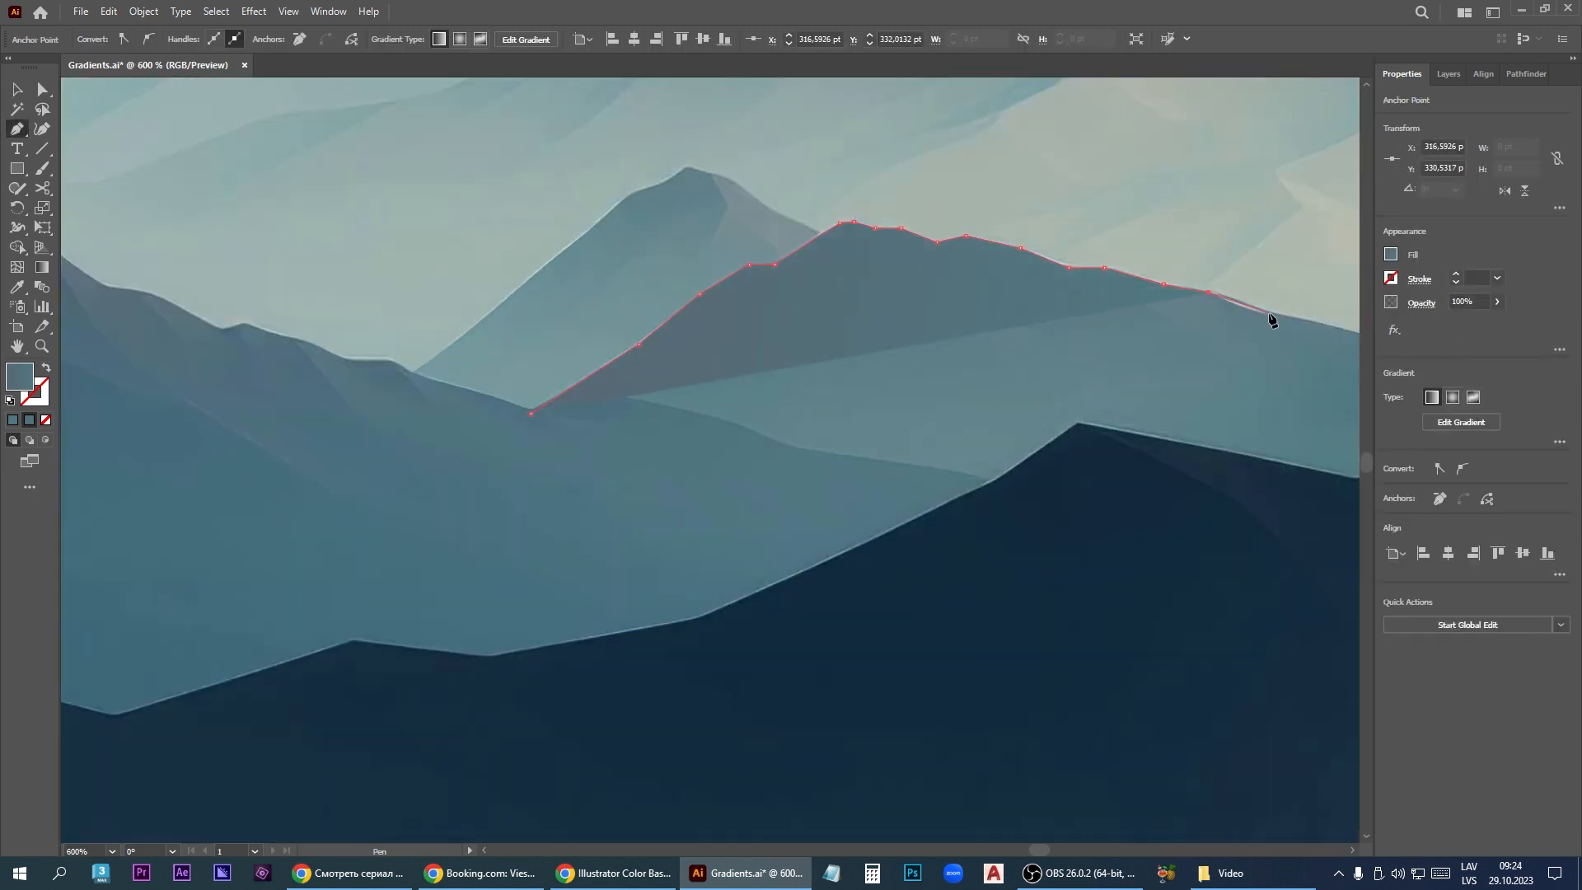
click(1268, 313)
click(1354, 333)
scroll(646, 276, down, 2)
scroll(1087, 316, up, 1)
click(1007, 308)
click(1018, 328)
click(928, 503)
click(558, 523)
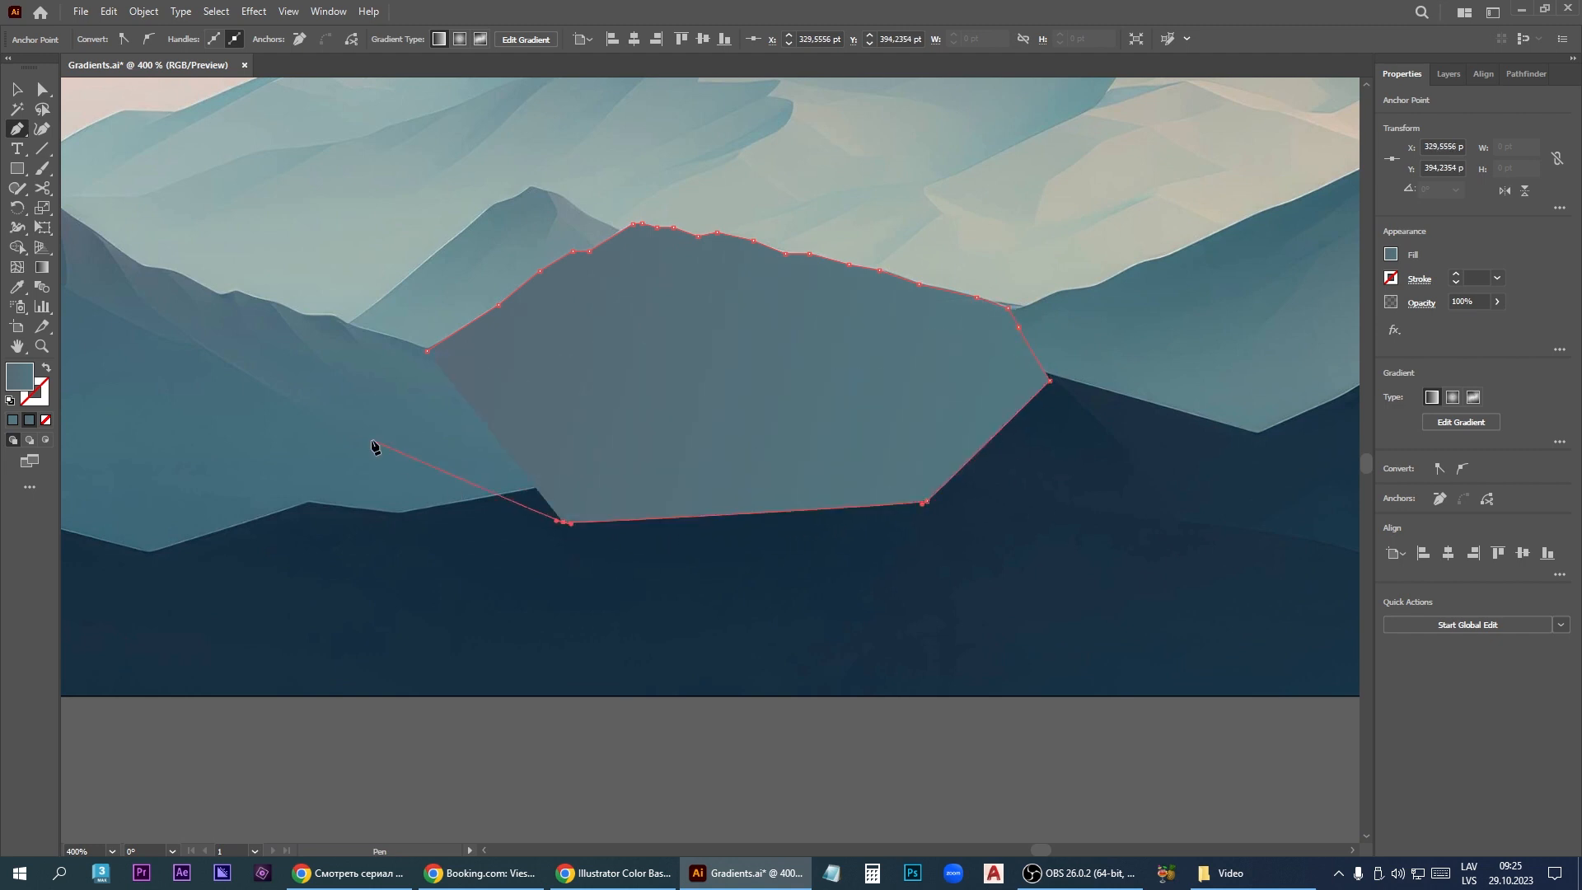
click(426, 351)
Step: Move the small hill shape below the image to its matching position and arrange it behind the dark ridge
key(v)
scroll(925, 248, down, 3)
drag(952, 441, 718, 328)
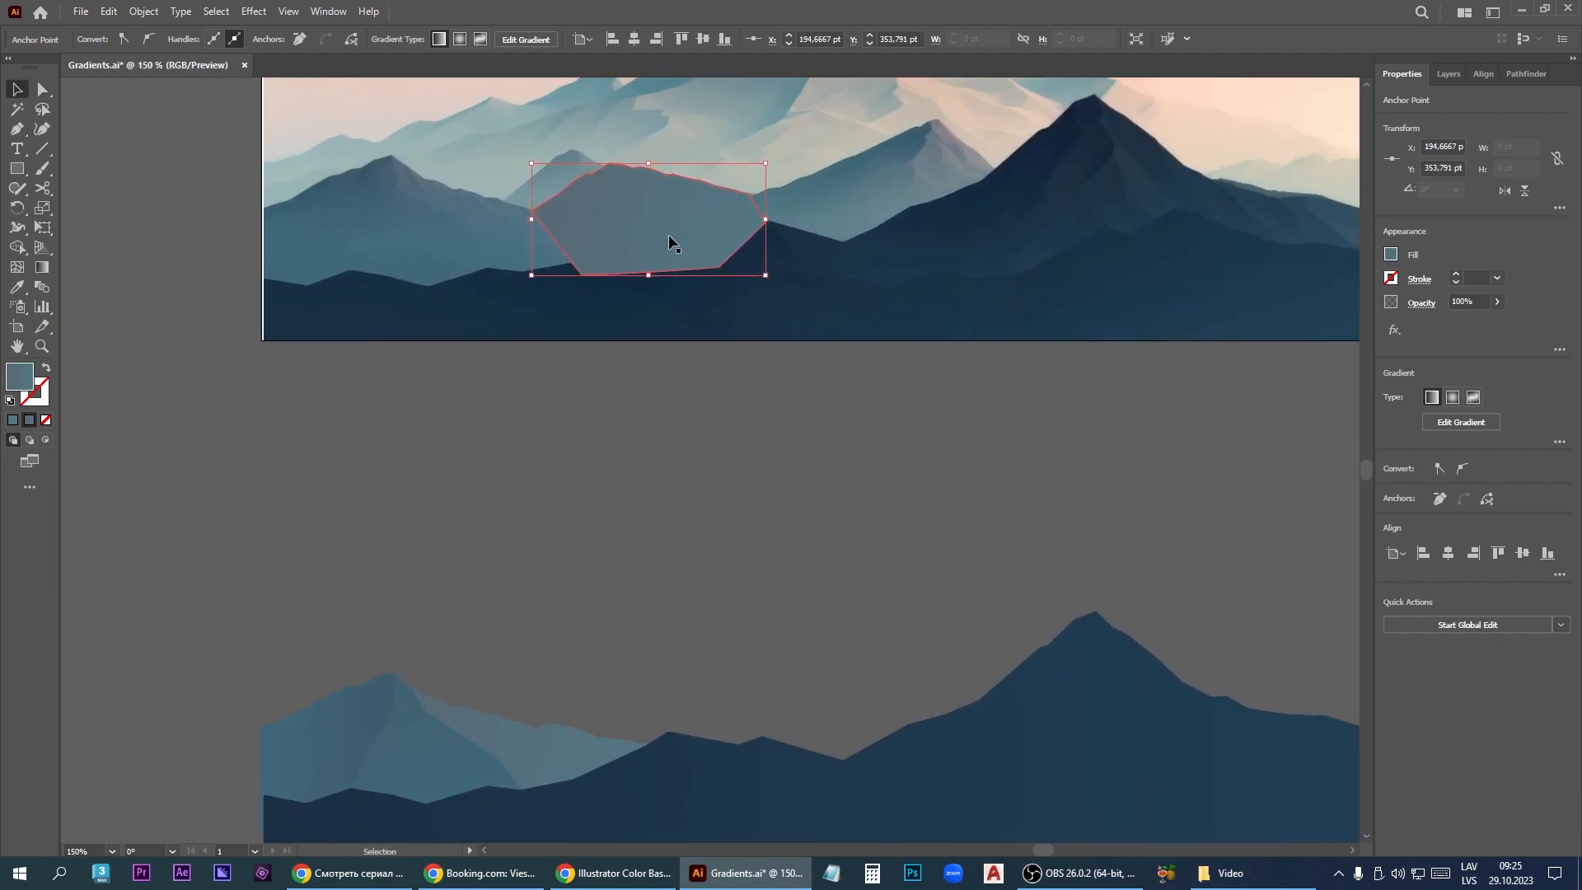
drag(669, 234, 649, 738)
click(1477, 612)
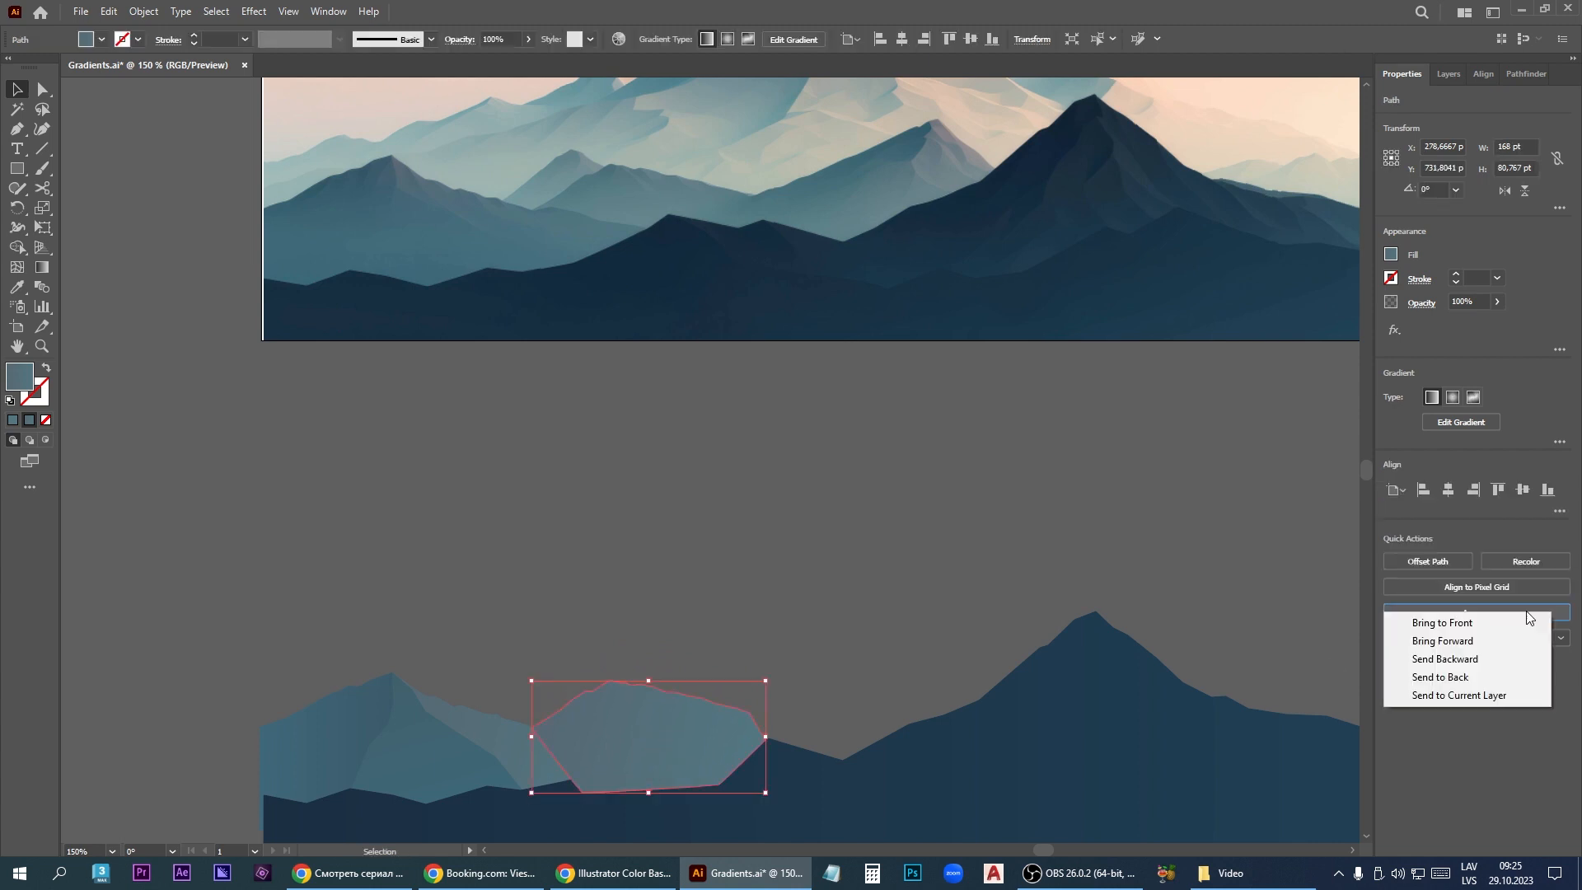
click(1498, 657)
Step: Recolour both gradient stops of the small hill with colours sampled from the hills in the image
key(g)
double_click(545, 715)
click(334, 612)
click(569, 198)
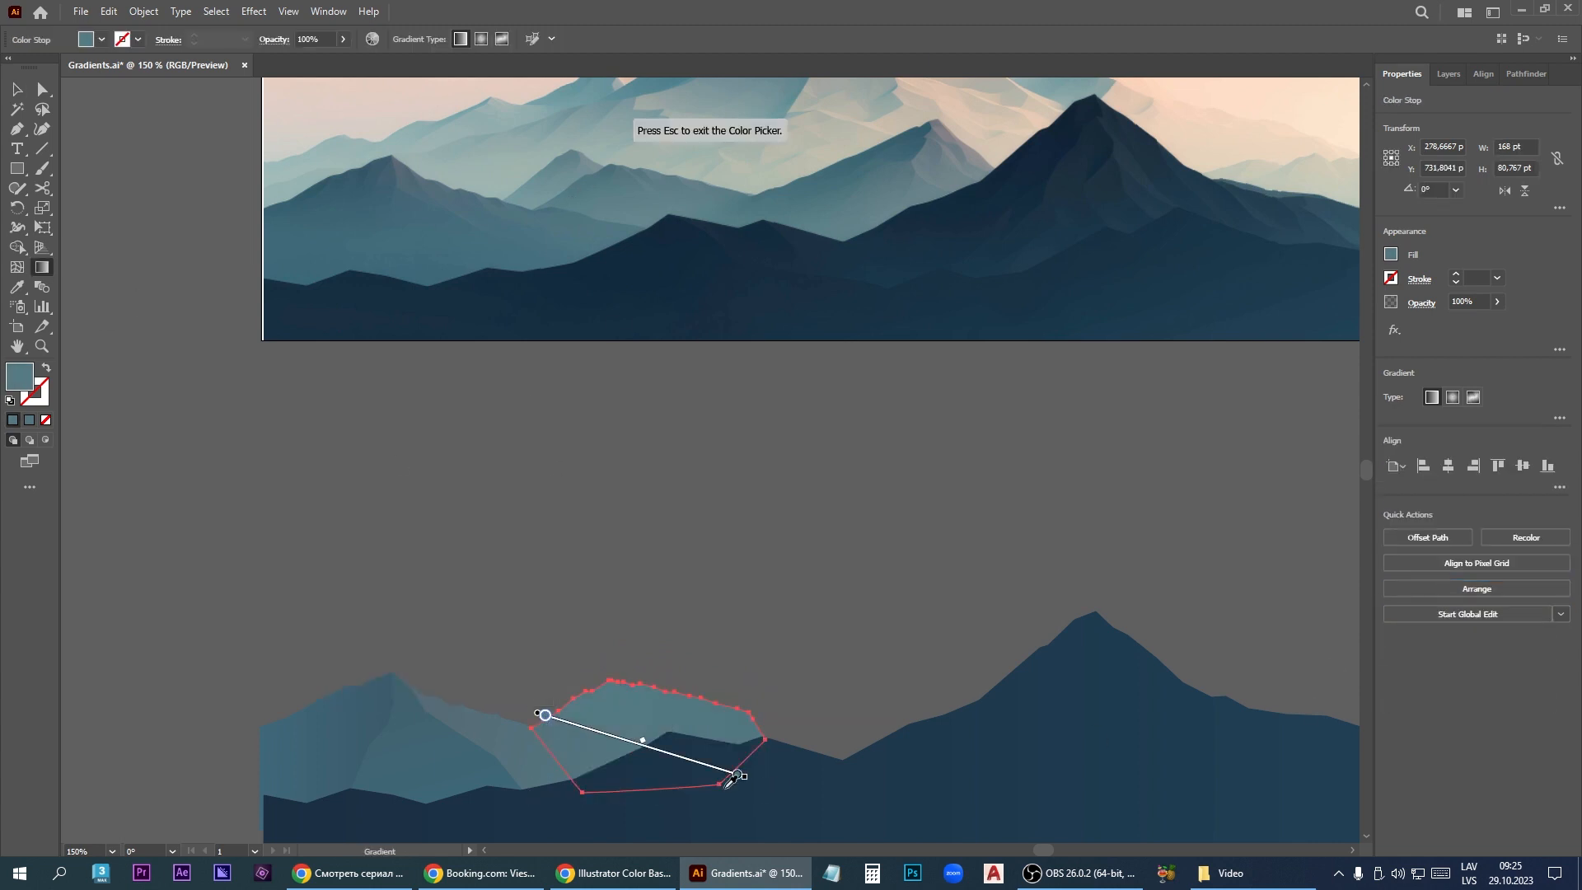
key(Escape)
double_click(737, 774)
click(524, 671)
click(742, 208)
key(Escape)
click(17, 89)
Step: Trace the left face of the mountain beside the dark peak with the Pen tool as a closed shape reaching into the dark ridge
click(17, 129)
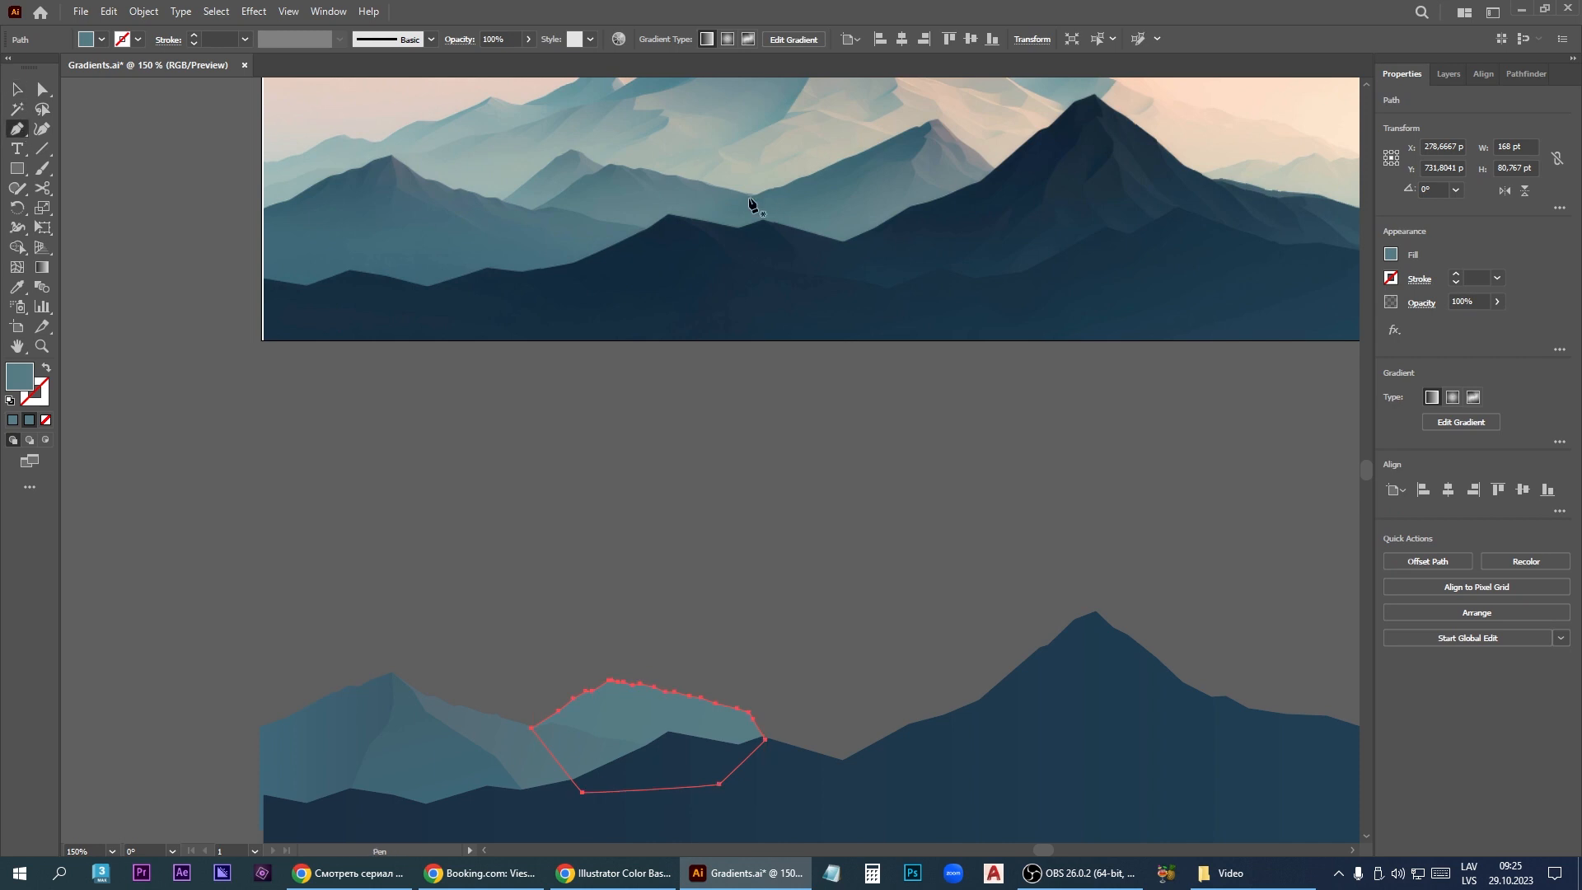
click(750, 195)
click(767, 190)
click(780, 187)
click(798, 178)
click(809, 175)
click(834, 163)
click(905, 132)
click(920, 125)
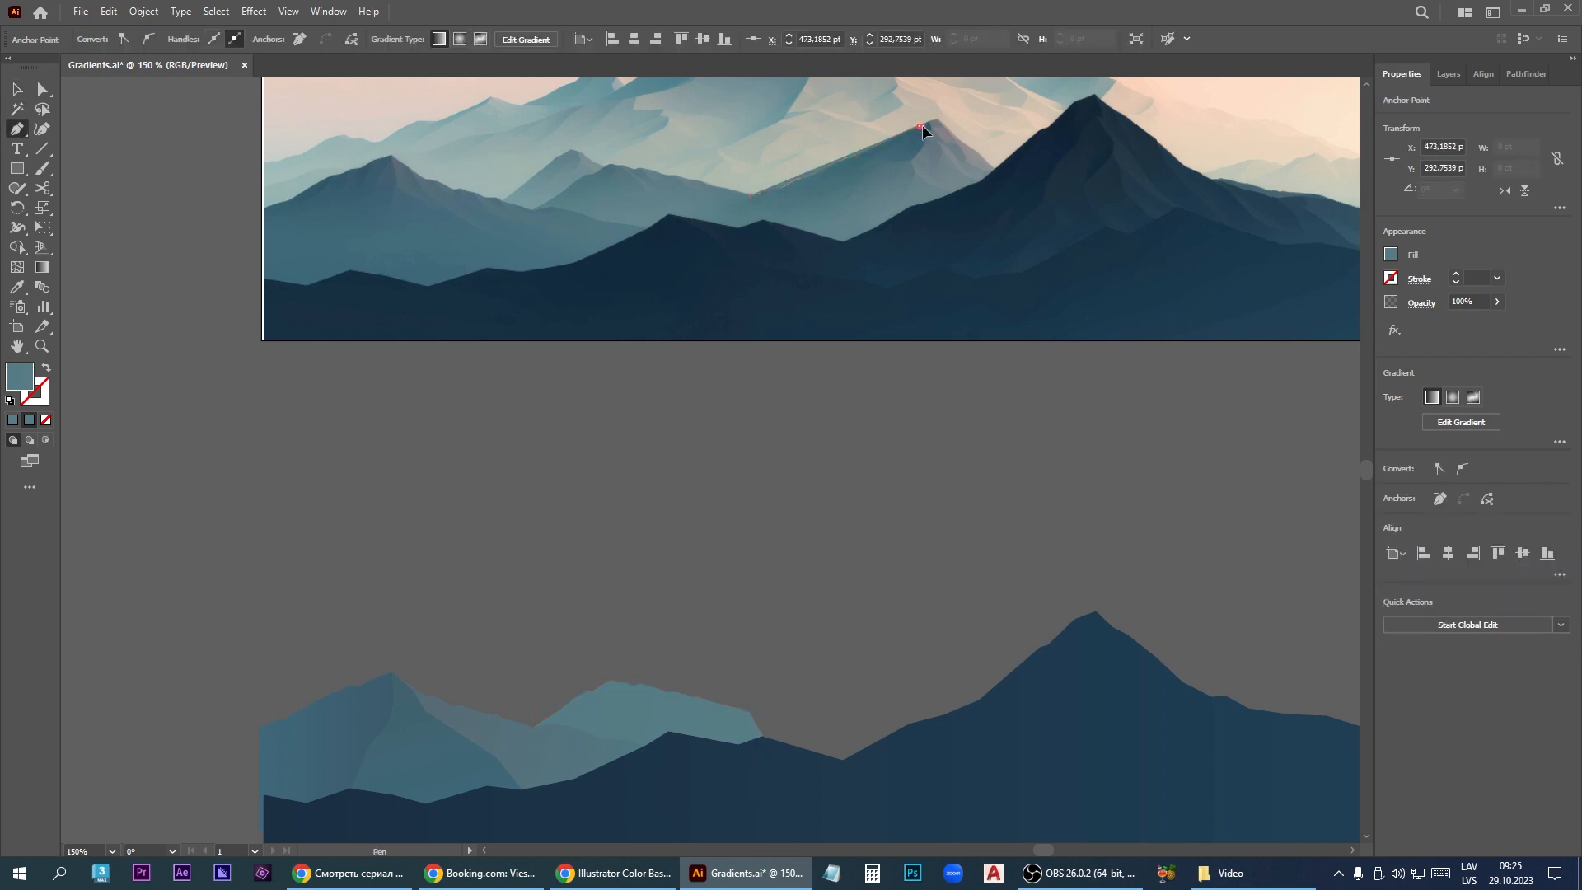
click(934, 120)
click(930, 142)
click(922, 152)
click(912, 169)
click(904, 198)
click(911, 211)
click(874, 259)
click(746, 243)
click(749, 196)
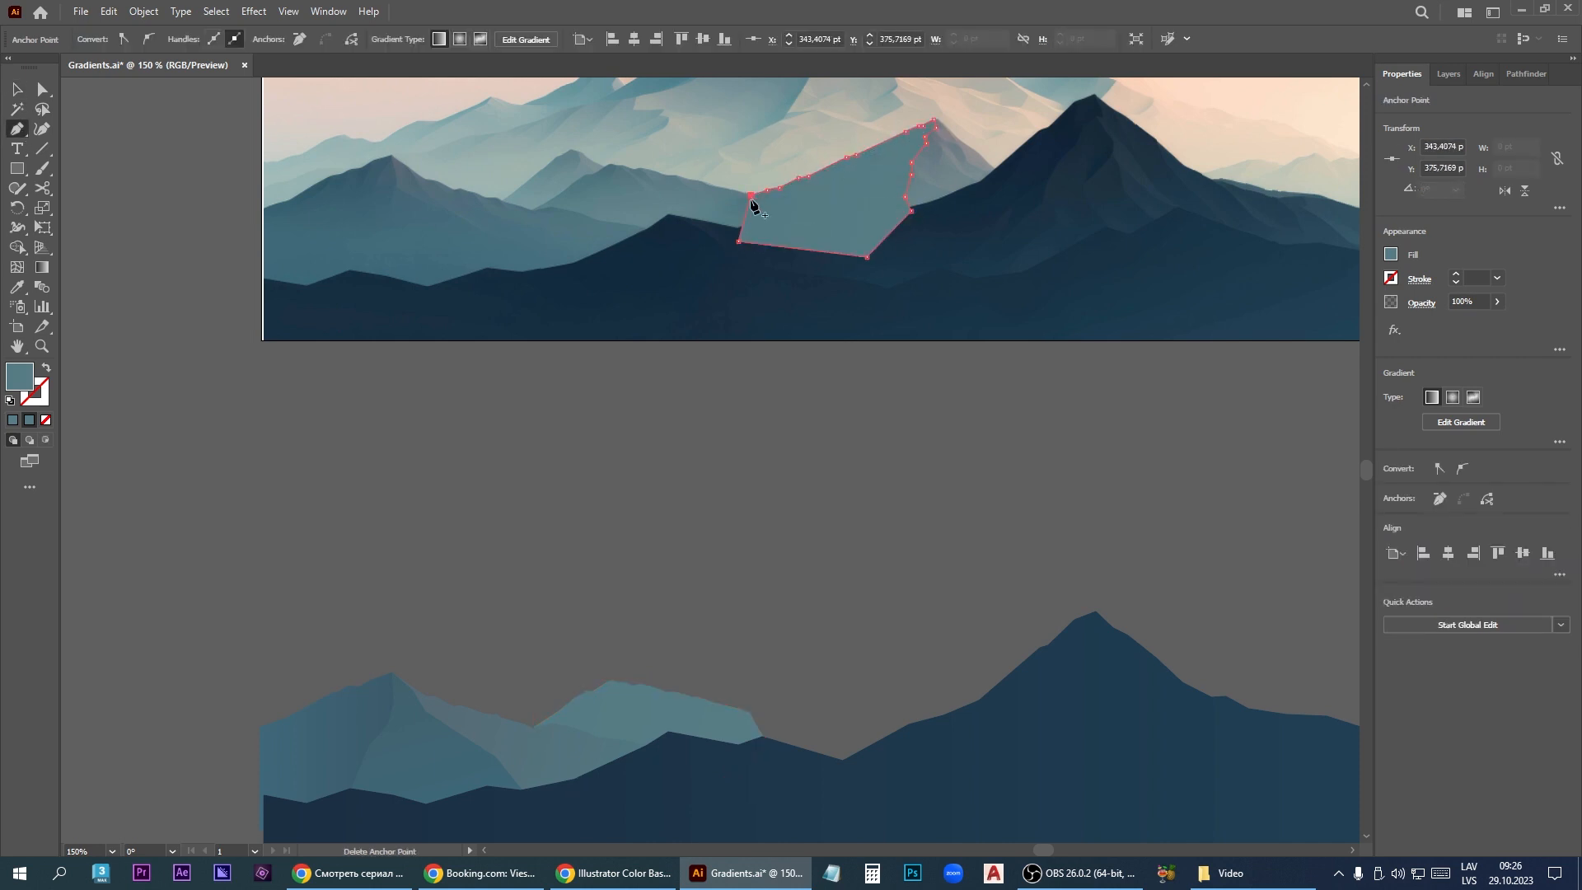
Step: Move the left face shape below the image to its matching position and arrange it behind the dark ridge
key(v)
drag(853, 183, 741, 781)
click(1477, 588)
click(1450, 657)
Step: Recolour the left face's gradient stops with colours sampled from the same mountain in the image
key(g)
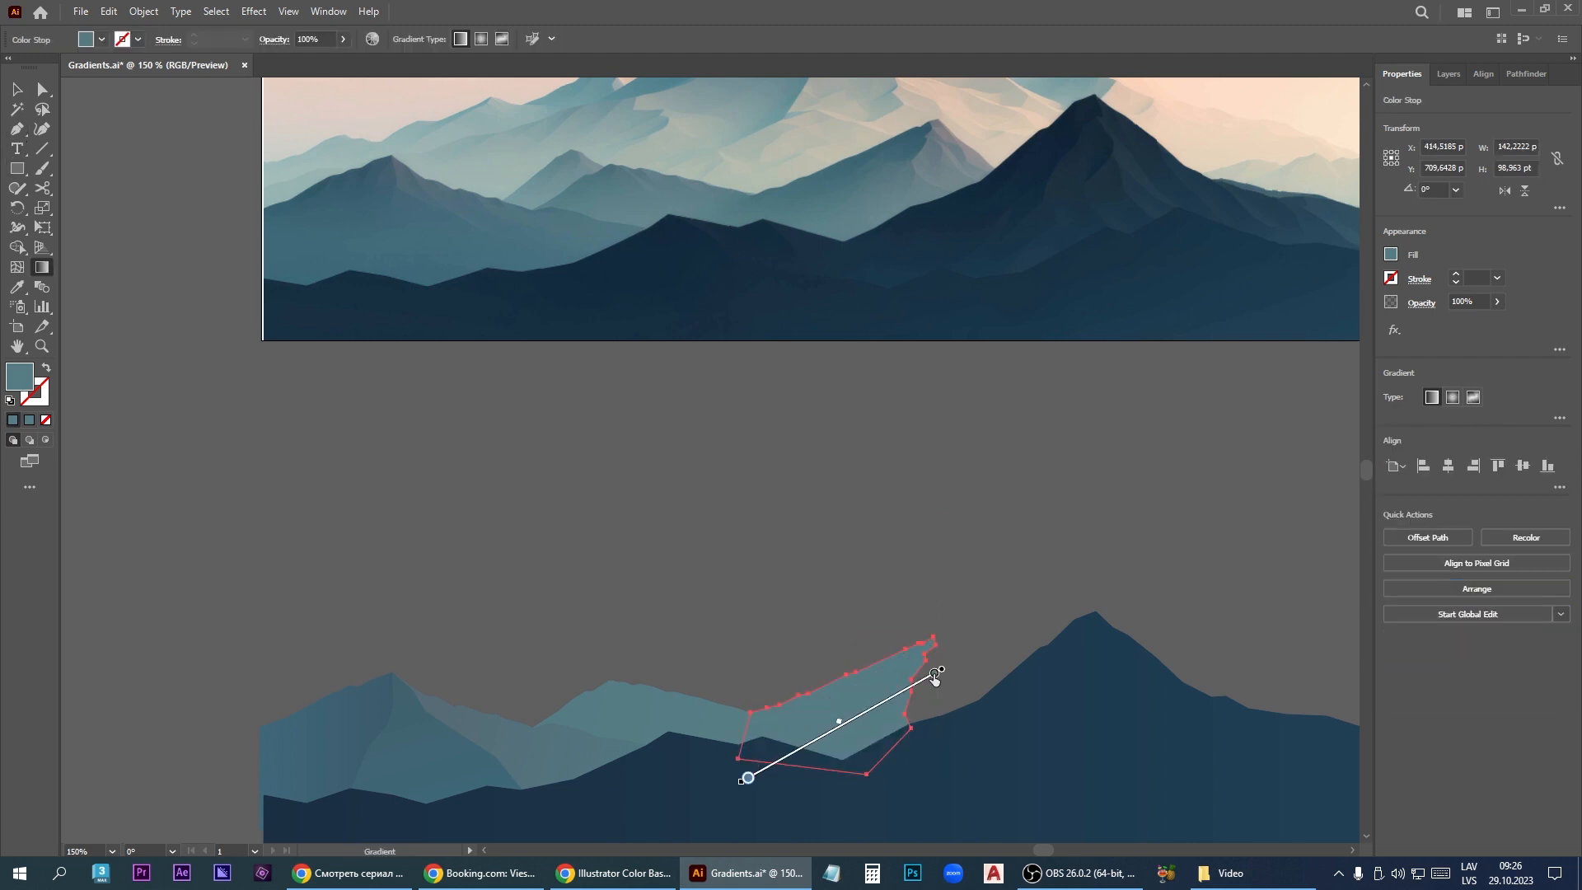
double_click(934, 673)
click(725, 576)
click(930, 127)
key(Escape)
click(747, 780)
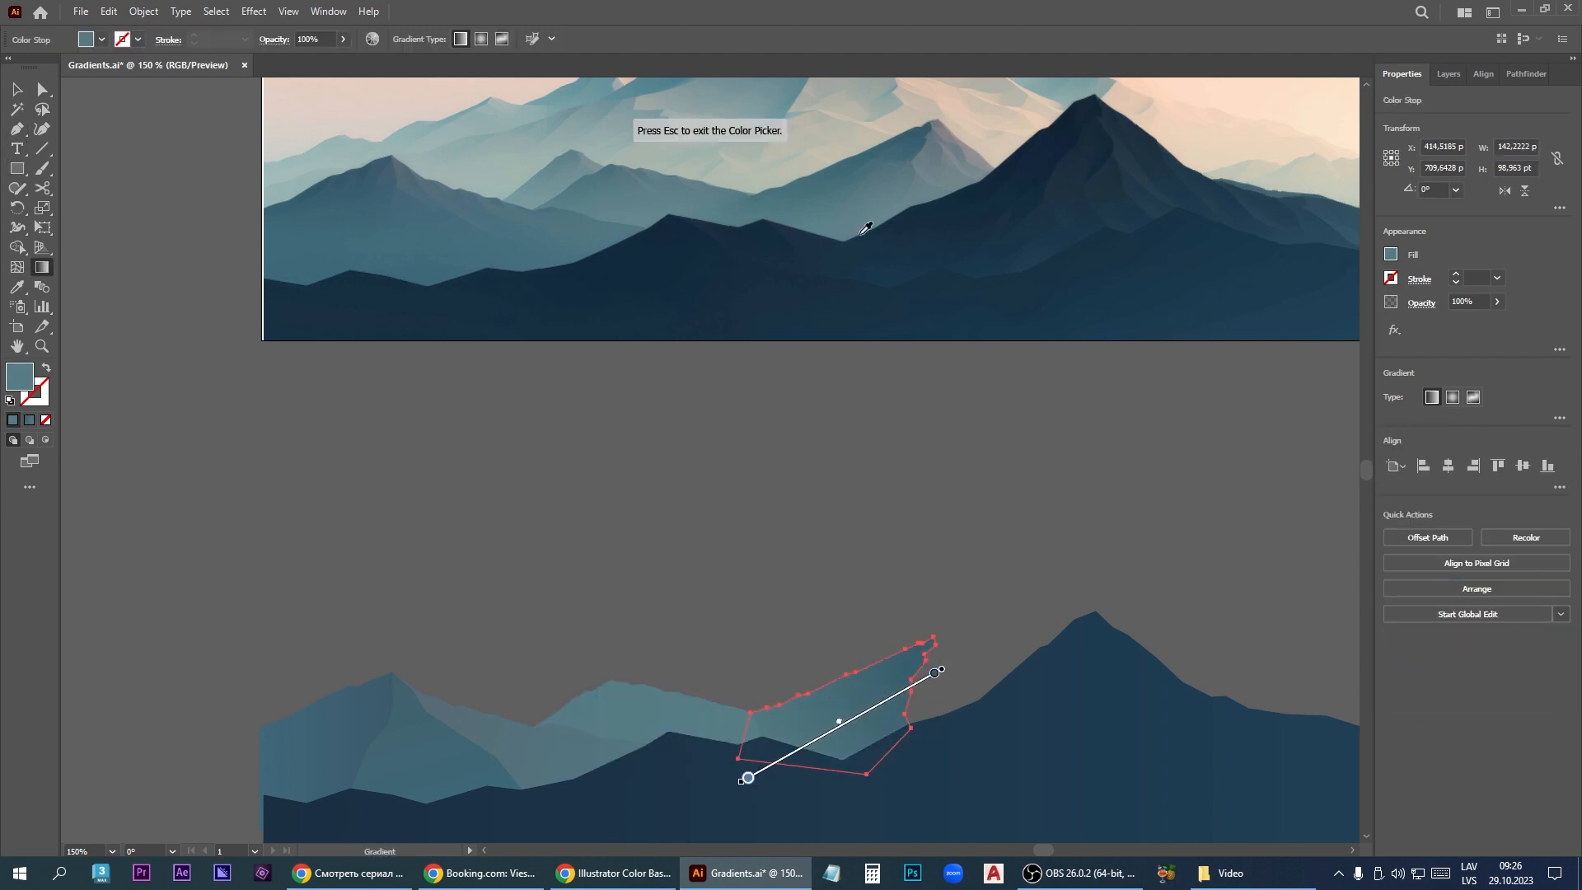
Step: Trace the right face of the mountain beside the dark peak with the Pen tool as a closed shape overlapping its left face
click(18, 128)
click(926, 122)
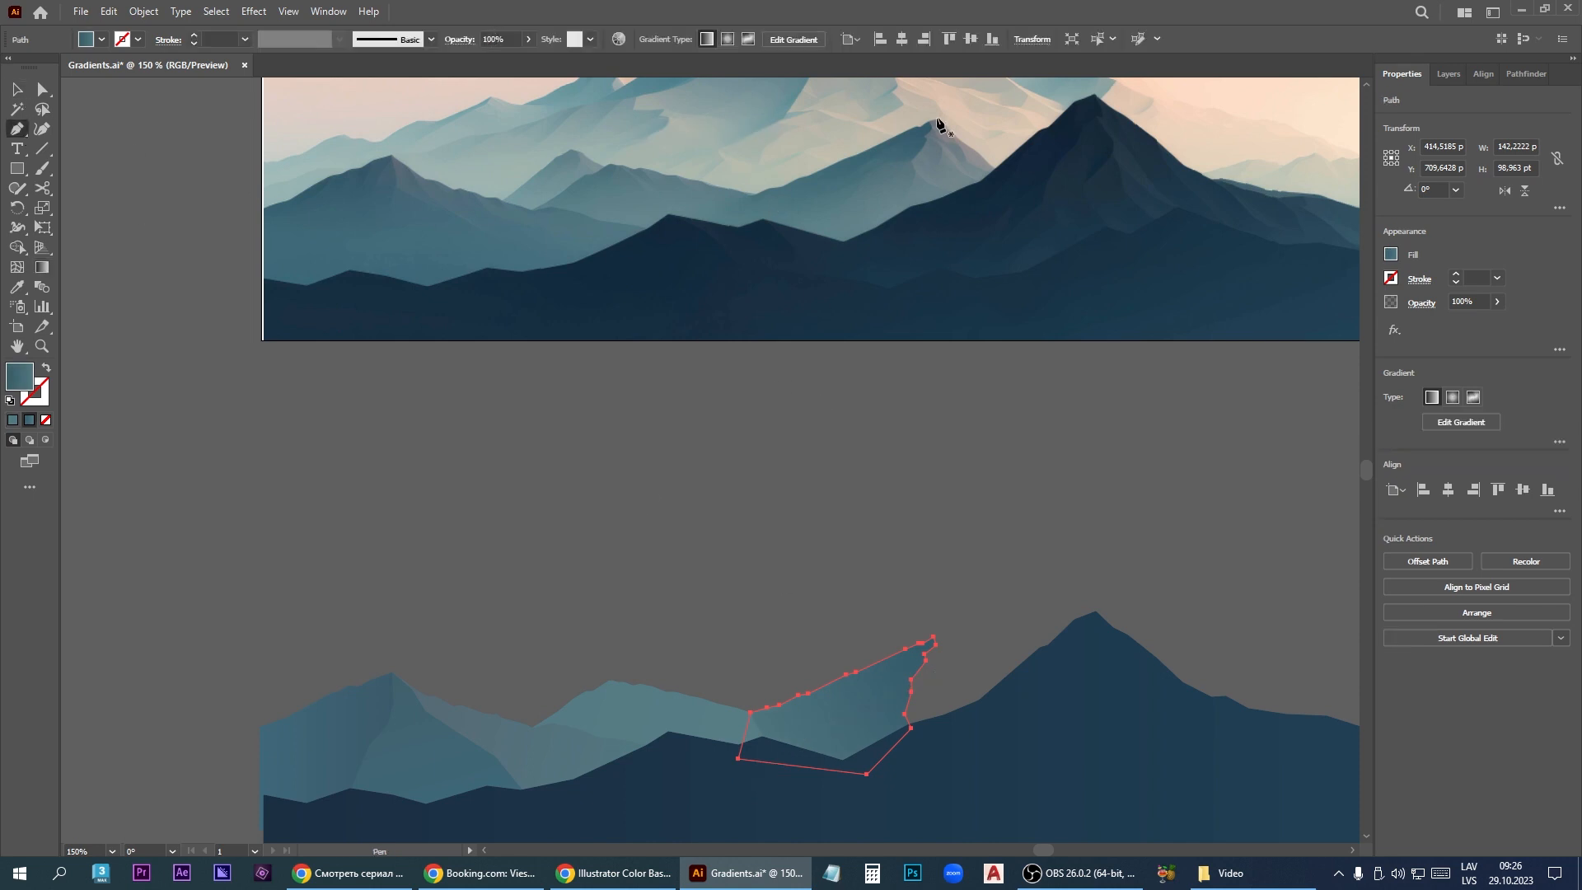
click(938, 120)
click(956, 134)
click(996, 172)
click(973, 209)
click(883, 258)
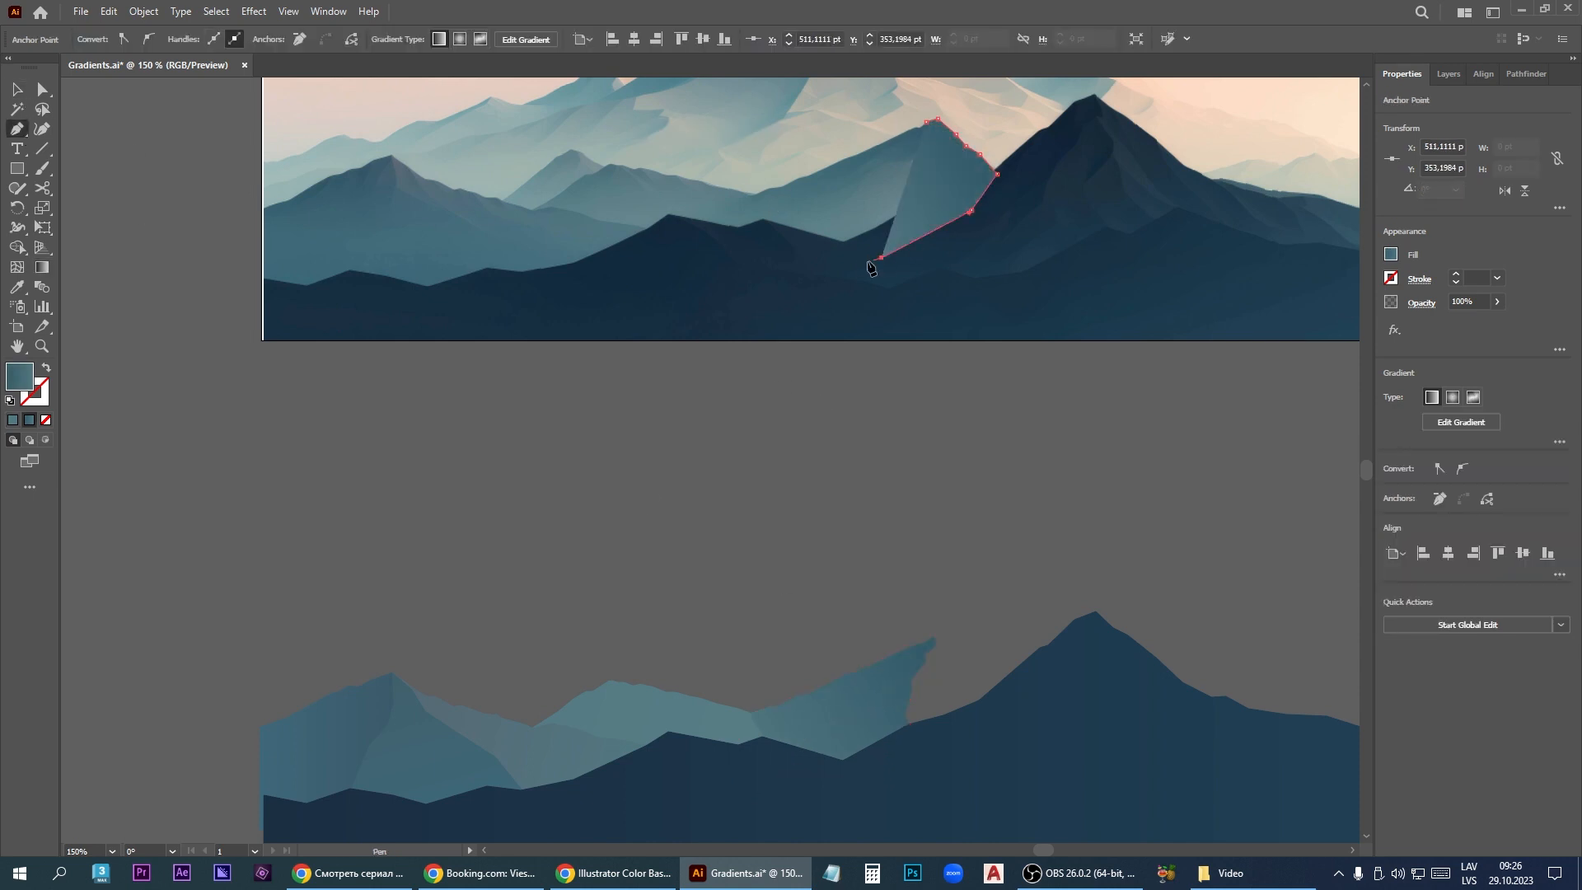
click(841, 258)
click(899, 148)
click(926, 122)
Step: Move the right face shape below the image against the left face and send it to the back
click(17, 89)
drag(933, 208, 939, 700)
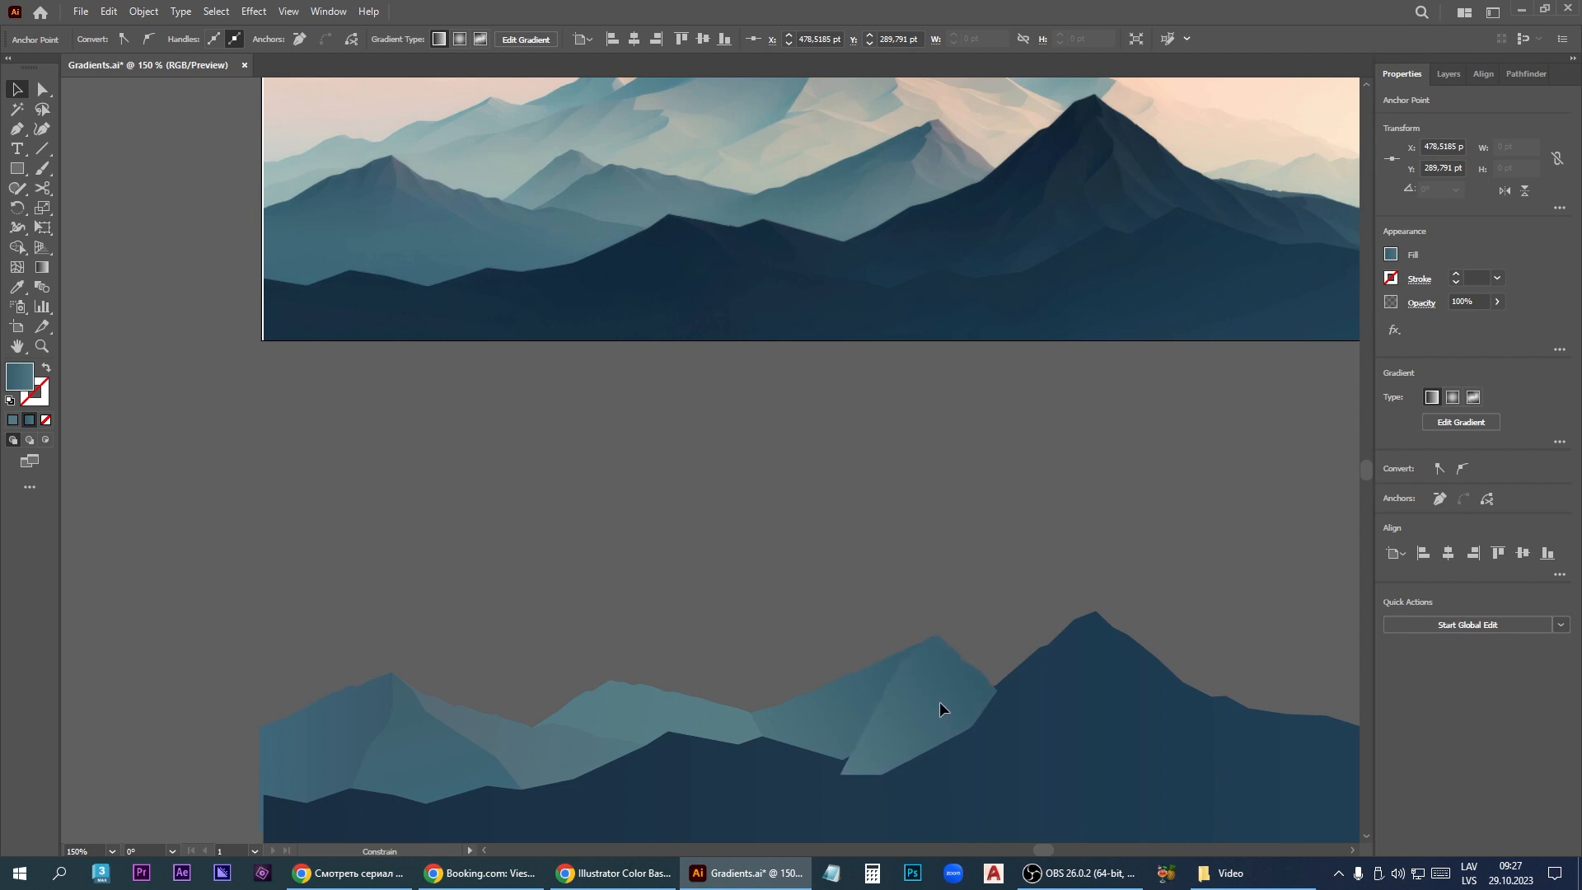
click(1476, 588)
click(1413, 675)
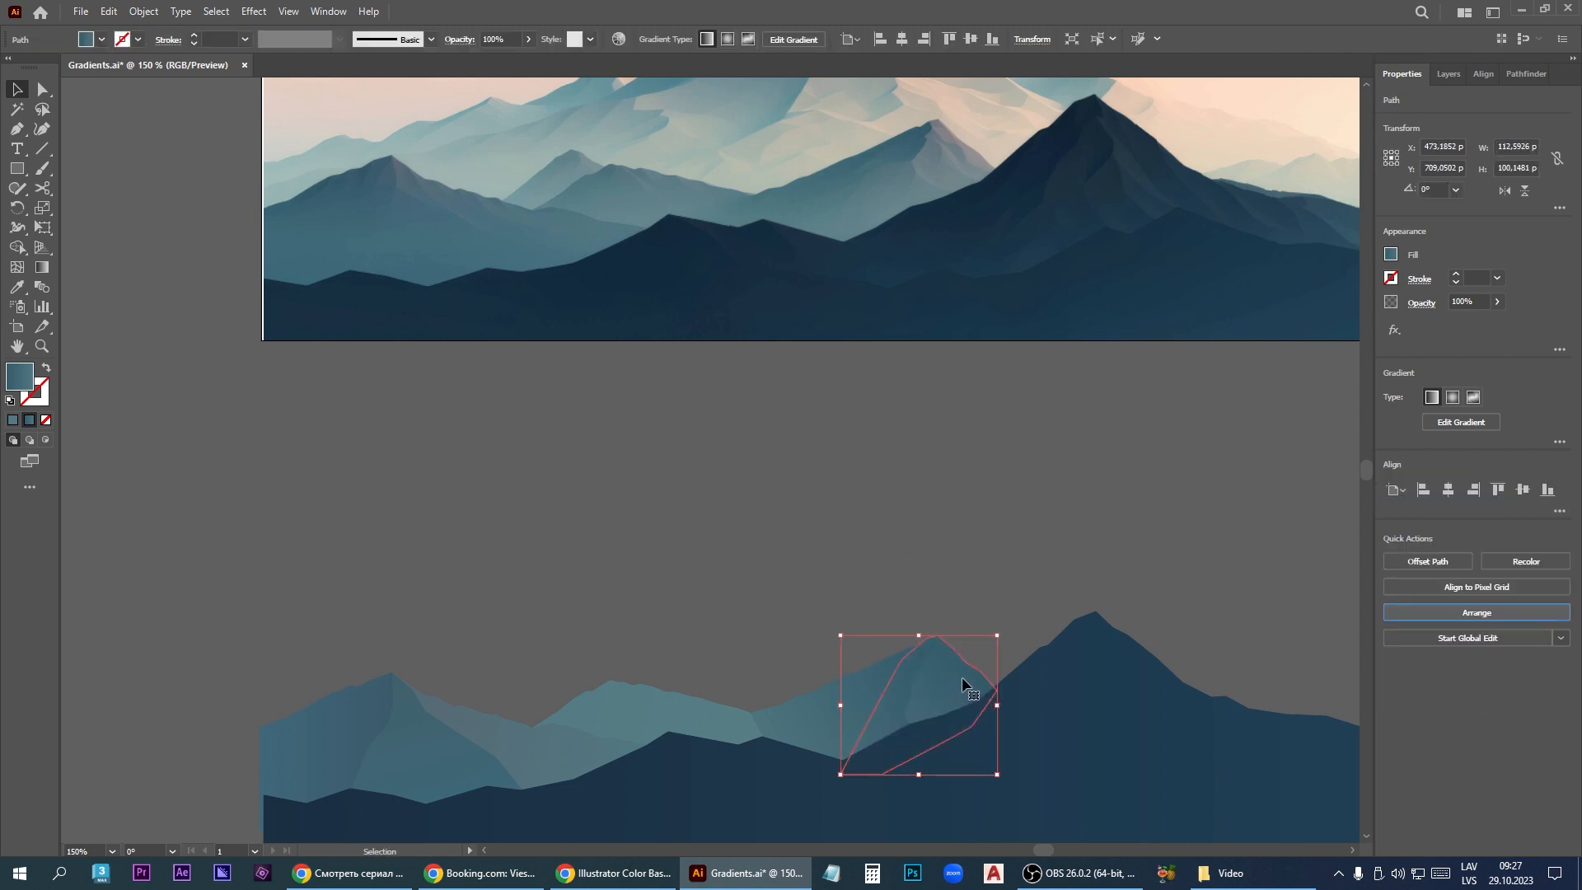
Step: Redraw the right face's gradient diagonally downhill and recolour both stops with colours sampled from that face in the image
key(g)
drag(922, 636, 874, 692)
double_click(877, 695)
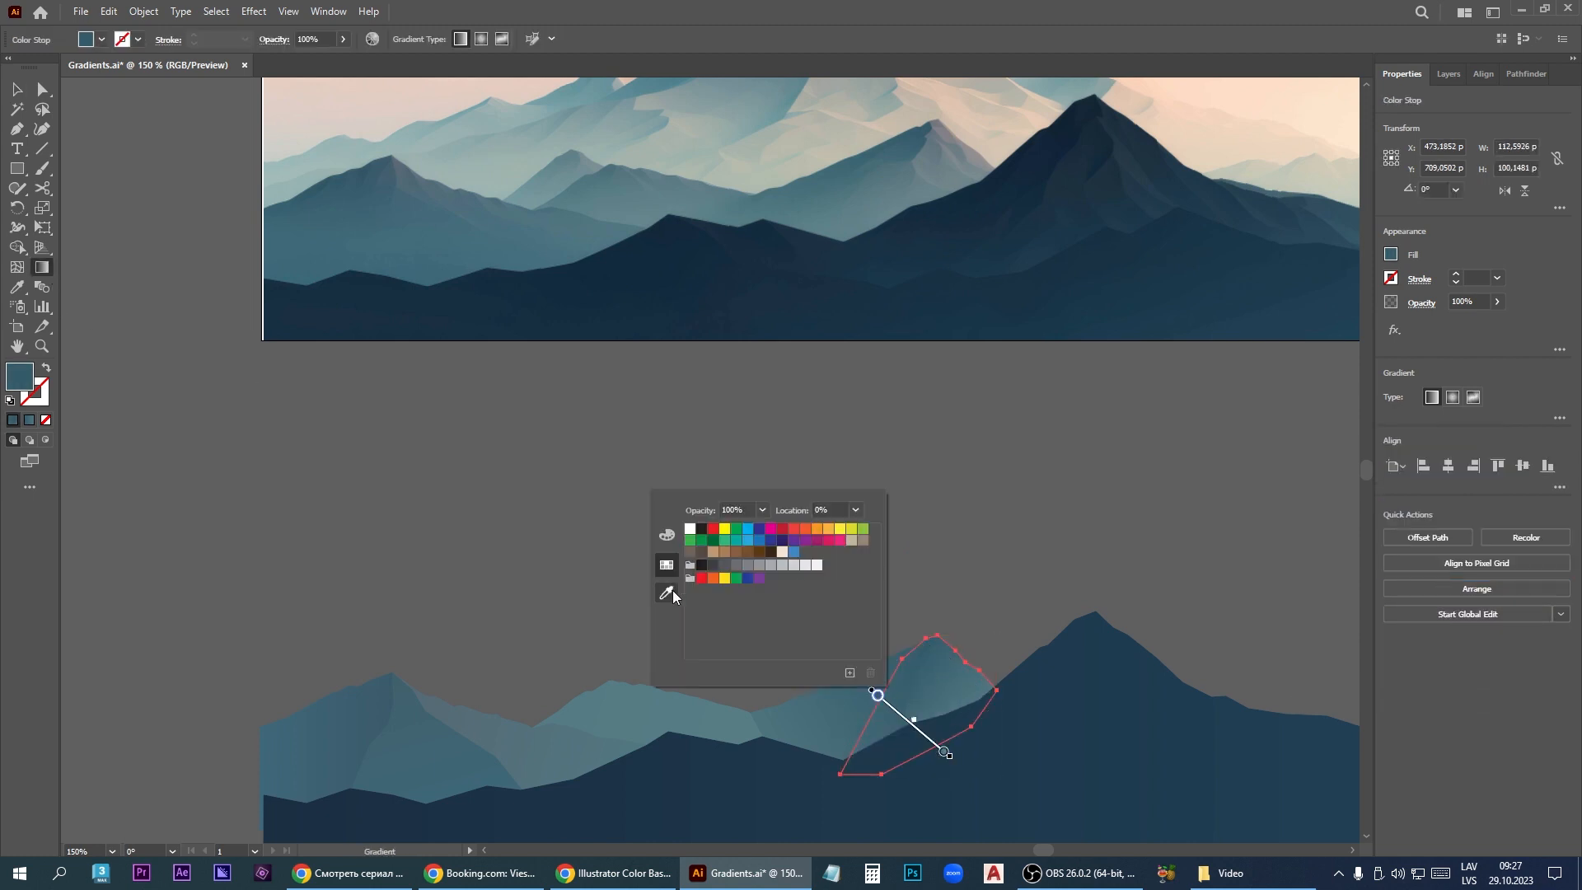
click(668, 592)
click(955, 152)
double_click(944, 752)
click(732, 602)
click(989, 168)
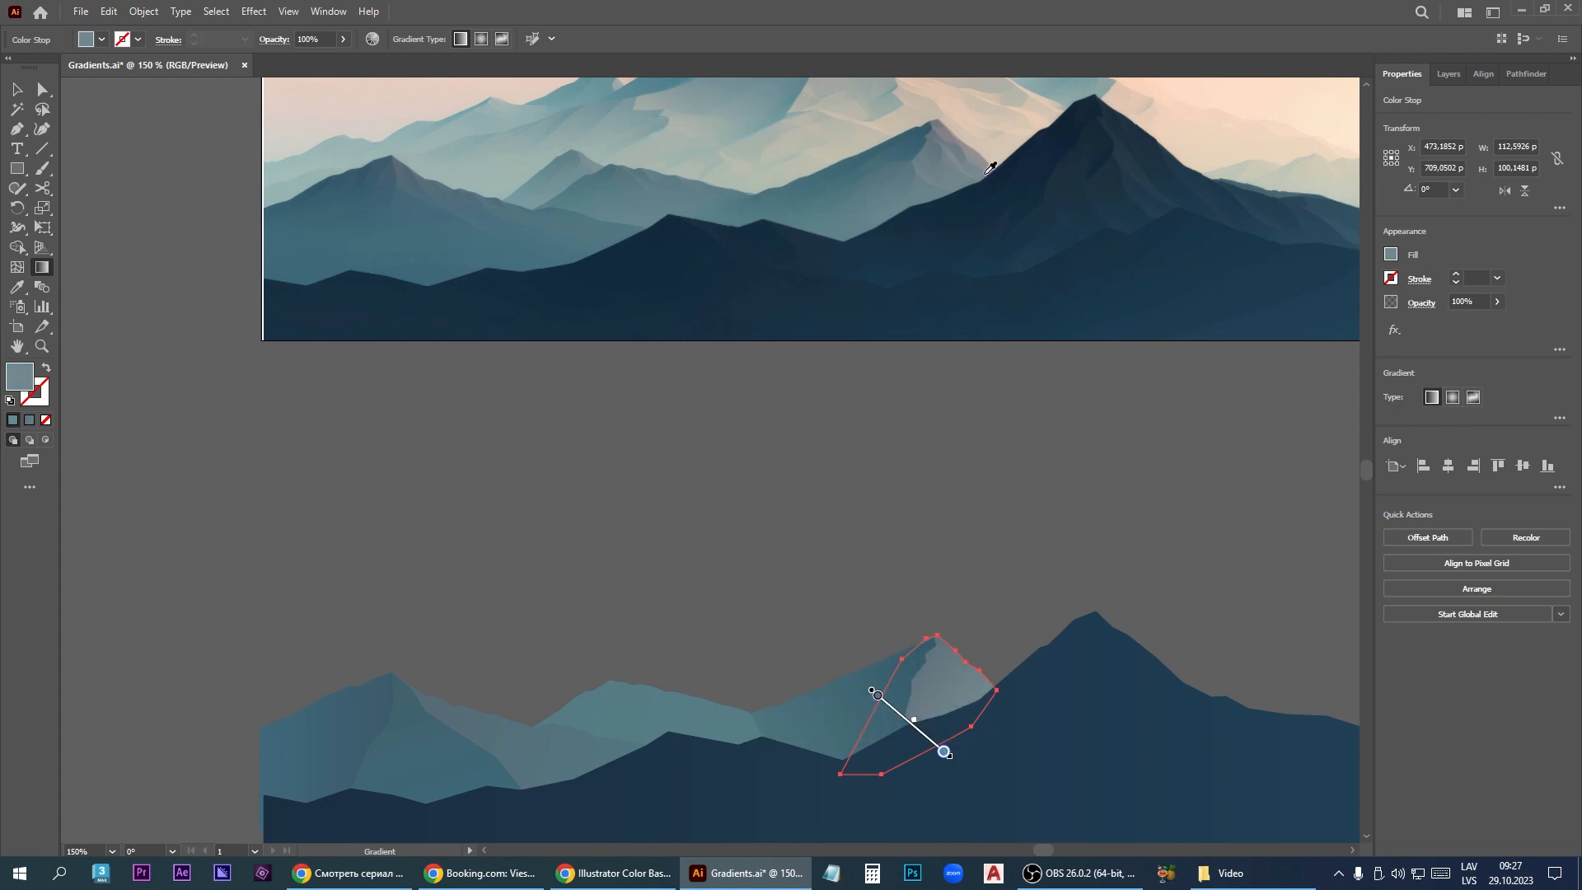
Step: Trace the small pale ridge just right of the dark peak with the Pen tool as a closed shape
key(p)
drag(865, 406, 707, 459)
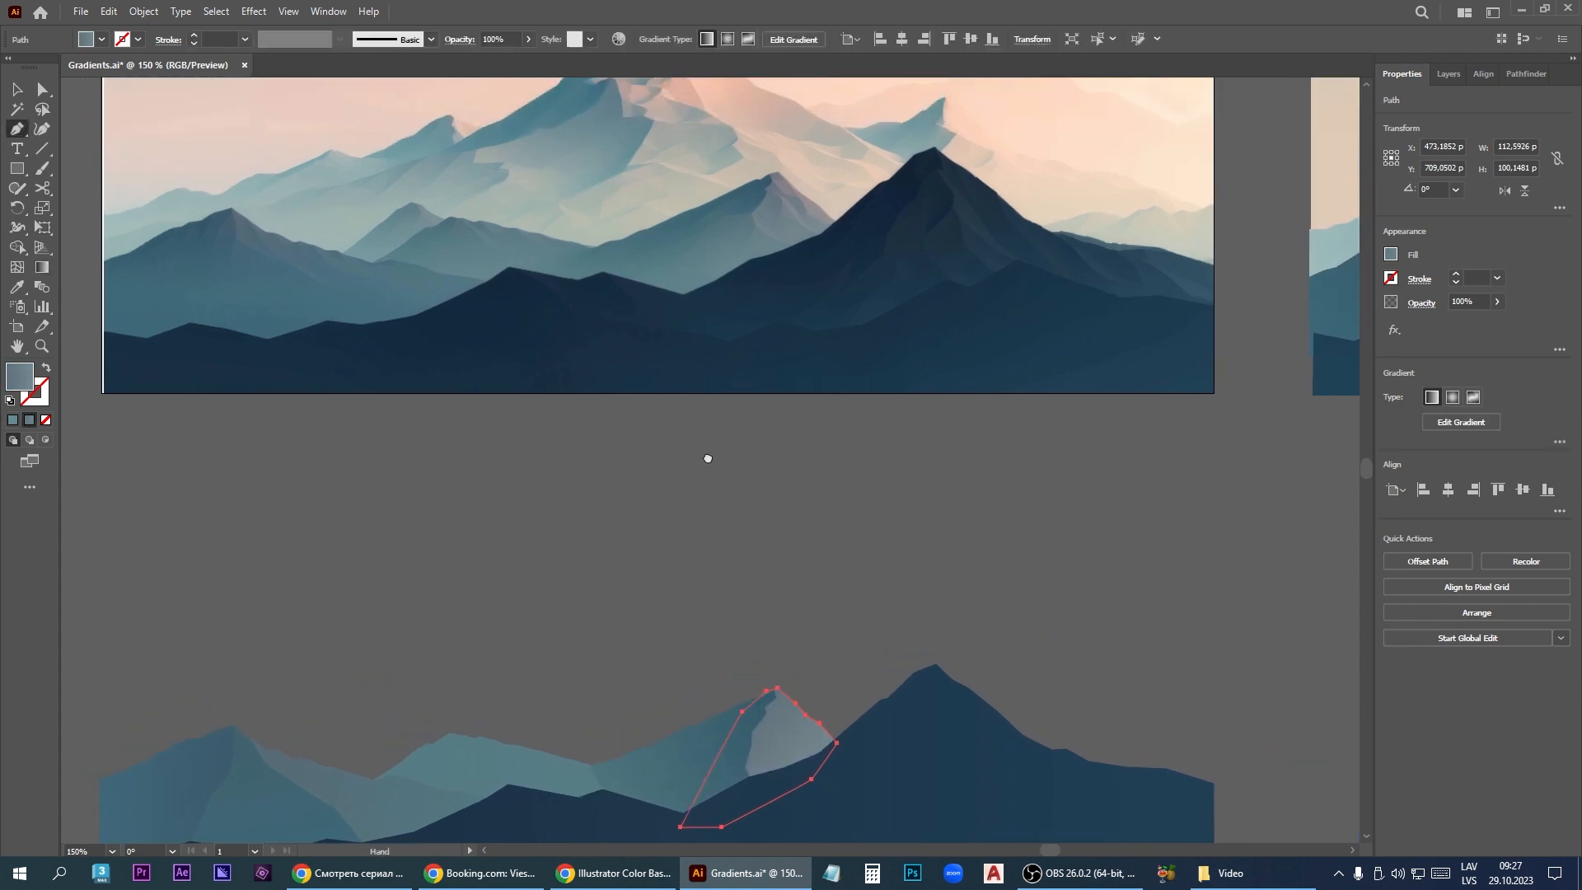
click(1037, 227)
click(1071, 218)
click(1068, 240)
click(1037, 227)
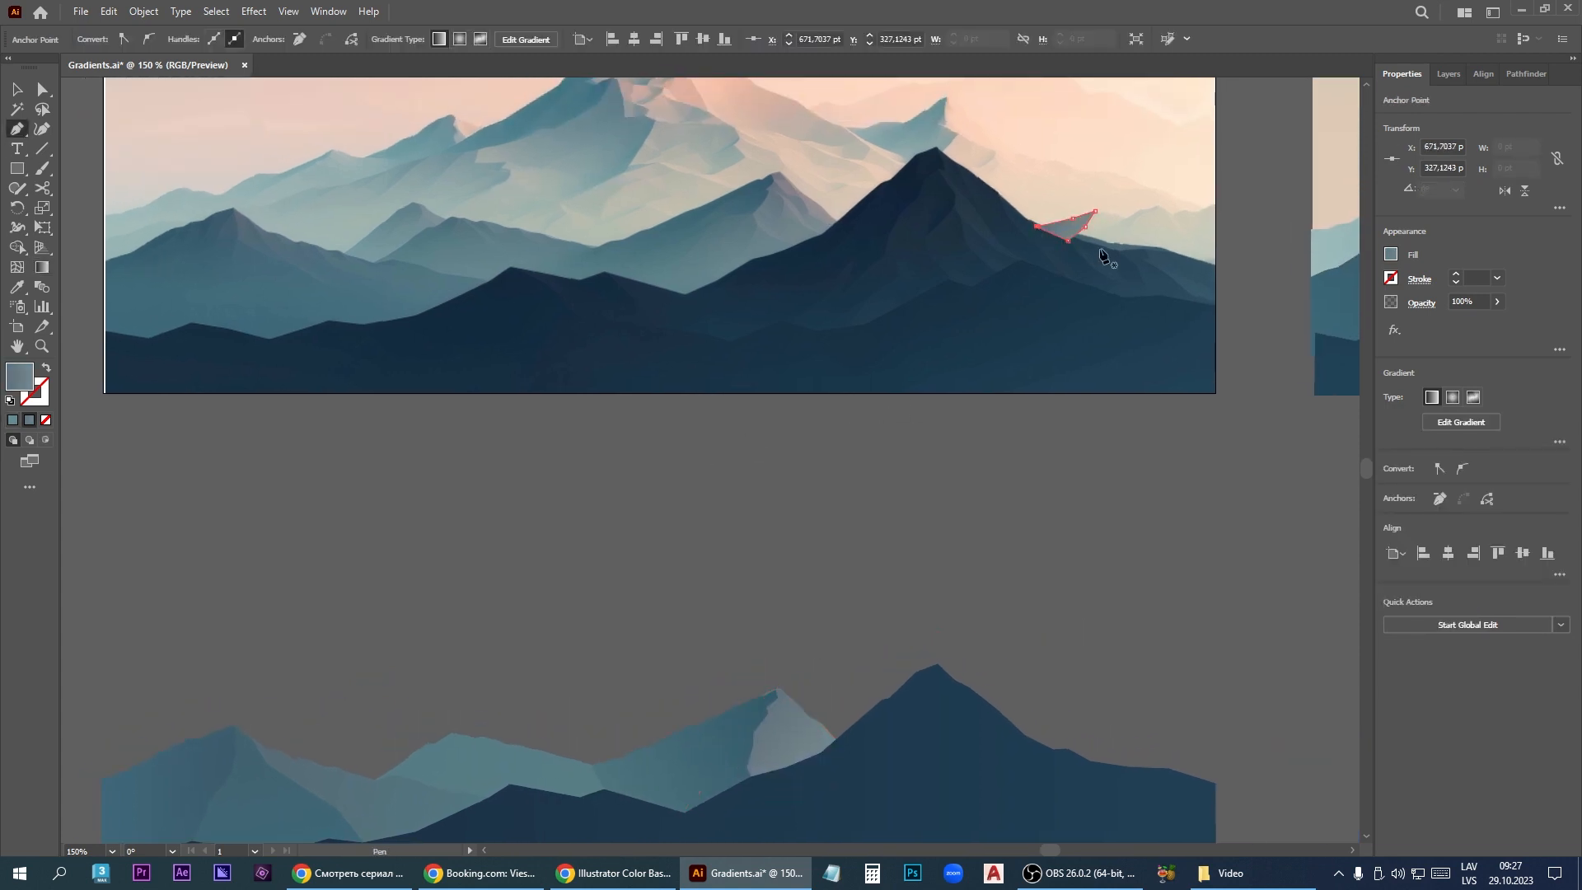
Step: Trace the larger pale ridge beside it, above the dark slope, with the Pen tool as a second closed shape
click(1113, 224)
click(1141, 209)
click(1158, 204)
click(1175, 215)
click(1160, 239)
click(1155, 247)
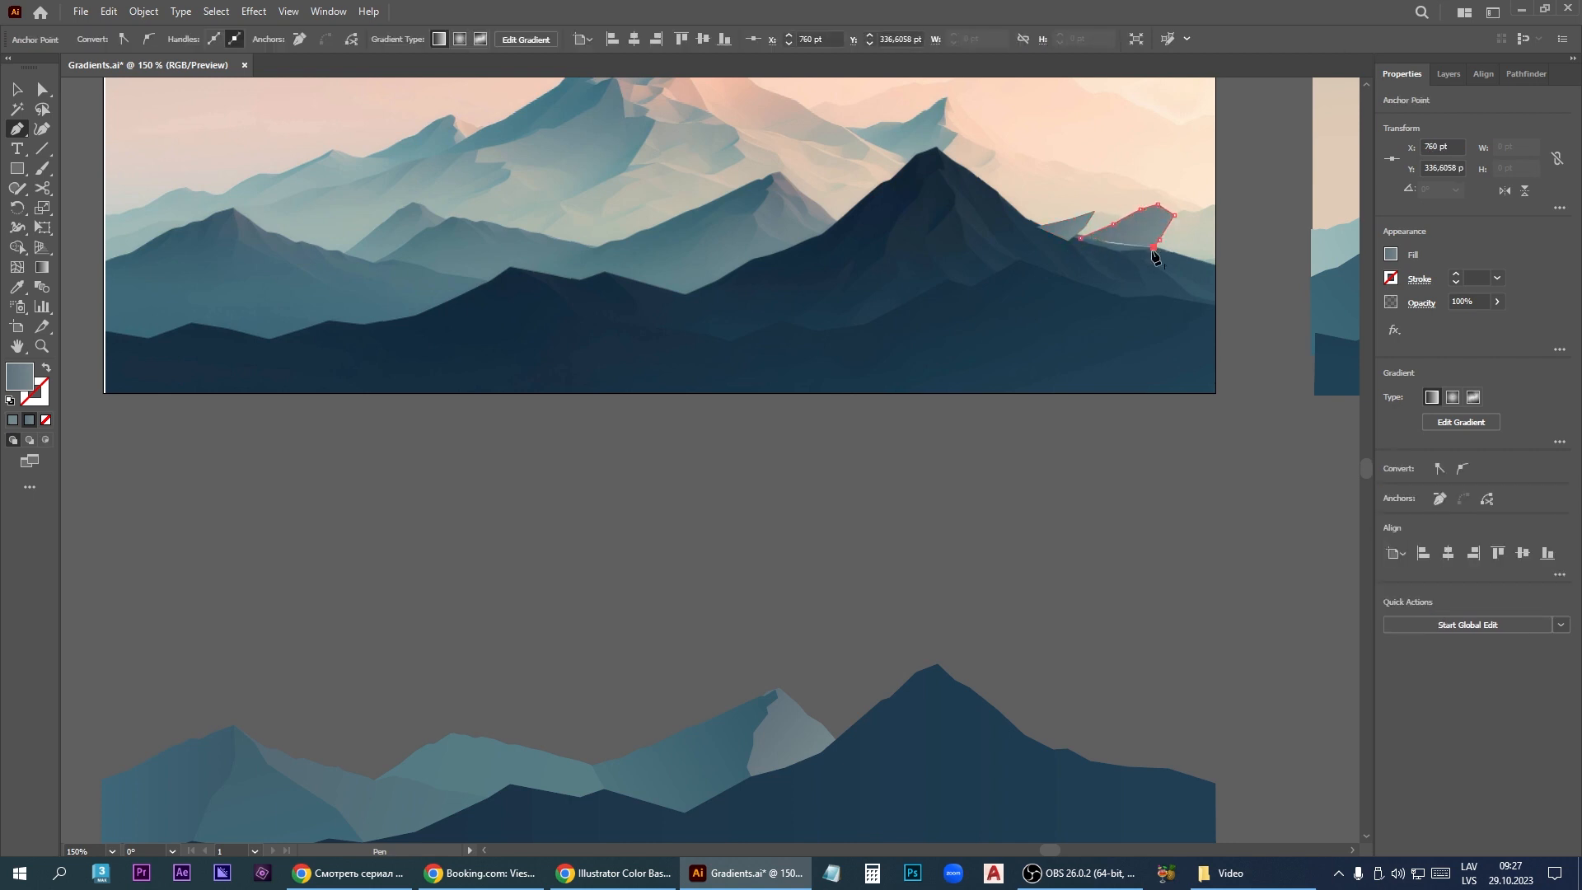
click(1107, 257)
click(1079, 237)
Step: Select both pale ridge shapes and move them together below the image against the dark mountain's right slope
key(v)
click(1063, 225)
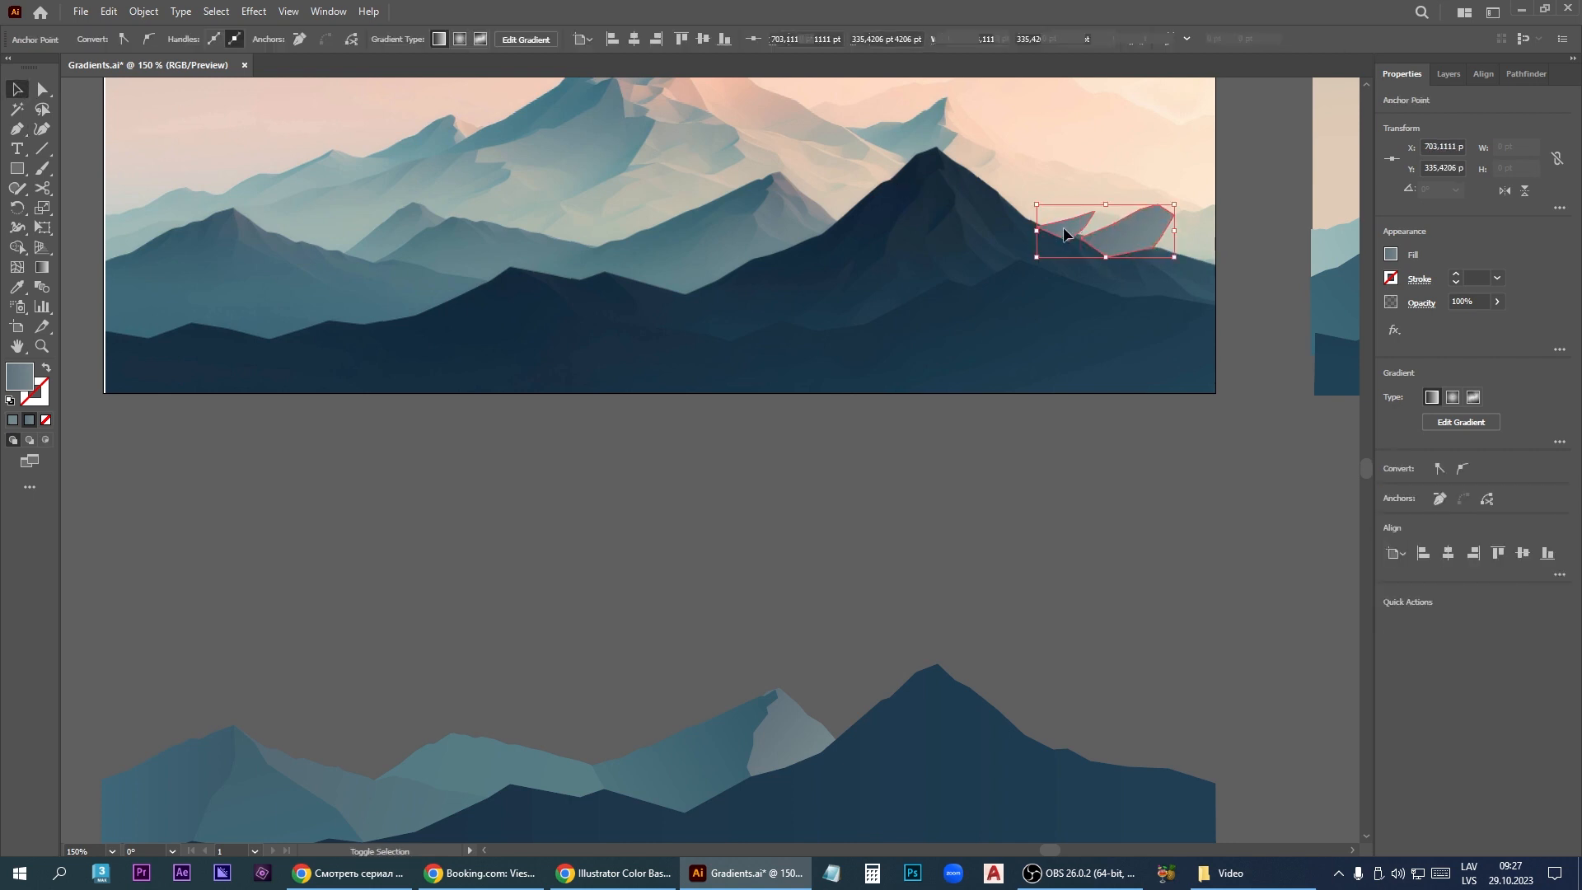
drag(1122, 230, 1115, 427)
key(ctrl+z)
shift+click(1135, 235)
mouse_move(1135, 234)
mouse_down()
mouse_move(1114, 729)
mouse_move(1106, 748)
mouse_move(1038, 754)
mouse_up()
Step: Recolour both gradient stops of the two ridge shapes with pale colours sampled from the image
click(42, 268)
click(1056, 754)
click(1157, 732)
double_click(1156, 732)
click(945, 630)
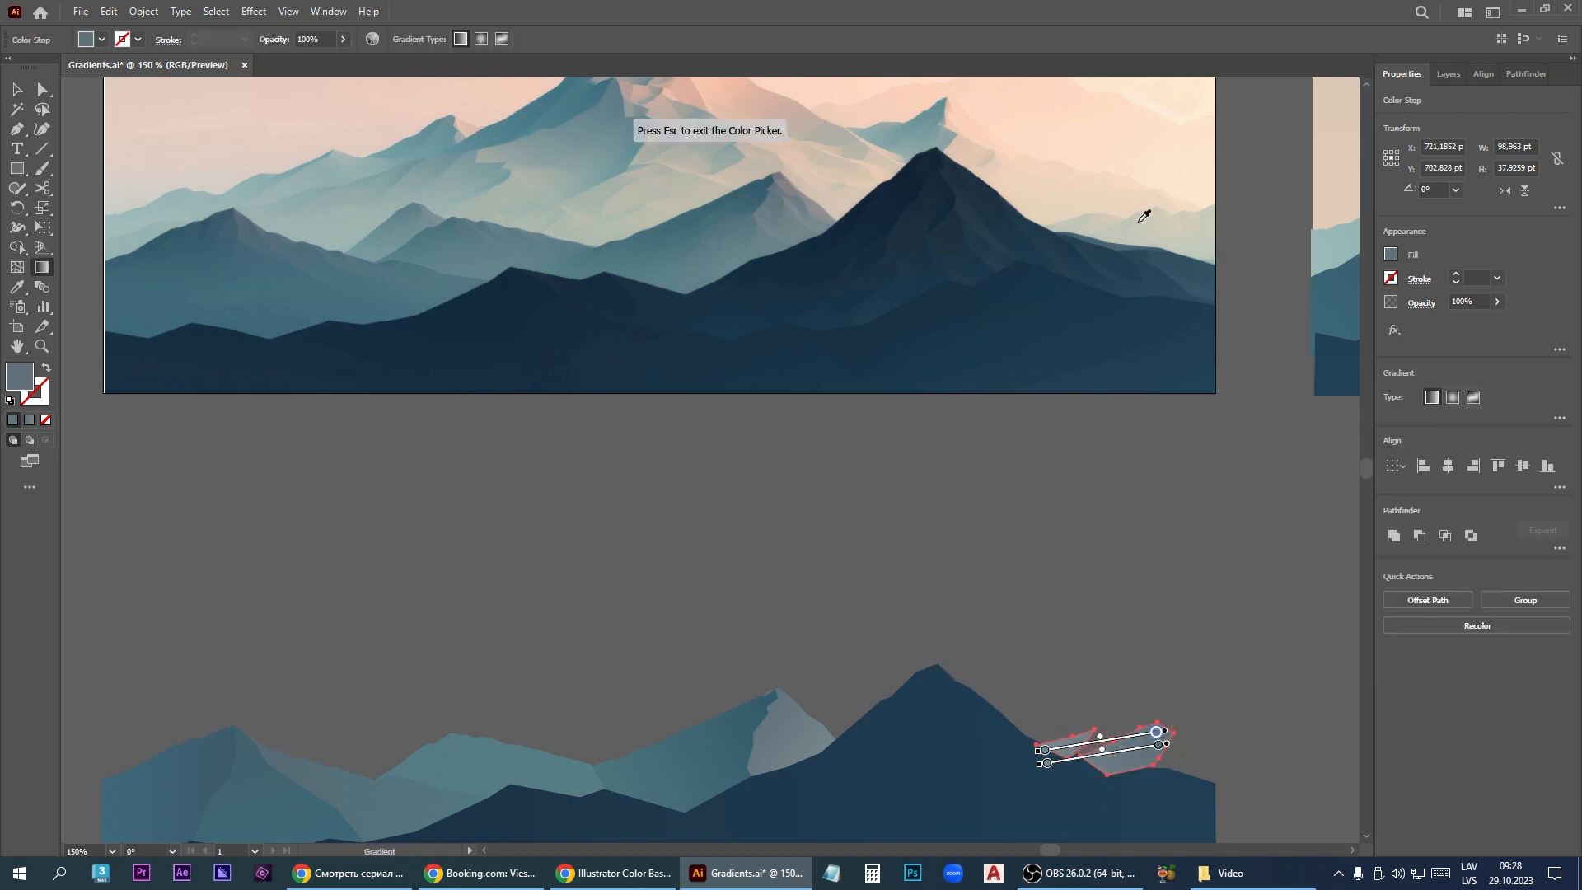
click(1089, 218)
double_click(1044, 750)
click(835, 647)
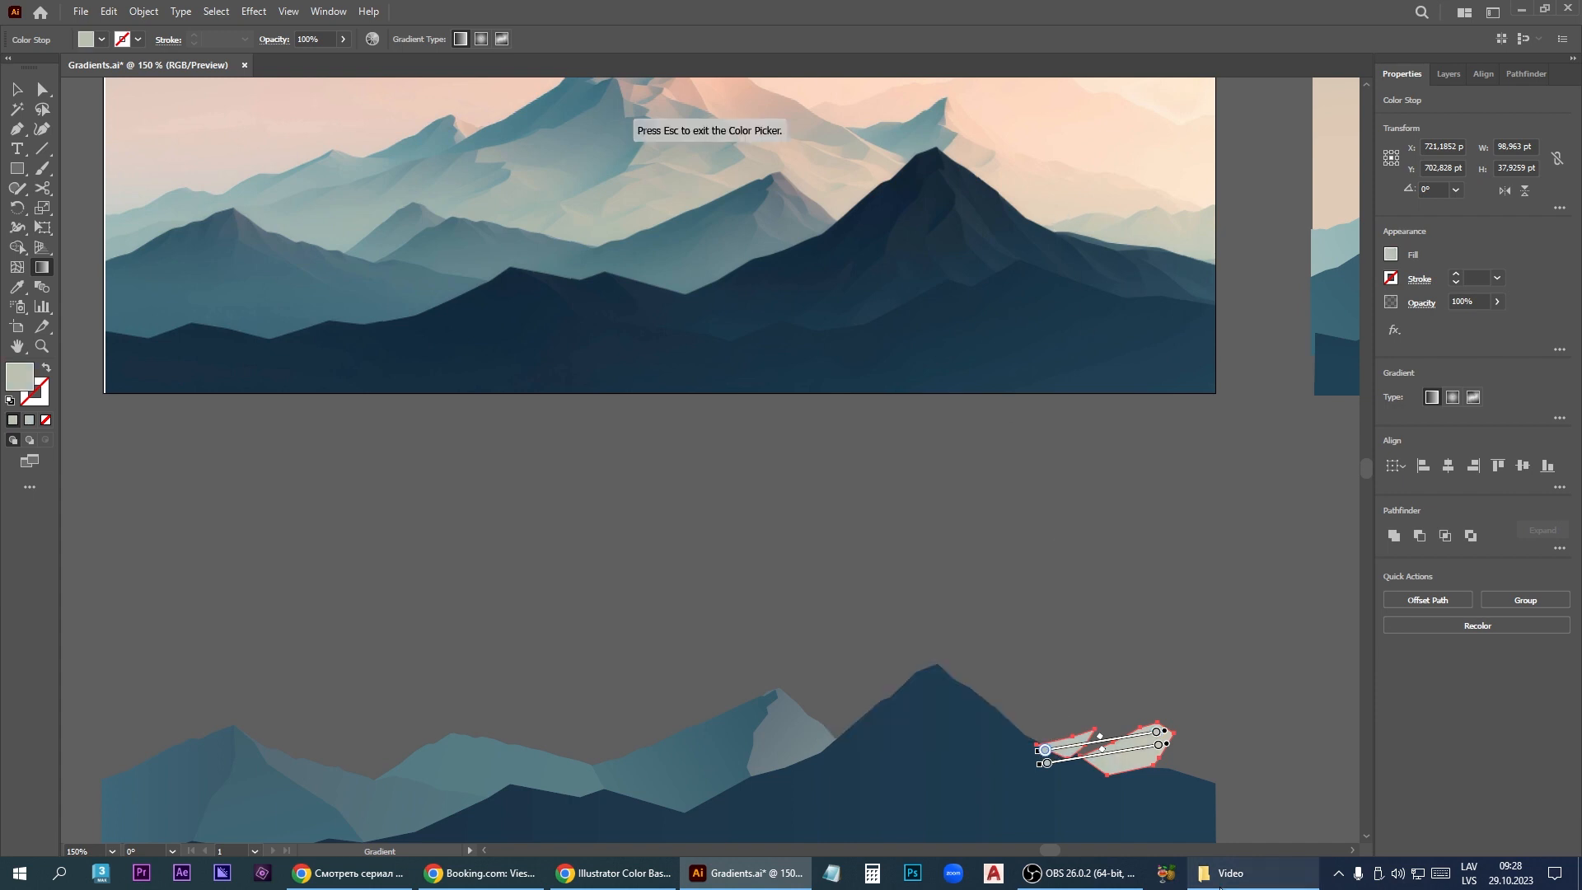
click(627, 116)
Step: Trace the remaining distant ridge out to the image's right edge with the Pen tool, closing it behind the dark slope
click(17, 129)
click(1090, 213)
click(1104, 213)
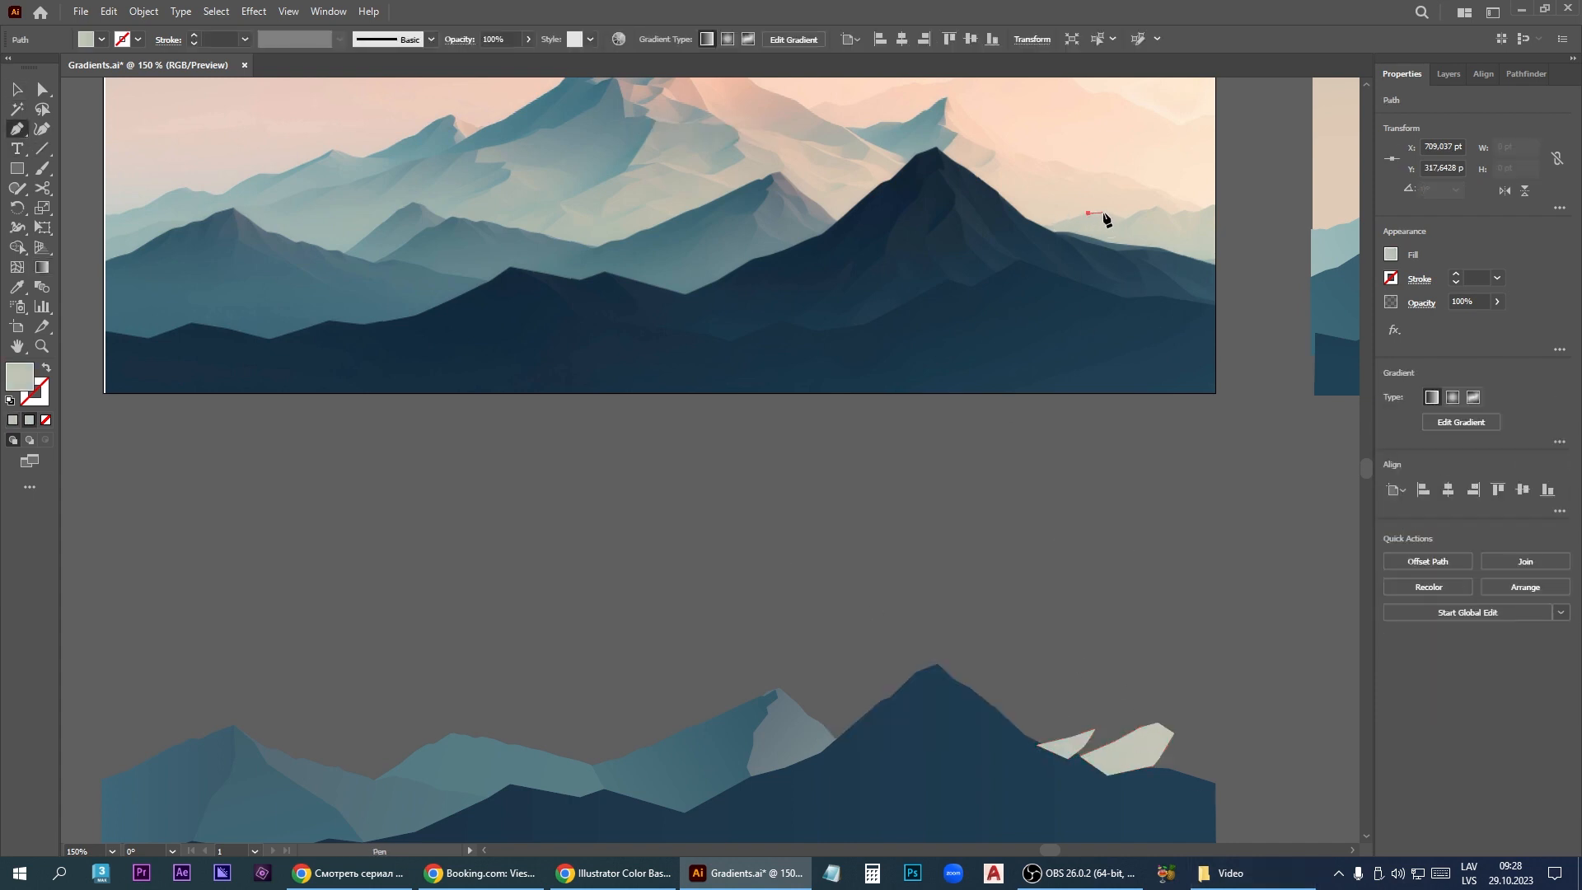
click(1127, 218)
click(1216, 203)
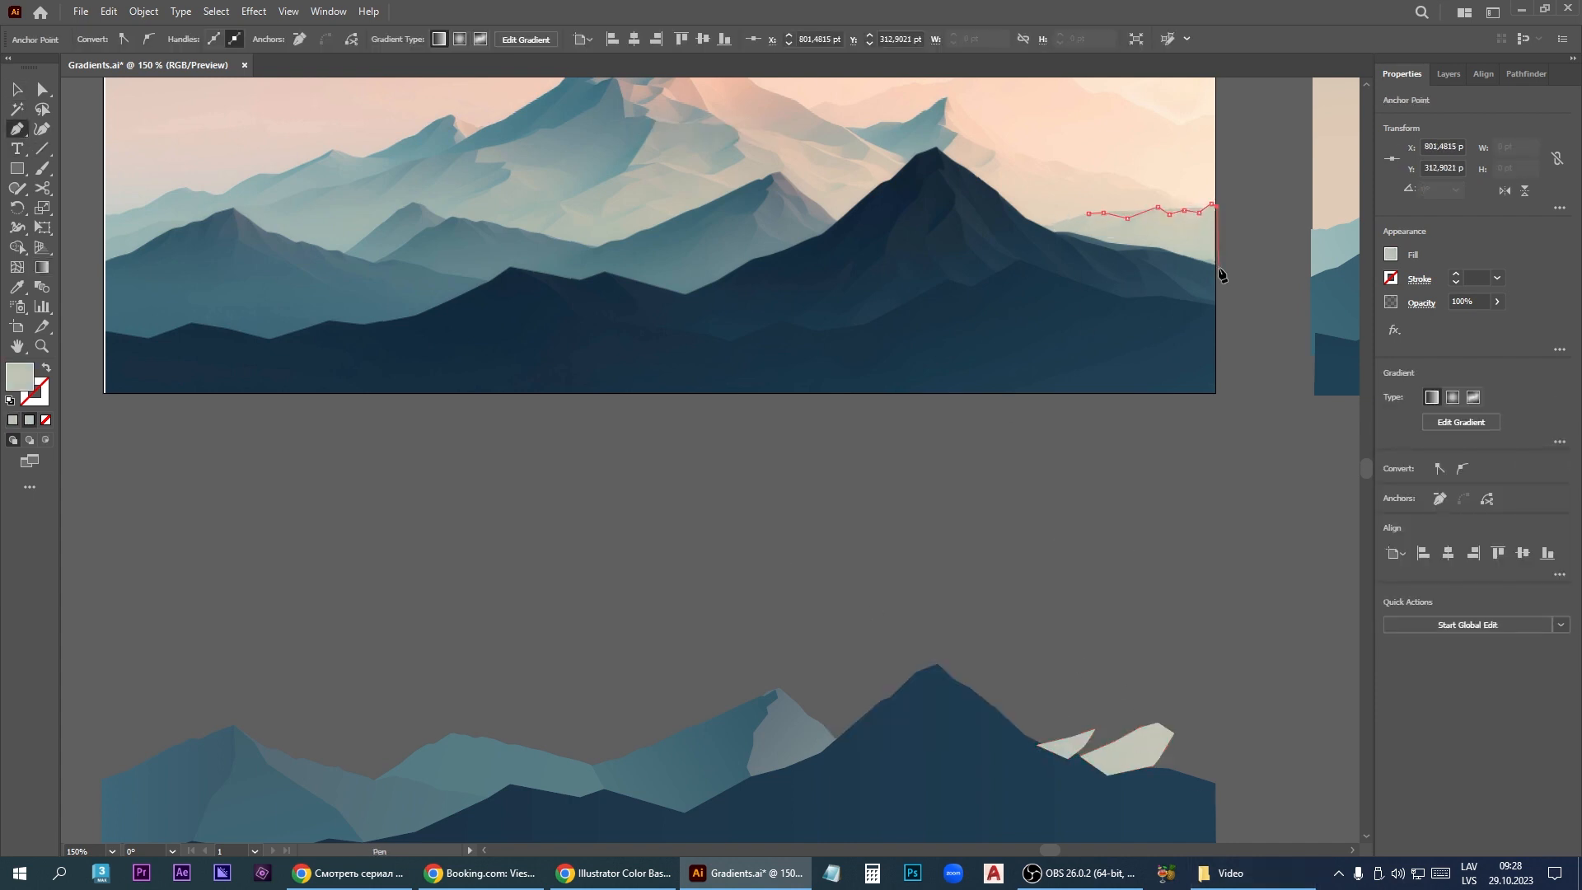
click(1218, 267)
click(1059, 237)
click(1089, 214)
Step: Move the wide ridge shape below the image over the two pale ridges and send it to the back
key(v)
drag(1182, 252, 1178, 758)
scroll(1178, 758, up, 4)
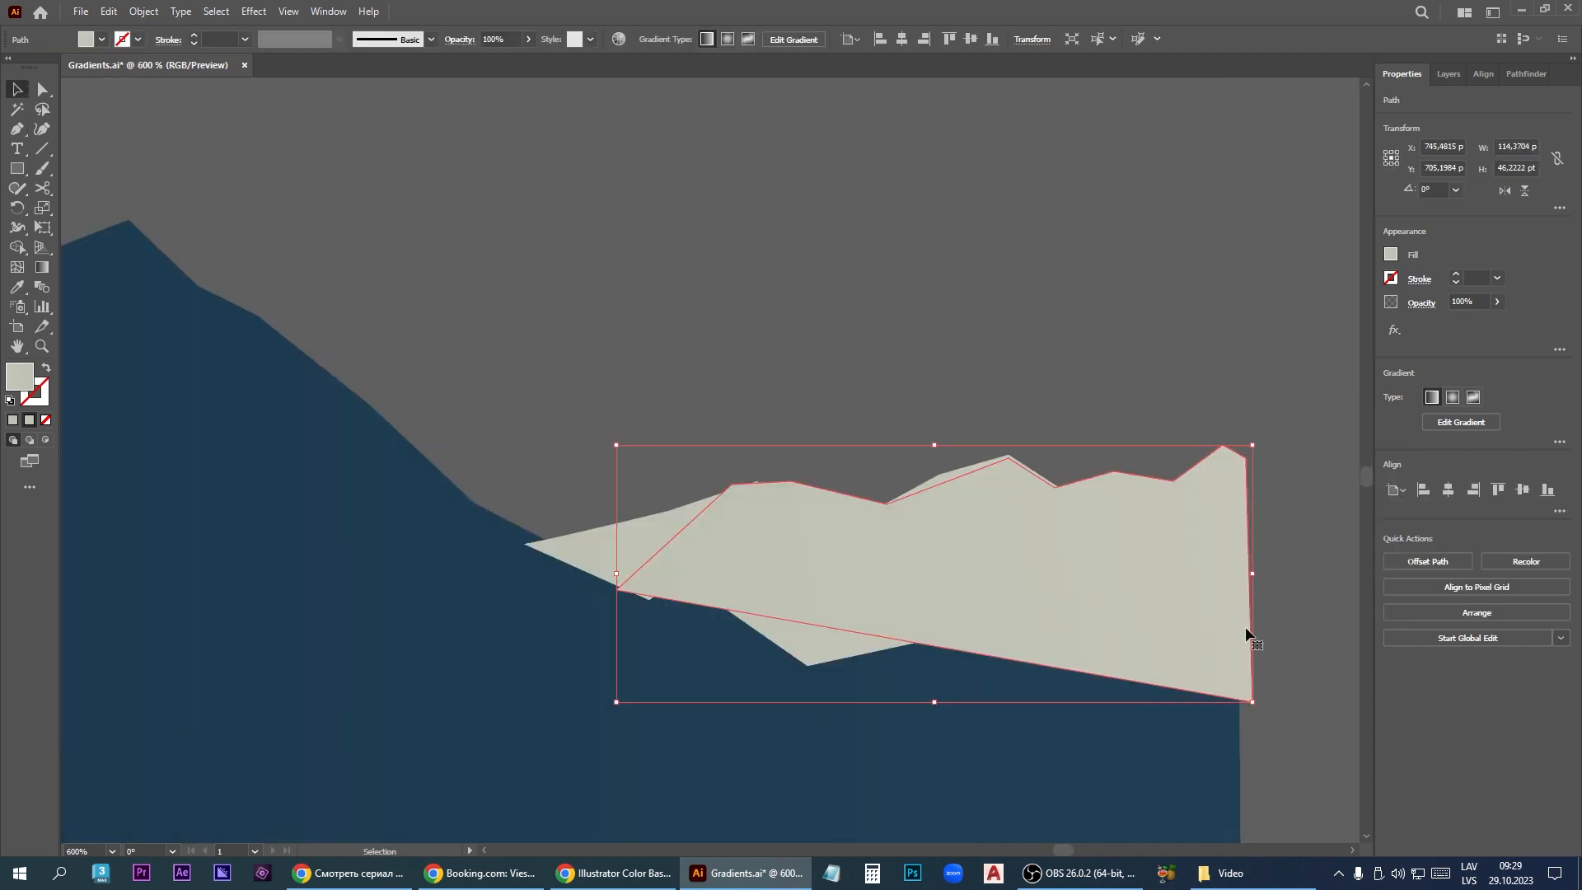
click(1476, 612)
click(1470, 682)
scroll(930, 569, down, 5)
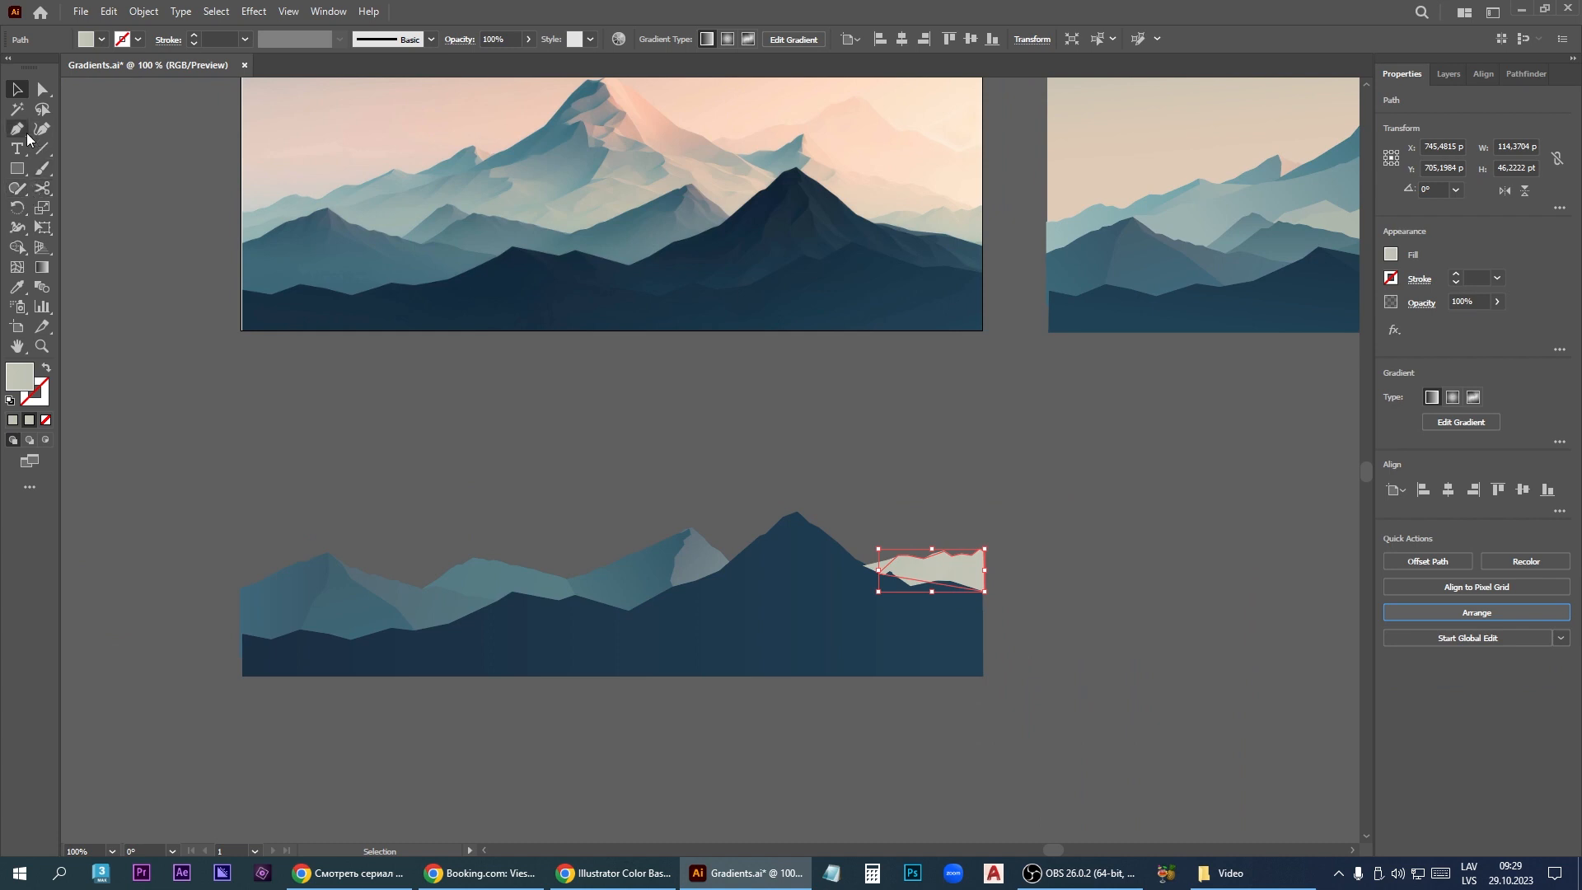
Step: Redraw the wide ridge's gradient from its crest downward and recolour both stops with colours sampled from the distant ridge
key(g)
mouse_move(927, 550)
mouse_down()
mouse_move(956, 594)
mouse_move(941, 595)
mouse_up()
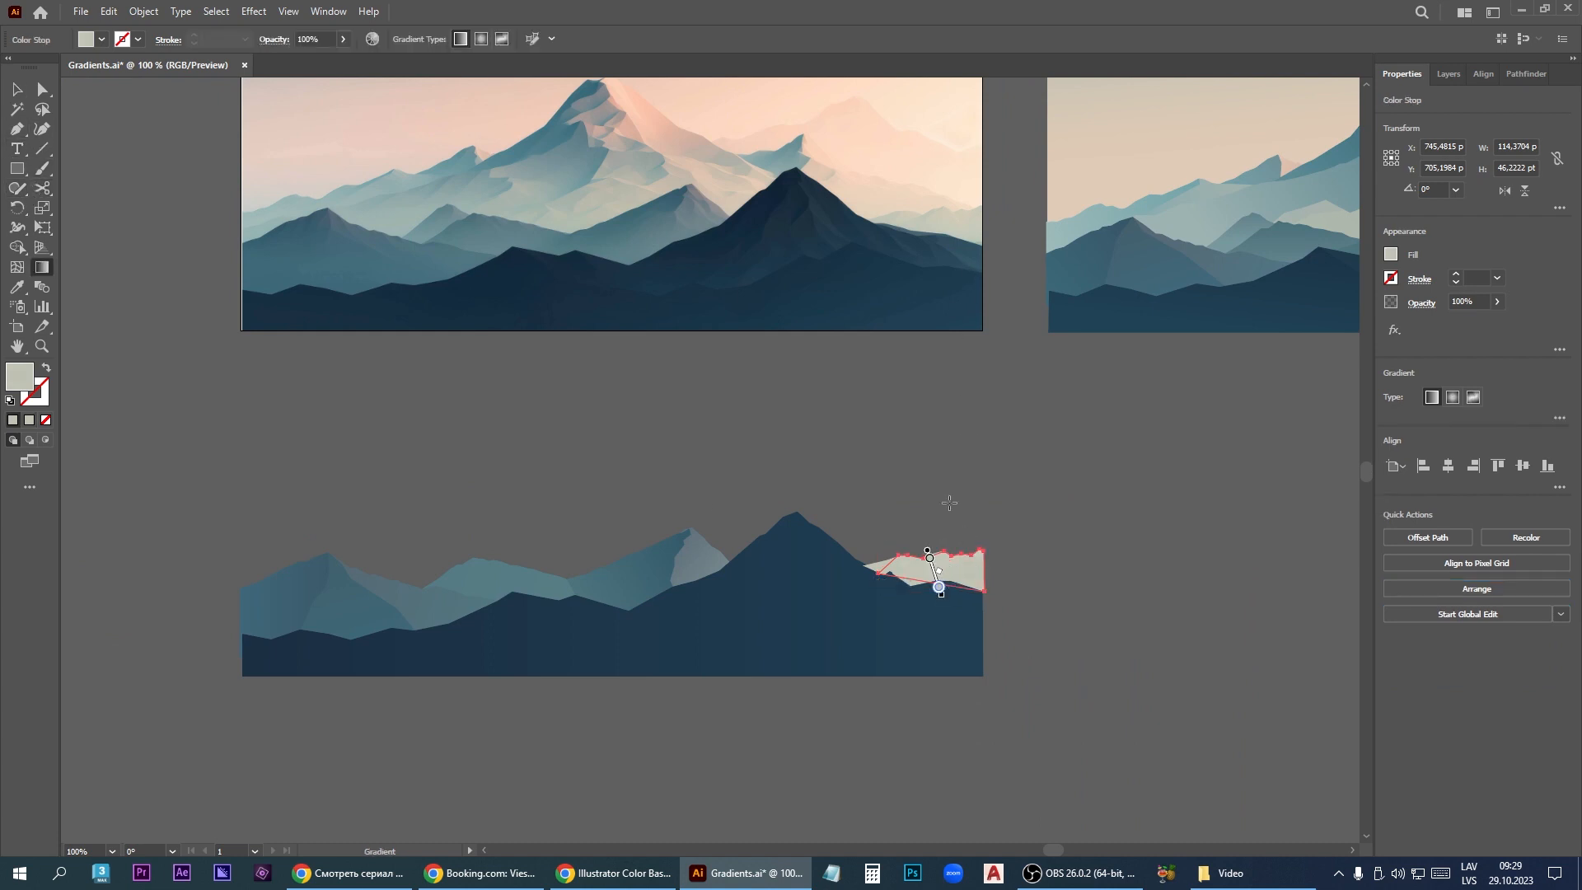
double_click(930, 558)
click(718, 671)
click(944, 211)
double_click(938, 586)
click(728, 700)
Step: Select all three pale ridge shapes and send them to the back behind the dark mountain
click(17, 89)
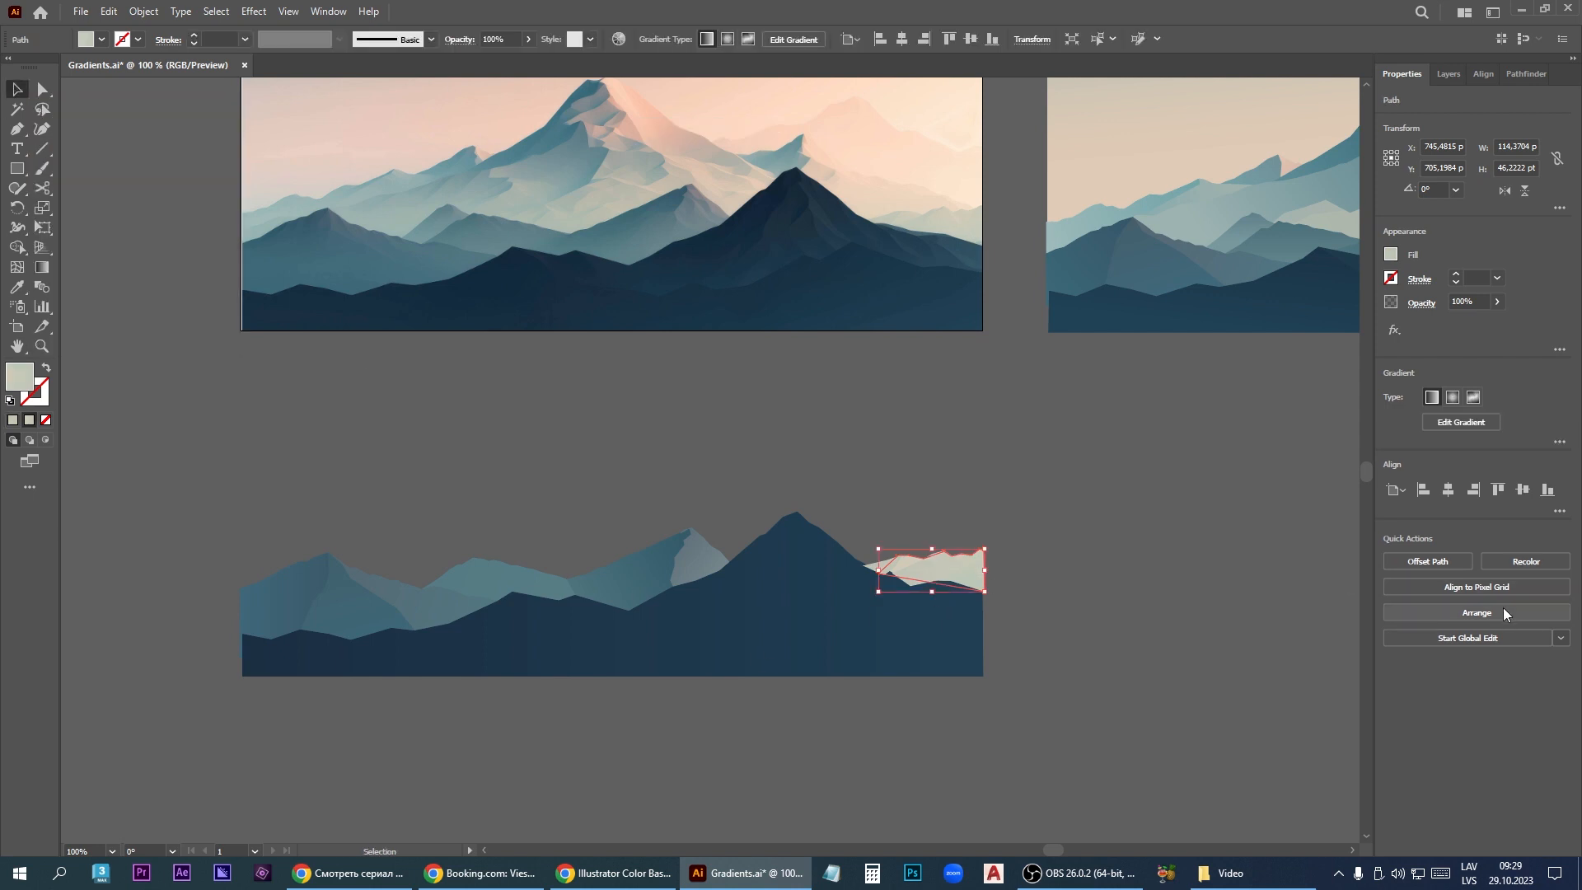
scroll(931, 587, up, 3)
click(822, 545)
shift+click(929, 565)
shift+click(1039, 561)
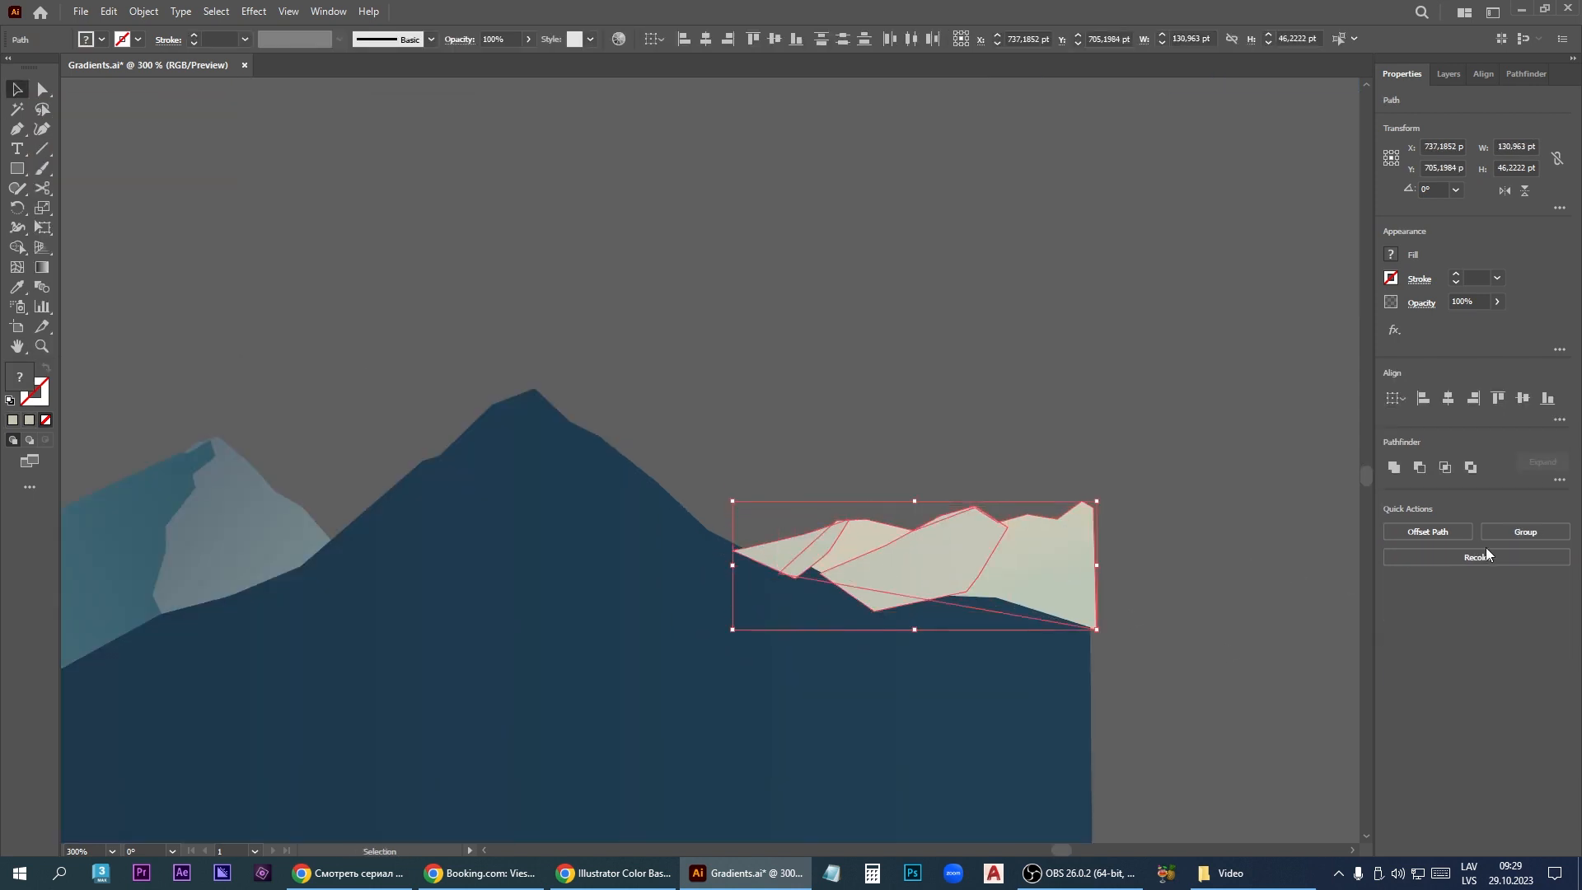
right_click(1019, 545)
mouse_move(1079, 456)
click(1236, 515)
click(972, 451)
Step: Select an anchor point on the wide pale ridge's upper edge with the Direct Selection tool
click(862, 541)
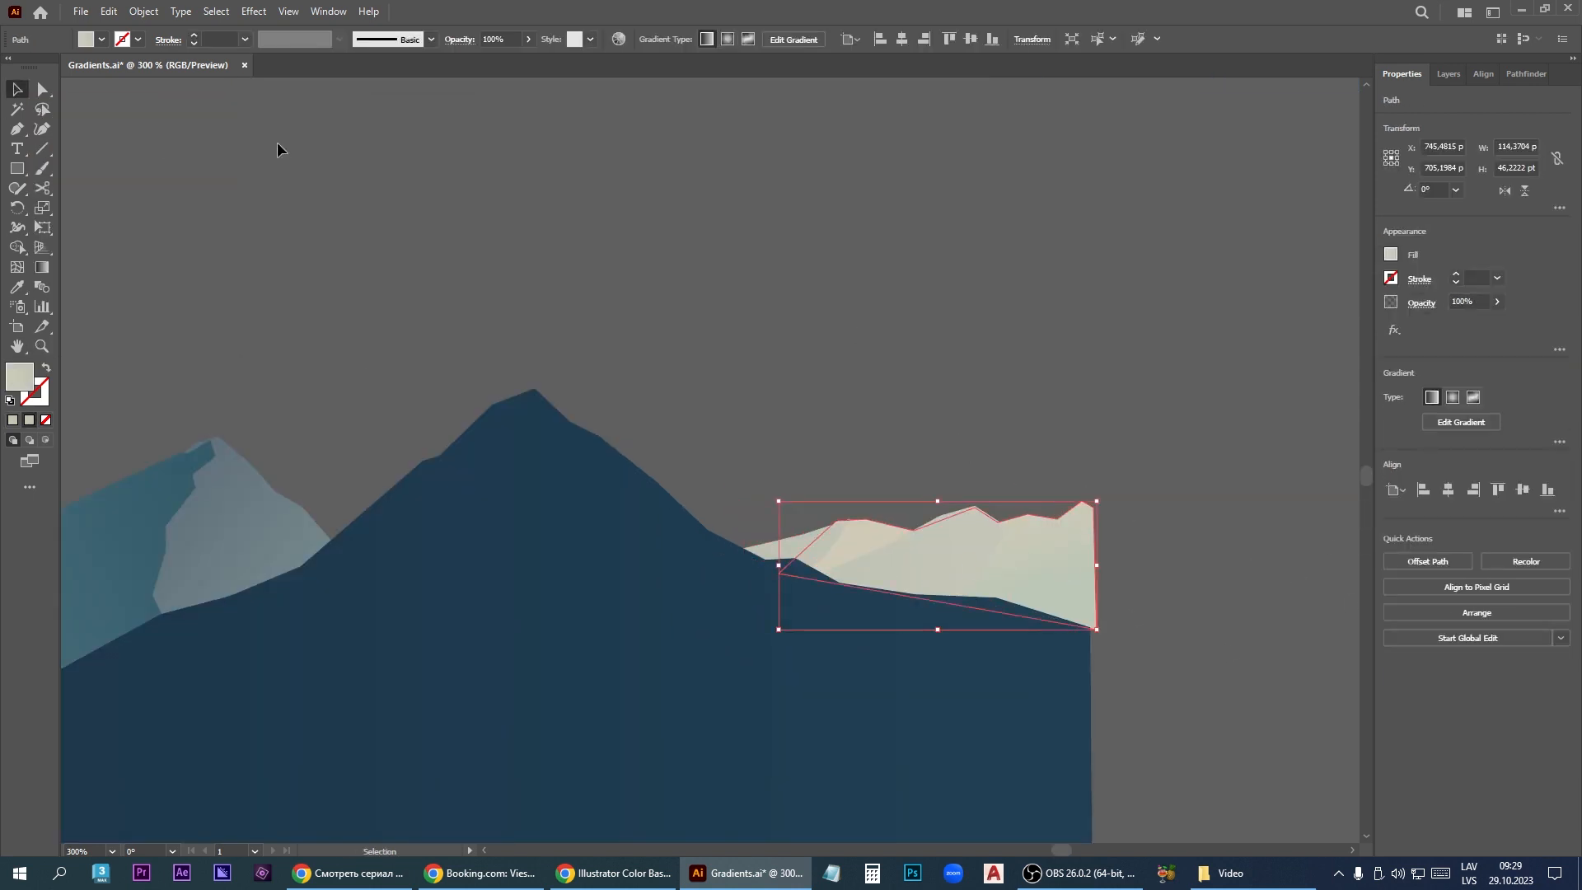
click(42, 89)
scroll(840, 520, up, 3)
click(830, 522)
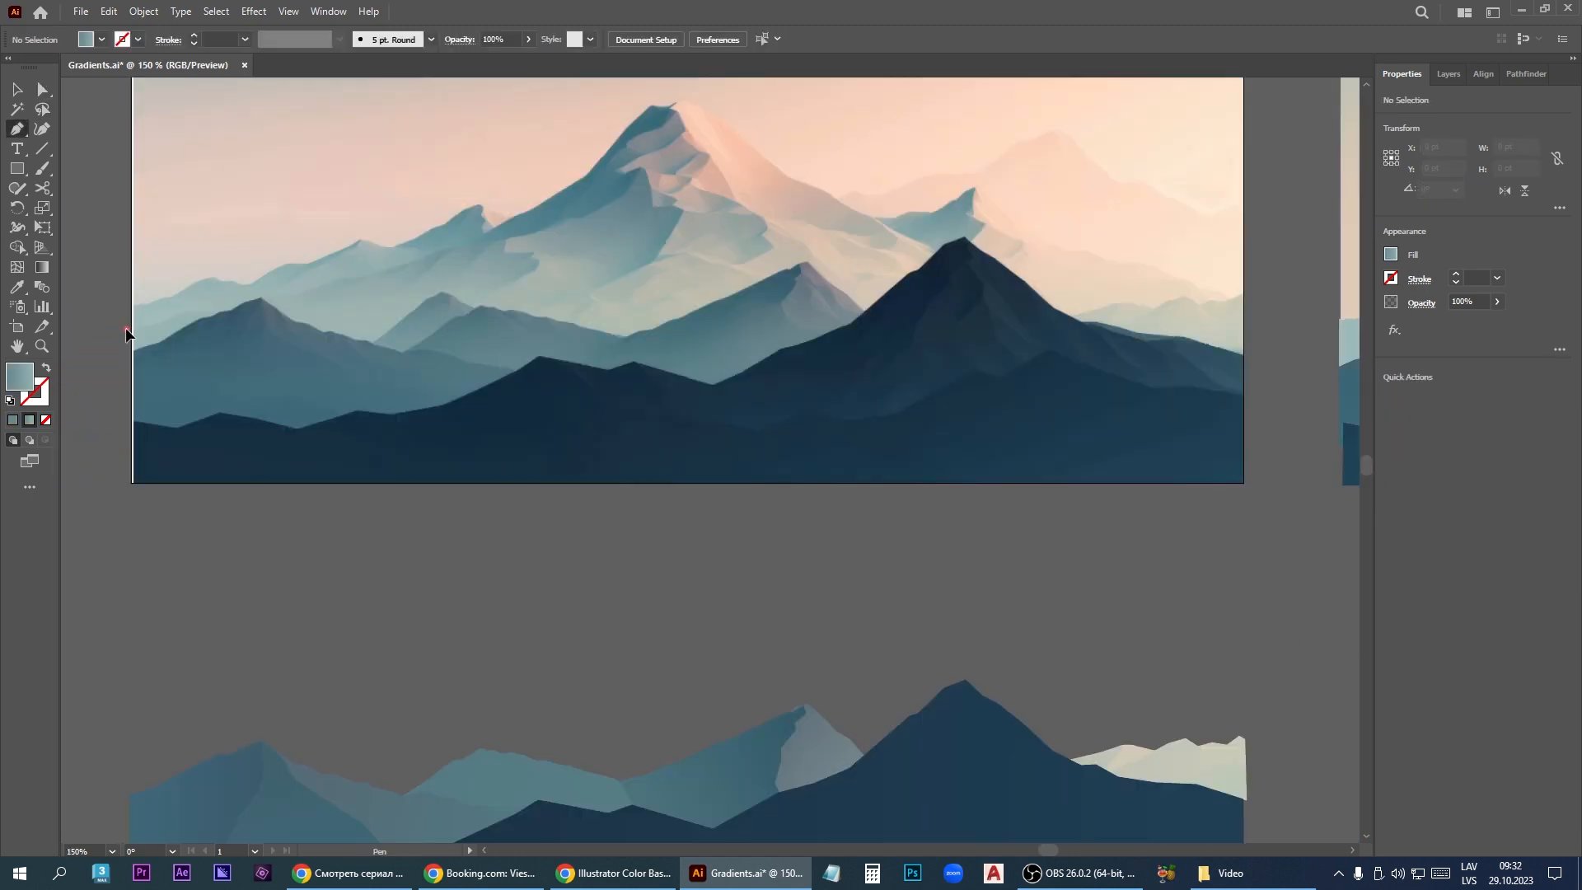
Step: Trace the distant slope rising from the image's left edge with the Pen tool and move the closed shape below the image
drag(141, 325, 189, 311)
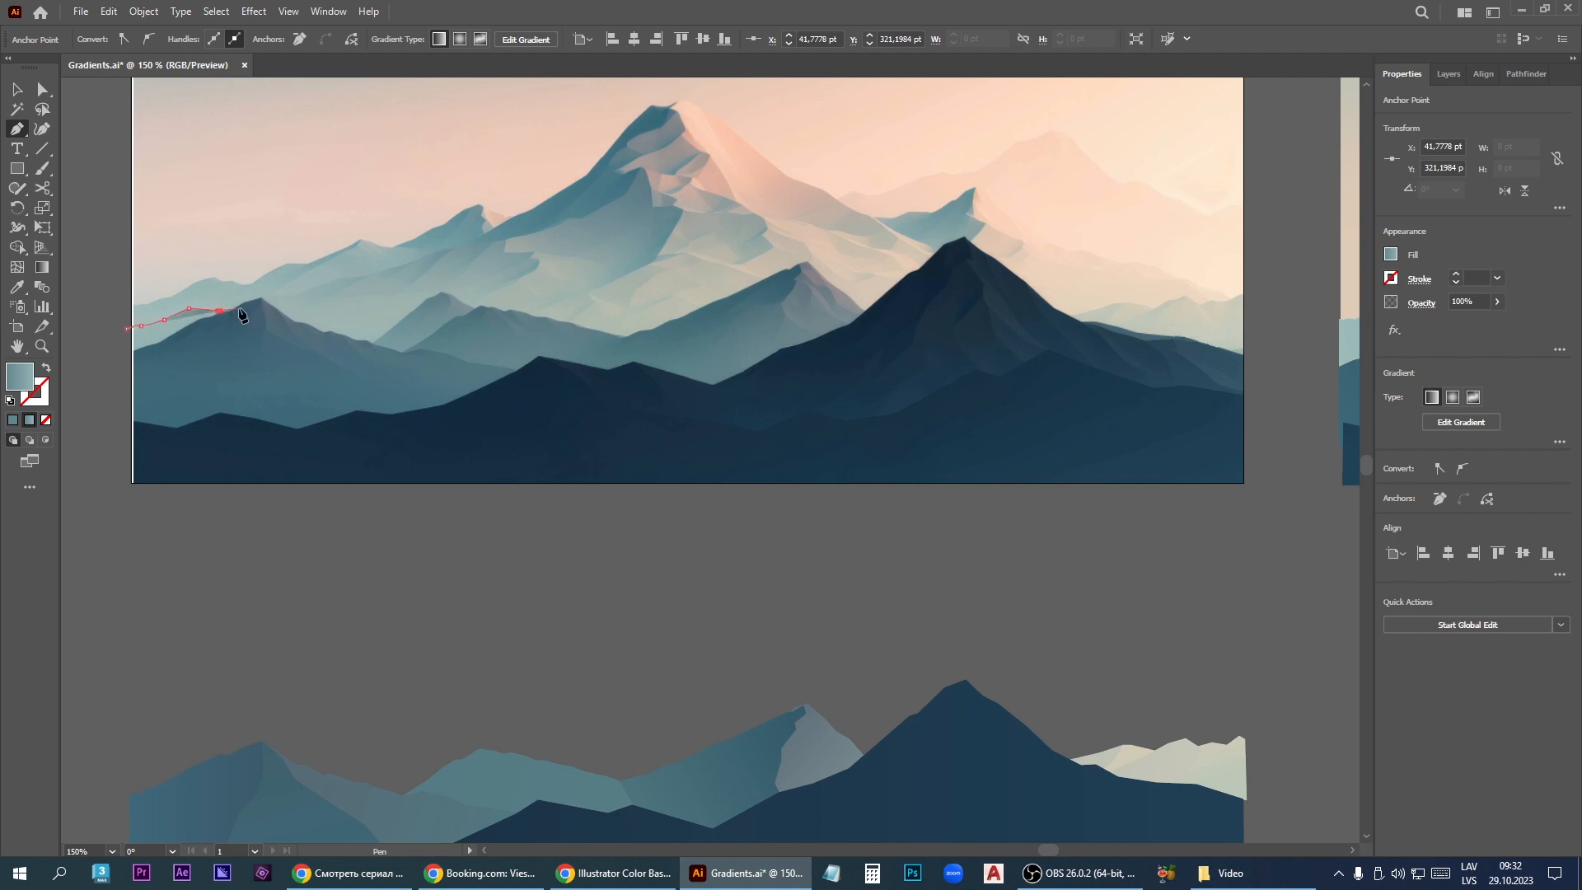
click(263, 298)
click(395, 268)
click(504, 249)
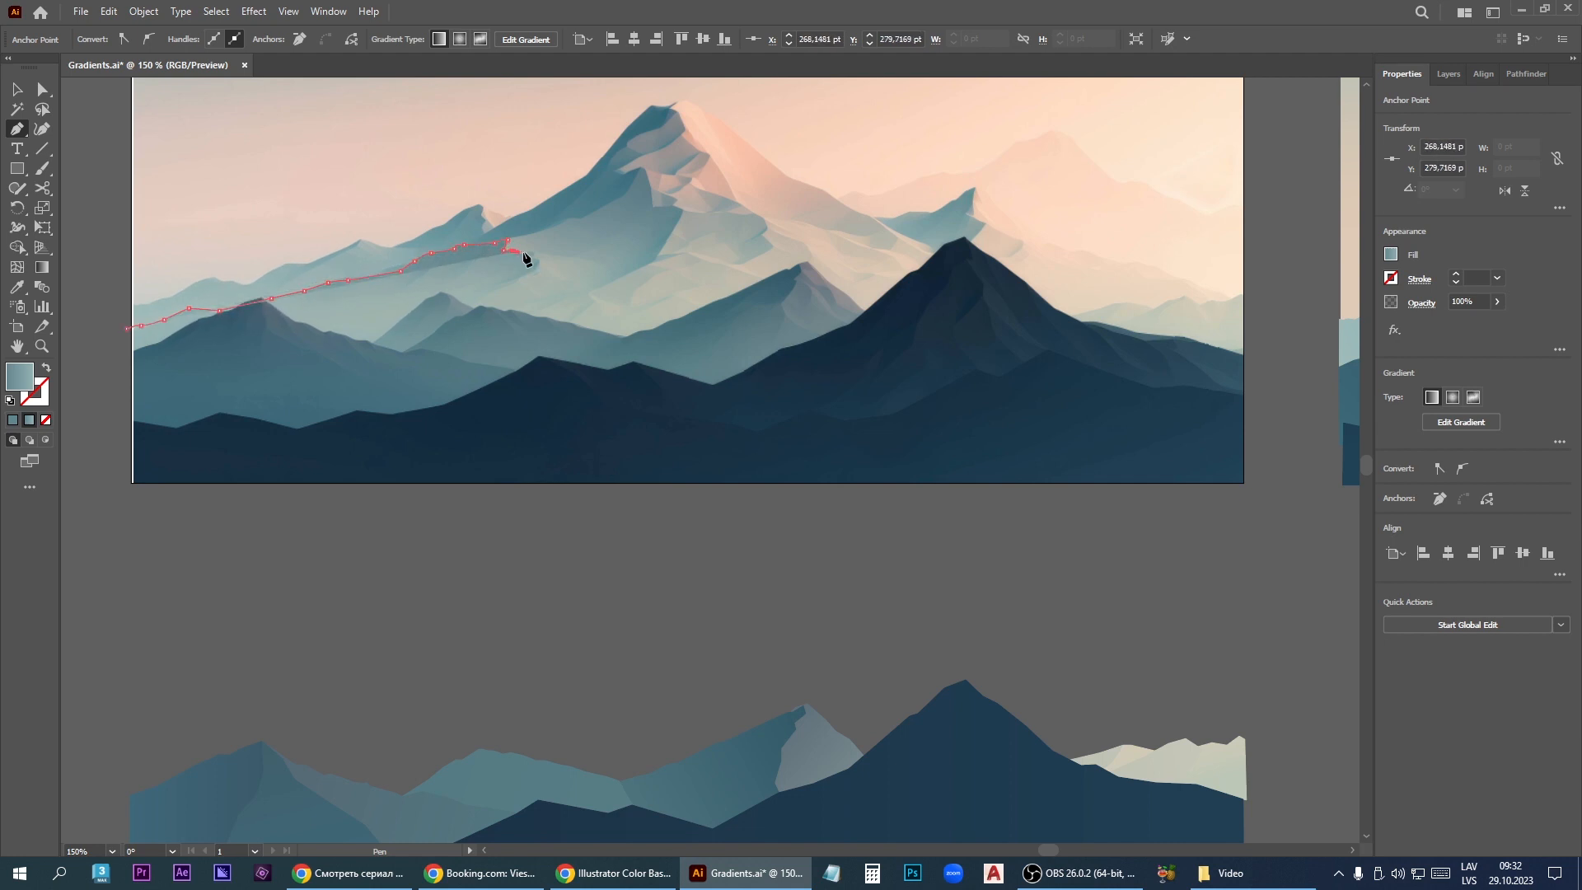
click(534, 251)
click(535, 262)
drag(534, 269, 527, 276)
click(496, 290)
click(460, 315)
click(397, 353)
click(130, 370)
click(128, 330)
click(17, 89)
drag(297, 321, 283, 761)
Step: Recolour both gradient stops of the left slope shape with colours sampled from the same slope in the image
click(38, 269)
double_click(508, 705)
click(298, 603)
click(506, 265)
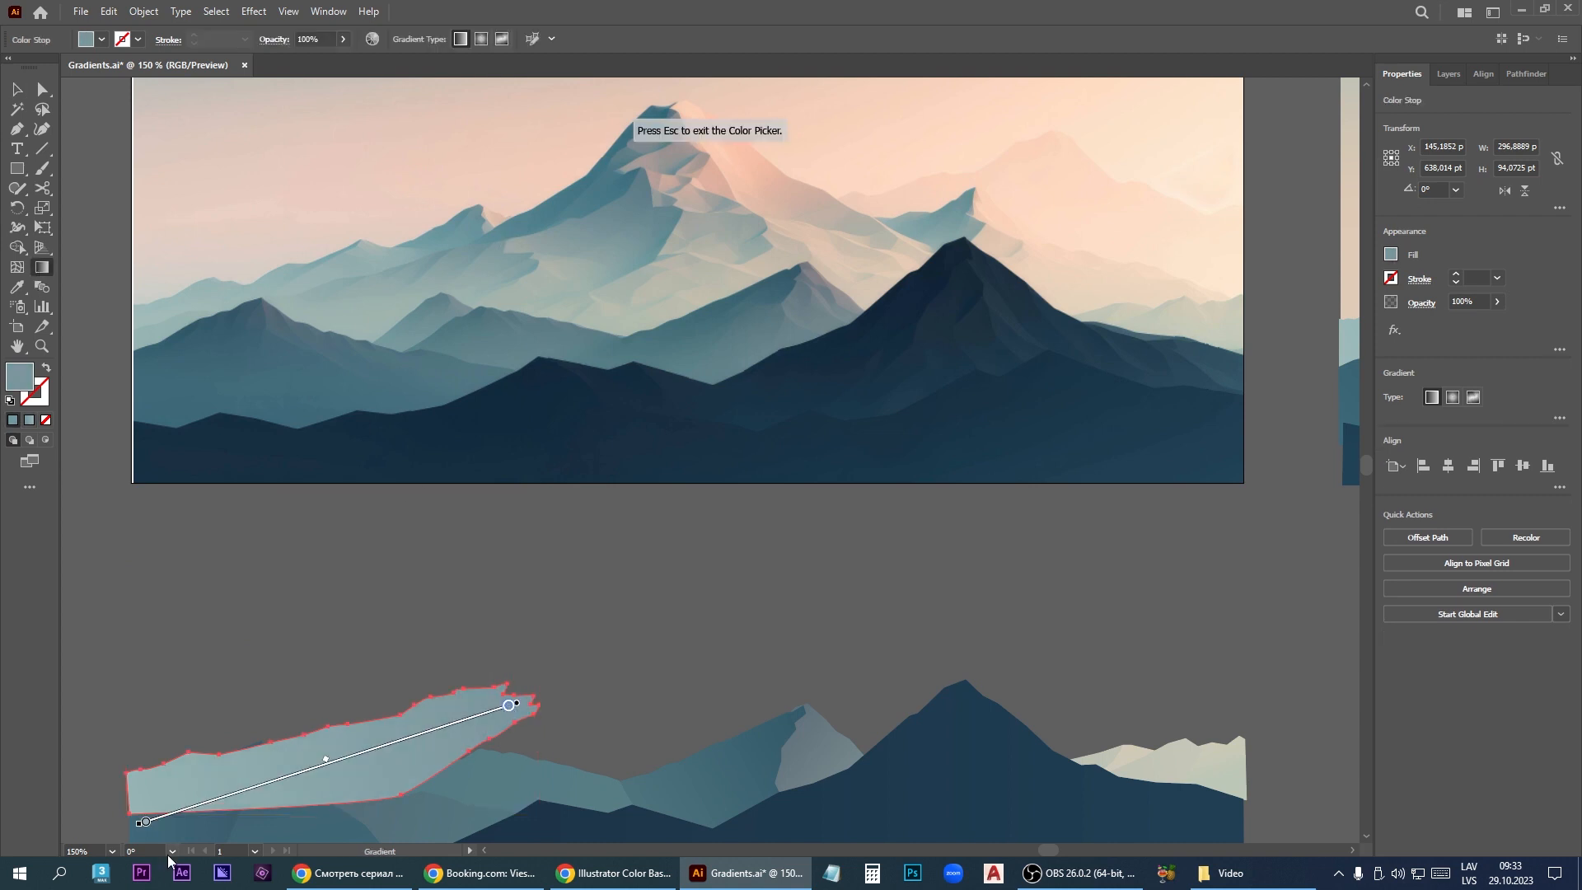
double_click(146, 821)
click(16, 719)
click(138, 337)
Step: Trace the main mountain's shaded left slope with the Pen tool and move the closed shape below the image beside the distant slope
click(16, 128)
click(456, 304)
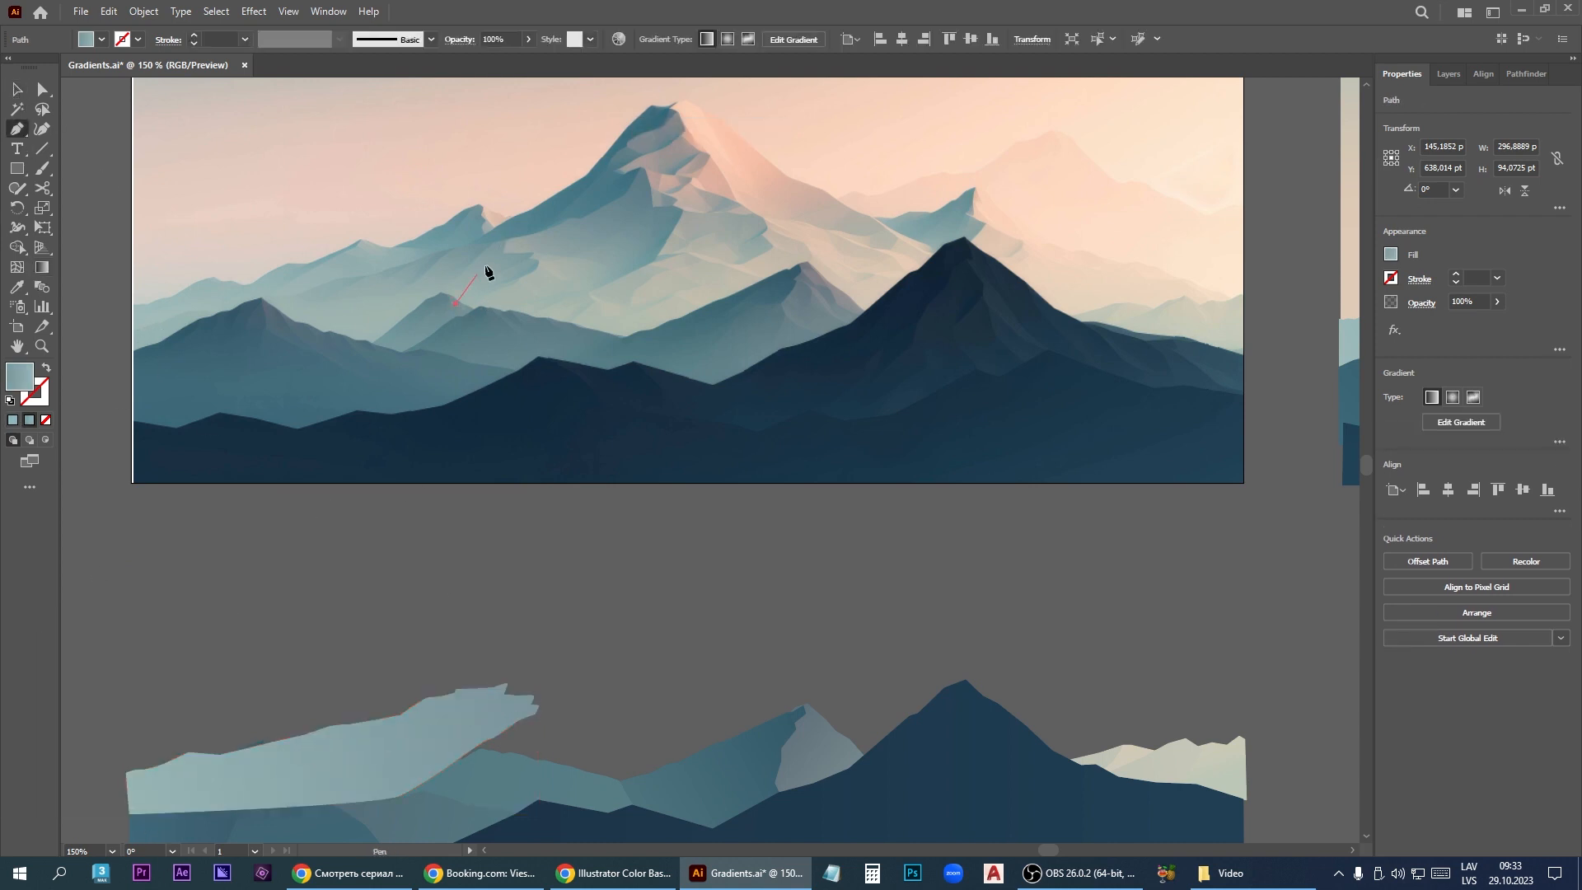
click(504, 240)
click(544, 229)
click(624, 196)
click(639, 168)
click(647, 168)
click(650, 178)
click(654, 194)
click(651, 203)
click(659, 205)
click(674, 205)
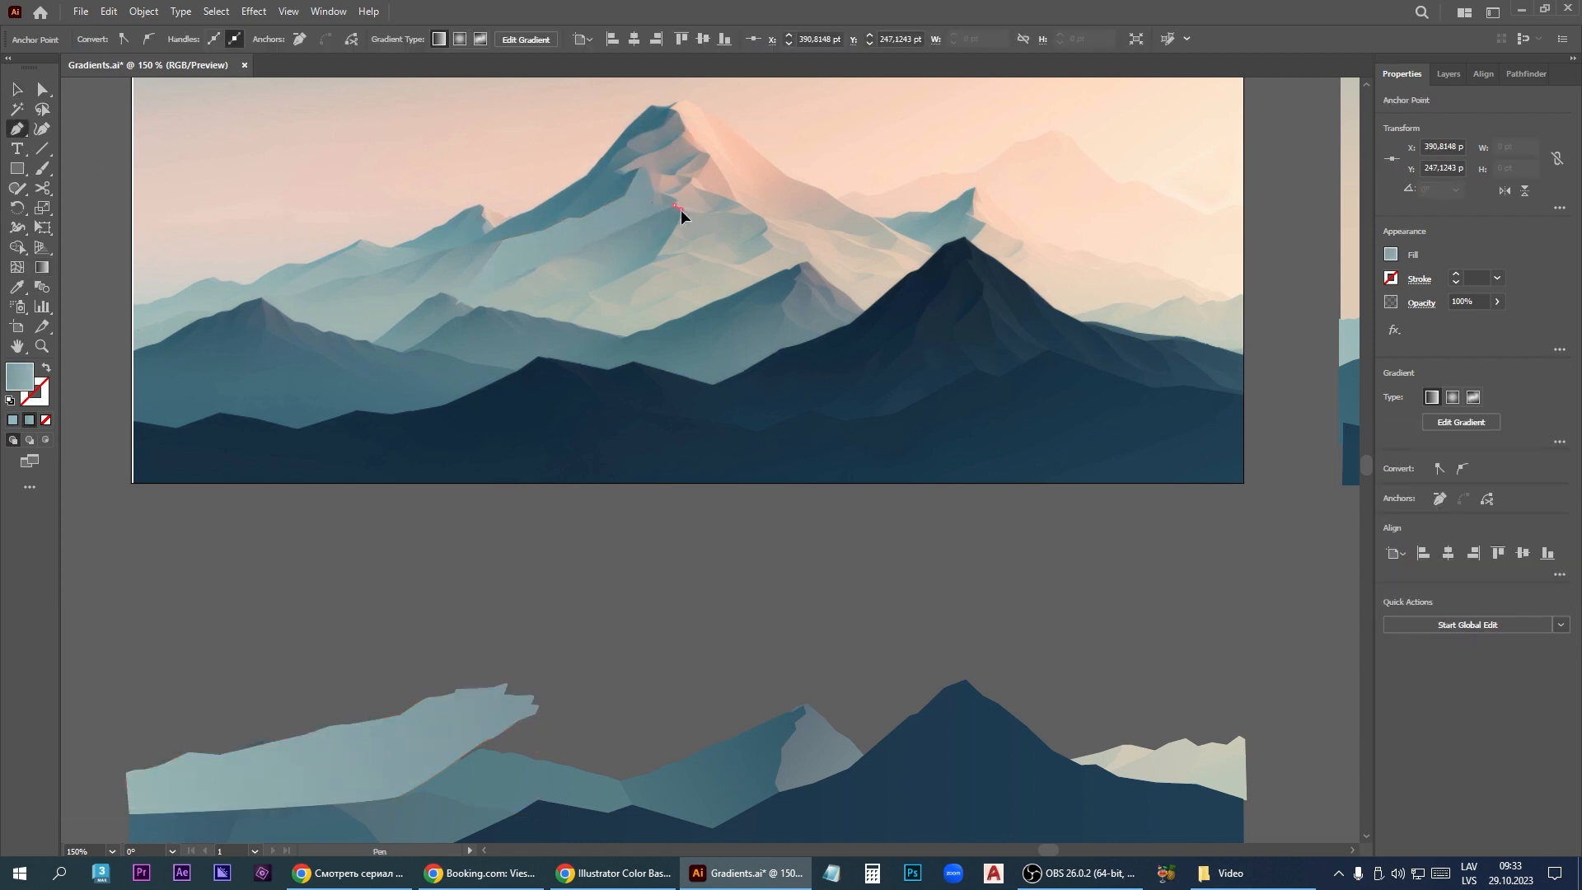
click(457, 305)
key(v)
drag(558, 265, 522, 704)
Step: Redraw the shaded slope's gradient diagonally downhill and recolour both stops with colours sampled from the main mountain
click(42, 267)
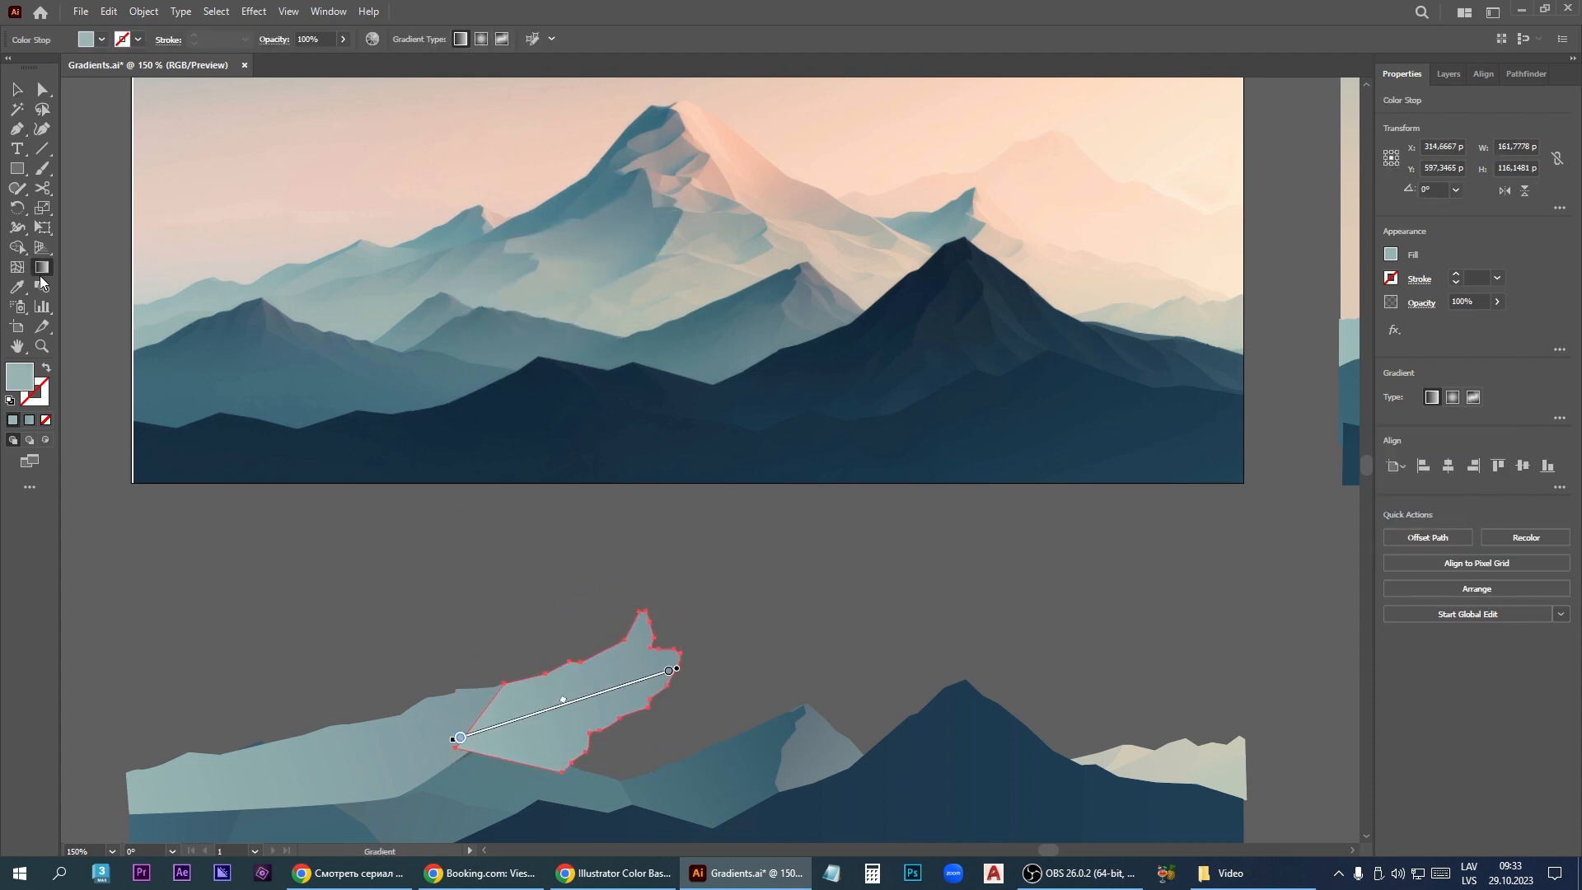
double_click(658, 635)
drag(664, 630, 444, 767)
click(445, 746)
click(655, 194)
key(Escape)
double_click(477, 769)
click(268, 667)
key(Escape)
Step: Shift the shaded slope's lower-left anchor point outward and send the shape to the back
key(a)
key(ctrl+z)
click(455, 748)
right_click(626, 681)
click(836, 662)
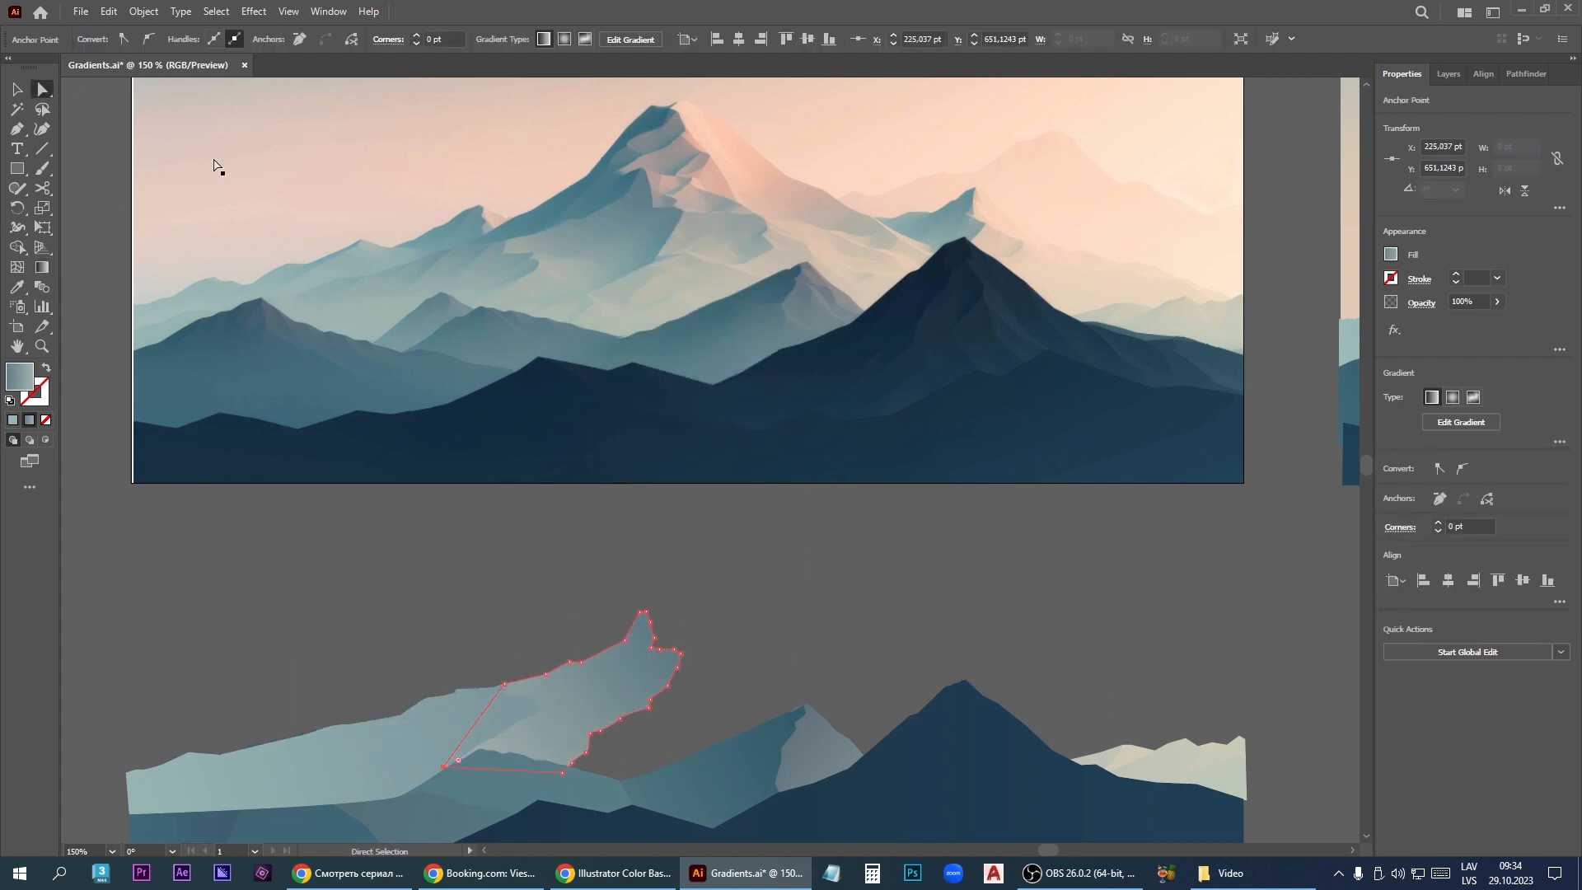
Step: Trace the pale lower slope between the shaded slope and the nearer mountains with the Pen tool as a closed shape
key(p)
click(524, 315)
click(566, 299)
click(589, 290)
click(599, 282)
click(630, 273)
click(642, 267)
click(657, 262)
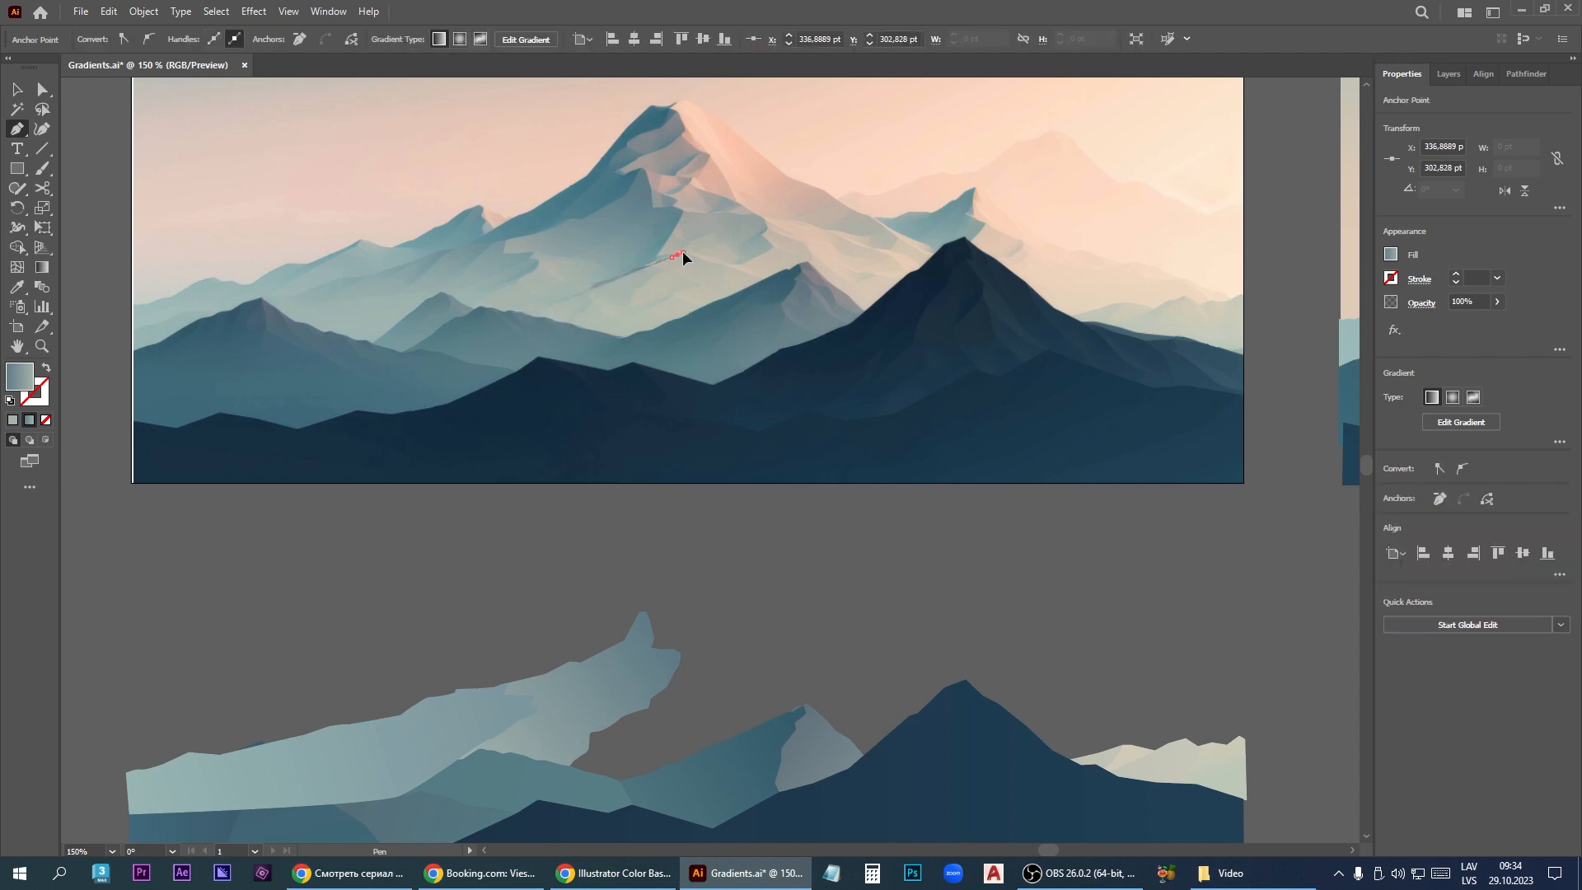
click(701, 334)
click(588, 347)
click(525, 315)
Step: Move the pale lower slope shape below the image under the shaded slope and send it to the back
key(v)
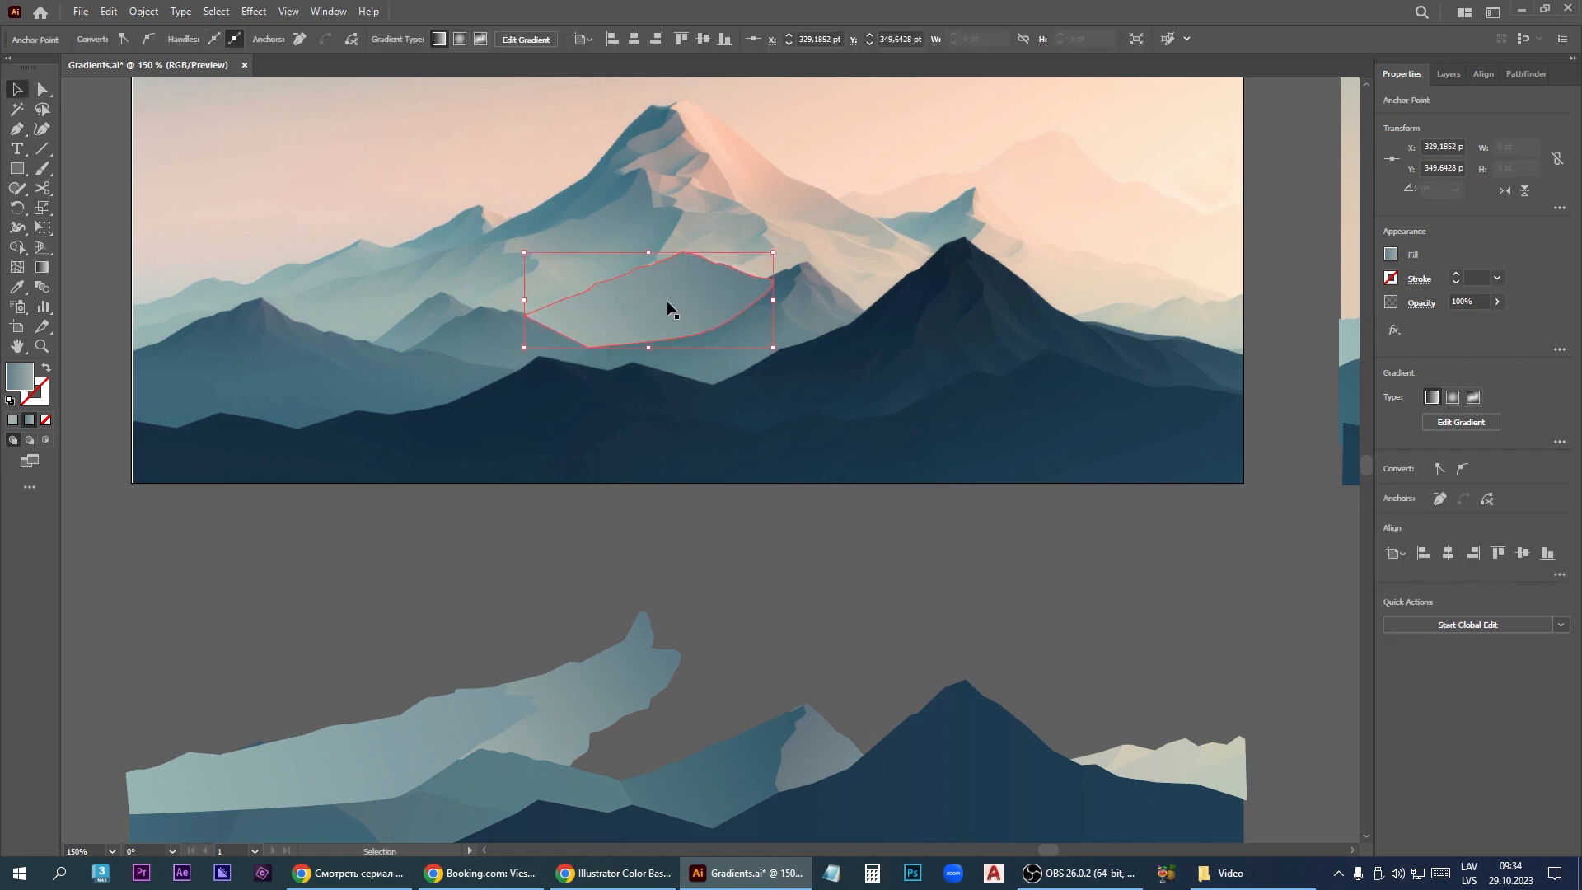
drag(669, 310, 641, 740)
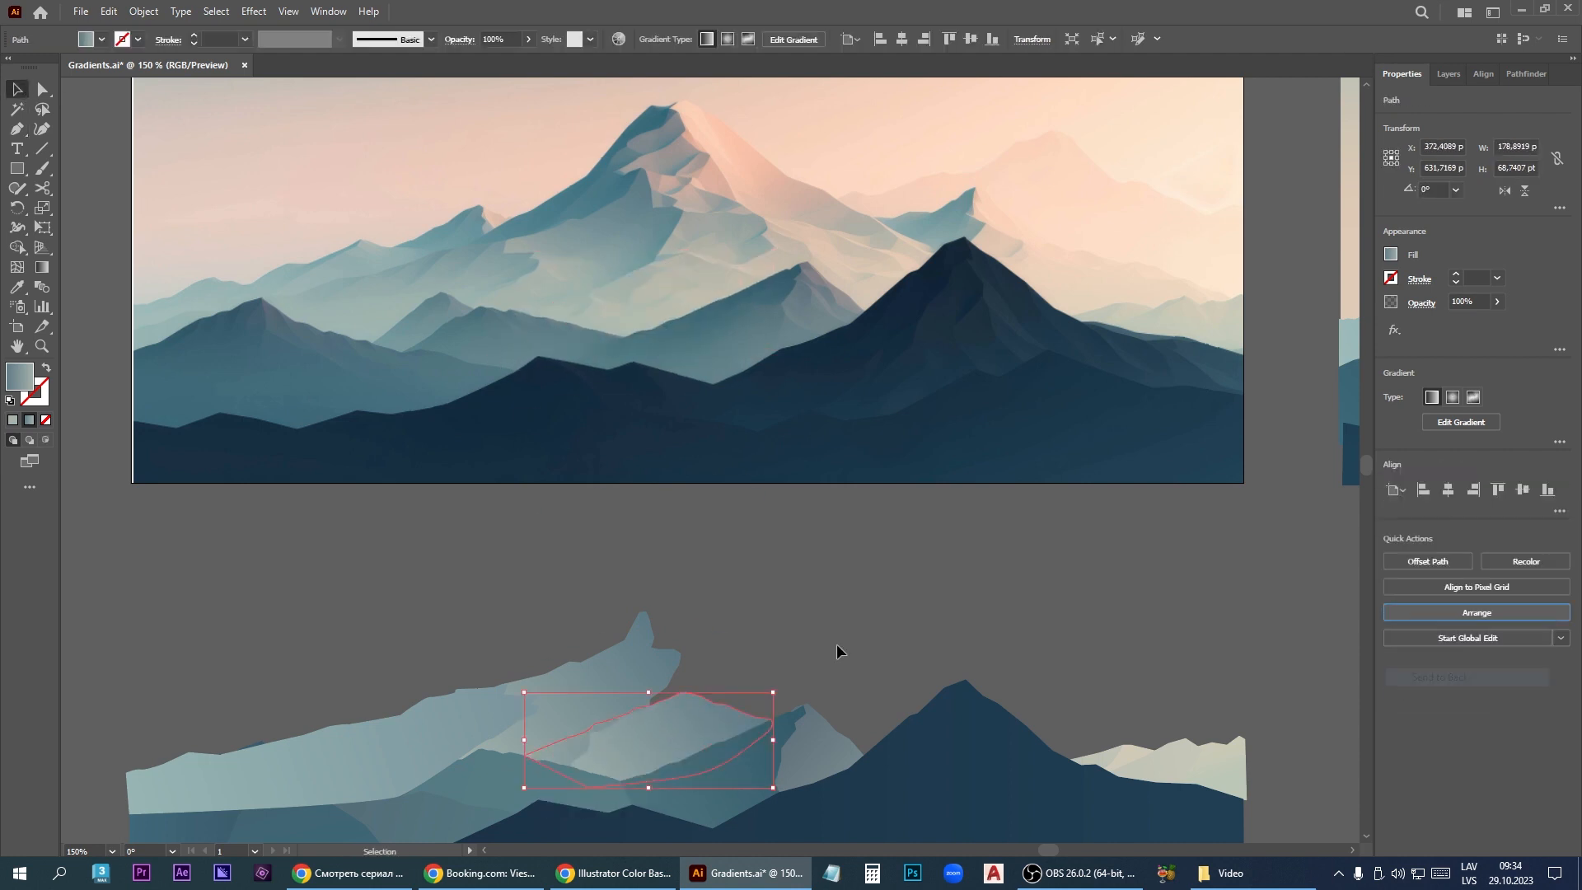
Step: Redraw the pale lower slope's gradient diagonally downhill and recolour both stops with colours sampled from the image
key(g)
drag(759, 716, 575, 761)
double_click(758, 716)
click(545, 615)
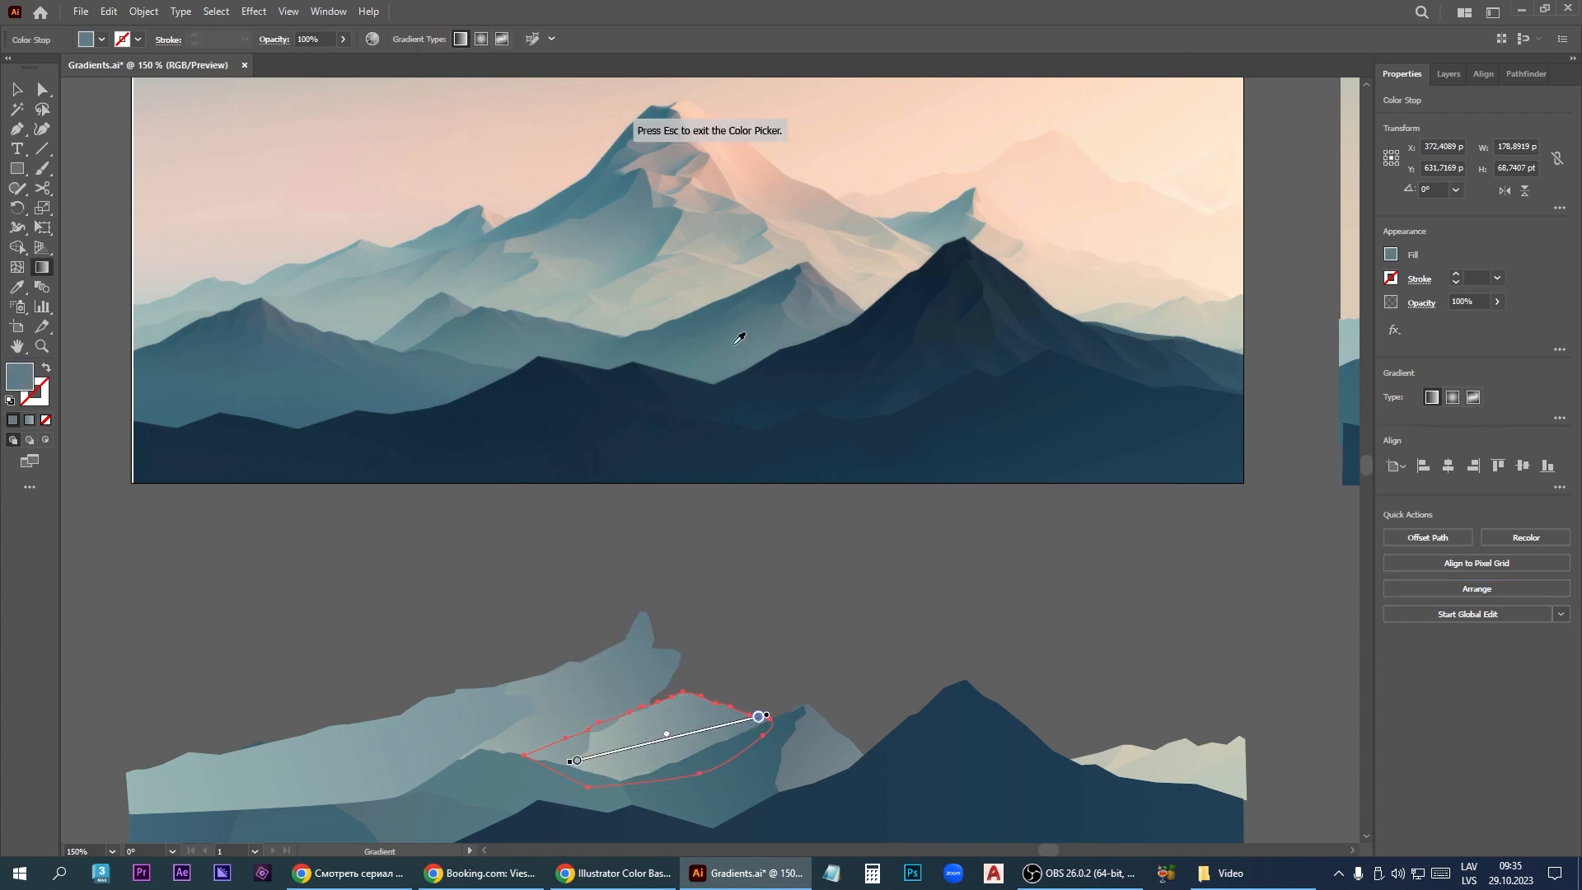
click(739, 335)
double_click(577, 761)
click(365, 657)
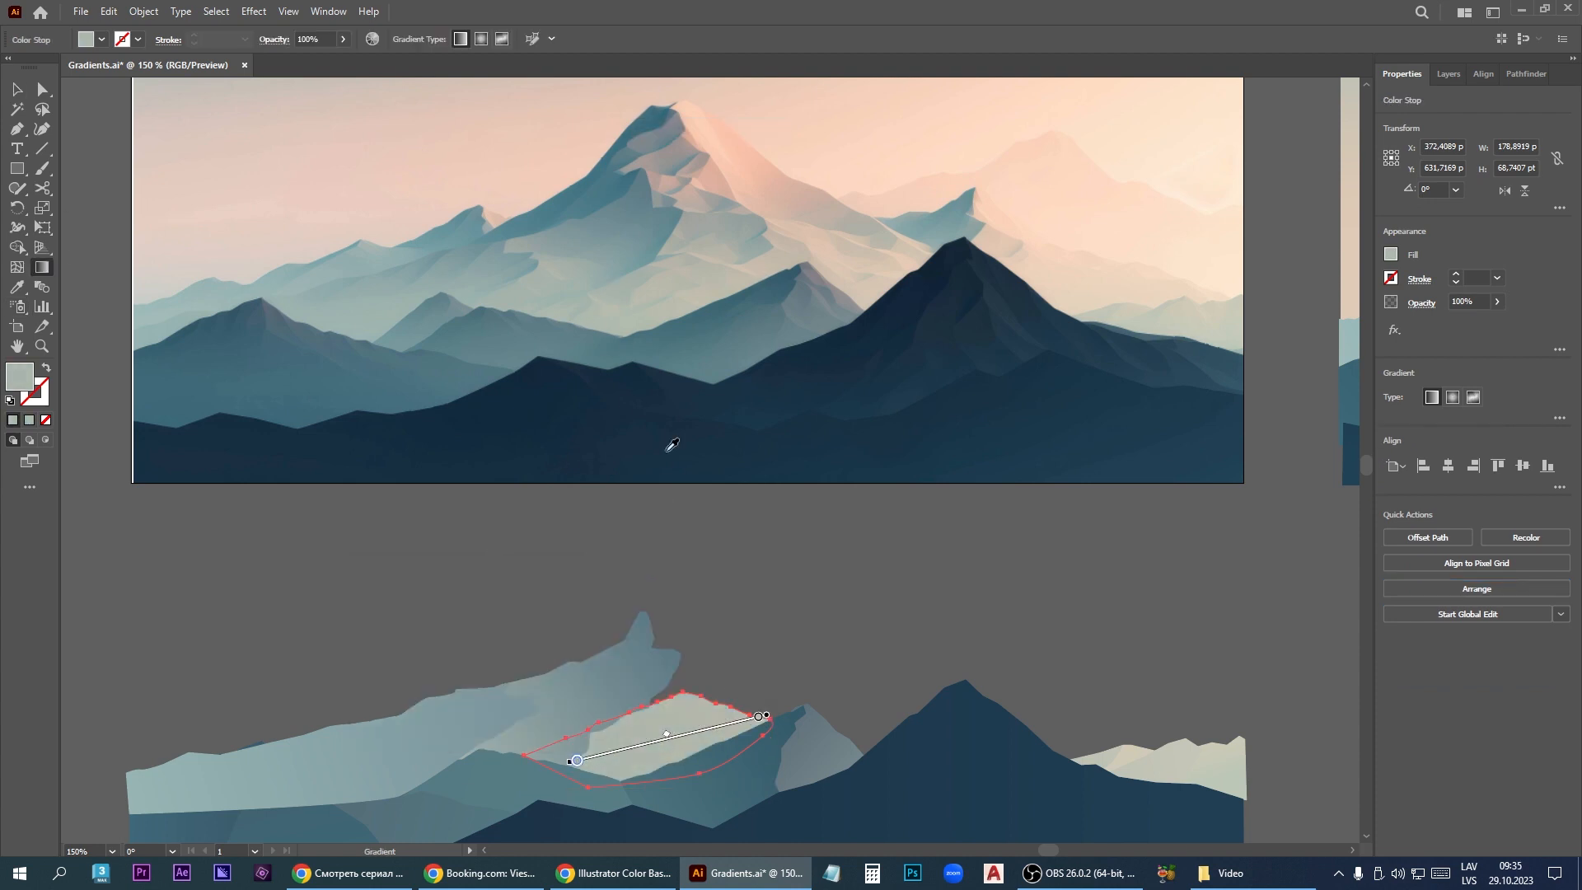
Step: Trace the main mountain's central face from the summit down to the nearer mountains with the Pen tool and move it below the image
click(16, 128)
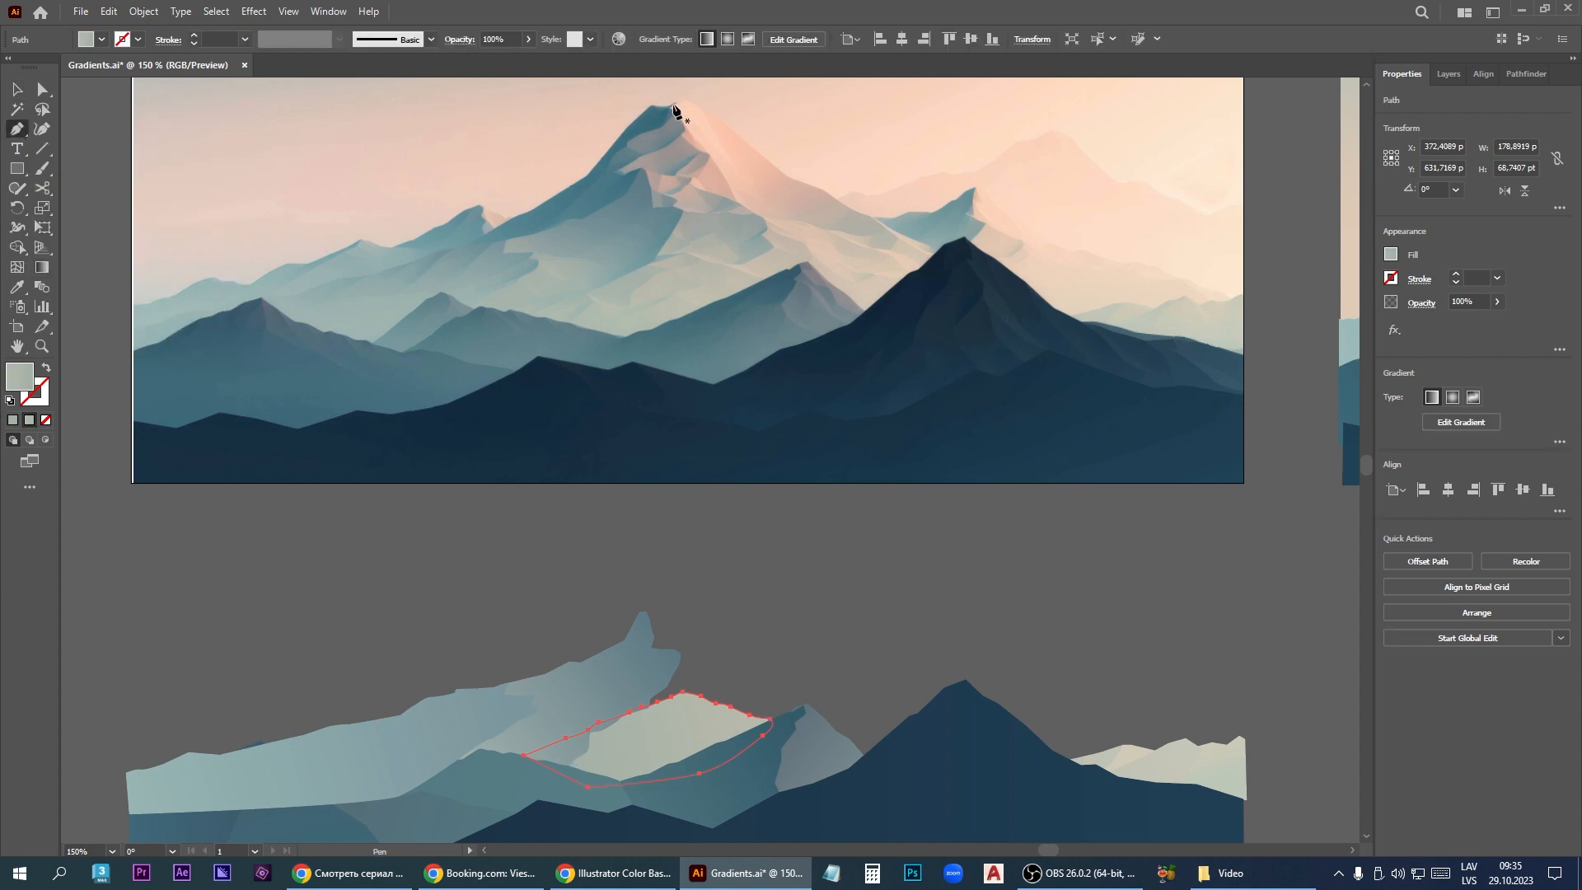
click(649, 269)
click(642, 262)
click(674, 222)
click(646, 211)
click(639, 172)
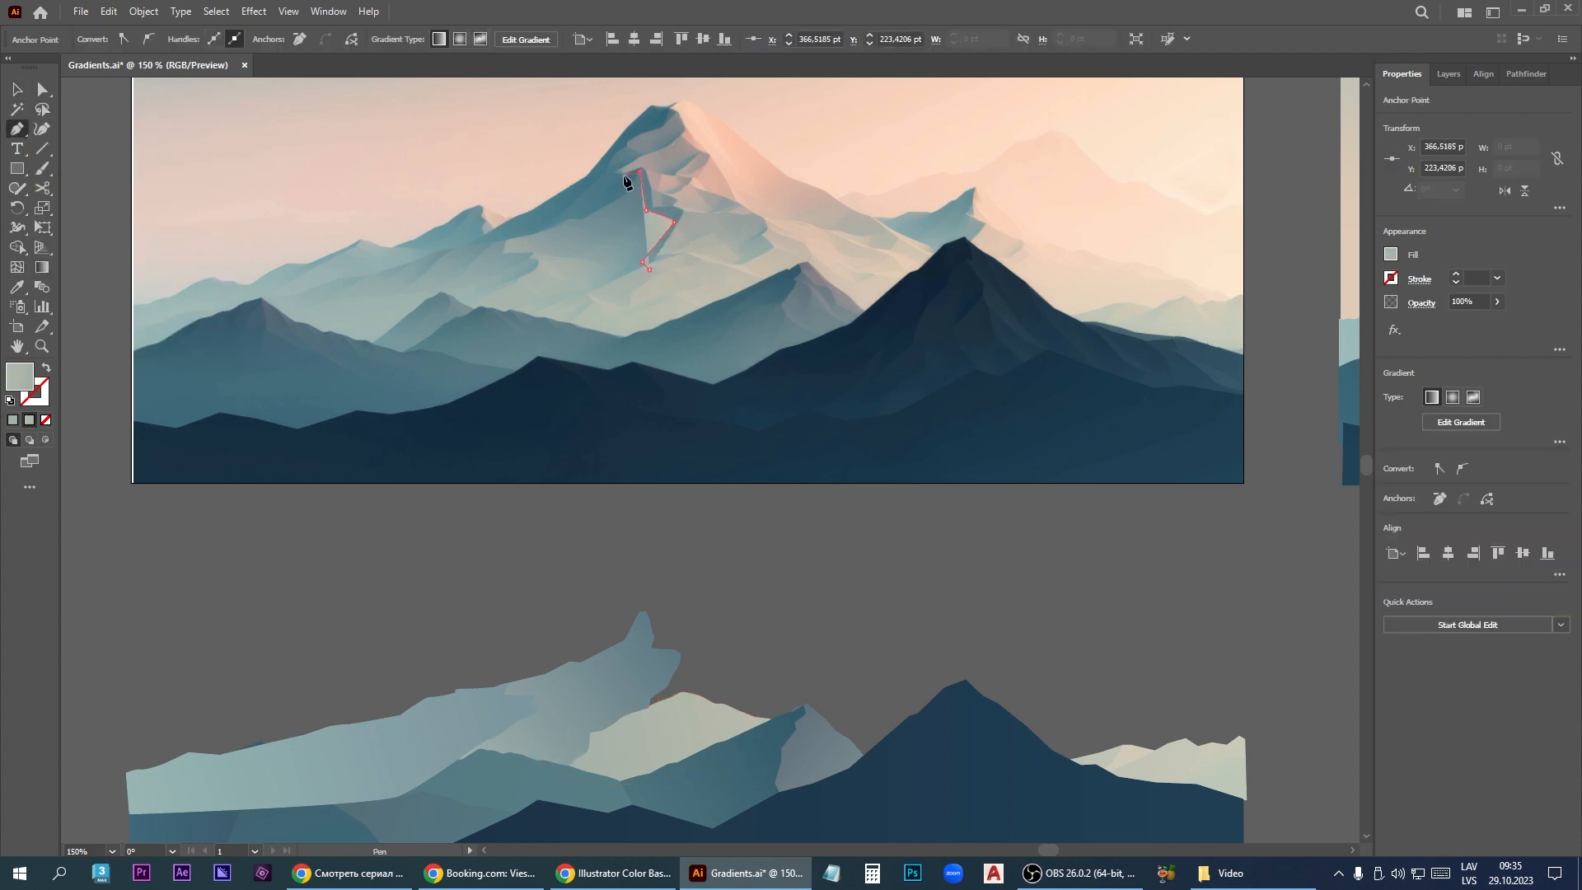
click(621, 174)
click(641, 154)
click(628, 143)
click(666, 127)
click(670, 108)
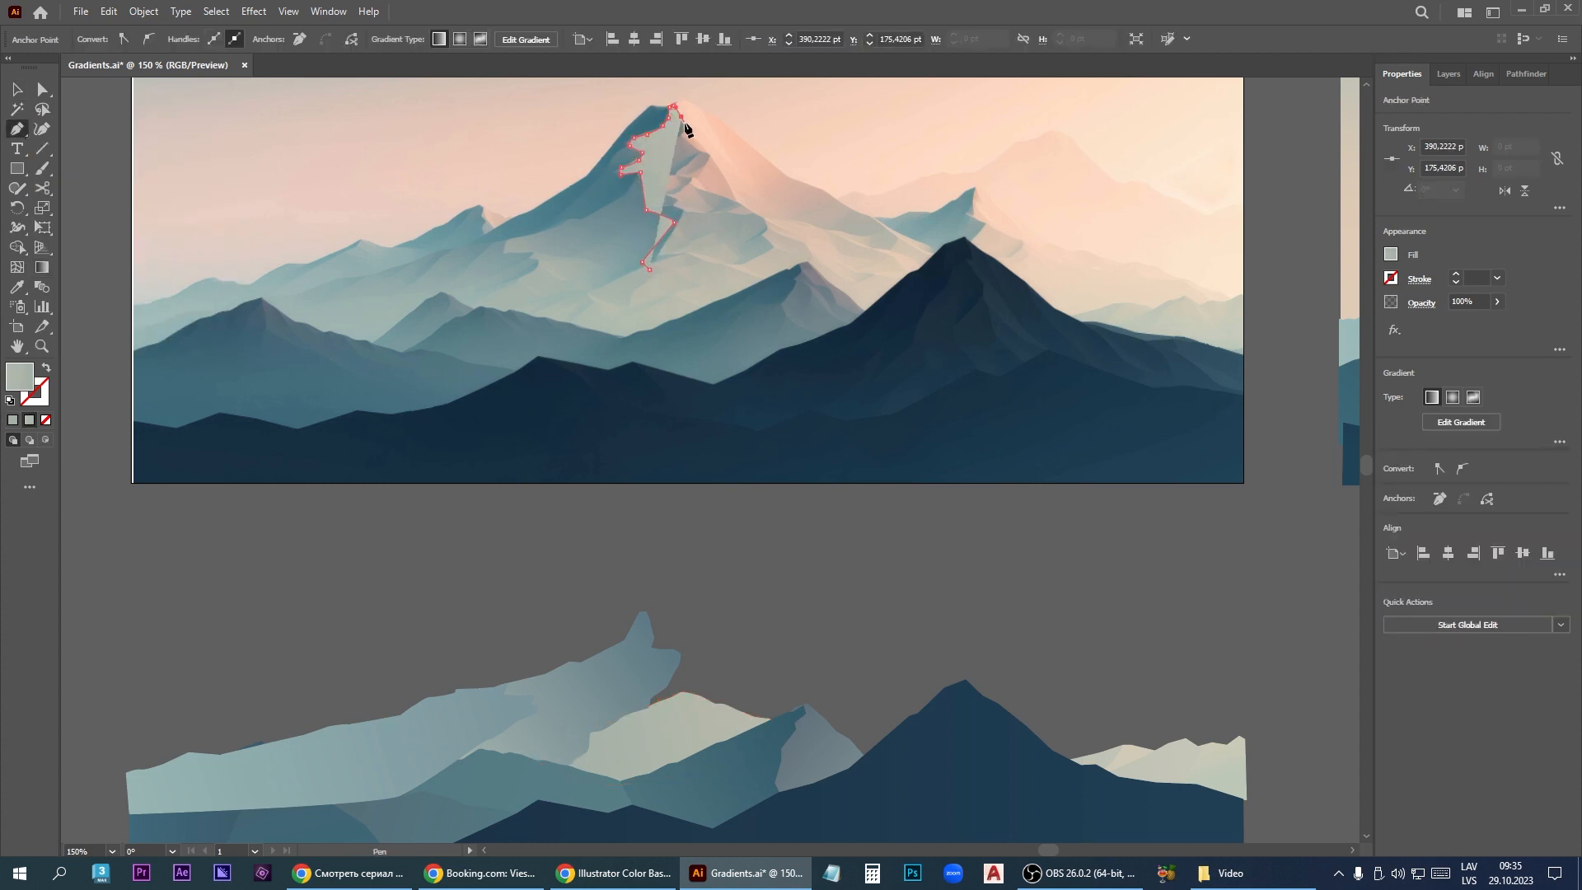
click(710, 154)
click(698, 178)
click(772, 247)
click(651, 272)
key(v)
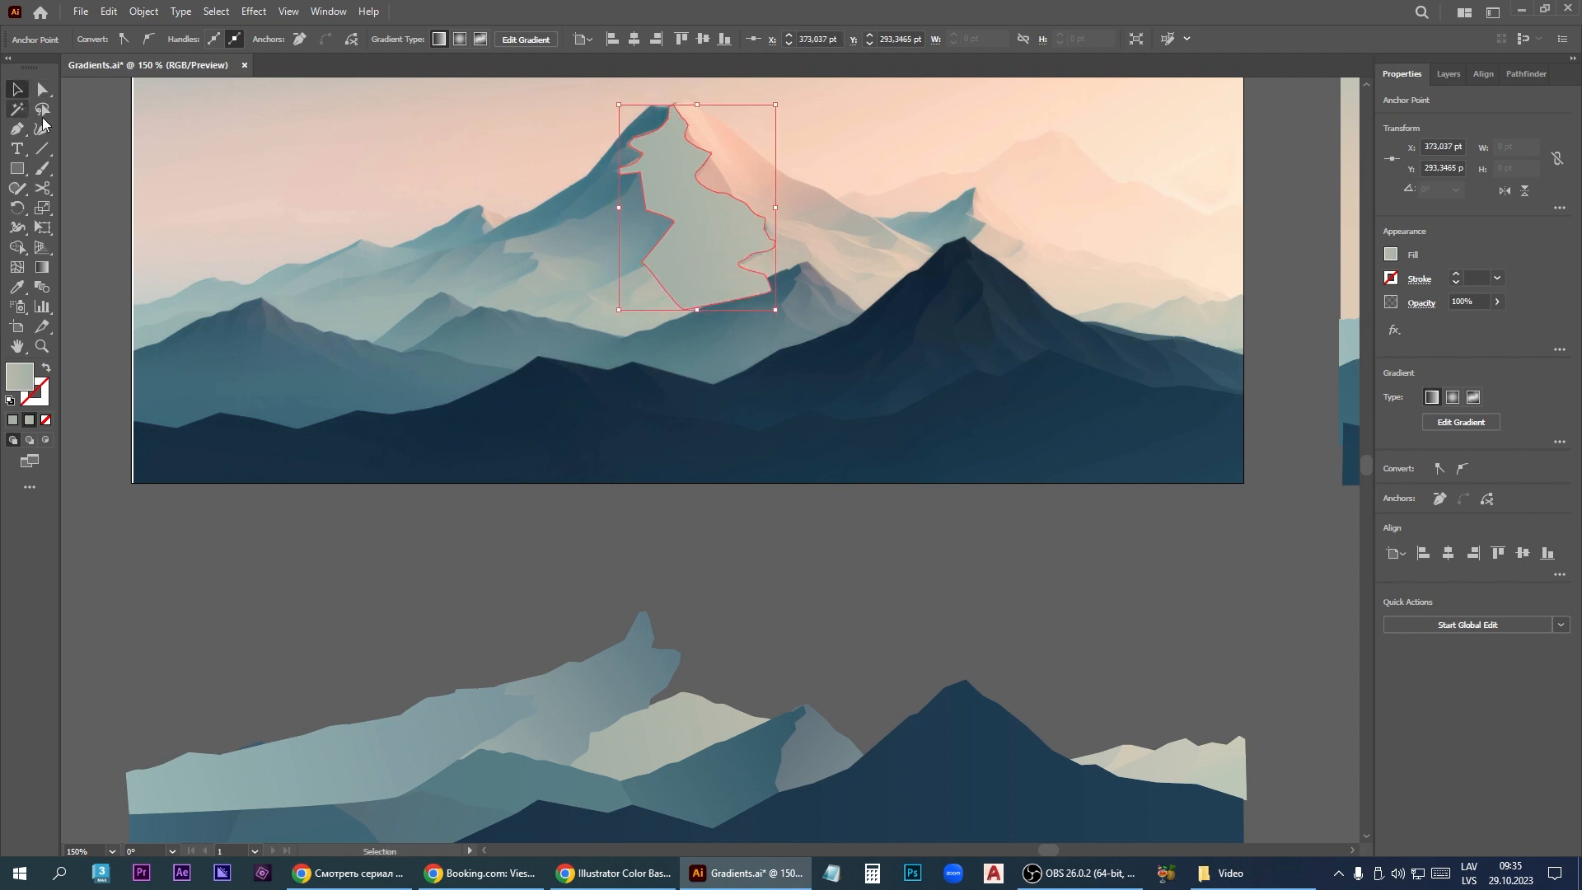
drag(669, 176, 671, 618)
Step: Redraw the central face's gradient from summit to base and recolour both stops with colours sampled from the image
key(g)
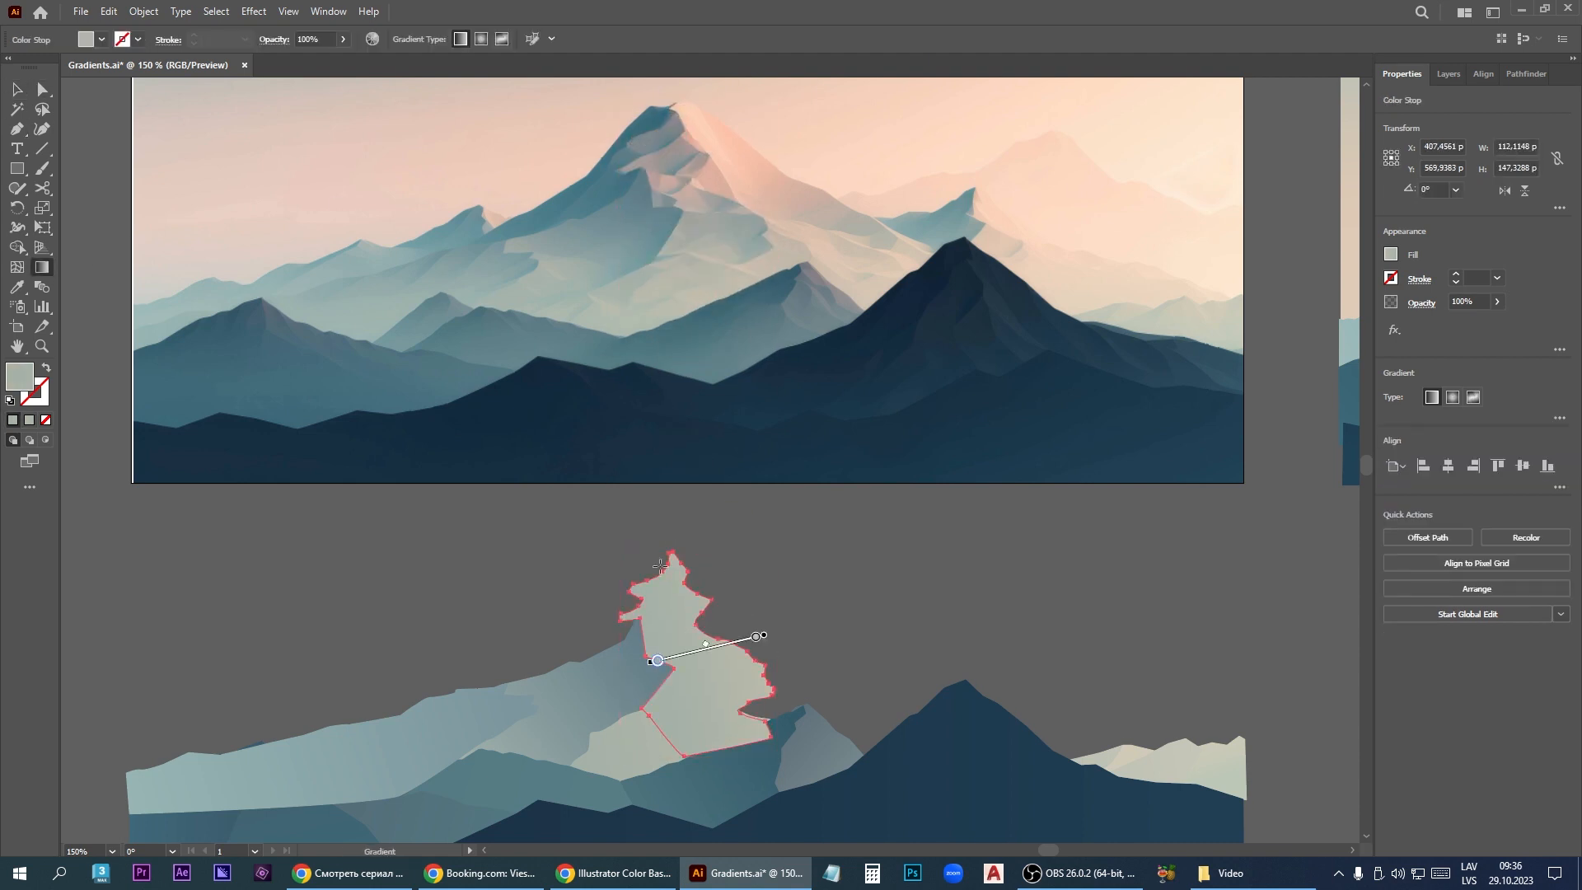
drag(683, 556, 713, 763)
double_click(683, 563)
click(473, 631)
click(682, 113)
key(Escape)
double_click(712, 756)
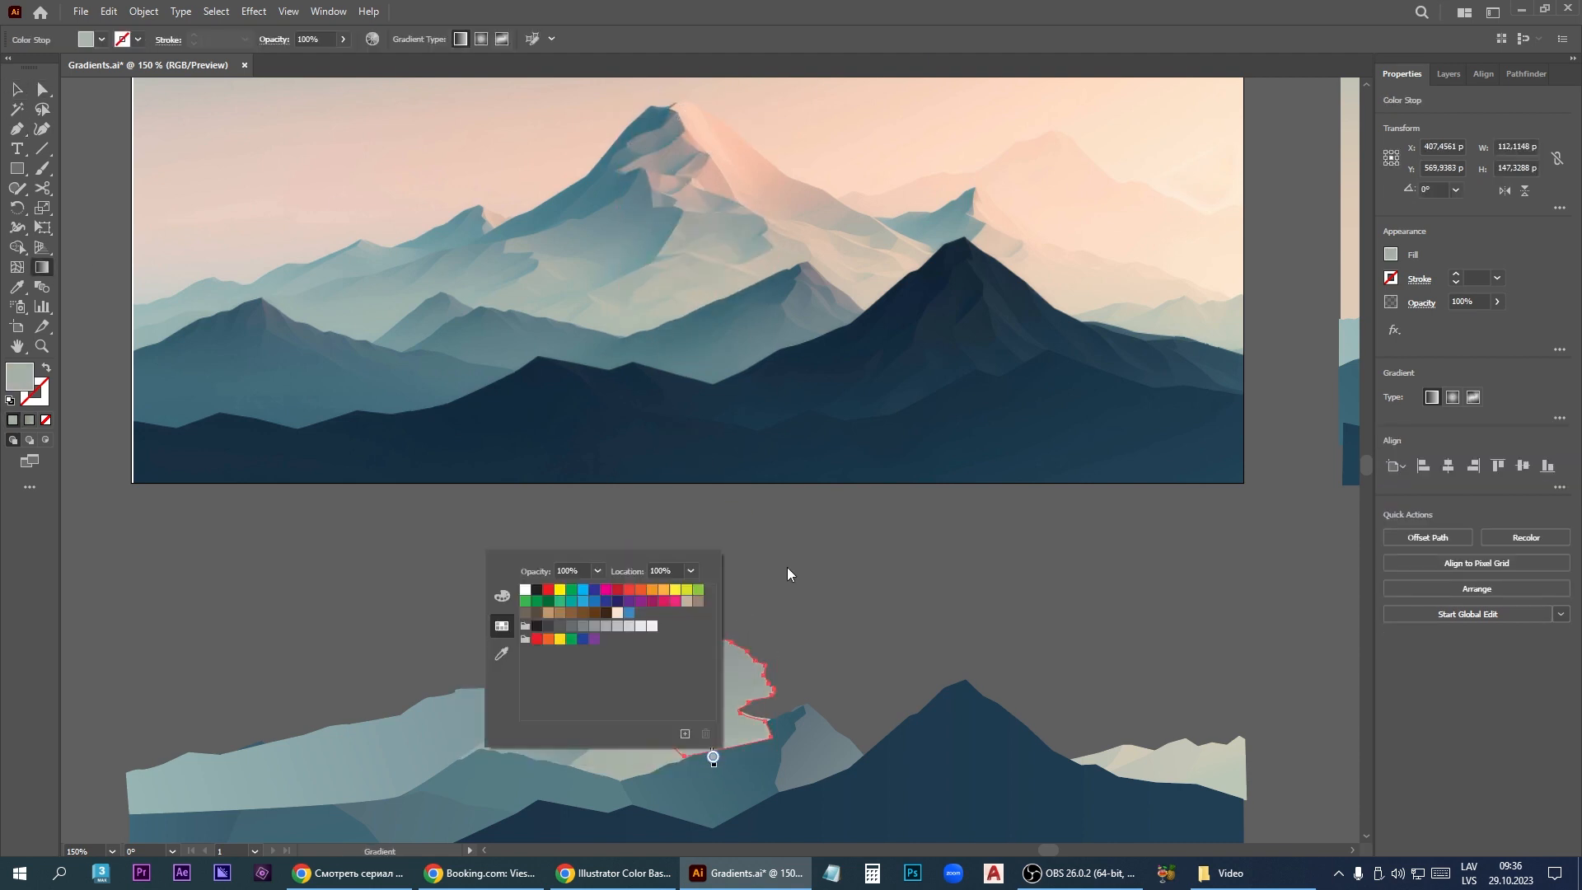
click(517, 653)
click(16, 129)
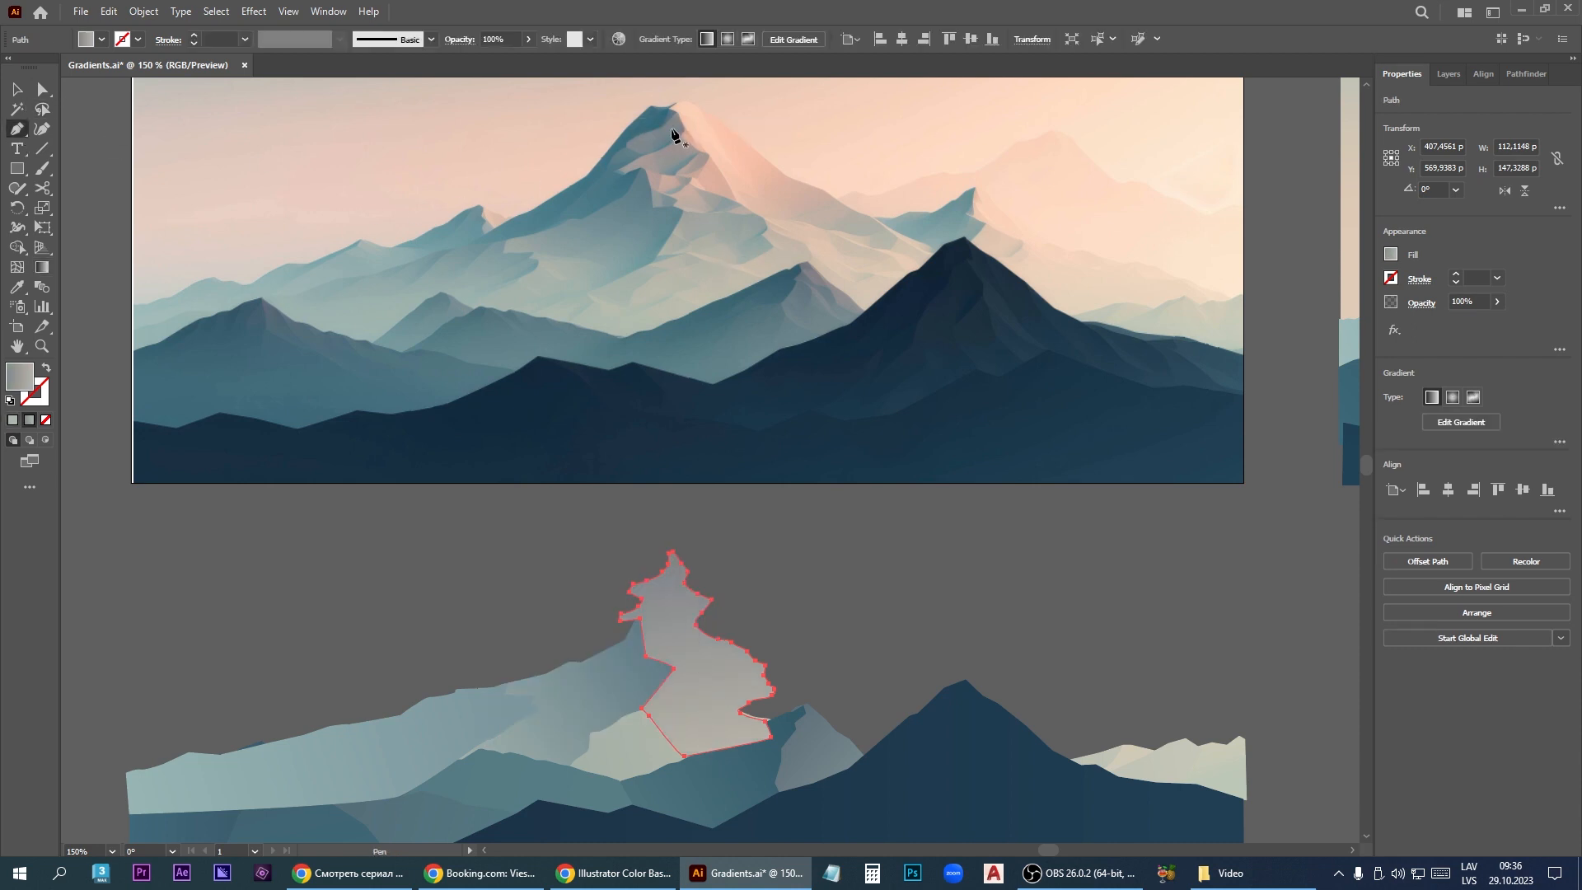
Step: Trace the main mountain's shaded left ridge from the summit down to the small left peak with the Pen tool
click(675, 102)
click(669, 108)
click(649, 104)
click(629, 122)
click(541, 203)
click(511, 218)
click(490, 232)
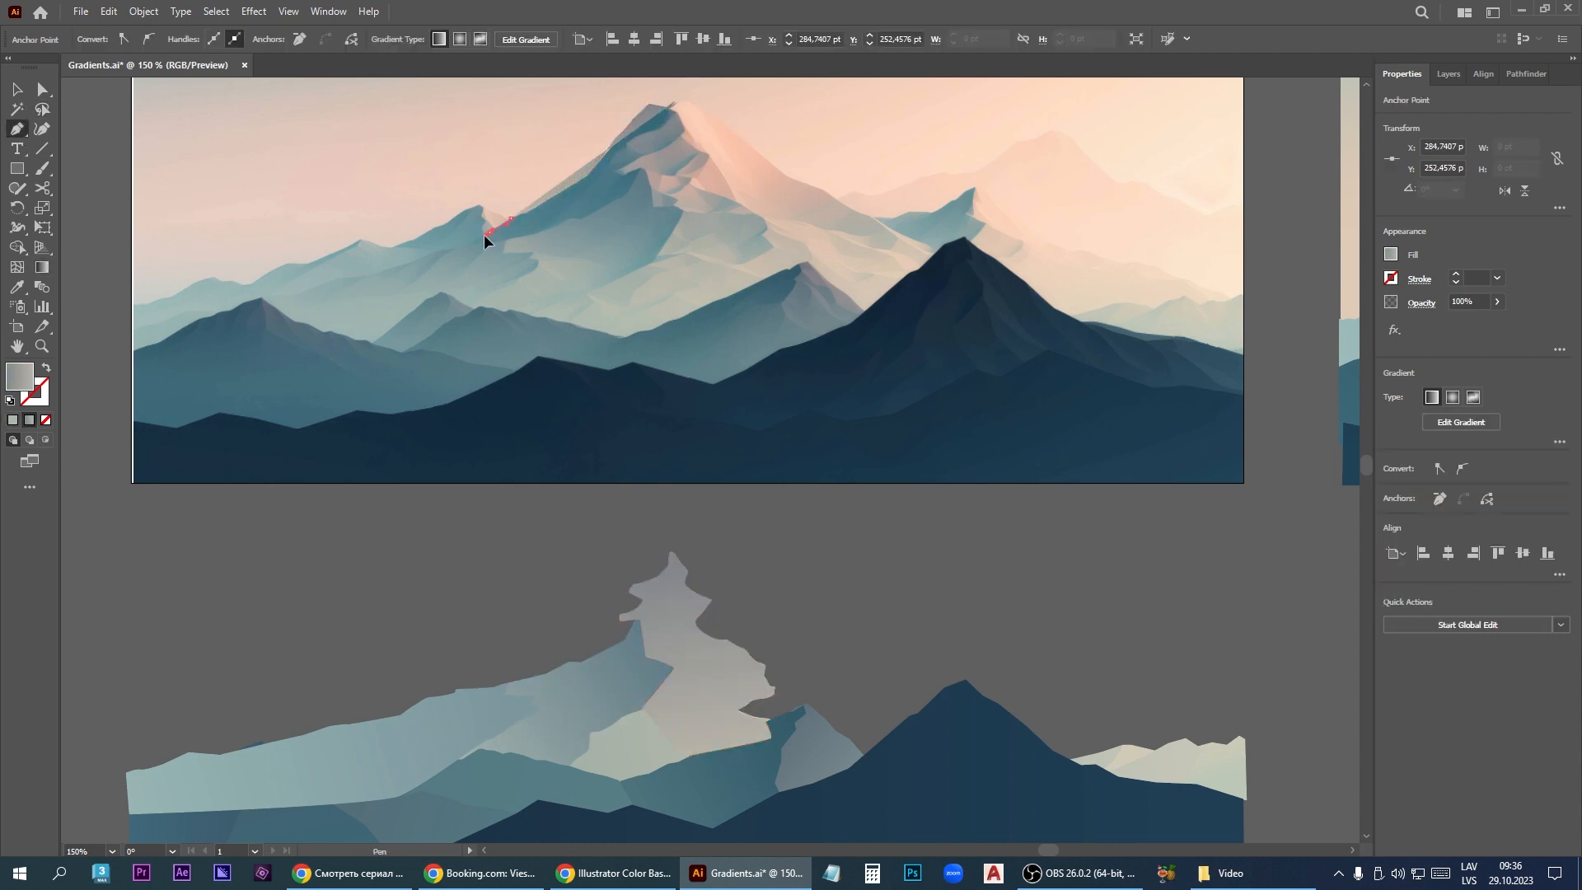
click(459, 250)
click(499, 249)
click(623, 236)
click(673, 170)
click(674, 102)
Step: Move the shaded ridge shape below the image against the central face and send it to the back
drag(631, 173, 521, 598)
click(1503, 618)
click(1468, 698)
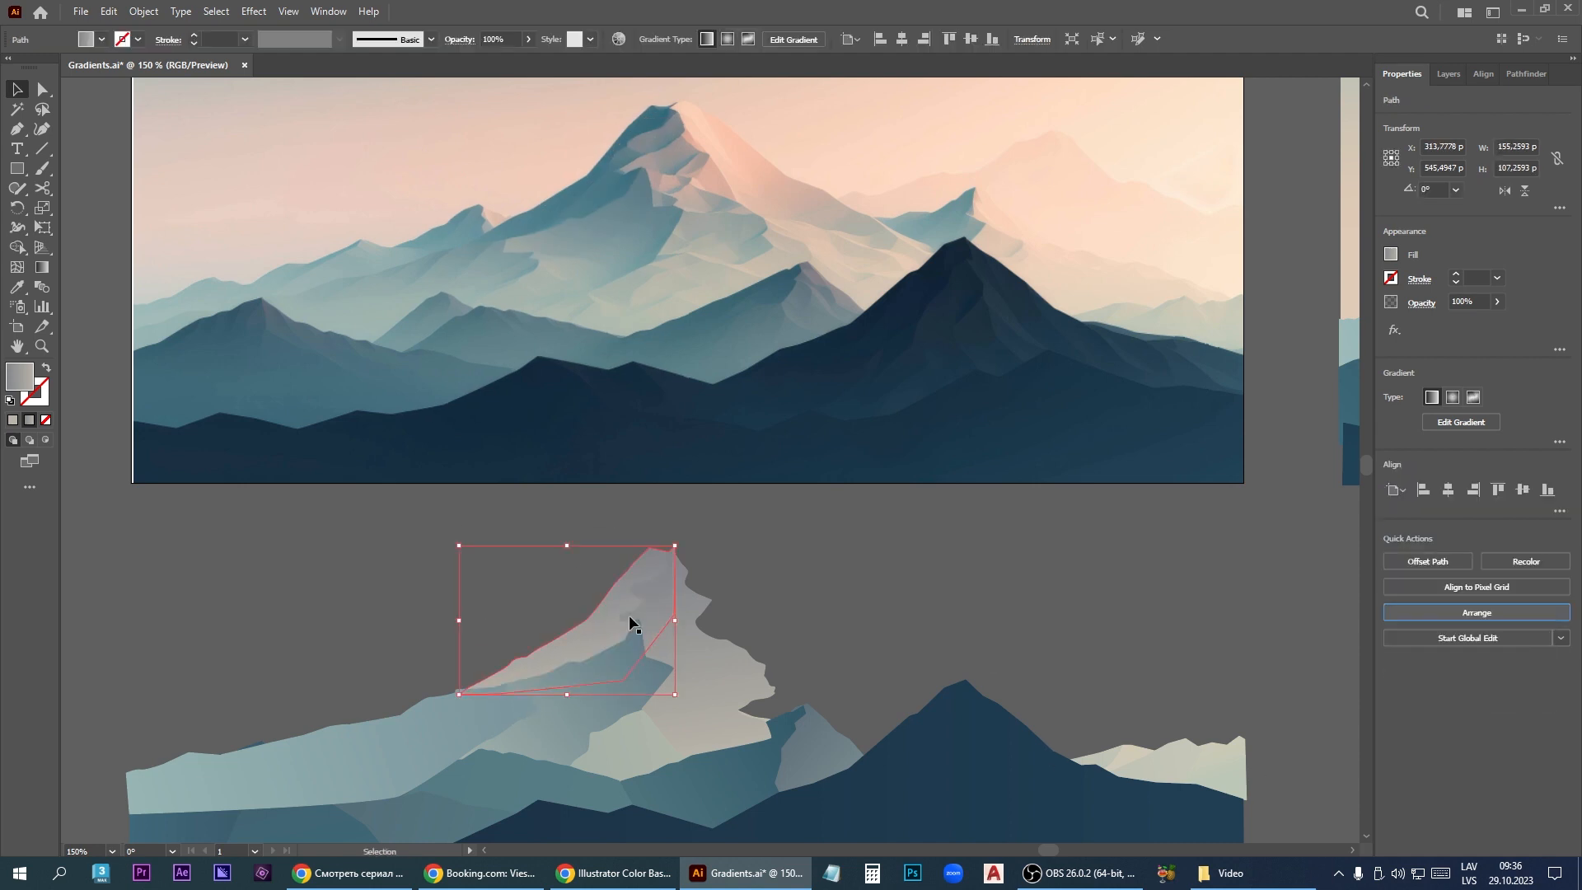
Step: Redraw the shaded ridge's gradient diagonally from the summit downhill and recolour both stops with colours sampled from the image
key(g)
drag(684, 567, 511, 713)
double_click(678, 572)
click(466, 647)
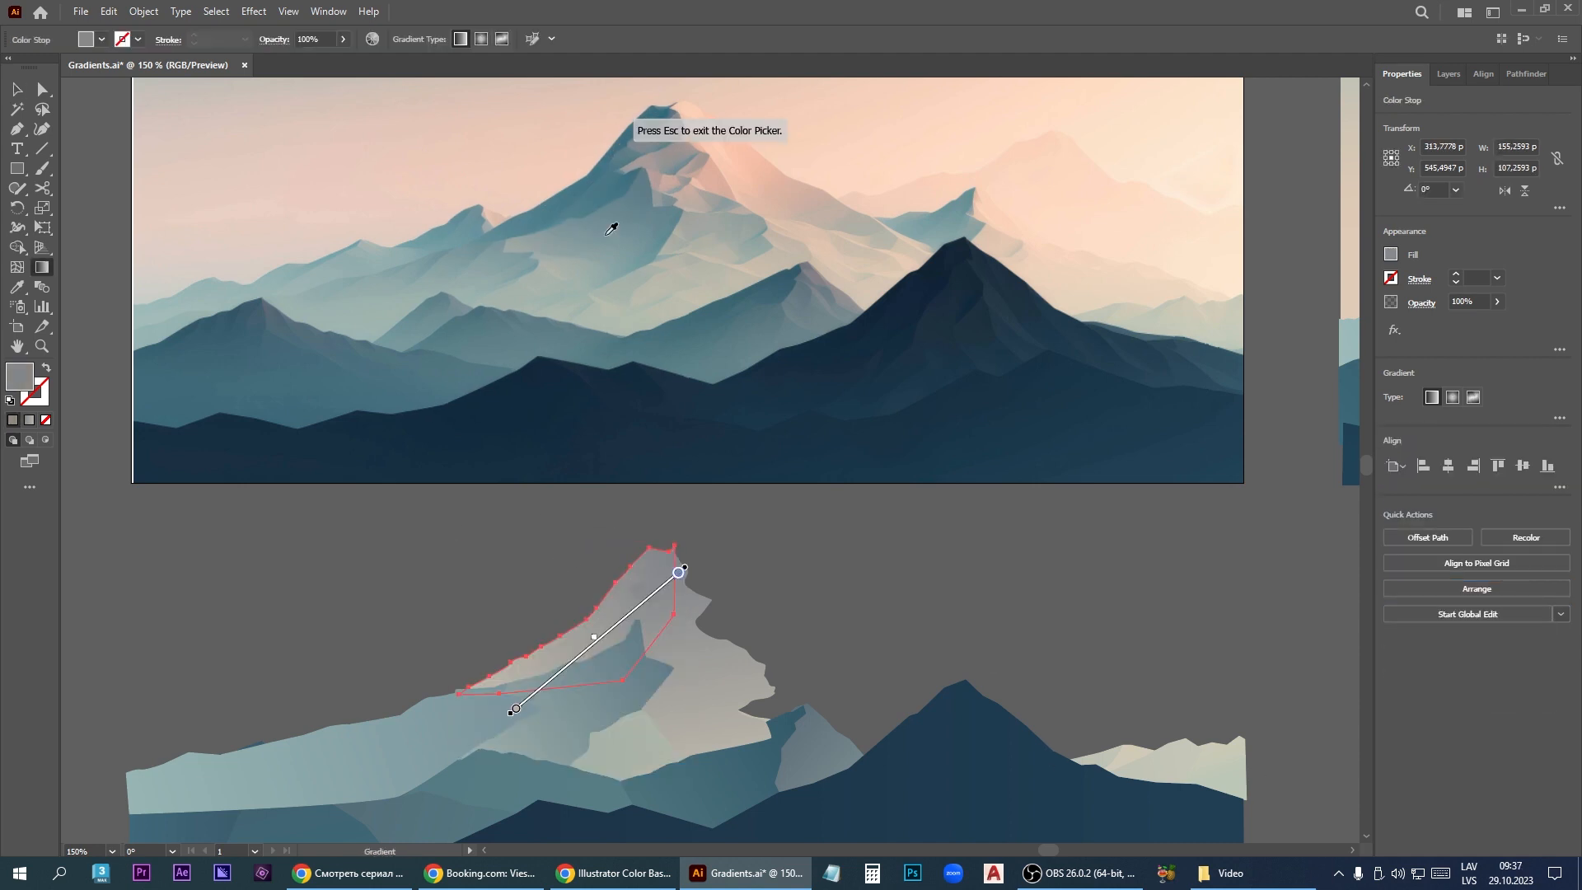
click(655, 110)
double_click(516, 708)
click(304, 567)
click(513, 229)
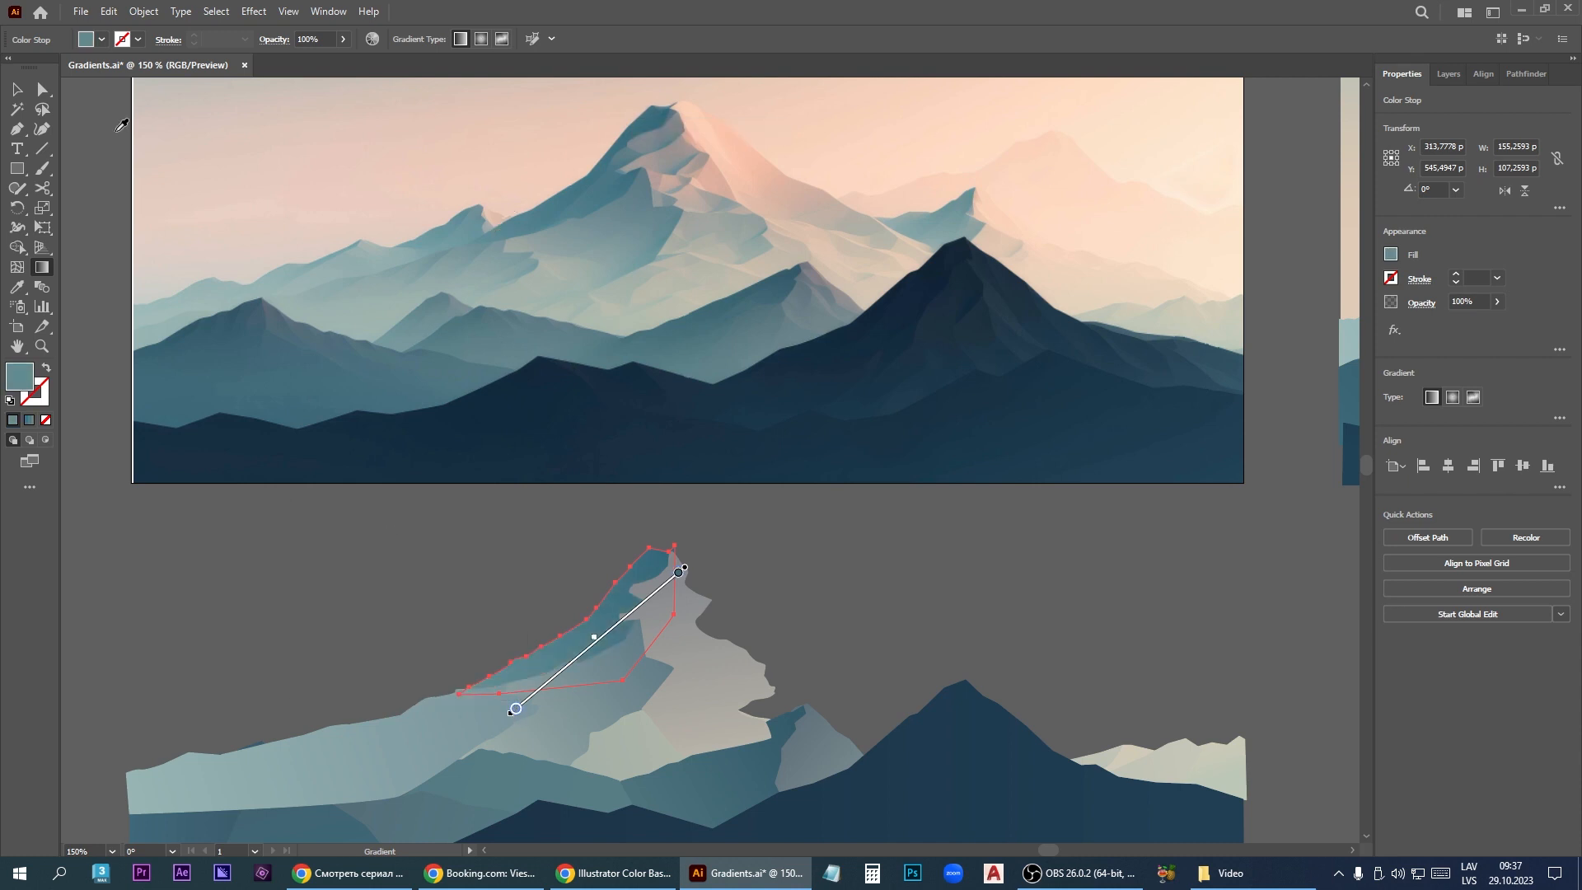
click(17, 89)
Step: Trace the distant ridge at the image's far left with the Pen tool and move it below the image
click(16, 127)
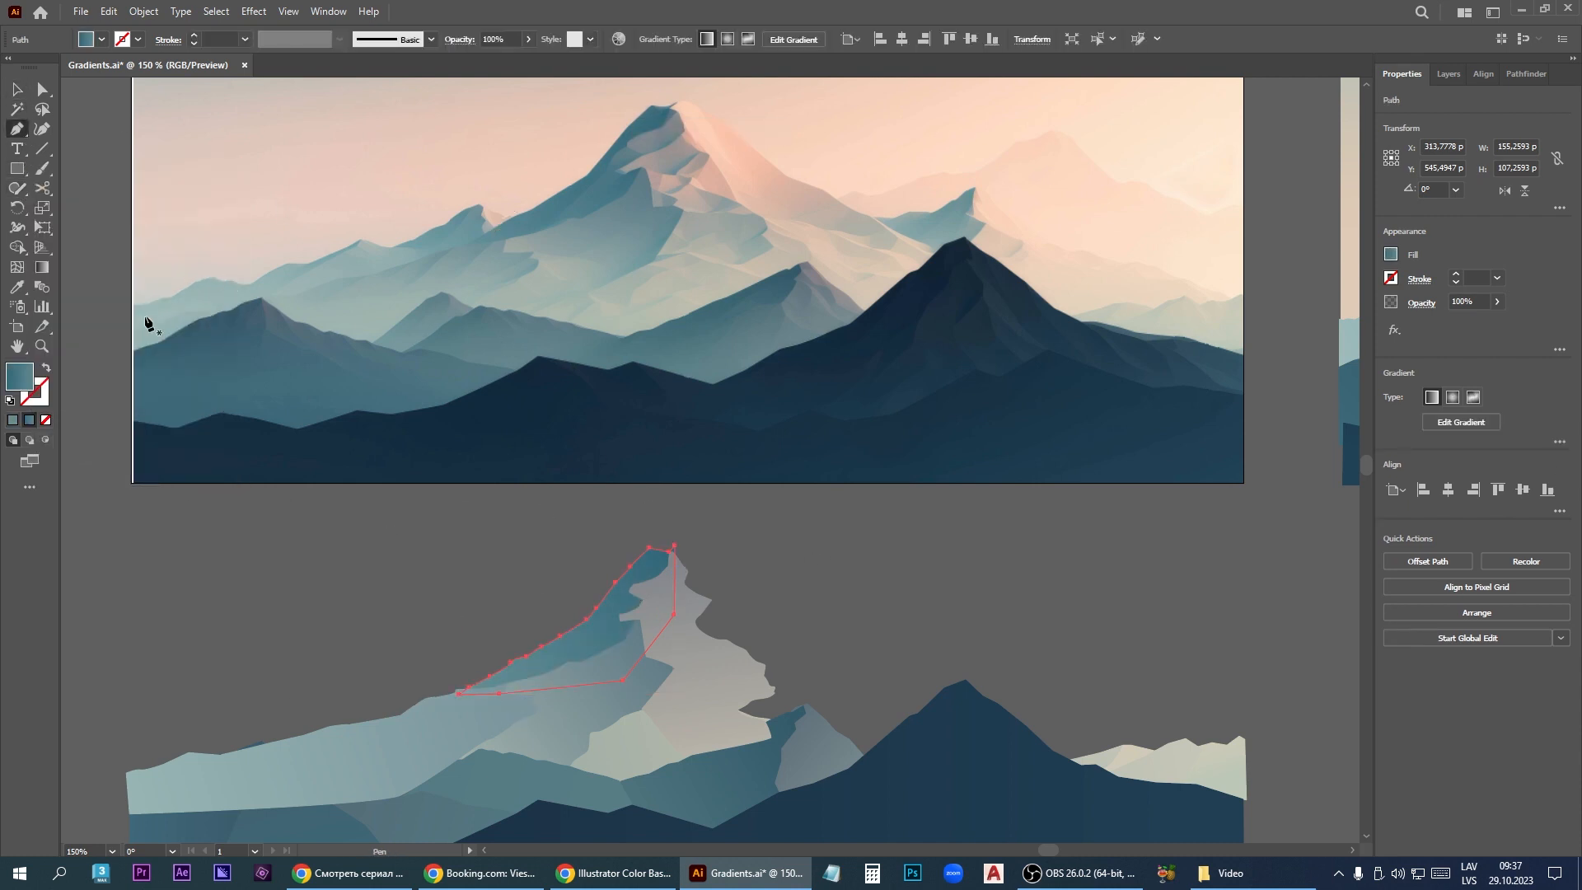
click(152, 304)
click(233, 281)
click(265, 271)
click(322, 261)
click(364, 237)
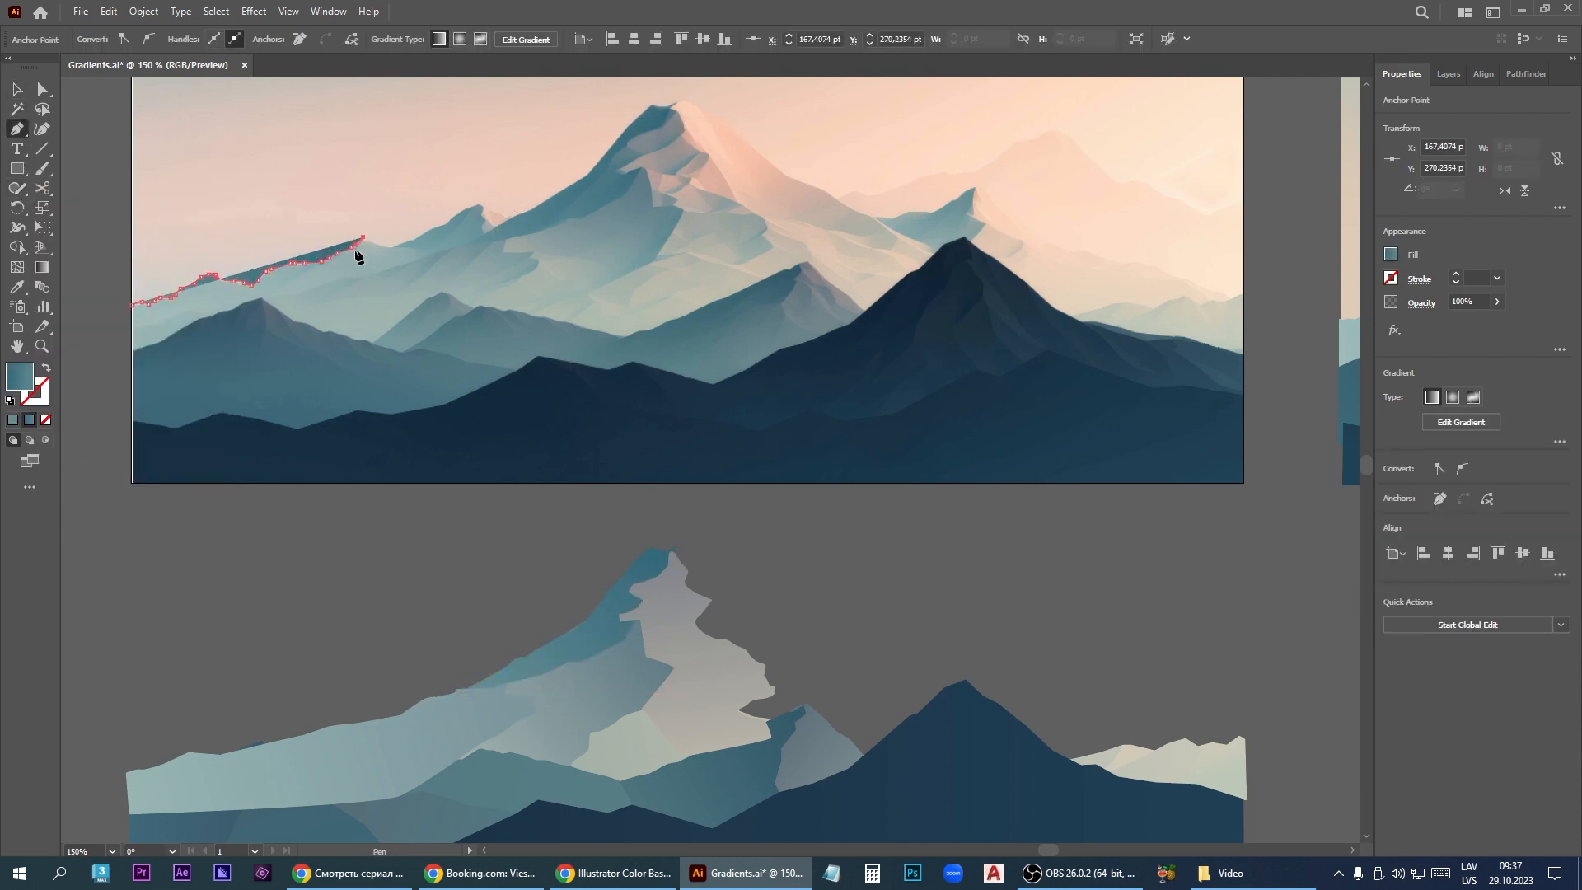
click(320, 277)
click(243, 315)
click(132, 342)
click(131, 304)
key(v)
drag(215, 276, 215, 719)
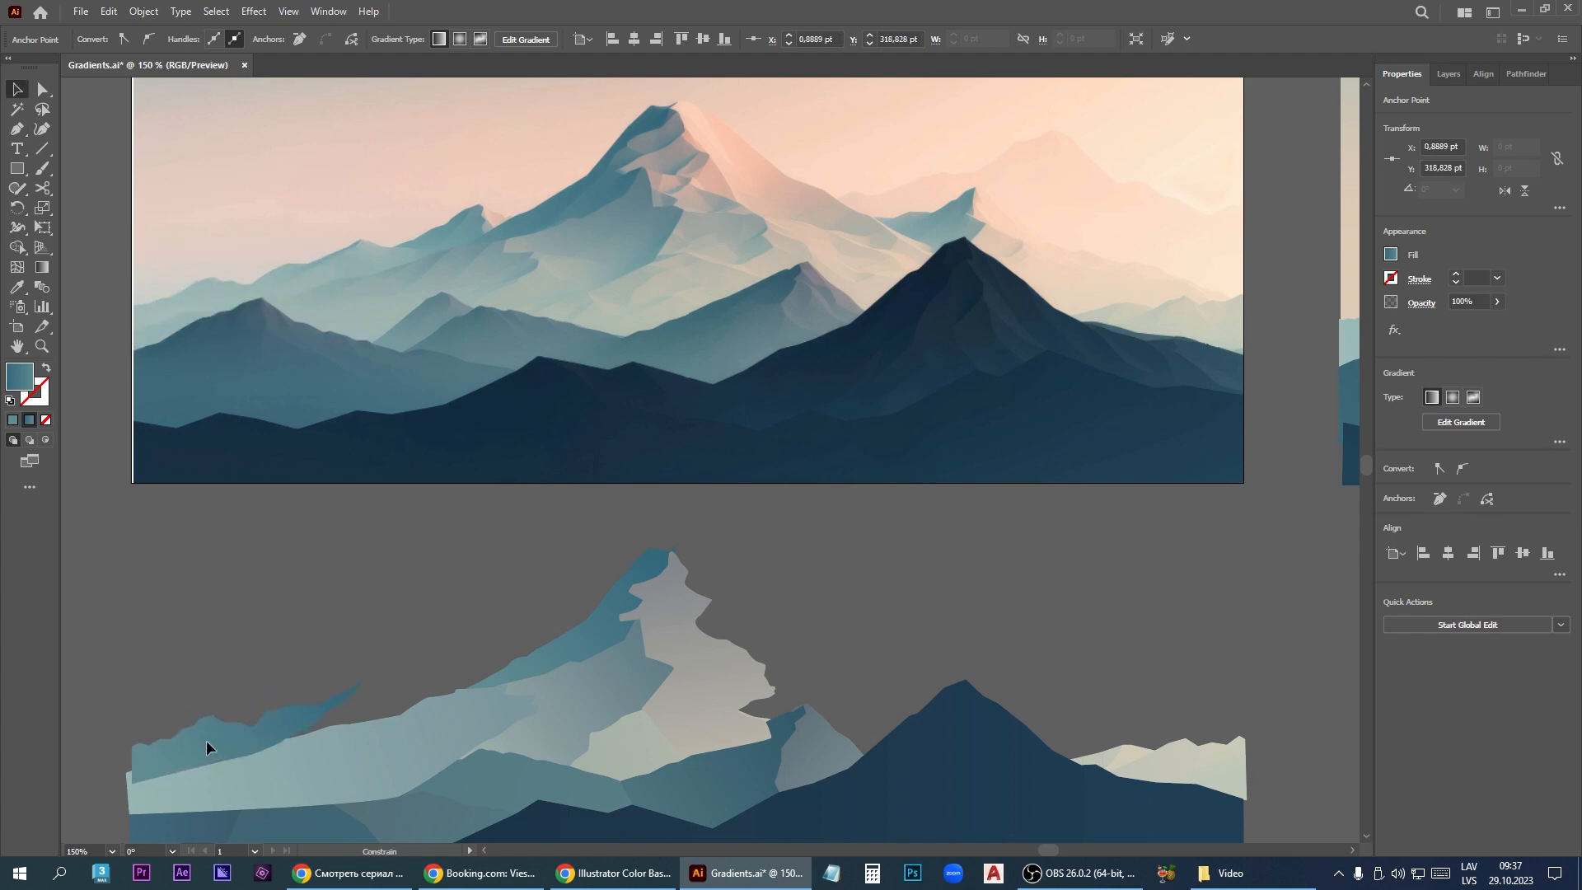
Step: Redraw the far-left ridge's gradient diagonally and recolour both stops with colours sampled from the image
key(g)
drag(171, 780, 326, 657)
double_click(324, 652)
click(109, 523)
click(339, 255)
key(Escape)
double_click(170, 780)
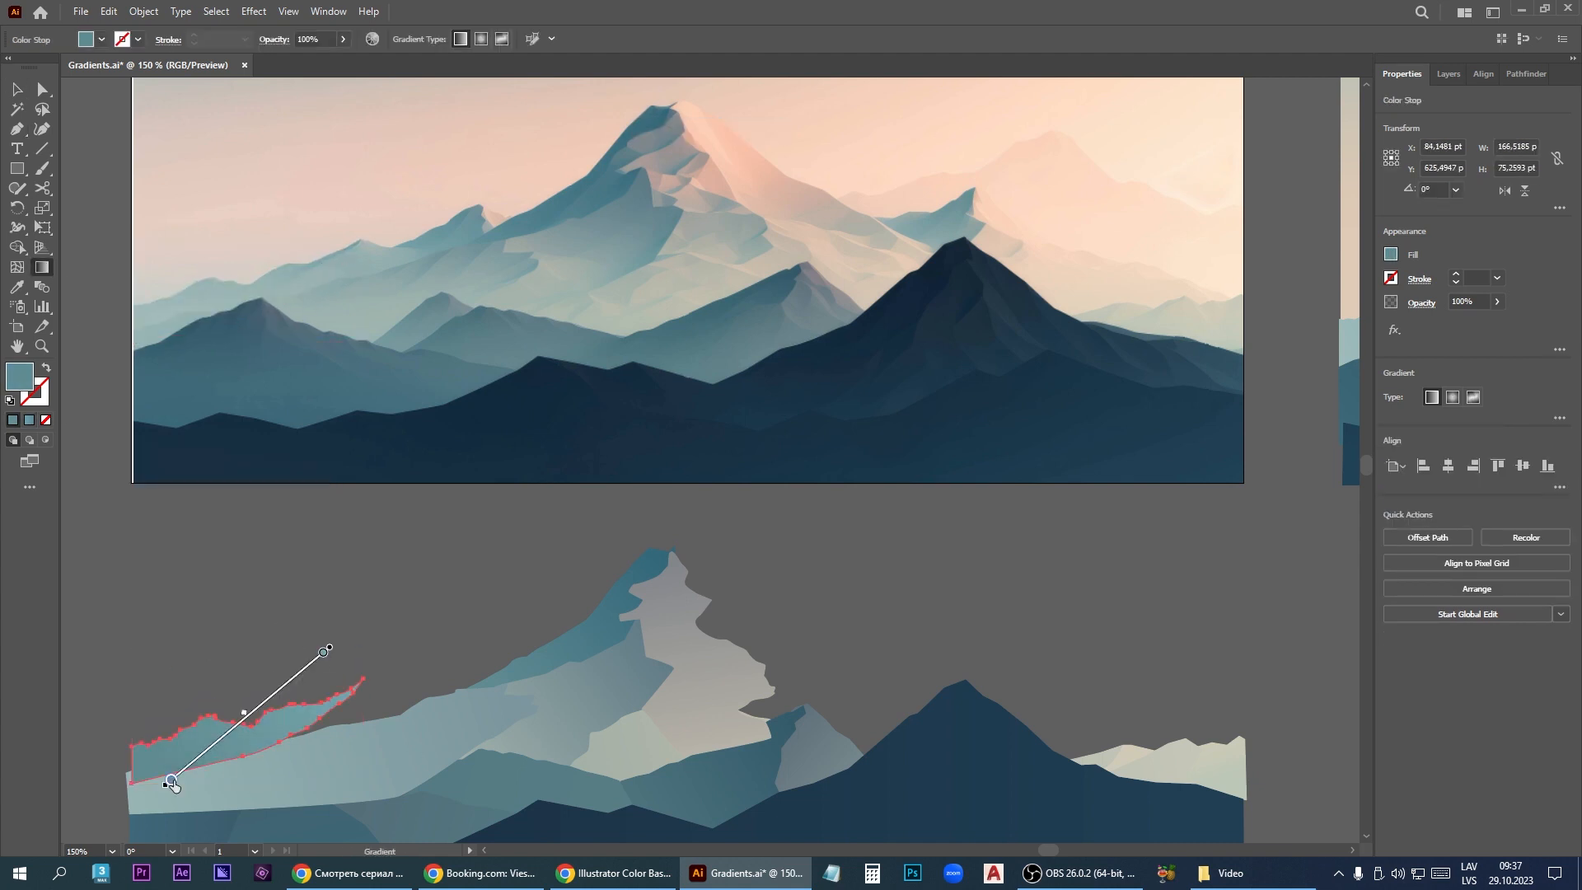
click(18, 649)
click(148, 315)
key(v)
Step: Trace the second distant ridge, between the far-left ridge and the small left peak, with the Pen tool
click(23, 131)
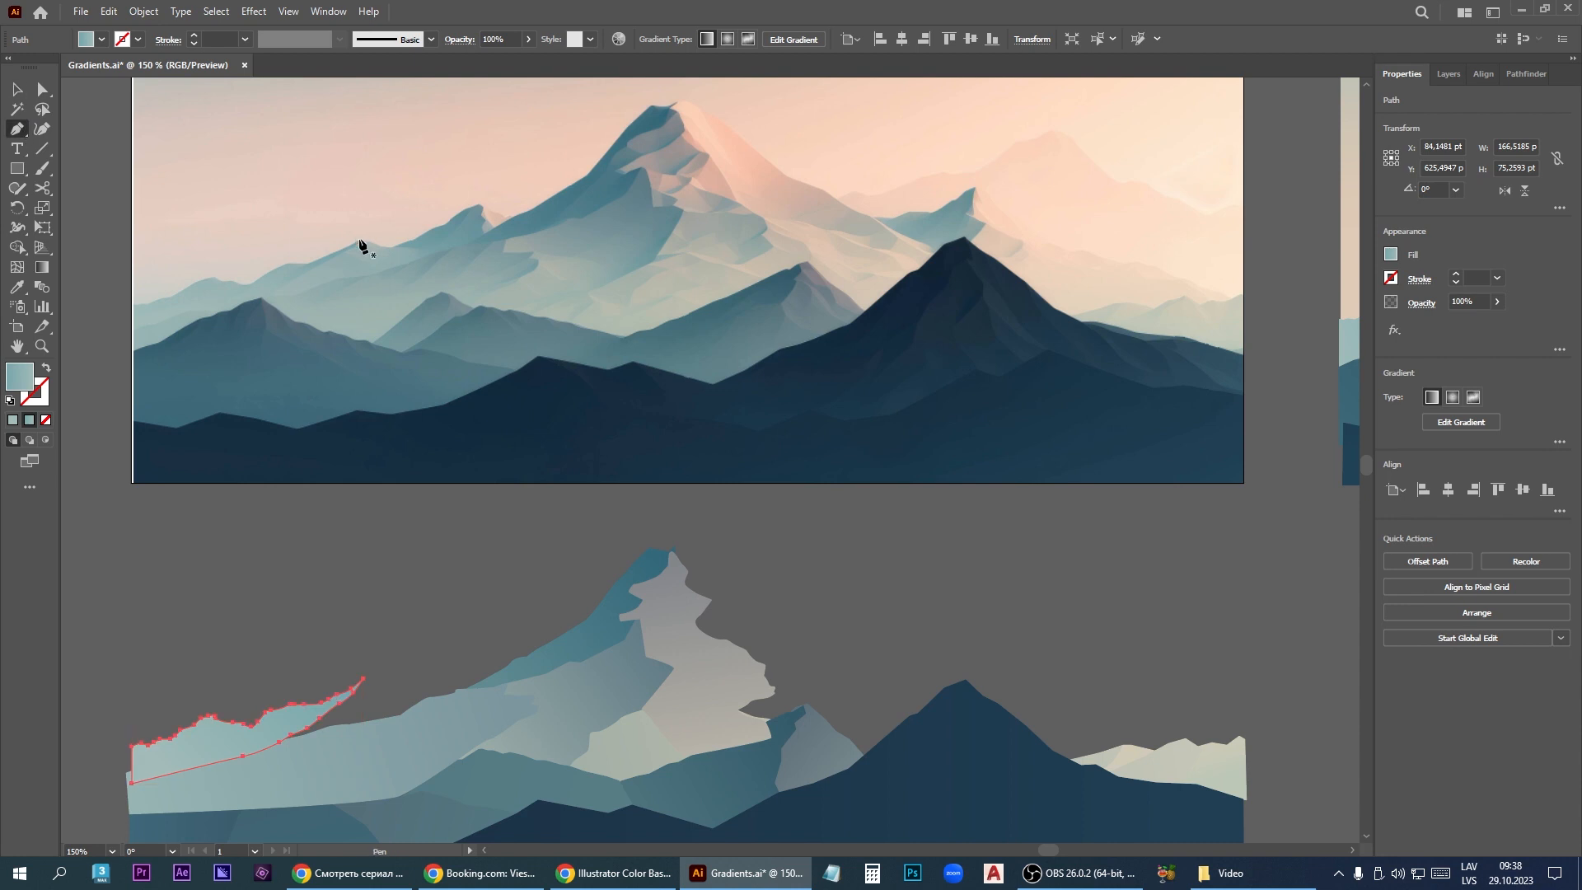
click(359, 239)
click(376, 245)
click(389, 247)
click(409, 249)
click(429, 249)
click(448, 251)
click(466, 260)
Step: Move the second distant ridge below the image and send it behind the neighbouring slopes
key(v)
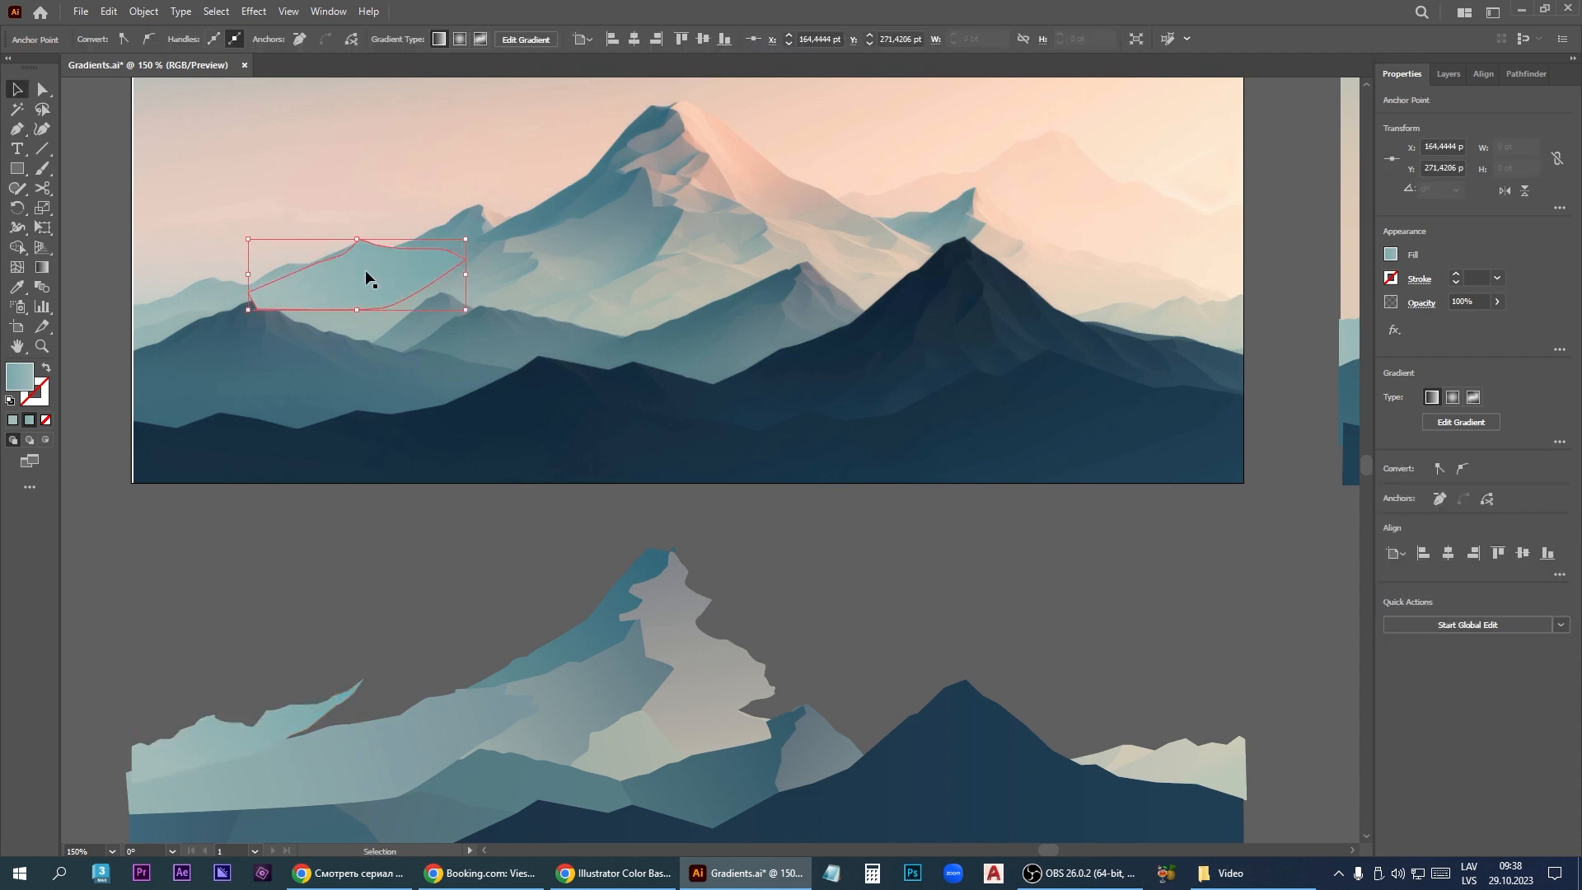
drag(373, 275, 324, 715)
right_click(350, 718)
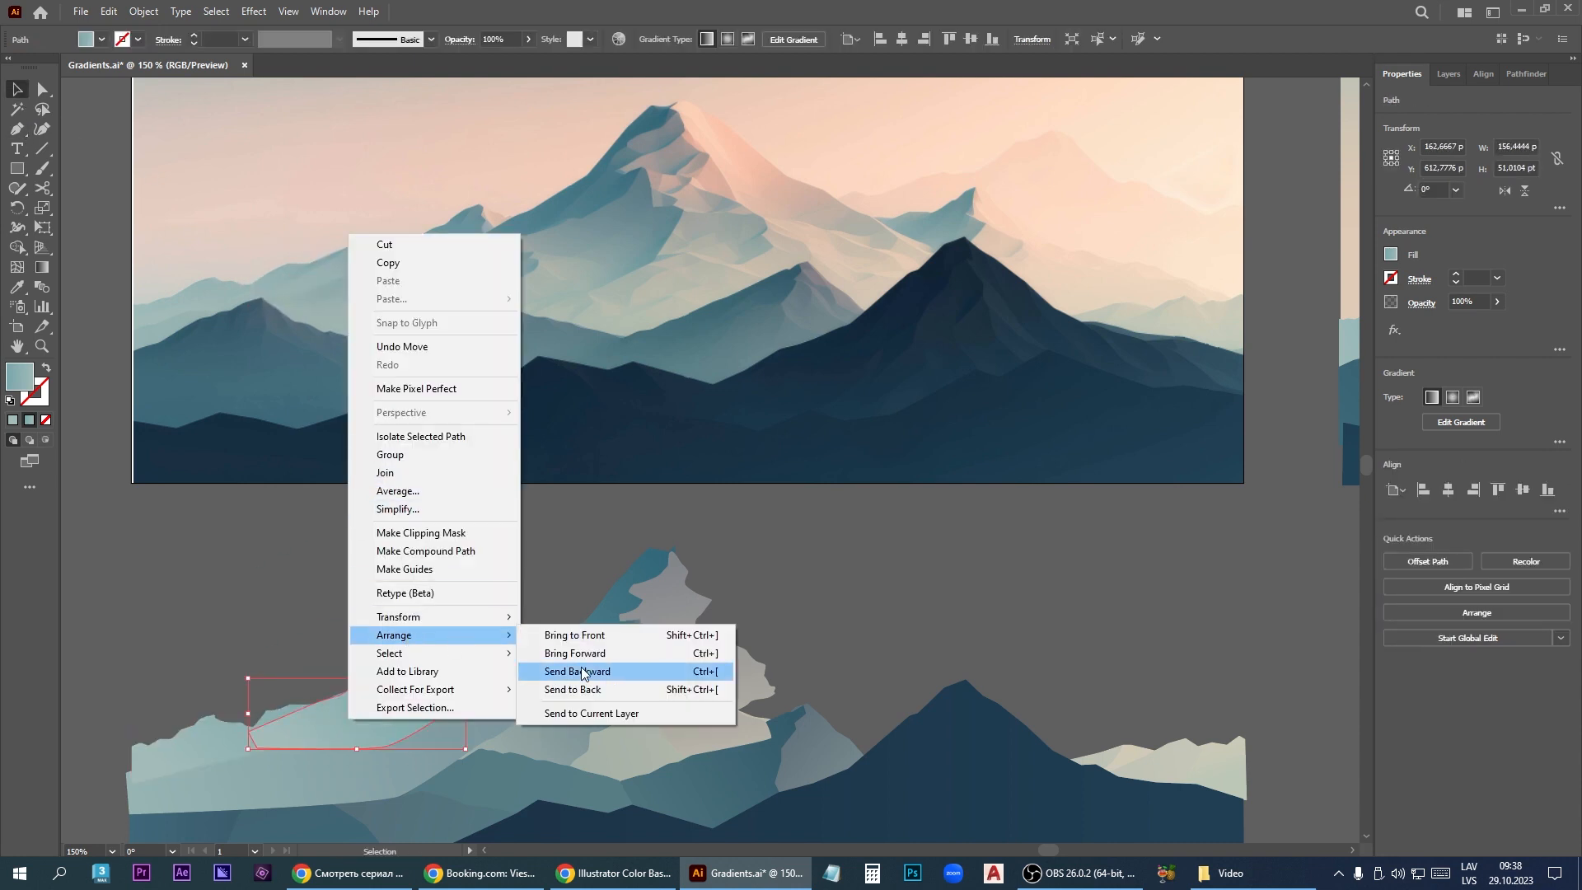
click(577, 671)
Step: Redraw the second distant ridge's gradient along its slope and recolour both stops with colours sampled from the image
key(g)
click(304, 736)
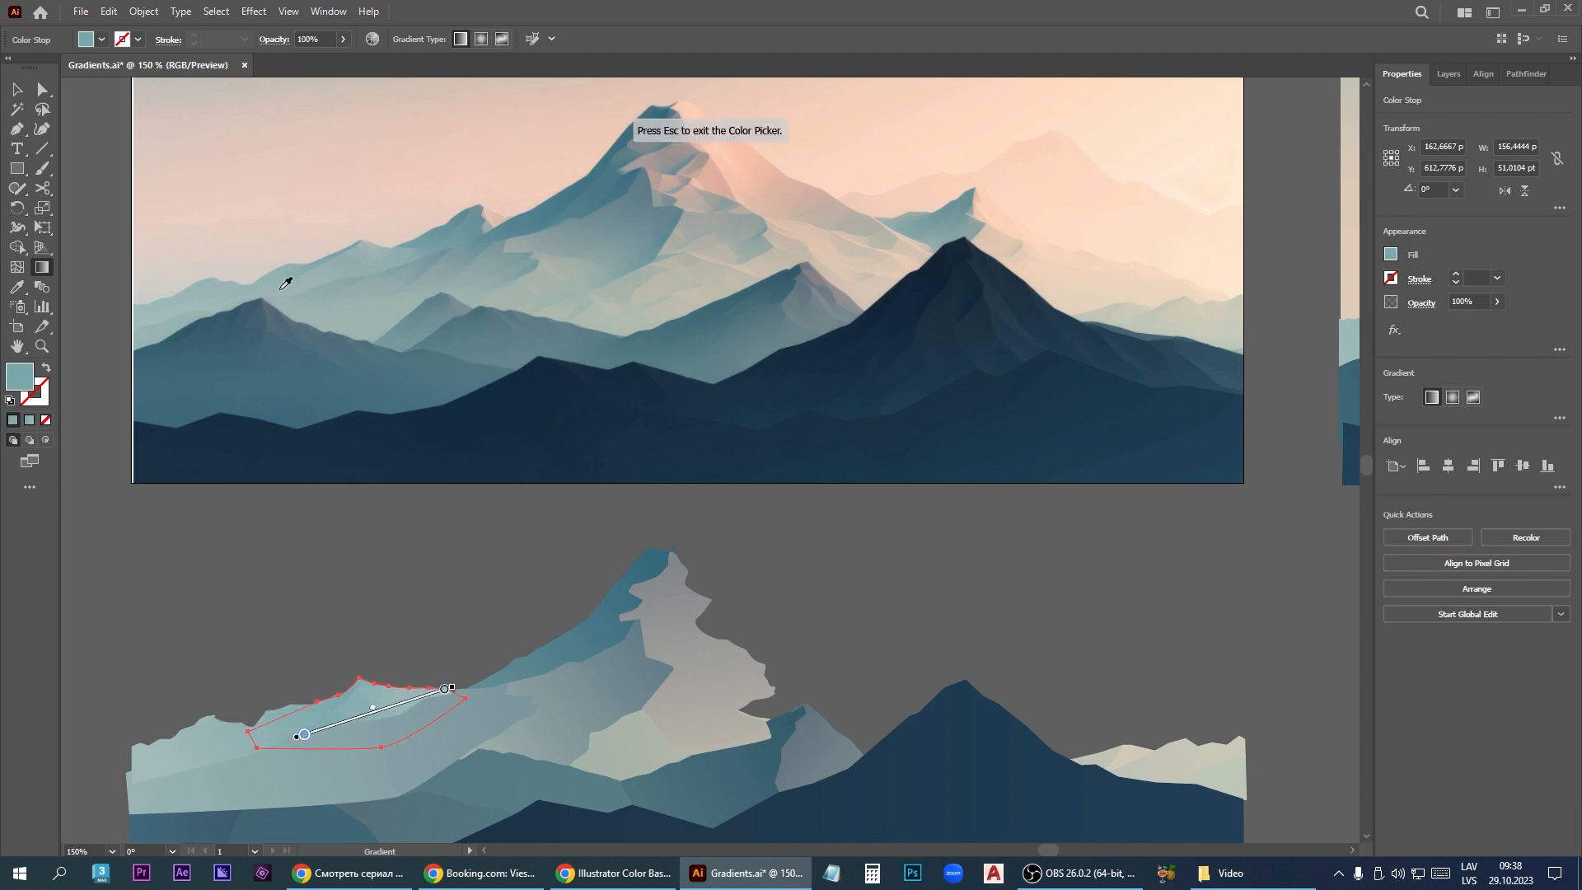
click(443, 688)
Step: Trace the small left peak's shaded face with the Pen tool and move it below the image
click(16, 129)
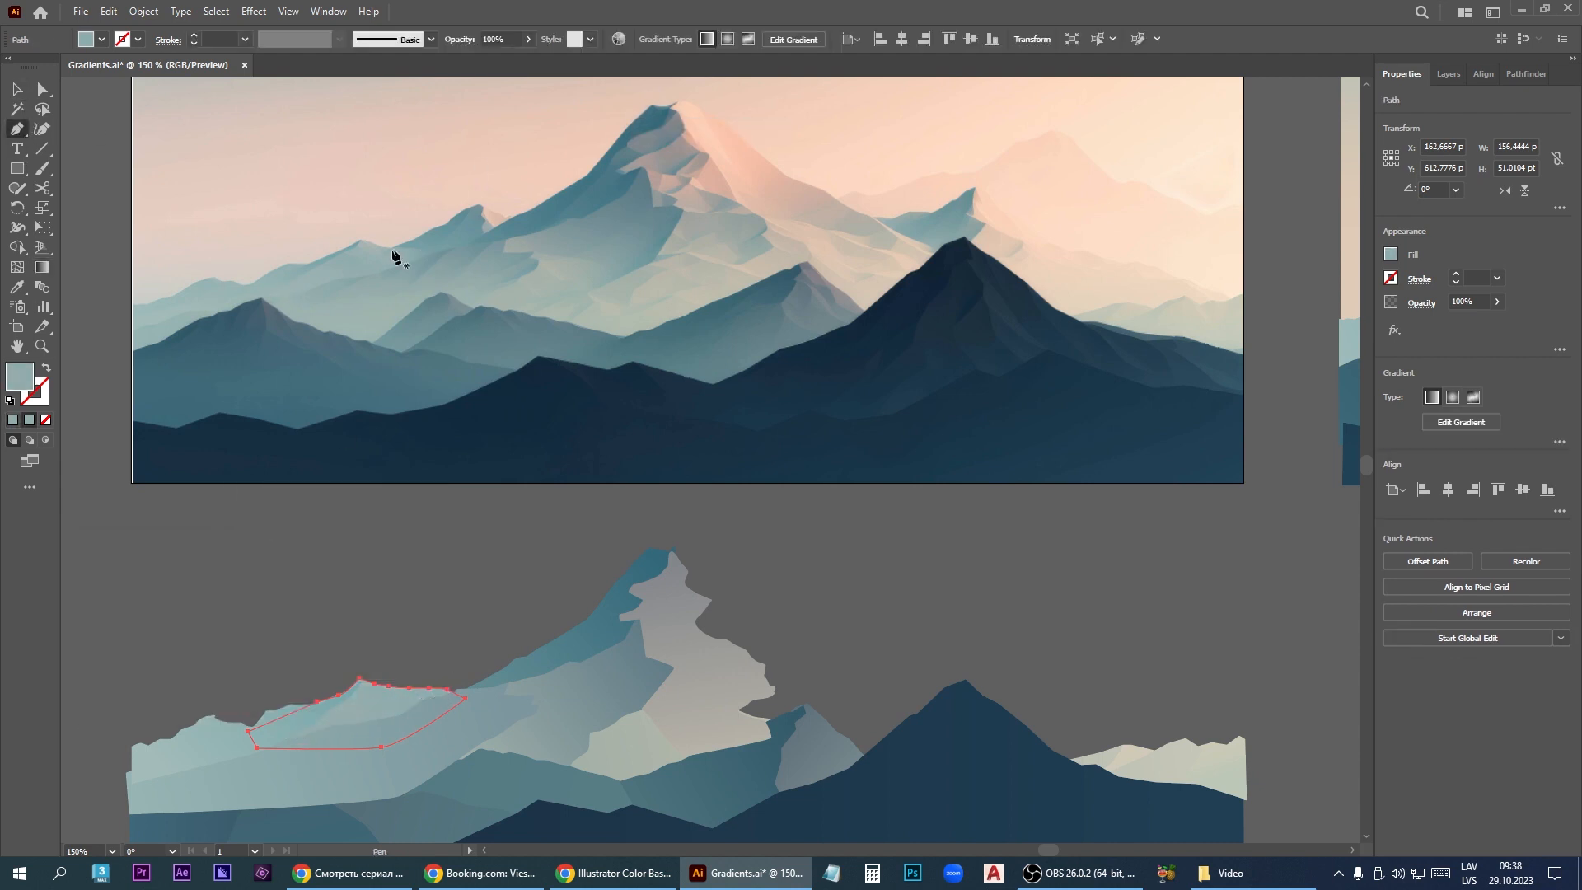
click(385, 249)
click(410, 239)
click(417, 238)
click(433, 227)
click(446, 224)
click(457, 213)
click(479, 205)
click(385, 250)
key(v)
drag(451, 238, 451, 670)
Step: Recolour both gradient stops of the small left peak's shaded face with colours sampled from the image
click(42, 268)
double_click(482, 666)
click(268, 561)
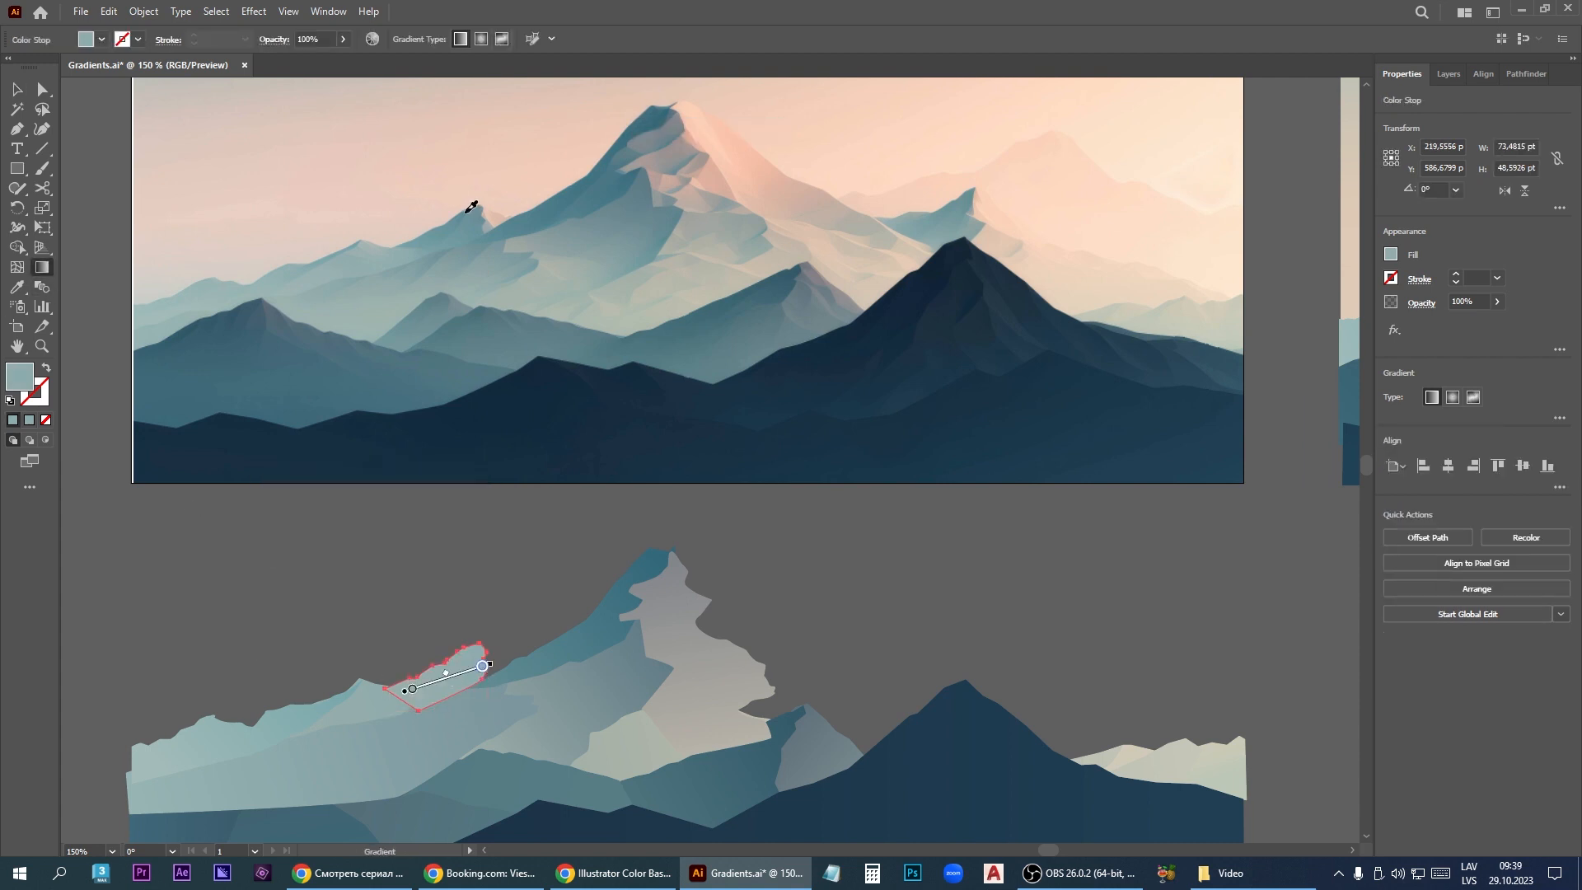
click(468, 212)
double_click(412, 688)
click(413, 238)
Step: Arrange the small left peak's shaded face behind the slopes in front of it
key(v)
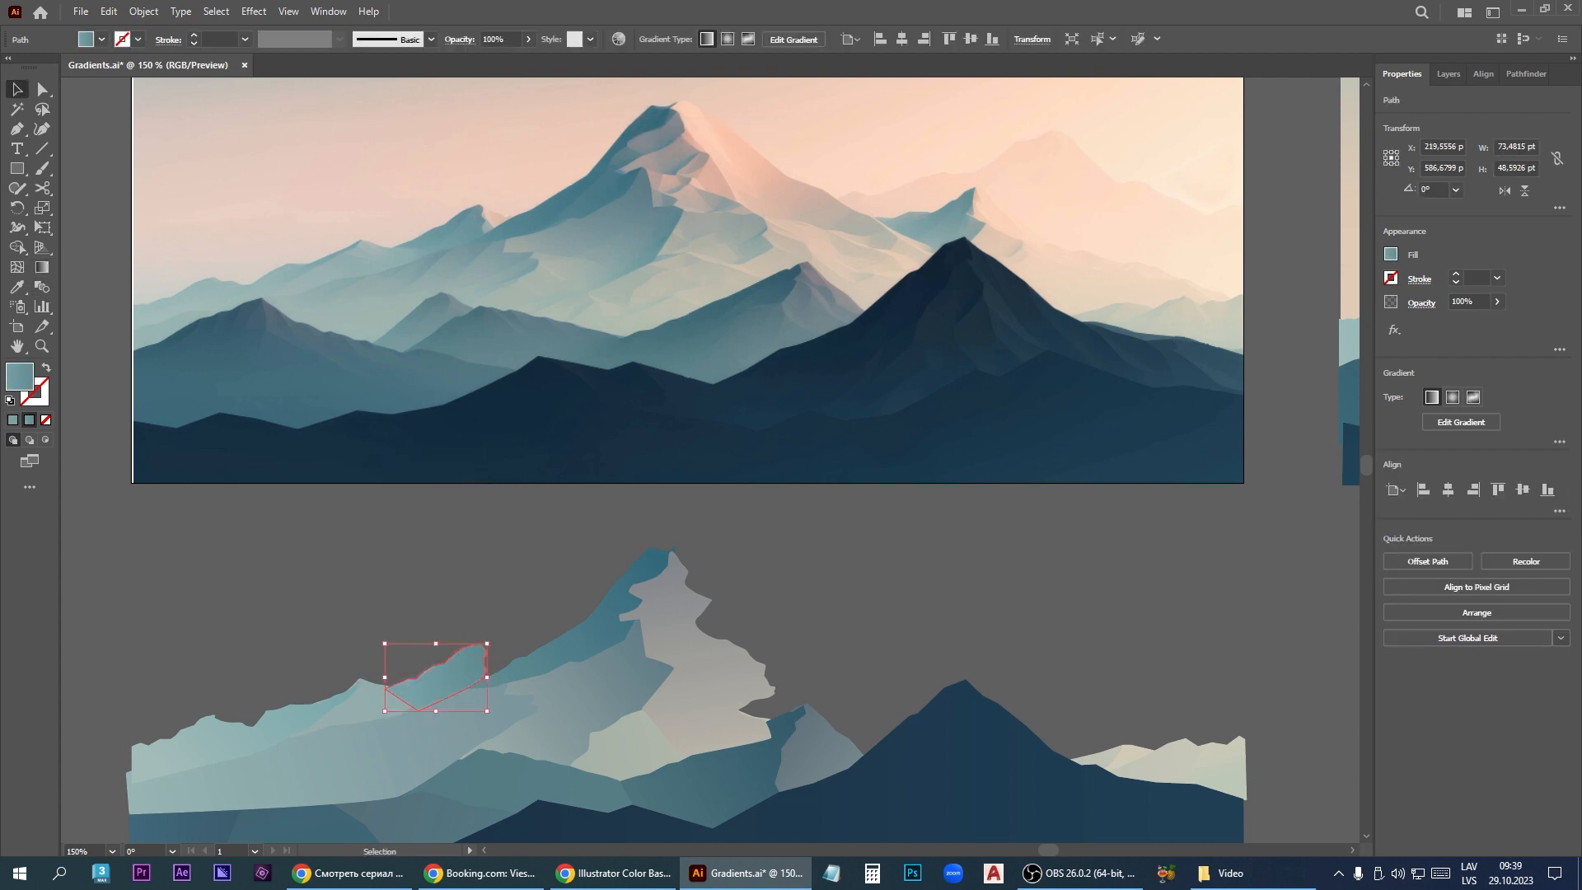
right_click(465, 672)
key(Escape)
Step: Trace the small left peak's sunlit side with the Pen tool and place it below the image behind the other slopes
key(p)
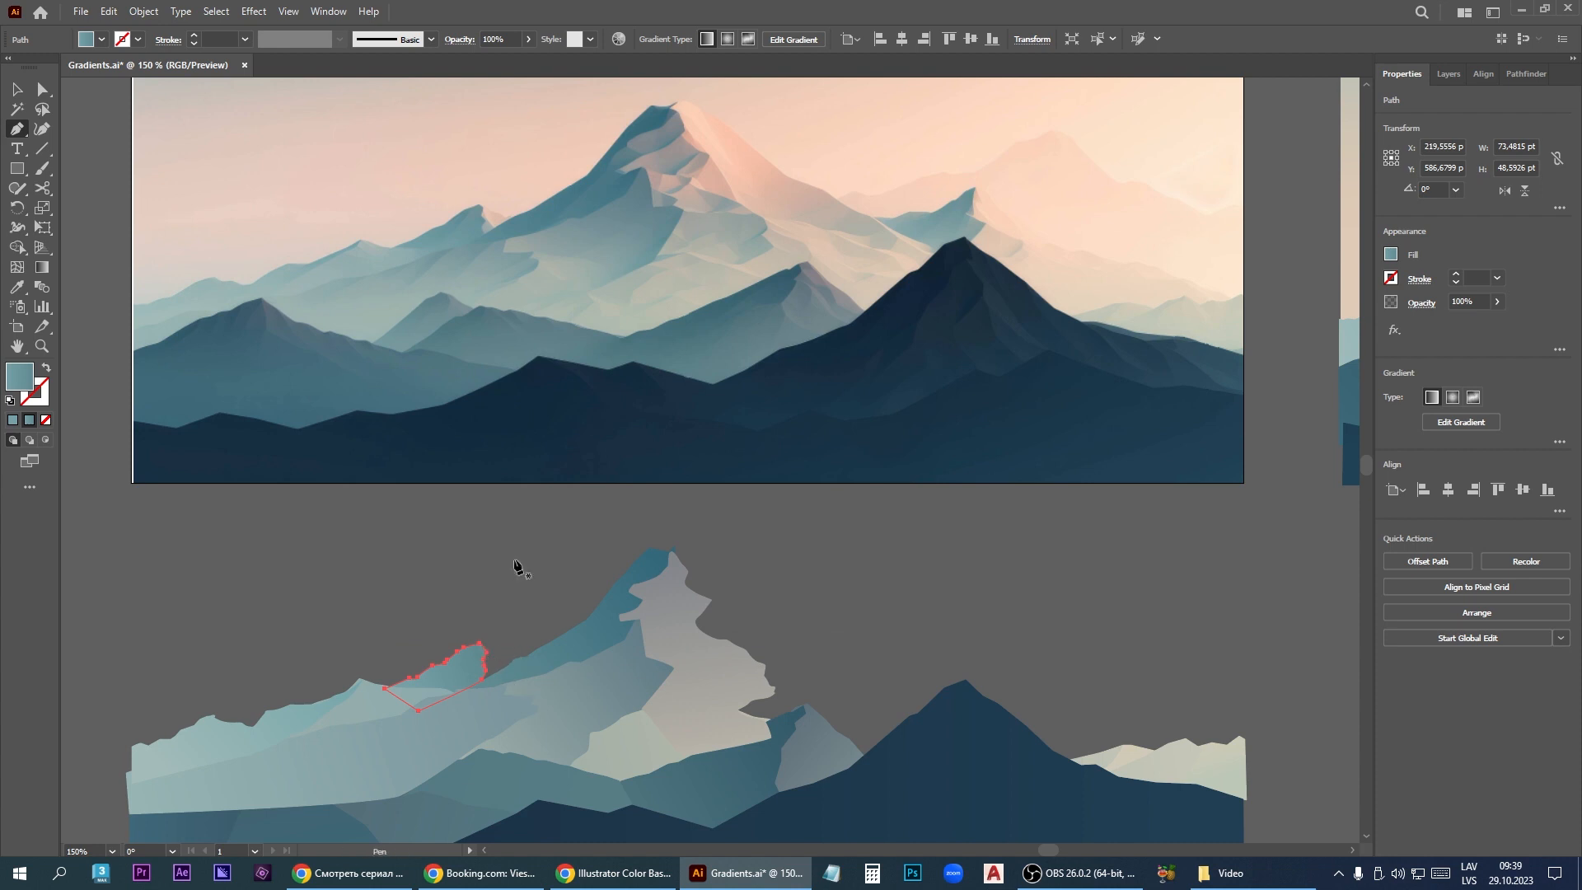
click(480, 212)
key(v)
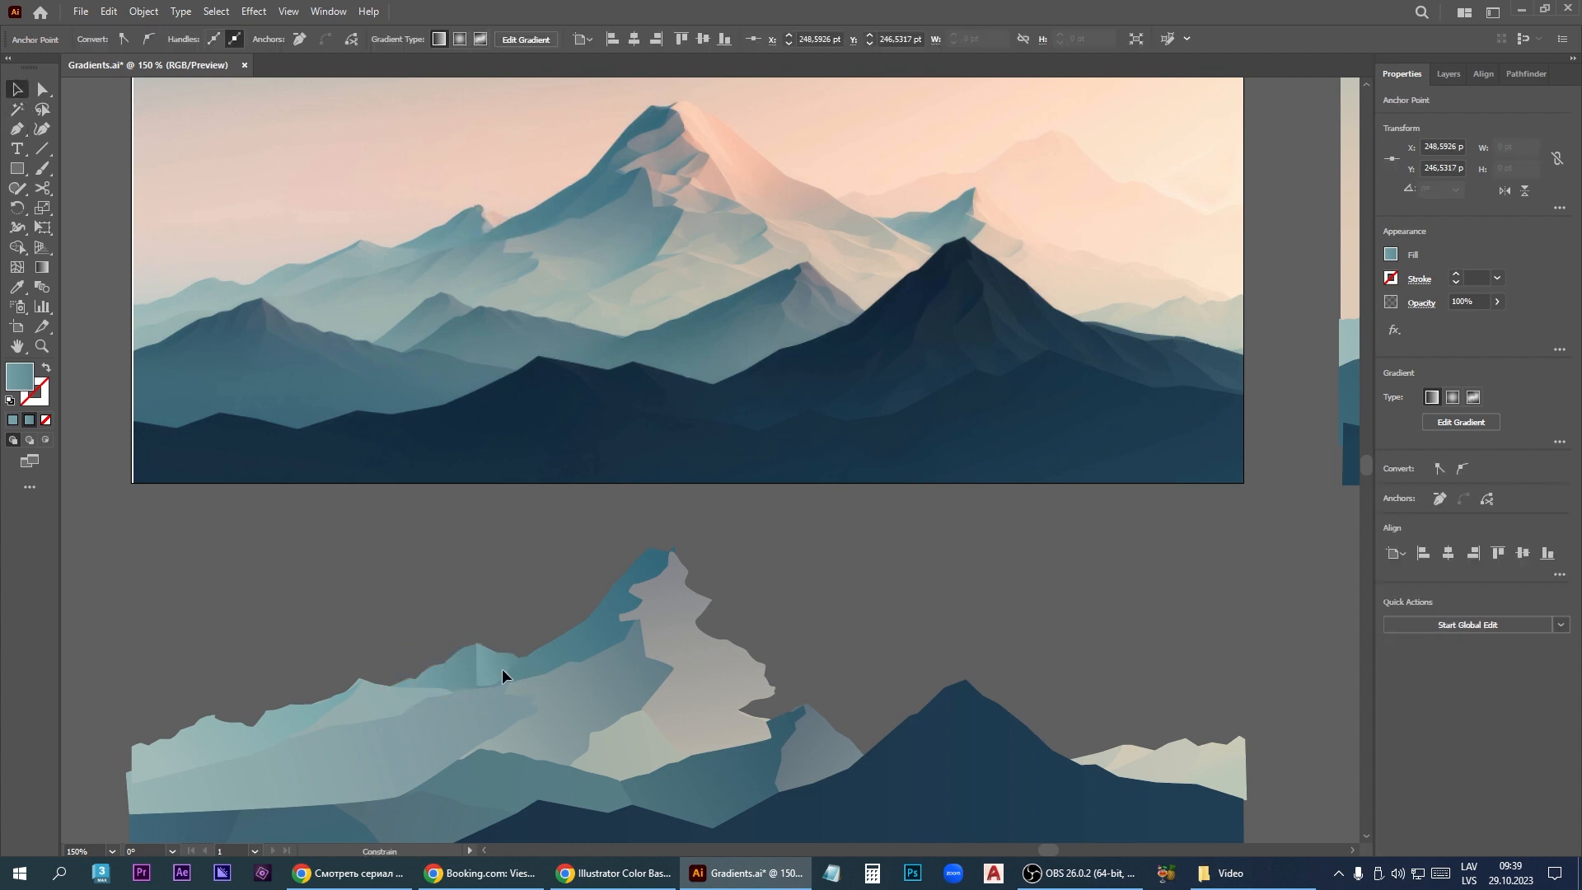
click(504, 675)
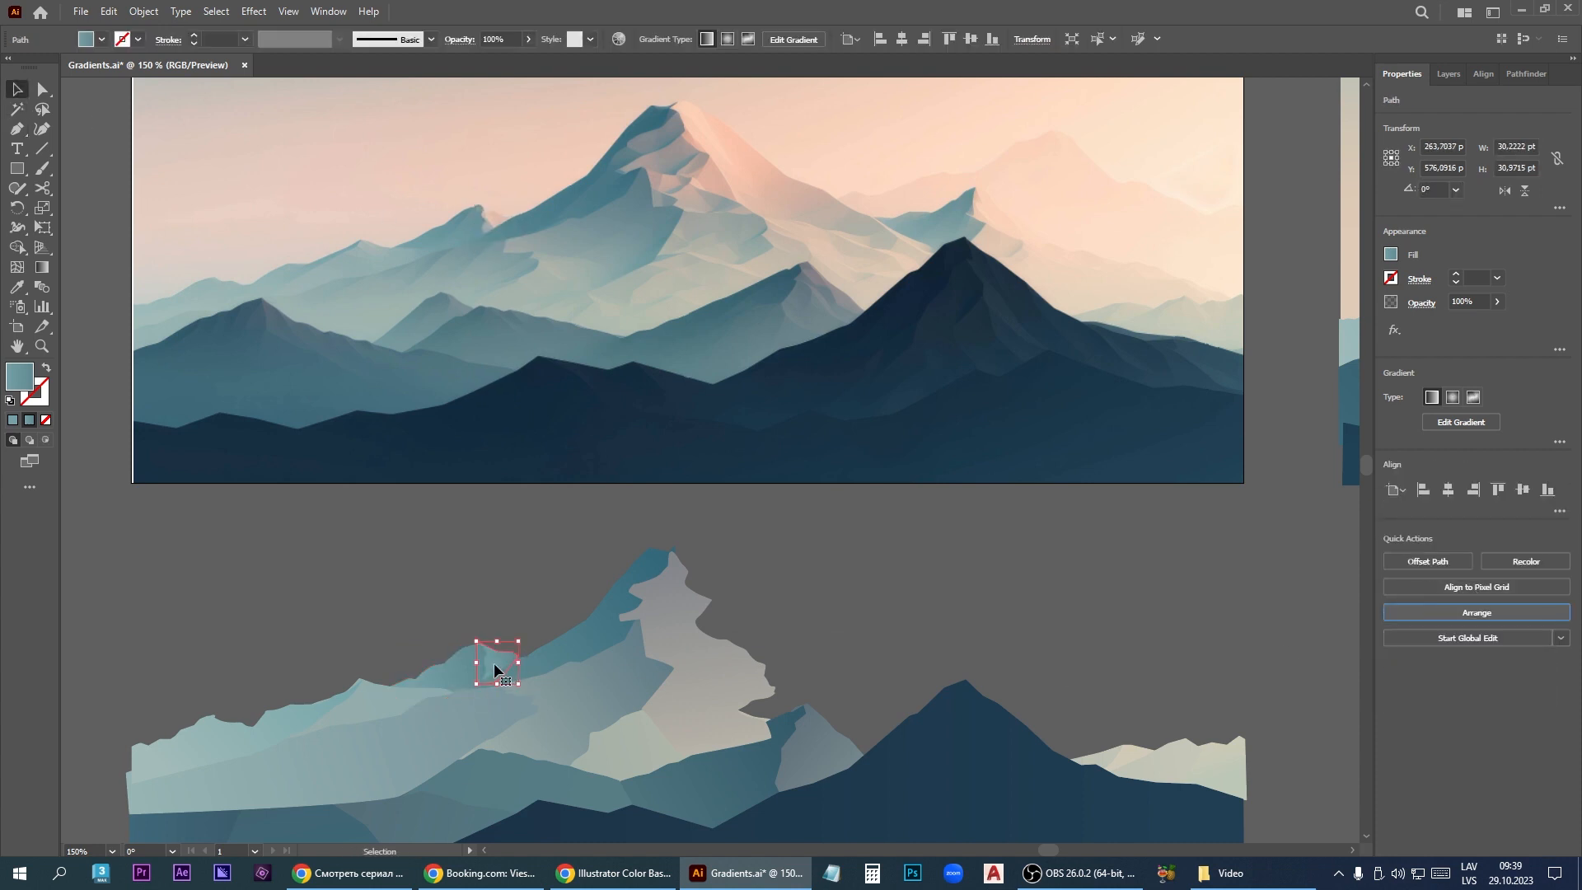
Step: Recolour both gradient stops of the small left peak's sunlit side with pinkish colours sampled from the image
key(g)
double_click(482, 663)
click(272, 561)
click(496, 219)
double_click(513, 651)
click(304, 551)
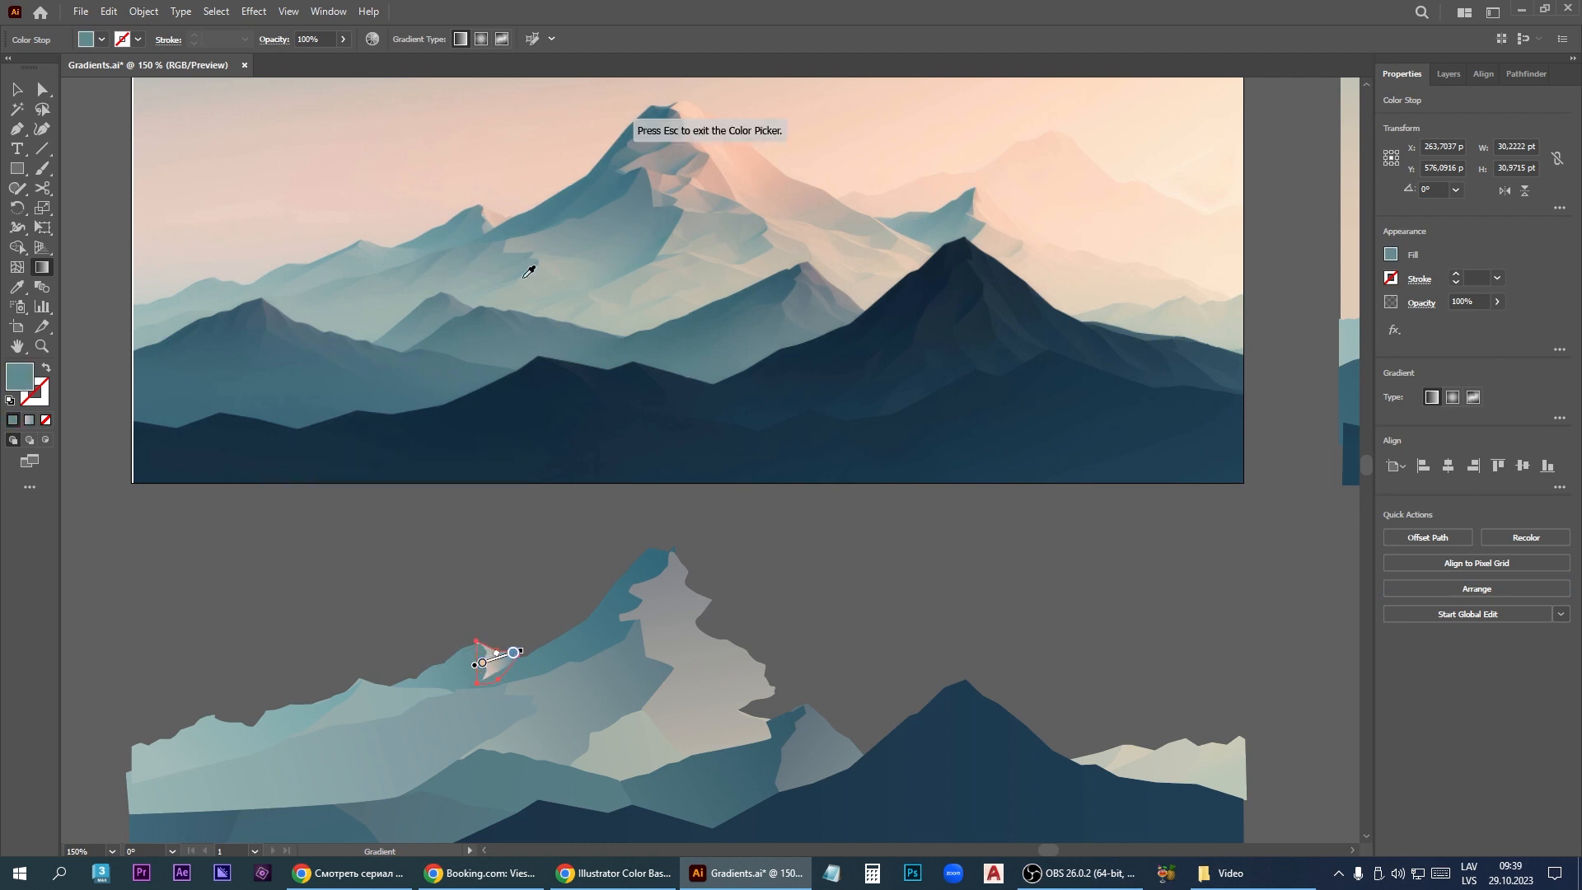
click(499, 221)
click(14, 91)
Step: Trace the main mountain's sunlit right slope from the summit down to the dark foreground peak with the Pen tool
click(16, 129)
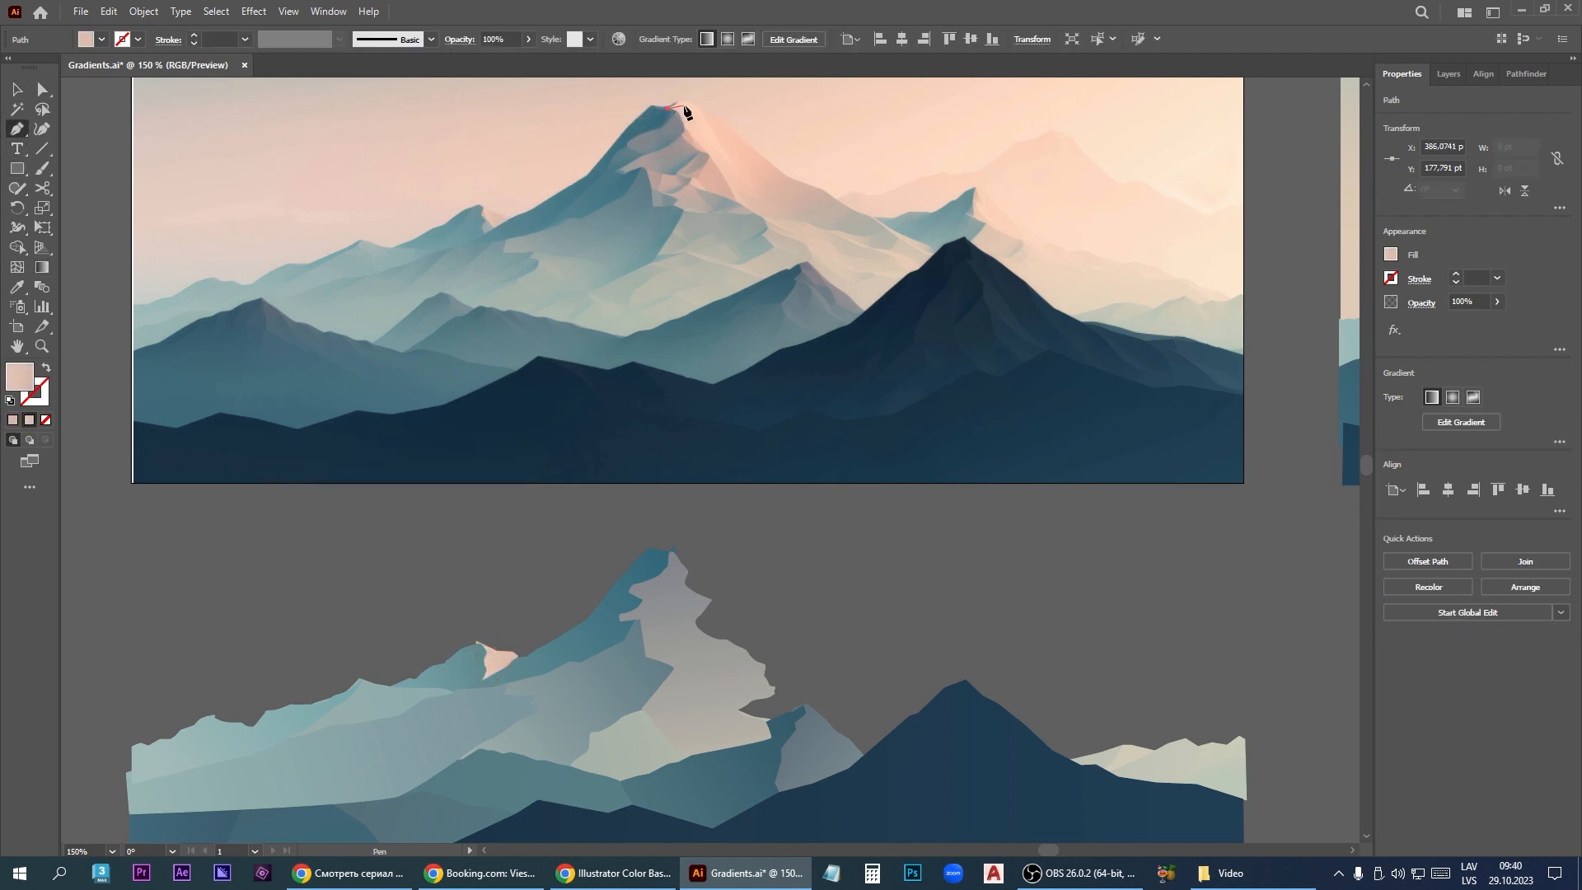
click(668, 108)
click(680, 101)
click(687, 102)
click(694, 105)
click(702, 111)
click(712, 112)
click(717, 120)
click(887, 229)
click(936, 256)
click(878, 324)
click(807, 314)
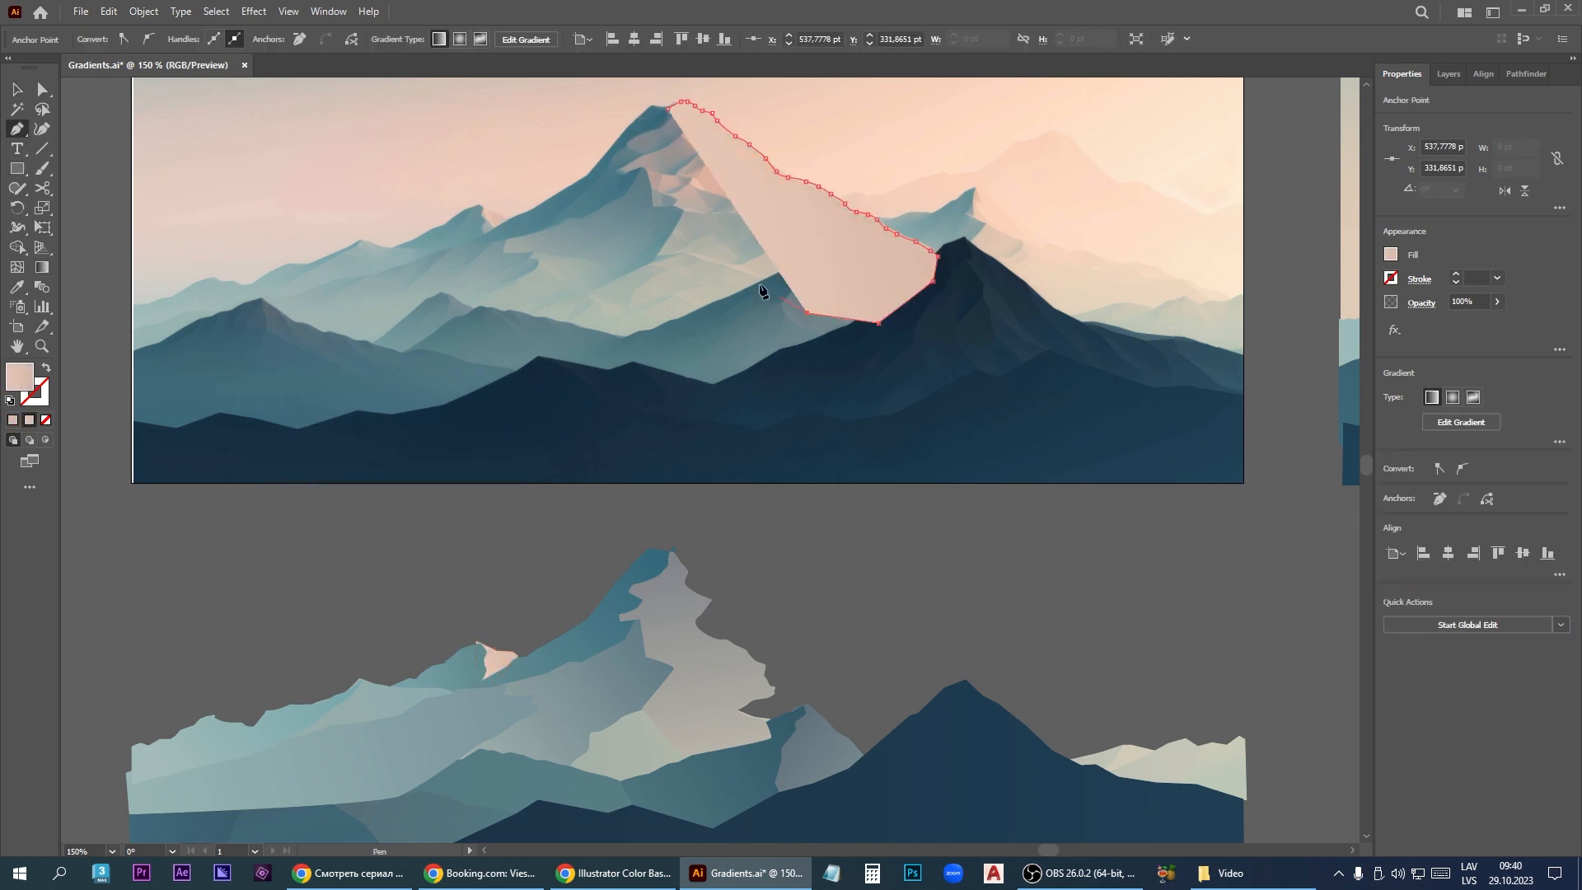
click(662, 123)
click(668, 109)
Step: Place the sunlit slope below the image behind the other shapes and pull its lower-left anchor under the central face
click(17, 89)
drag(696, 133, 695, 565)
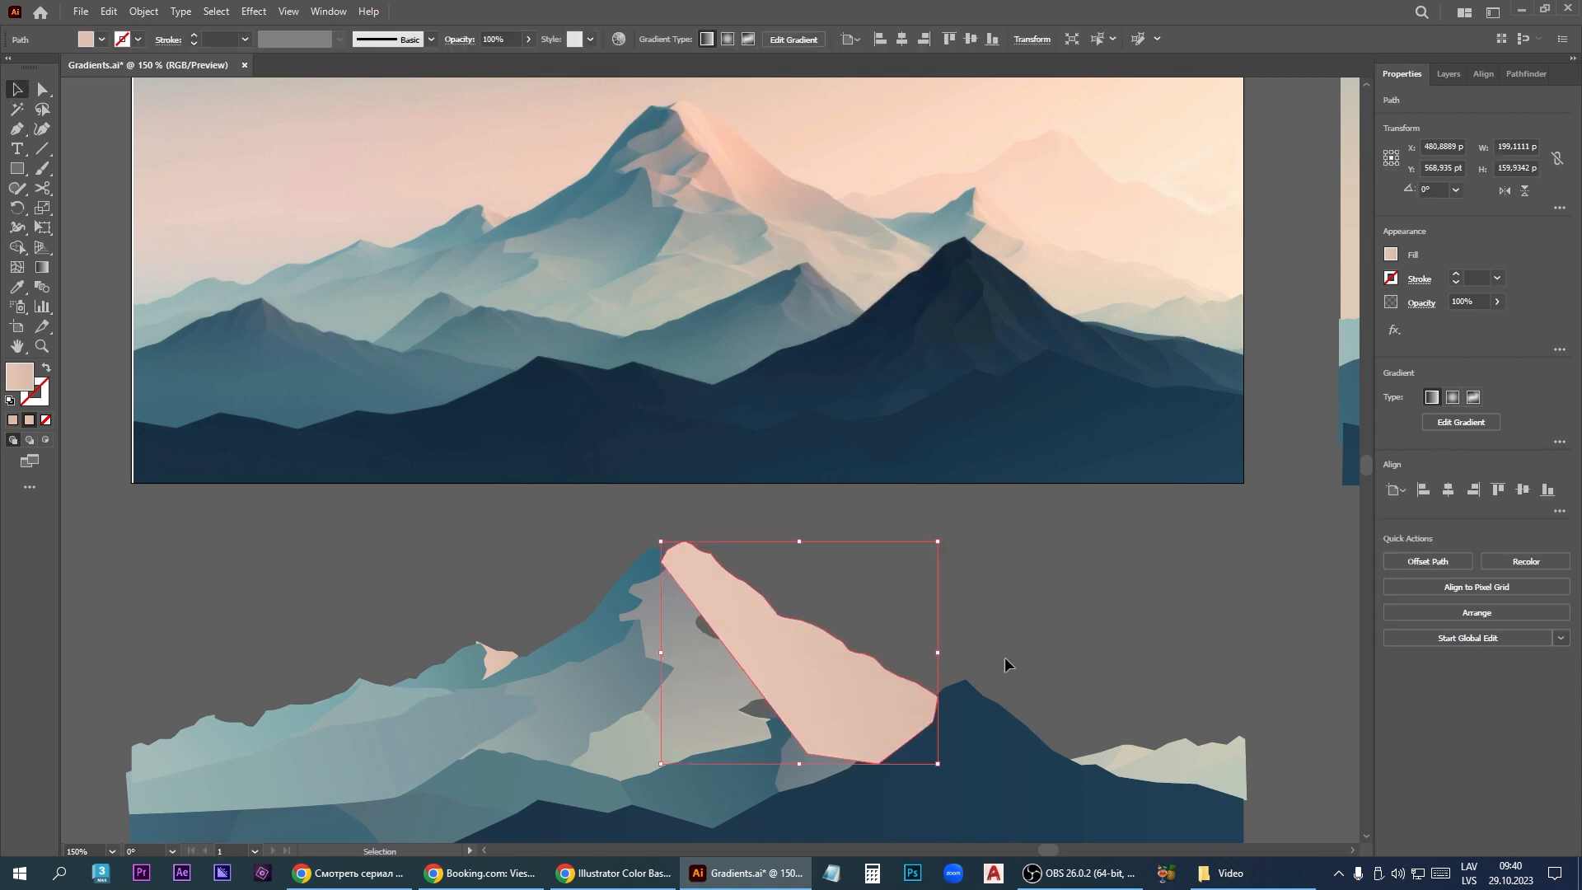
click(1477, 612)
click(1413, 663)
click(42, 107)
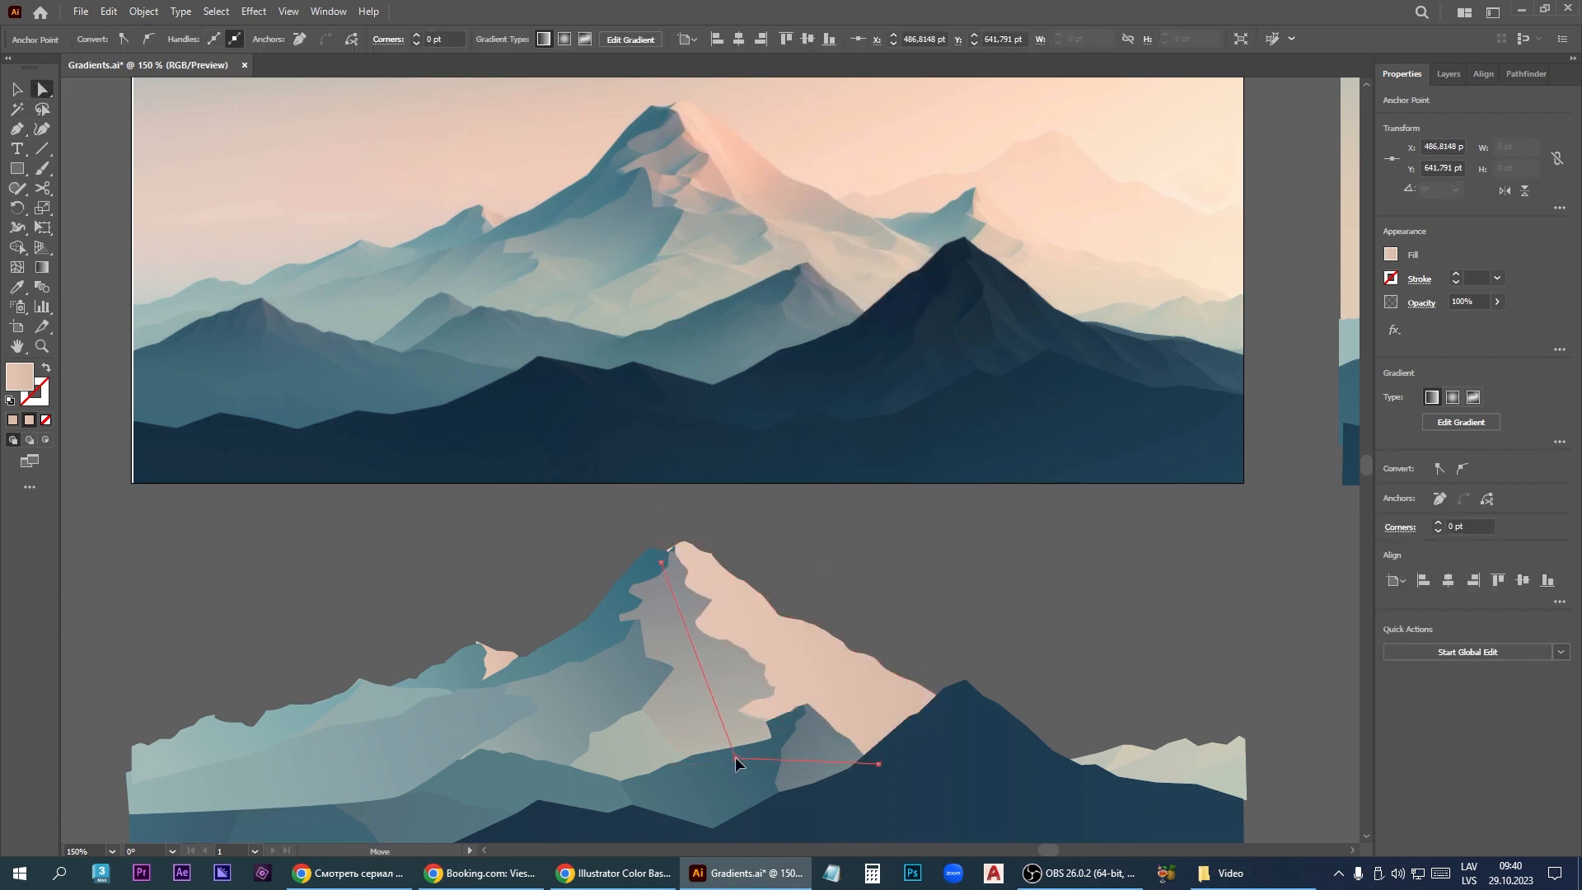
Step: Redraw the sunlit slope's gradient diagonally from the summit downhill and recolour its stops with colours sampled from the image
click(42, 267)
drag(684, 543, 865, 750)
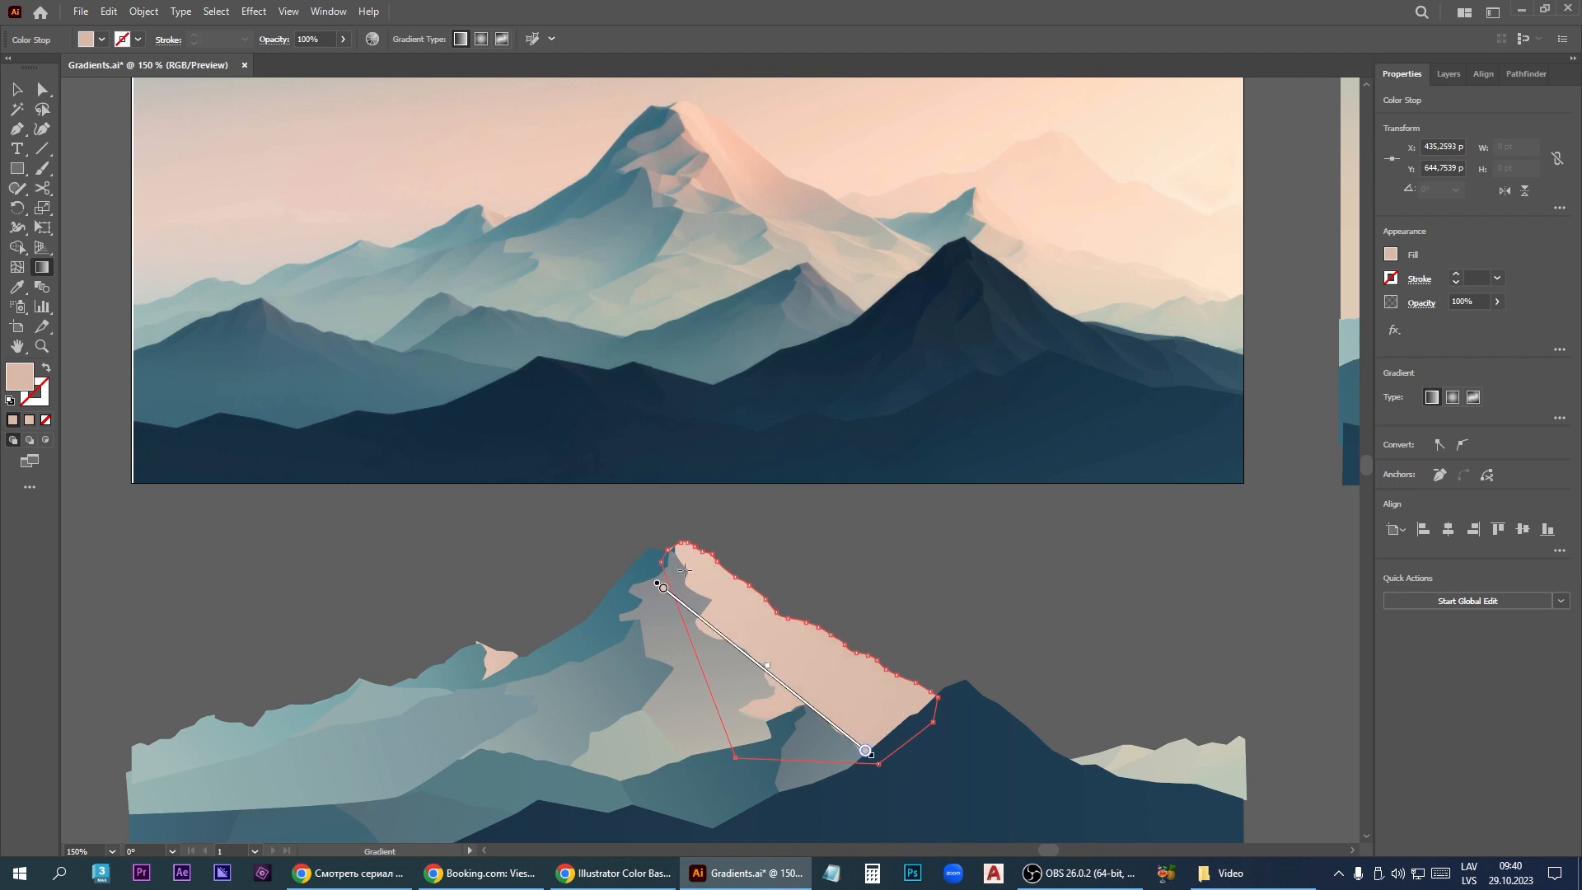
double_click(866, 750)
click(654, 648)
click(882, 268)
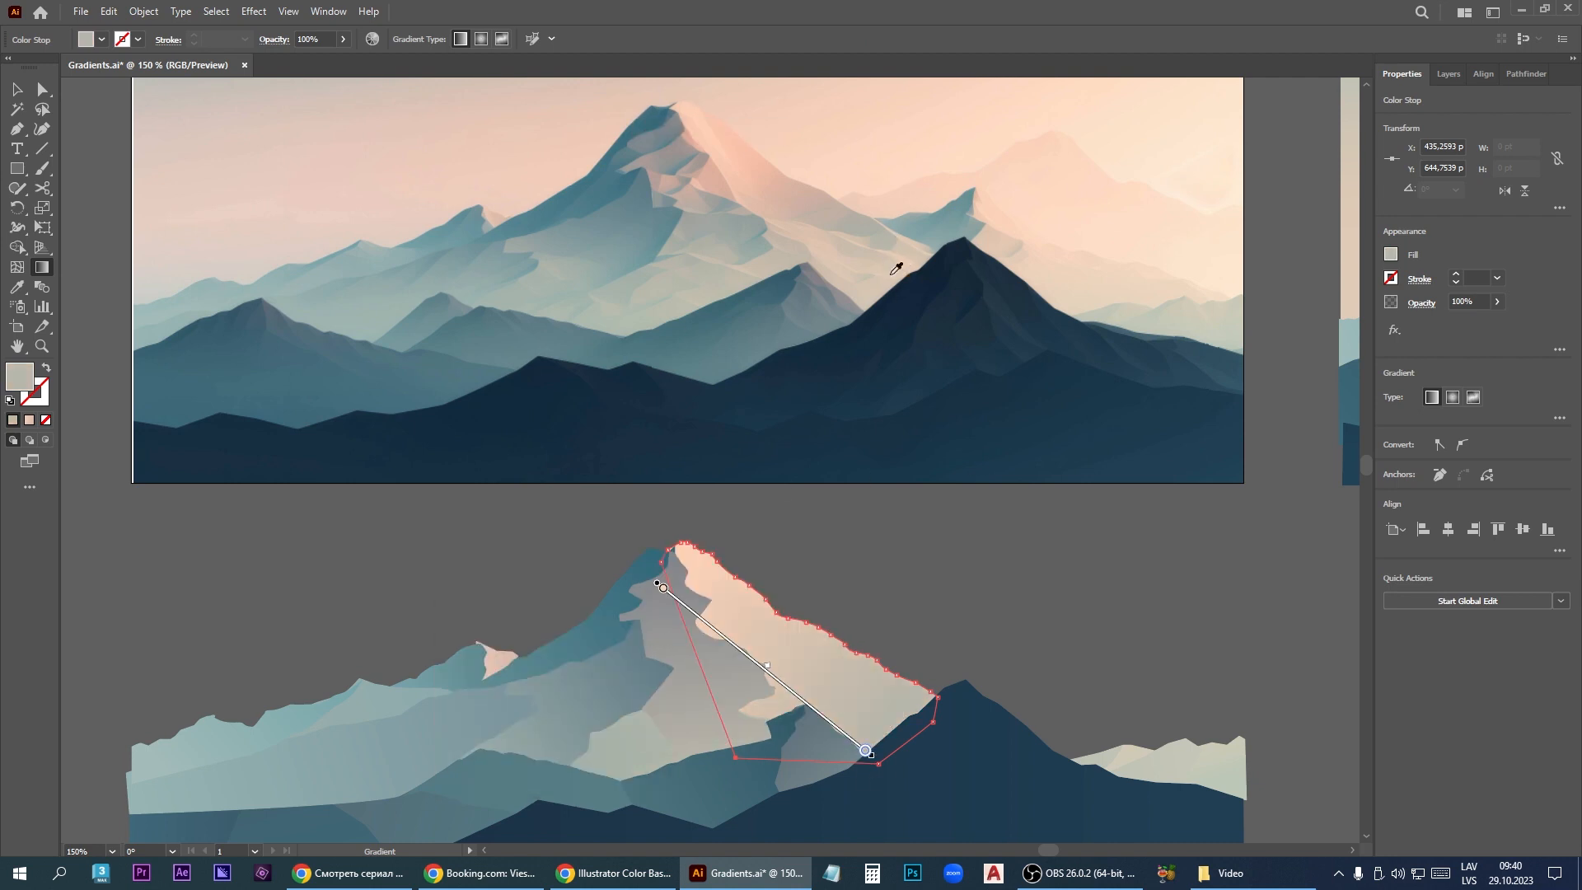
Step: Trace the shaded face of the small peak behind the dark foreground mountain with the Pen tool
key(p)
click(857, 216)
click(907, 213)
click(930, 213)
click(954, 198)
click(975, 187)
click(985, 224)
click(971, 244)
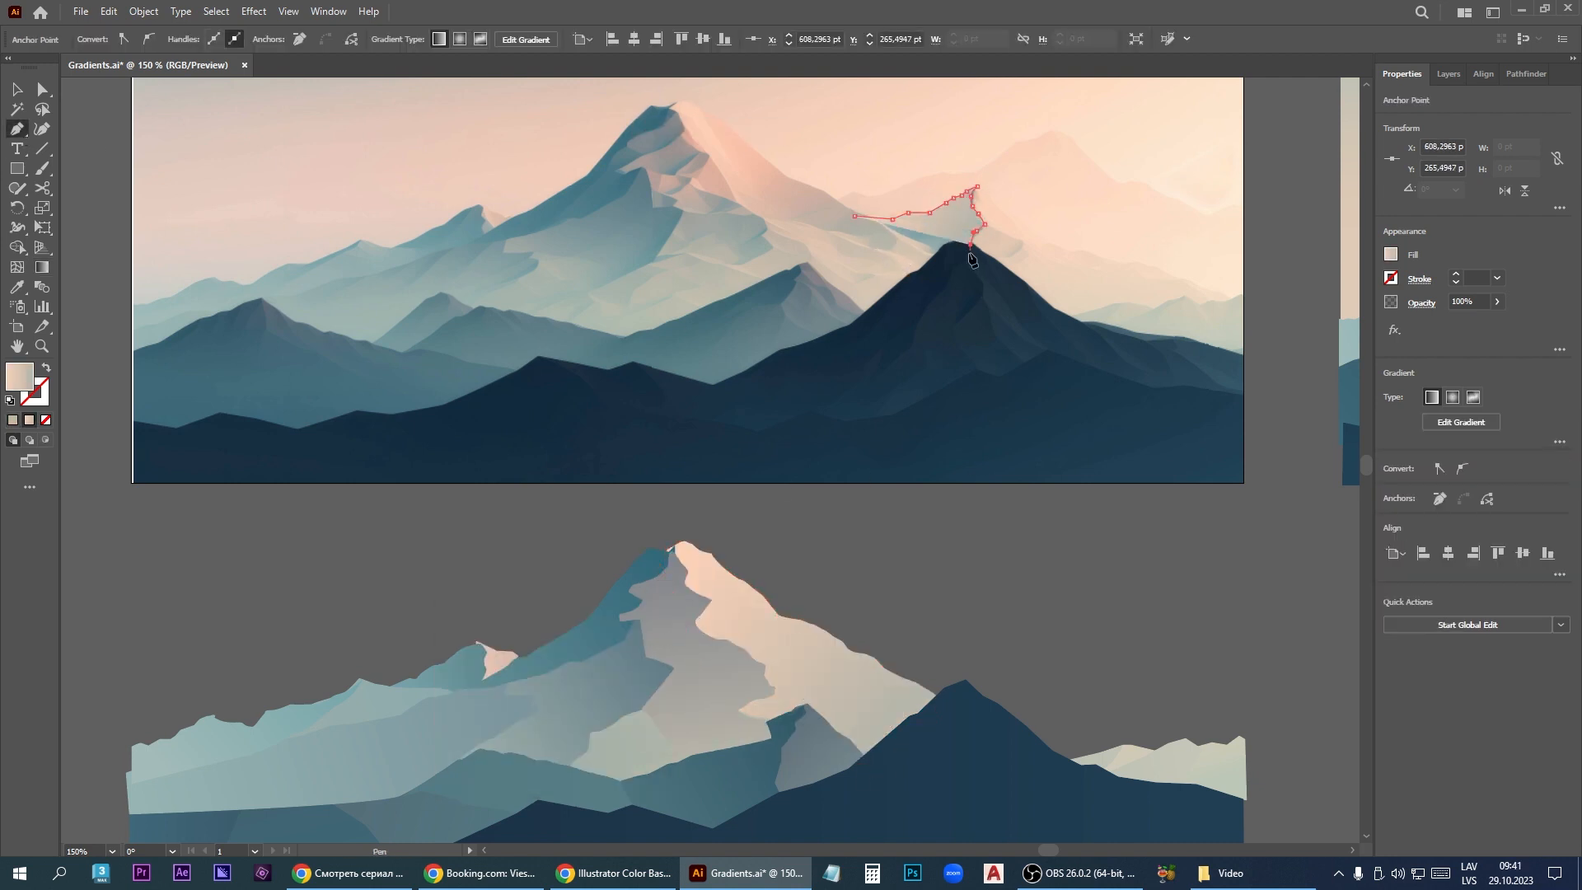
click(937, 277)
click(856, 216)
Step: Move the small right peak's shaded face below the image beside the sunlit slope and send it to the back
key(v)
drag(933, 258, 896, 682)
click(936, 693)
click(1476, 612)
click(1483, 672)
Step: Recolour both gradient stops of the small right peak's shaded face with colours sampled from the image
click(42, 267)
double_click(961, 628)
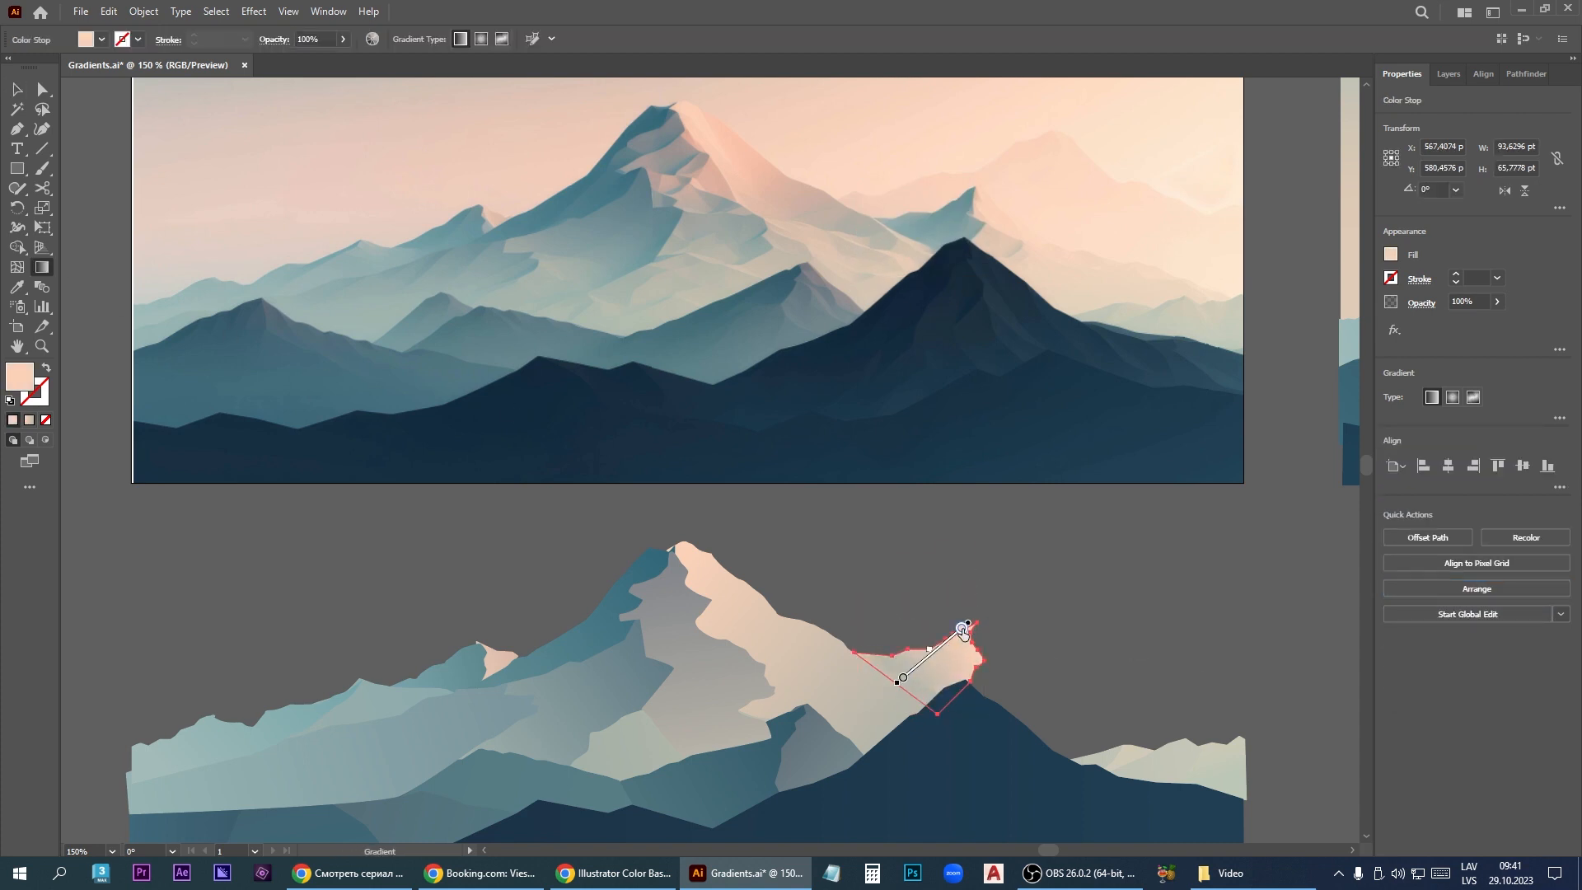
click(746, 699)
click(969, 197)
click(903, 678)
click(910, 228)
key(Escape)
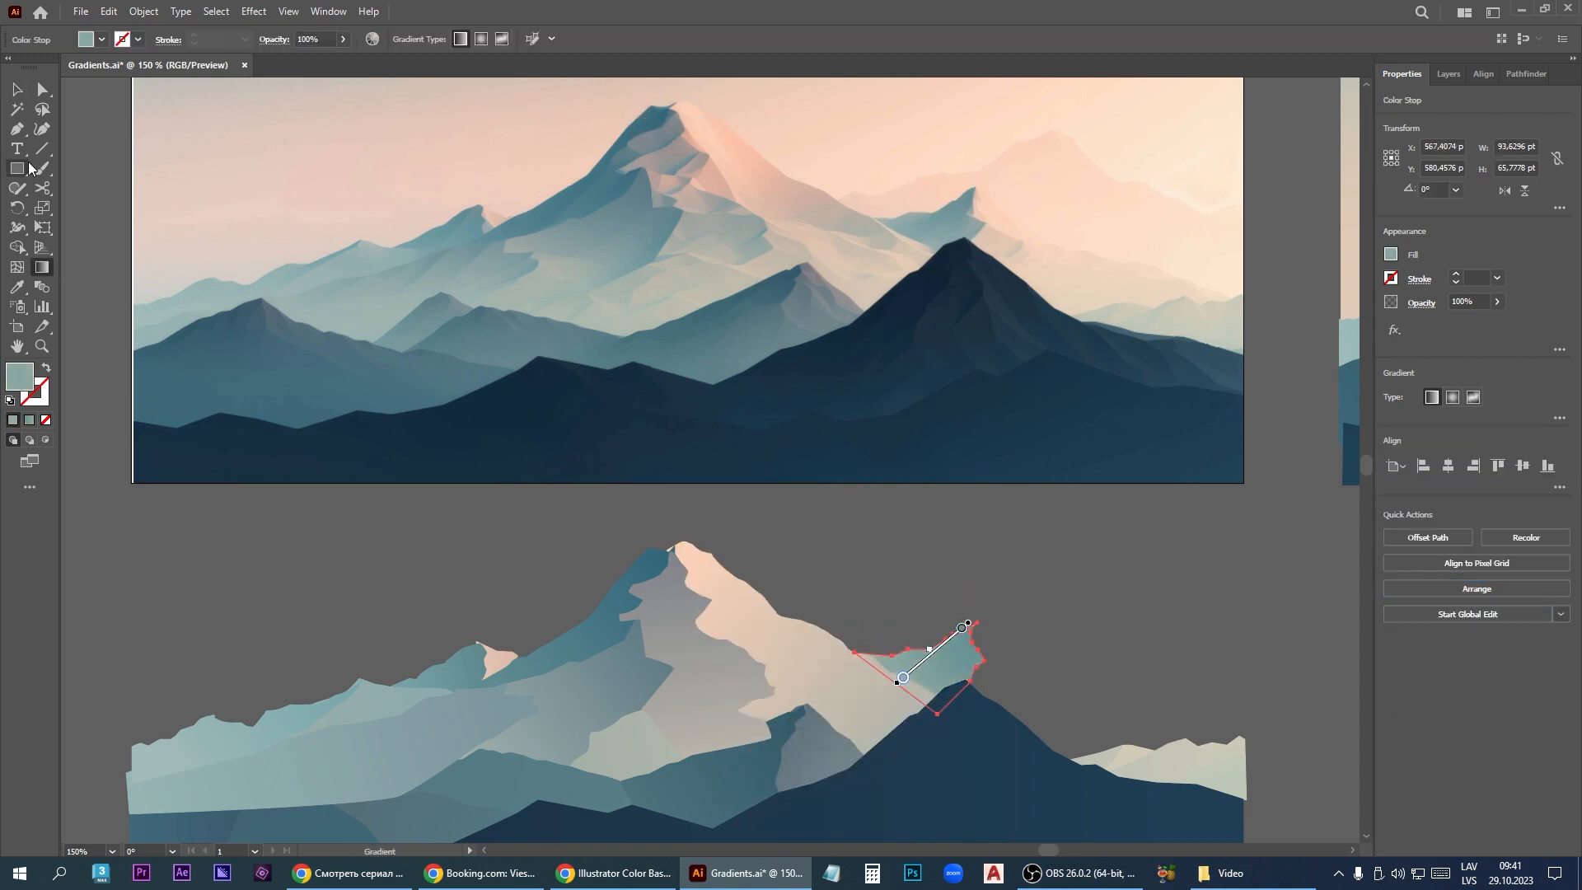
Step: Trace the small right peak's long outer slope with the Pen tool and move it below the image
click(17, 129)
click(975, 186)
drag(987, 189, 992, 193)
drag(996, 204, 996, 211)
click(1075, 248)
click(1089, 252)
click(1097, 258)
click(1116, 263)
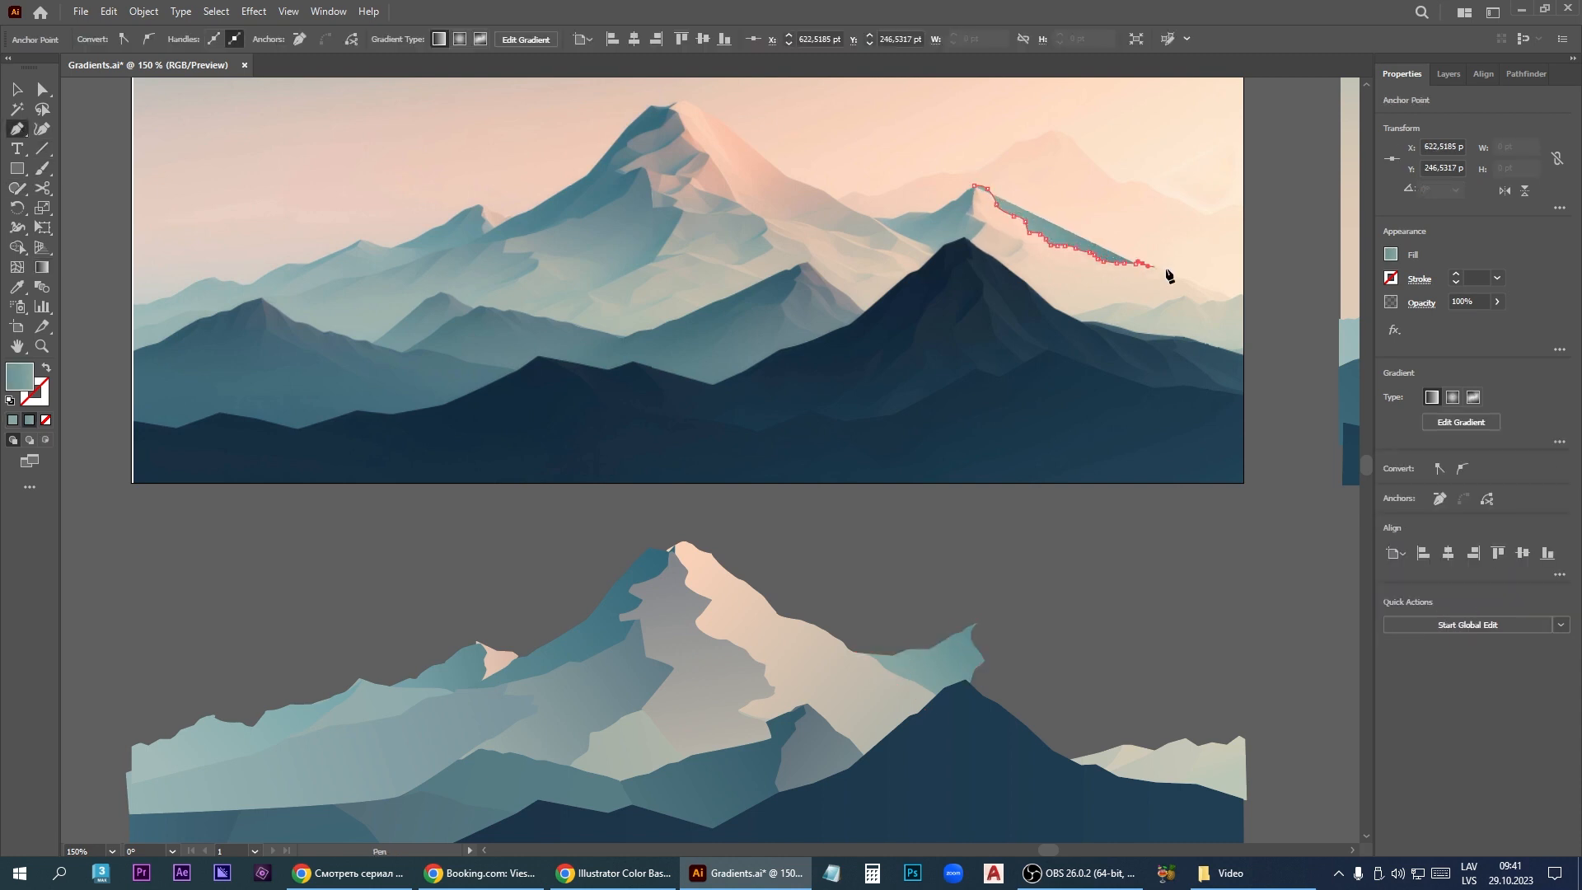
click(1167, 269)
click(1216, 316)
click(1067, 334)
click(974, 185)
click(17, 89)
drag(1051, 278, 1054, 715)
Step: Adjust the outer slope's top anchor so that it meets the tip of the small right peak's shaded face
scroll(979, 644, up, 6)
scroll(943, 527, down, 2)
key(a)
click(931, 627)
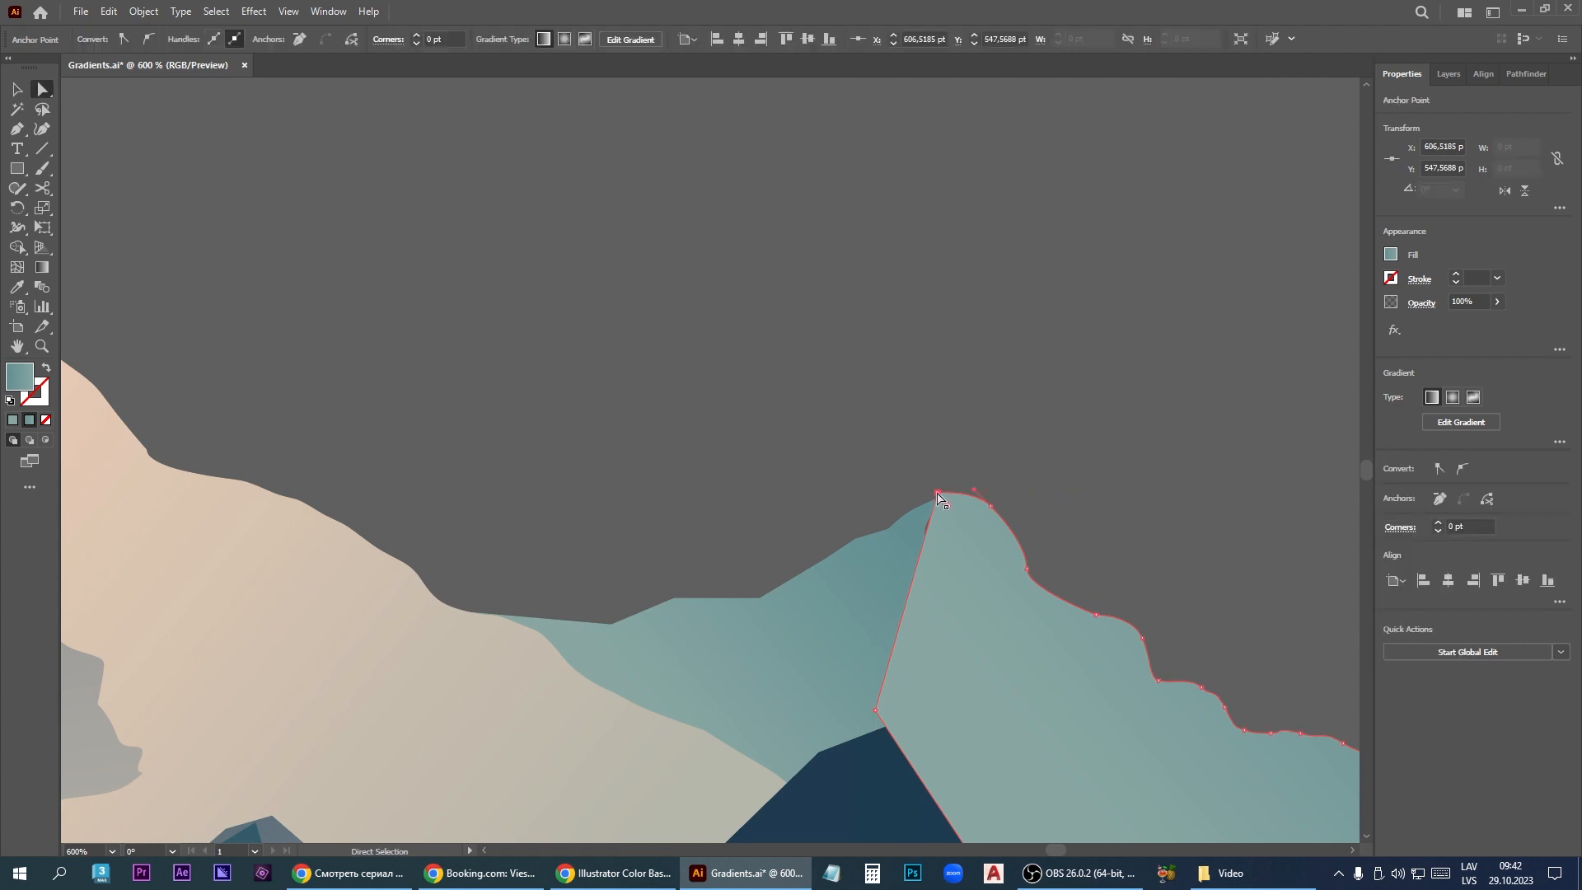
Step: Extend the outer slope's lower inner anchor beneath the small right peak's shaded face and send the slope to the back
click(917, 600)
drag(875, 710, 796, 660)
scroll(707, 510, down, 3)
scroll(1152, 663, up, 4)
drag(1112, 664, 1119, 677)
scroll(1219, 659, down, 3)
right_click(904, 630)
mouse_move(988, 540)
click(1104, 596)
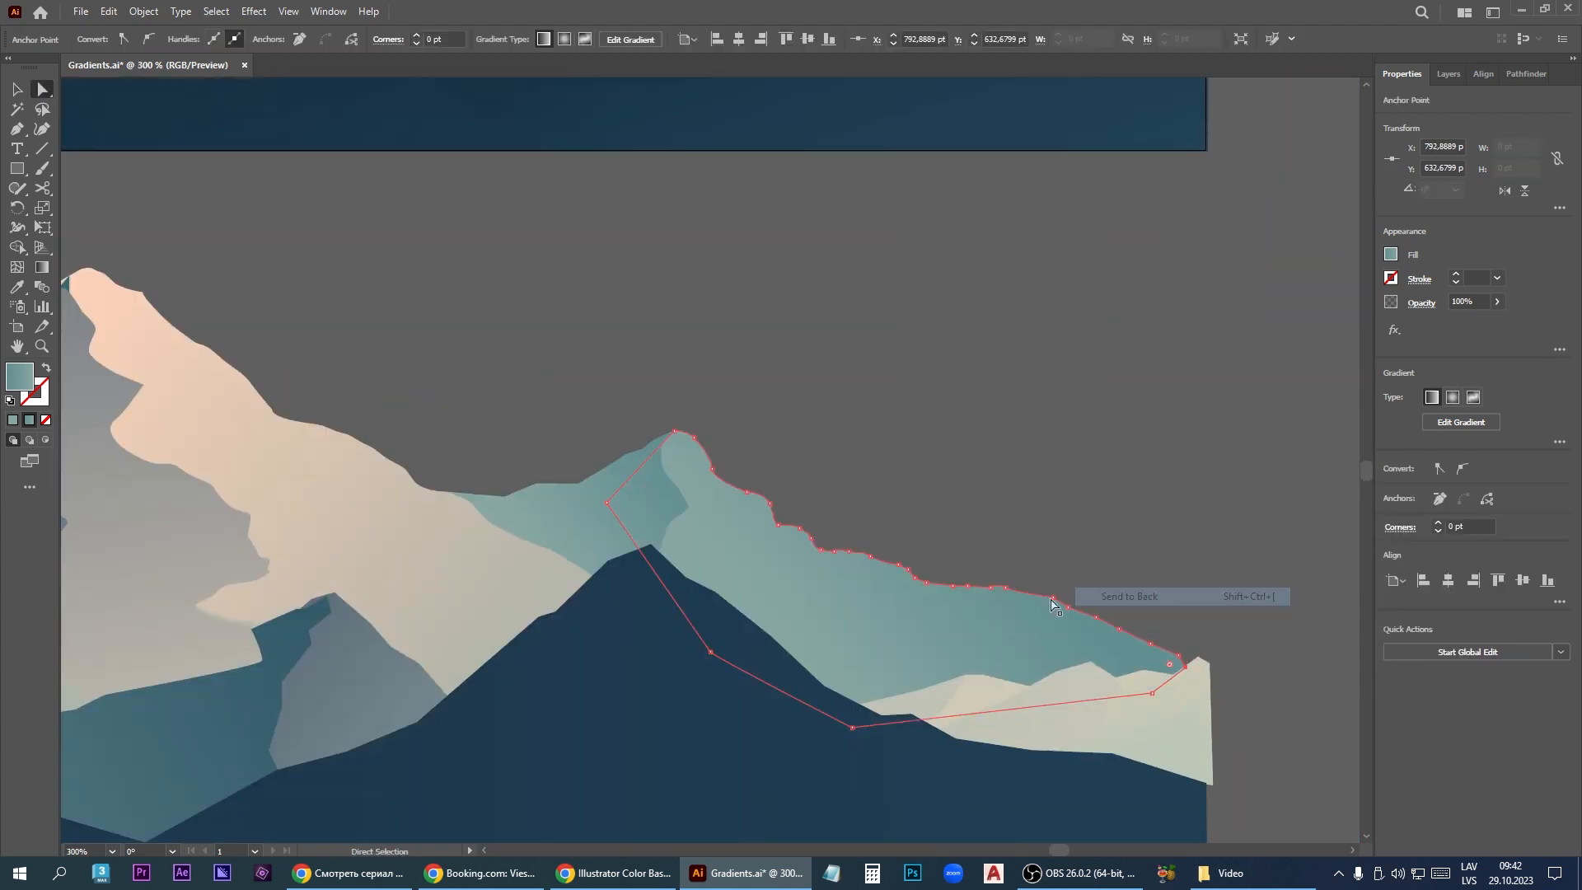
Step: Recolour both gradient stops of the small right peak's outer slope with colours sampled from the matching slope in the image
scroll(1010, 713, down, 2)
key(g)
double_click(833, 626)
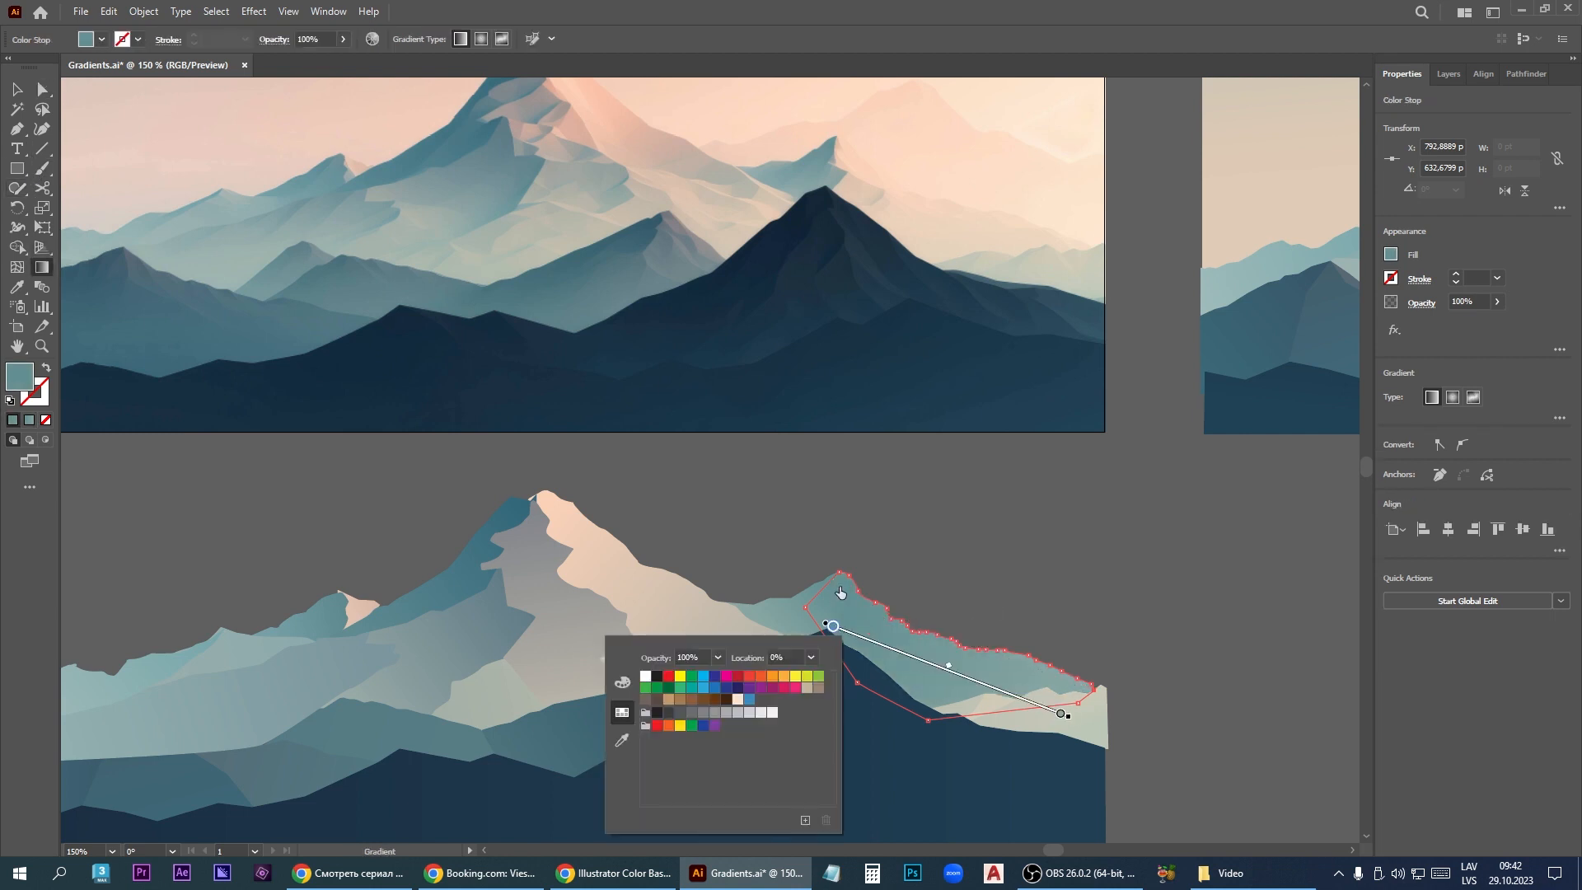
click(623, 741)
click(839, 153)
double_click(1060, 713)
click(848, 612)
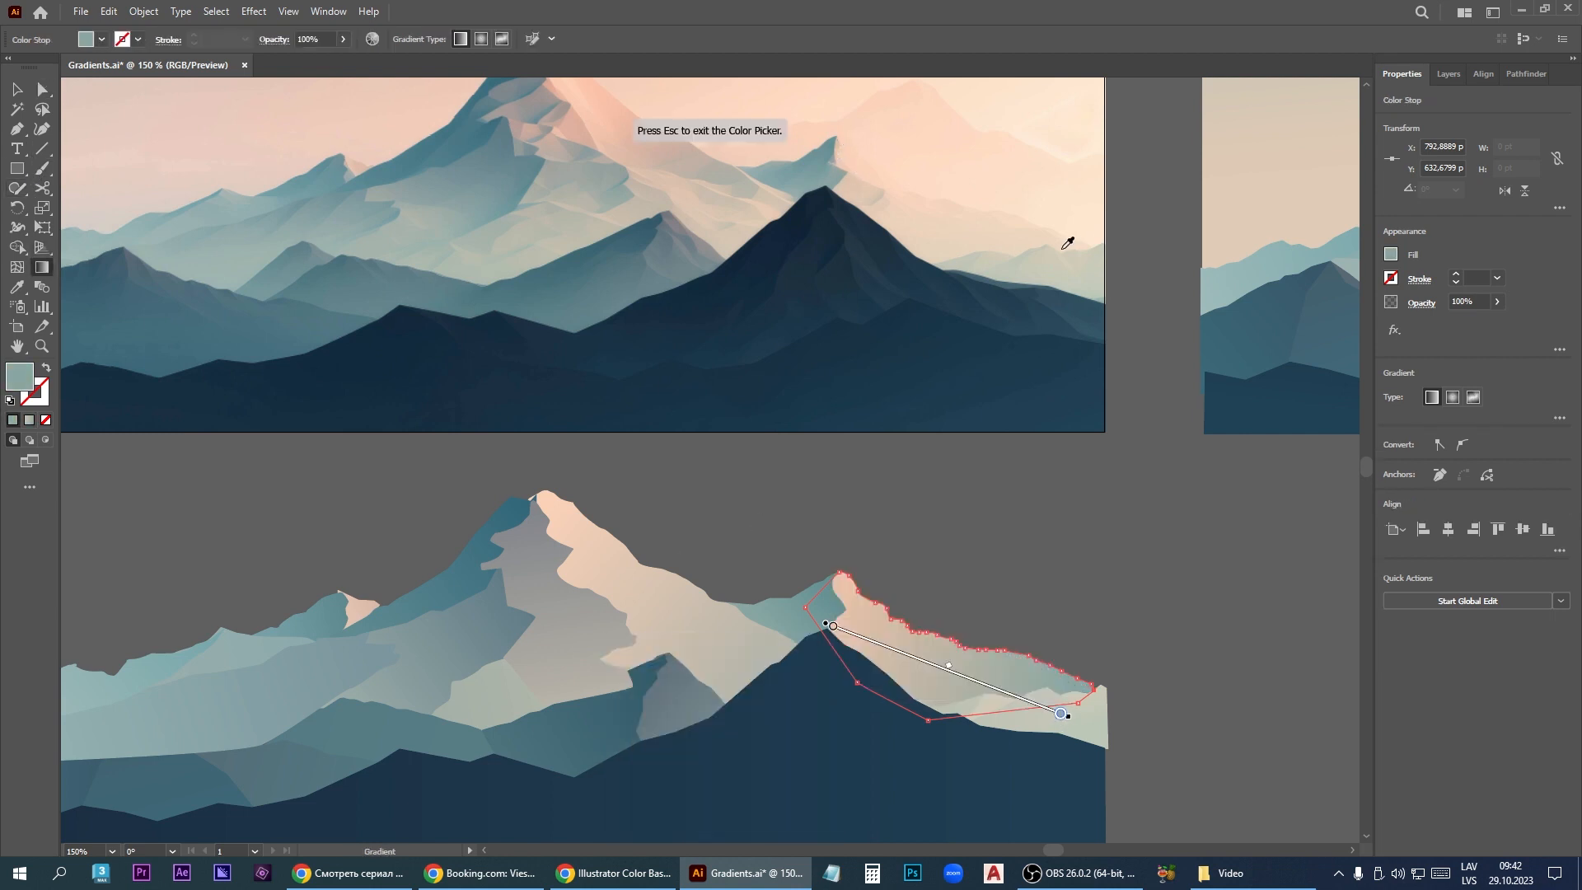
click(1051, 253)
Step: Trace the distant pale peak behind the small right peak with the Pen tool and move it below the image
drag(881, 387, 926, 469)
key(p)
drag(744, 233, 759, 226)
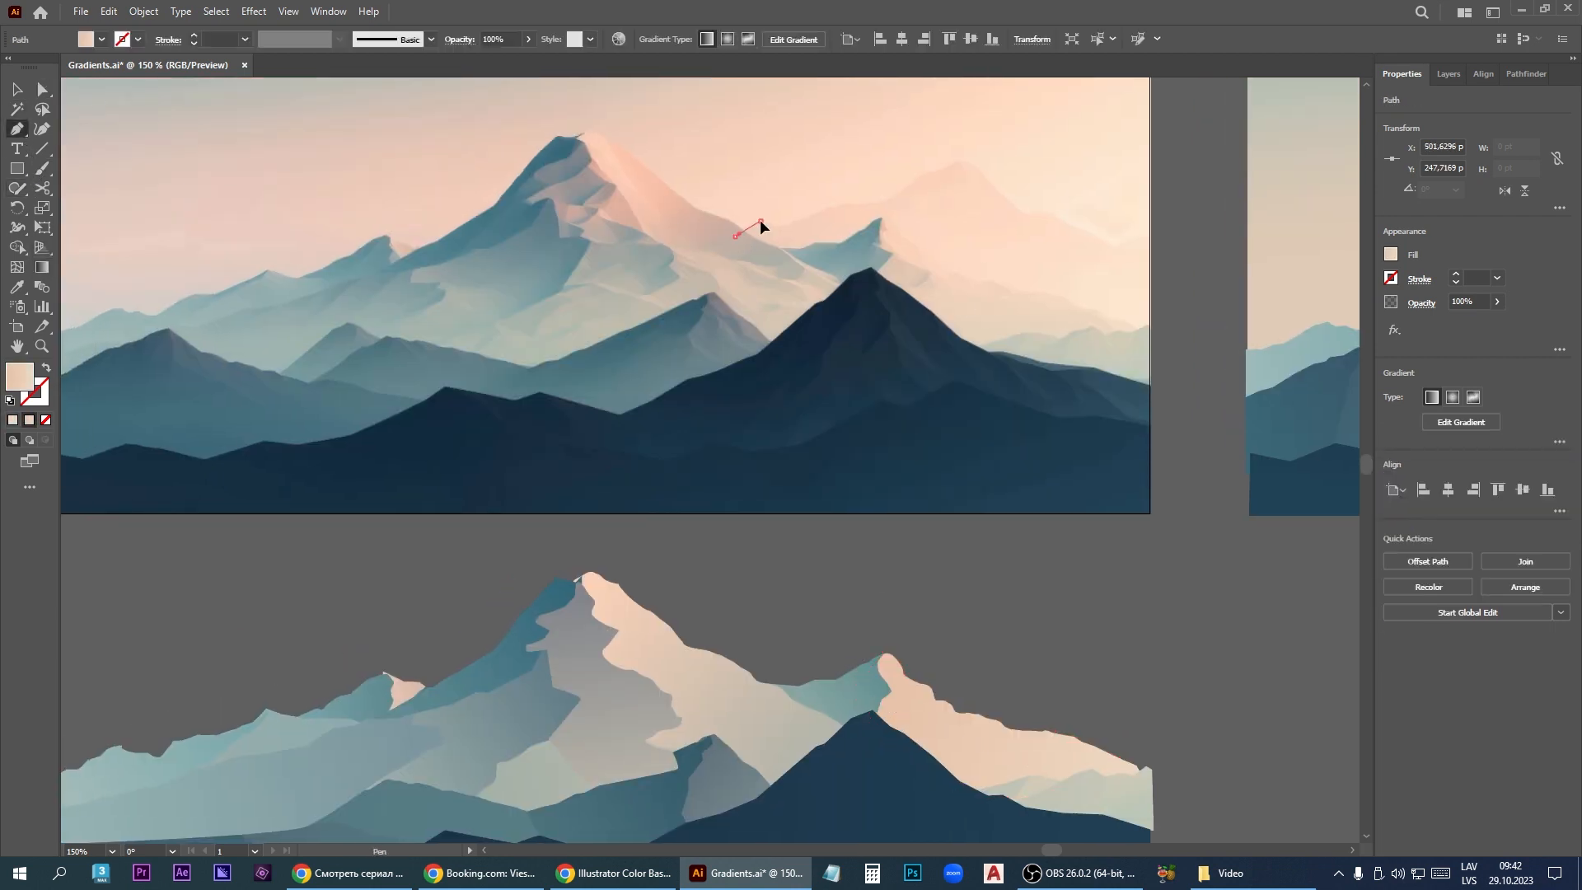
mouse_move(892, 196)
mouse_down()
mouse_move(903, 189)
mouse_move(948, 671)
mouse_up()
click(921, 172)
click(961, 161)
click(987, 181)
click(1030, 212)
click(1077, 226)
click(1156, 236)
click(1157, 352)
click(735, 236)
key(v)
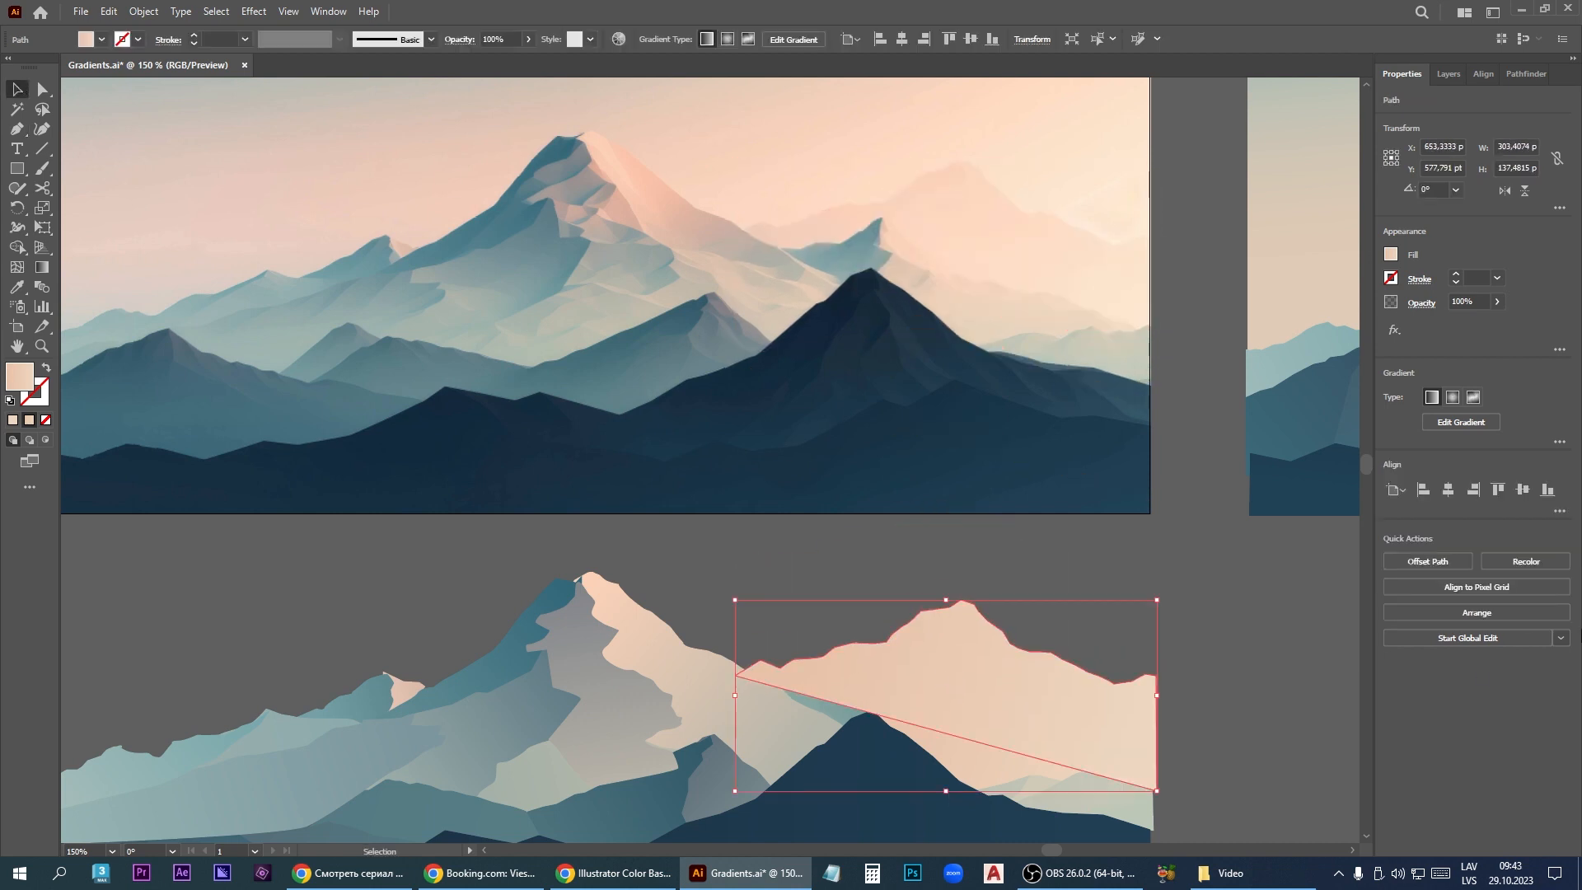
Step: Recolour both gradient stops of the distant peak with pale peach colours sampled from the image
key(g)
double_click(806, 620)
click(596, 805)
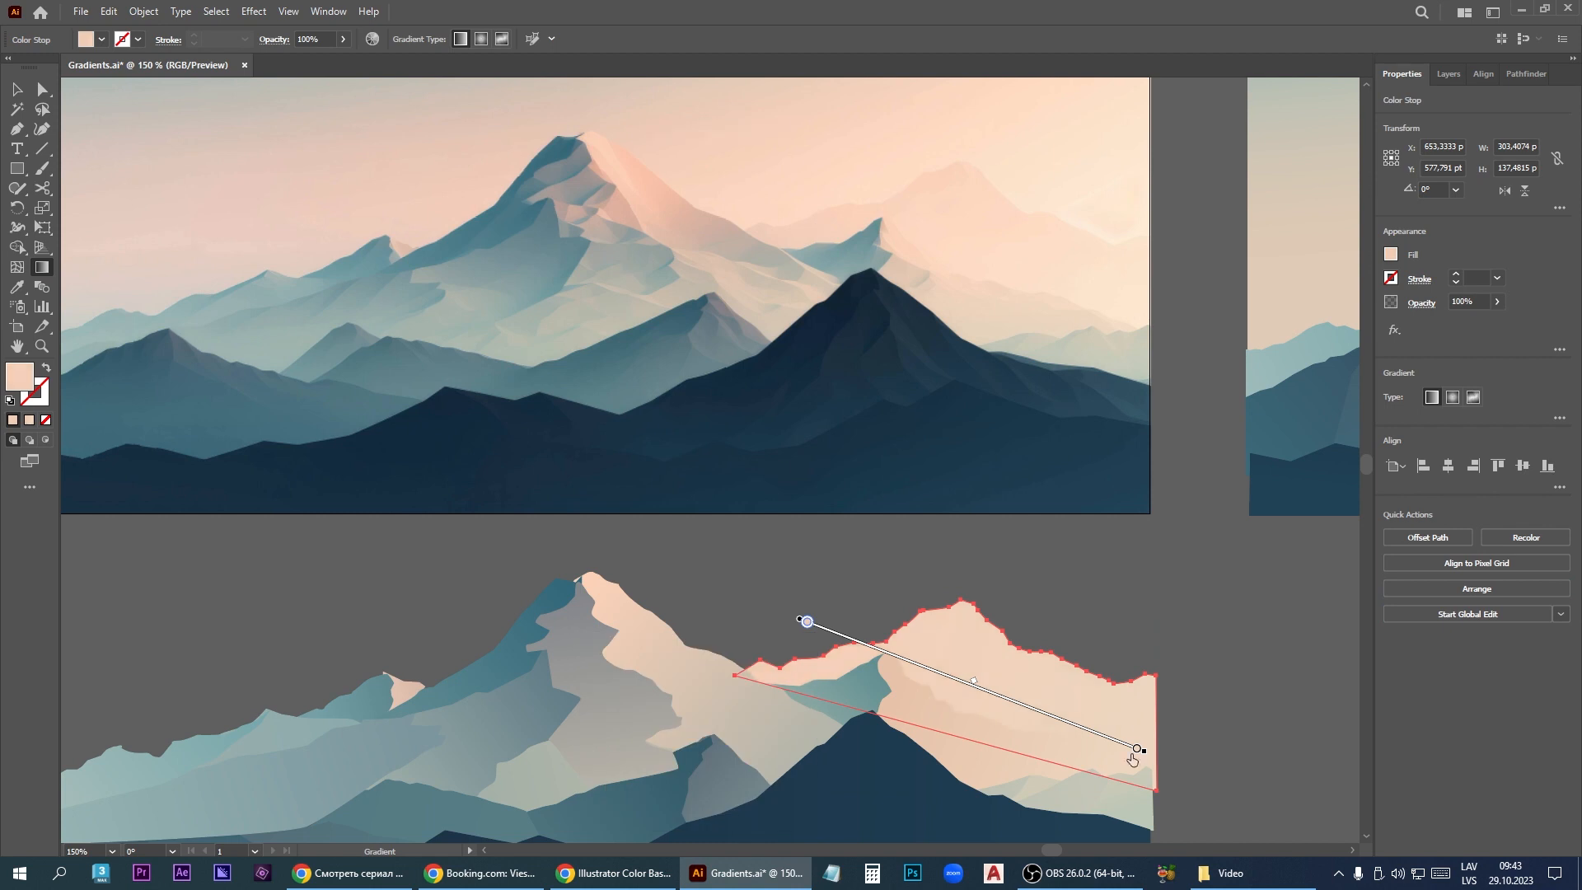
click(1141, 300)
scroll(1036, 451, down, 1)
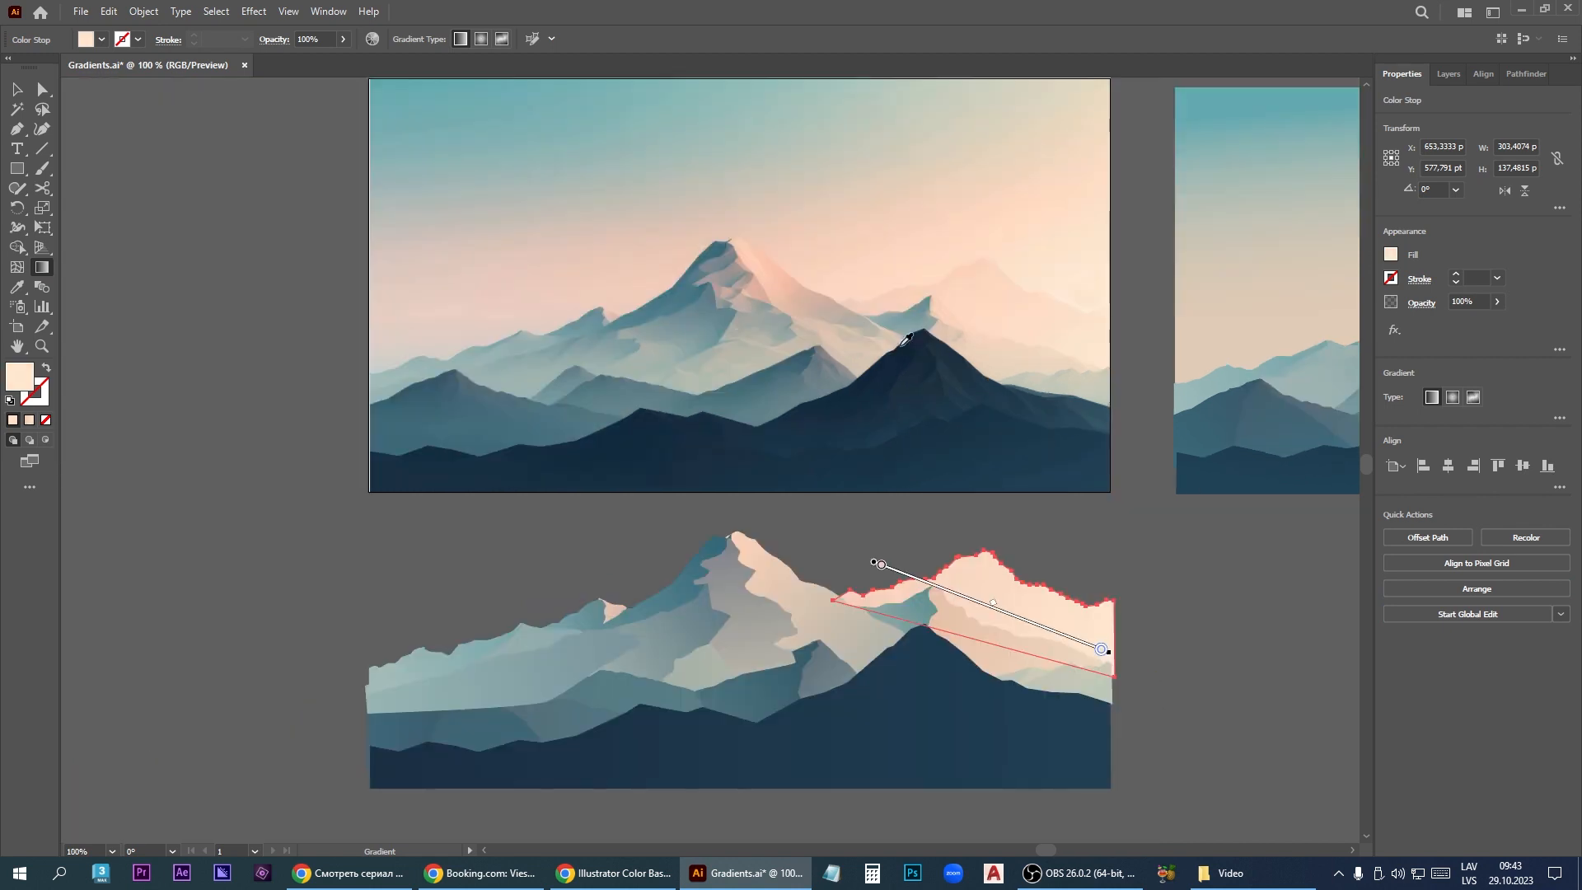
Step: Select all the traced mountain shapes and move them further down to leave room for the sky
key(v)
click(928, 555)
scroll(1042, 576, down, 1)
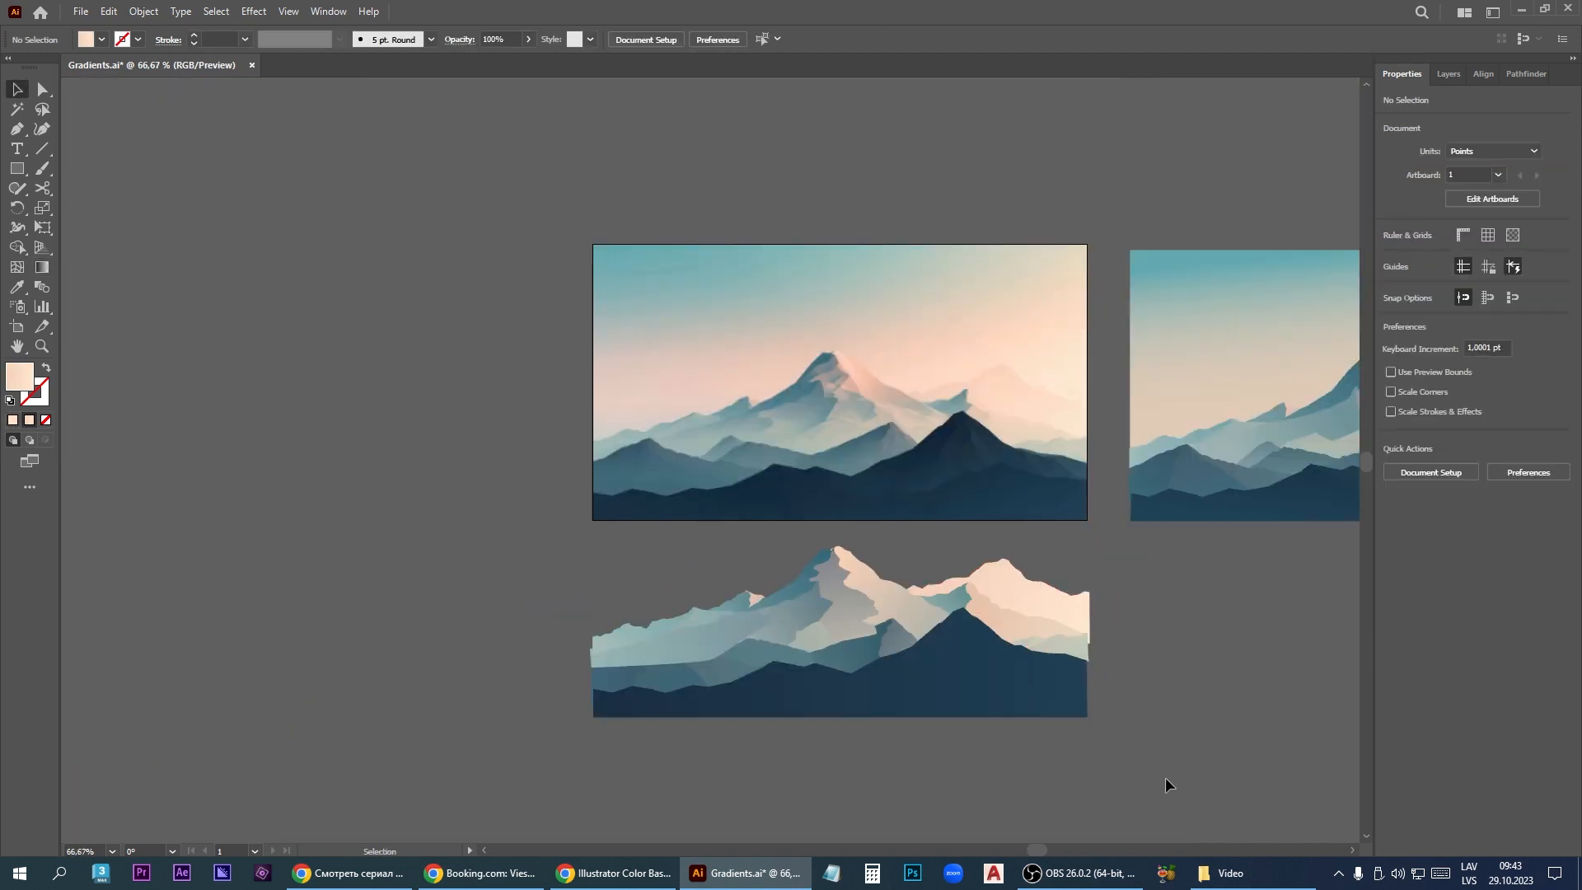
click(901, 623)
drag(901, 623, 906, 774)
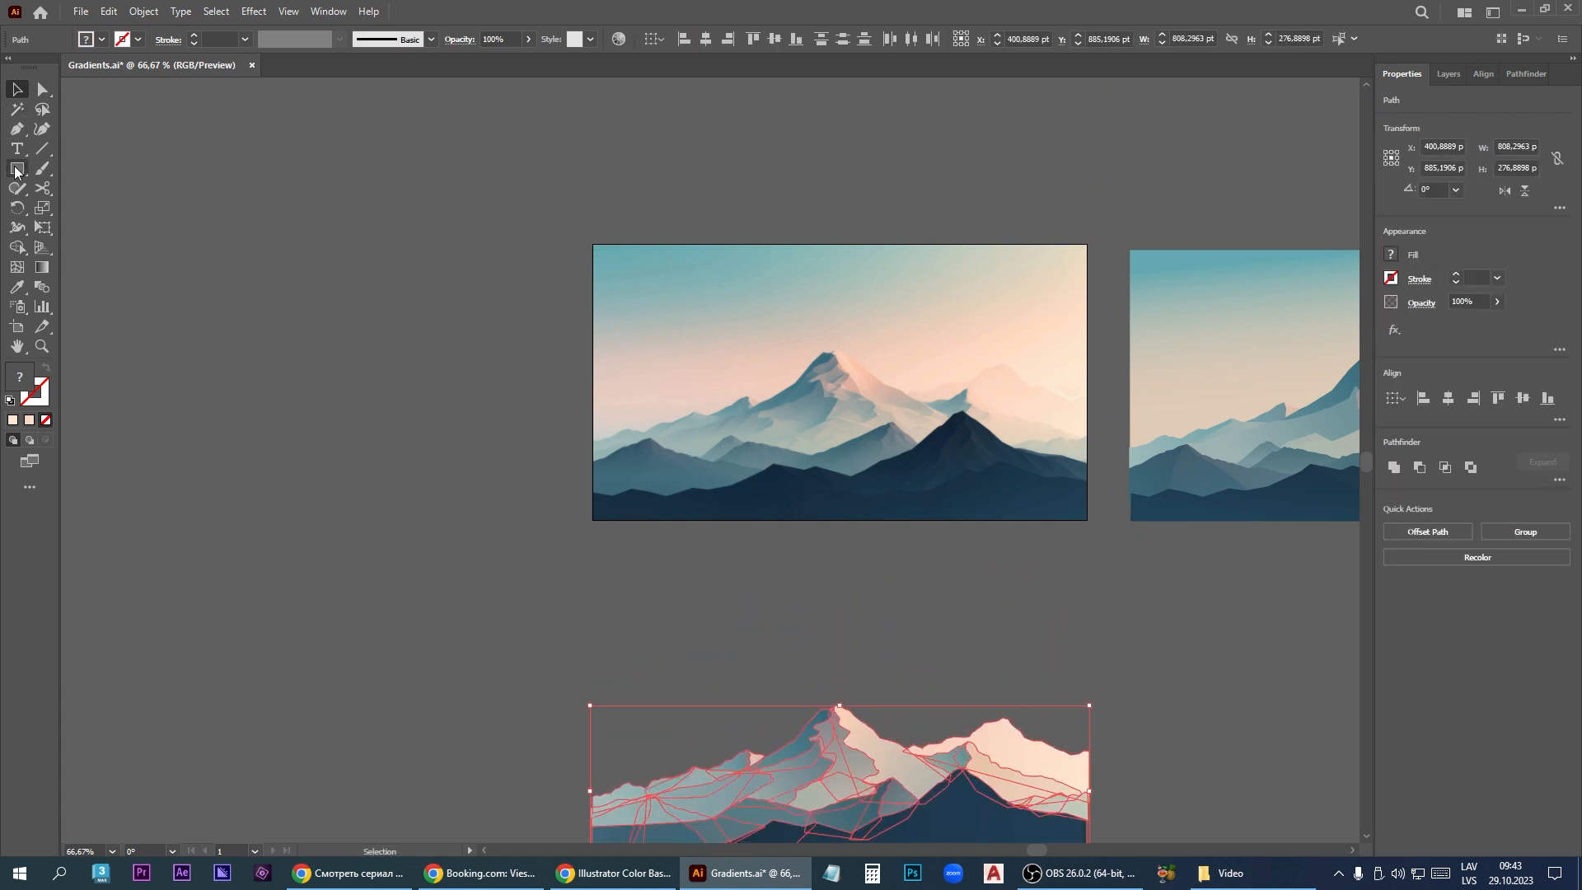
Step: Draw a sky rectangle about 799 by 340 pt, place it over the traced mountains and send it to the back
drag(595, 244, 1015, 766)
key(v)
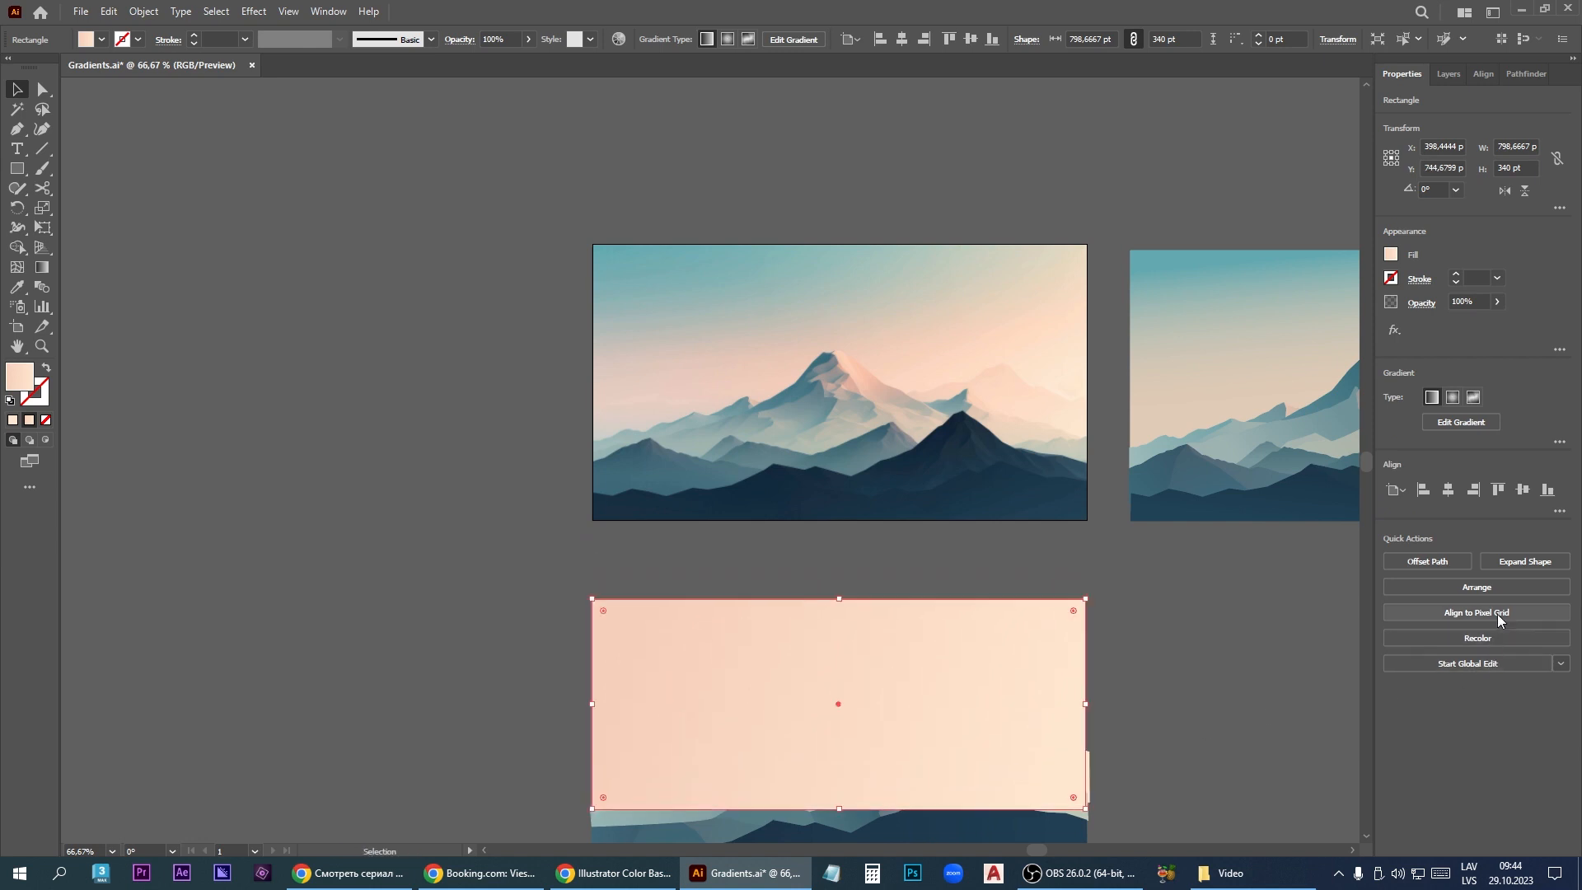
click(1479, 587)
click(1468, 652)
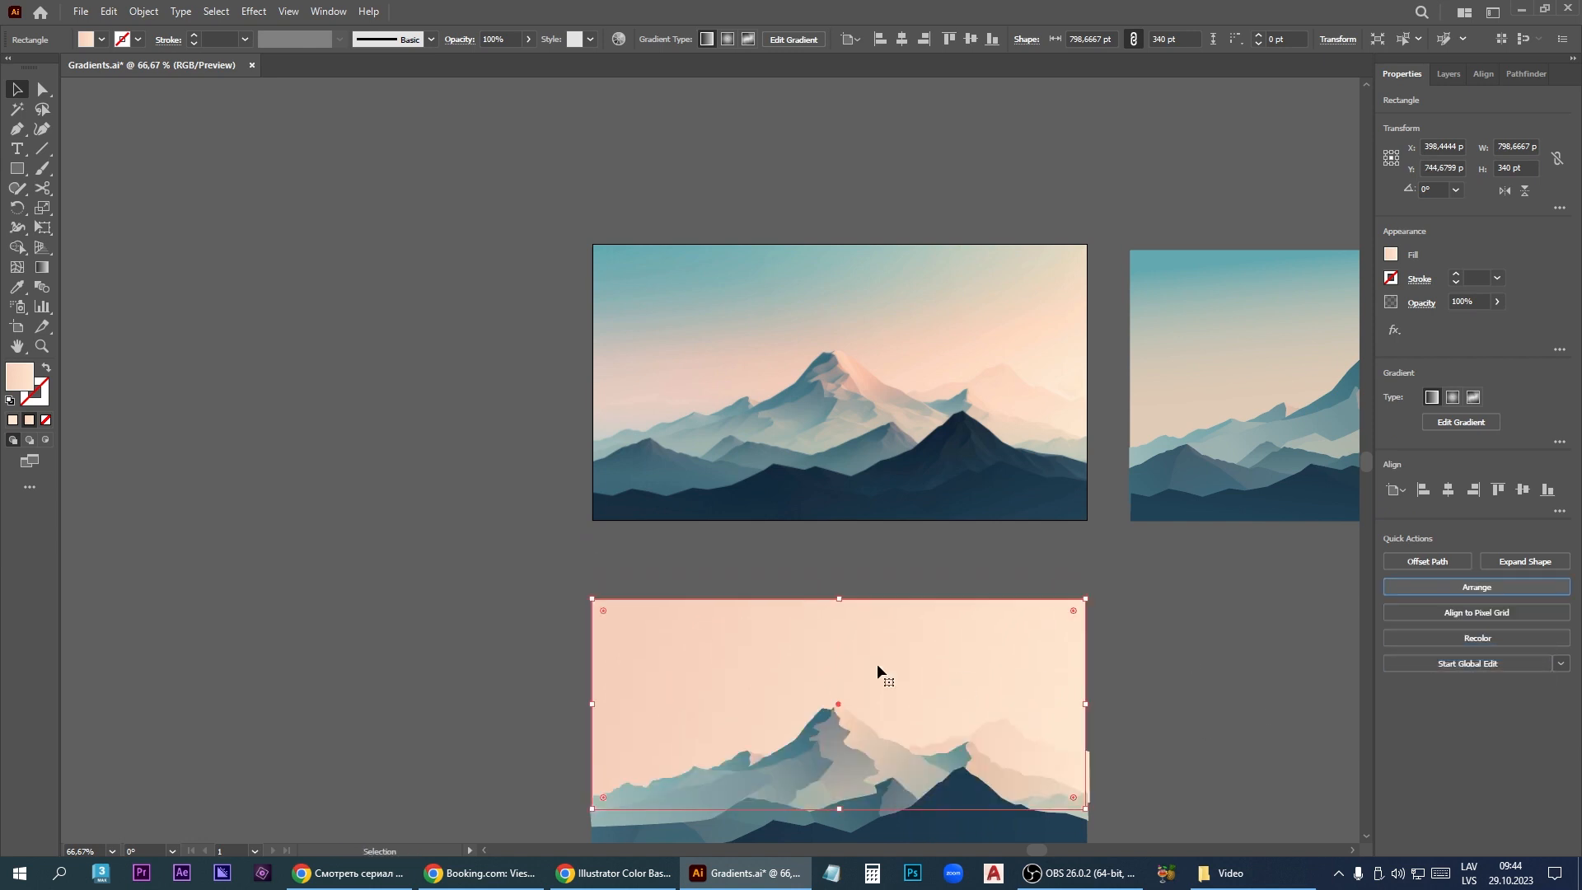
Step: Redirect the sky rectangle's gradient to run from its top edge down to the main peak
key(g)
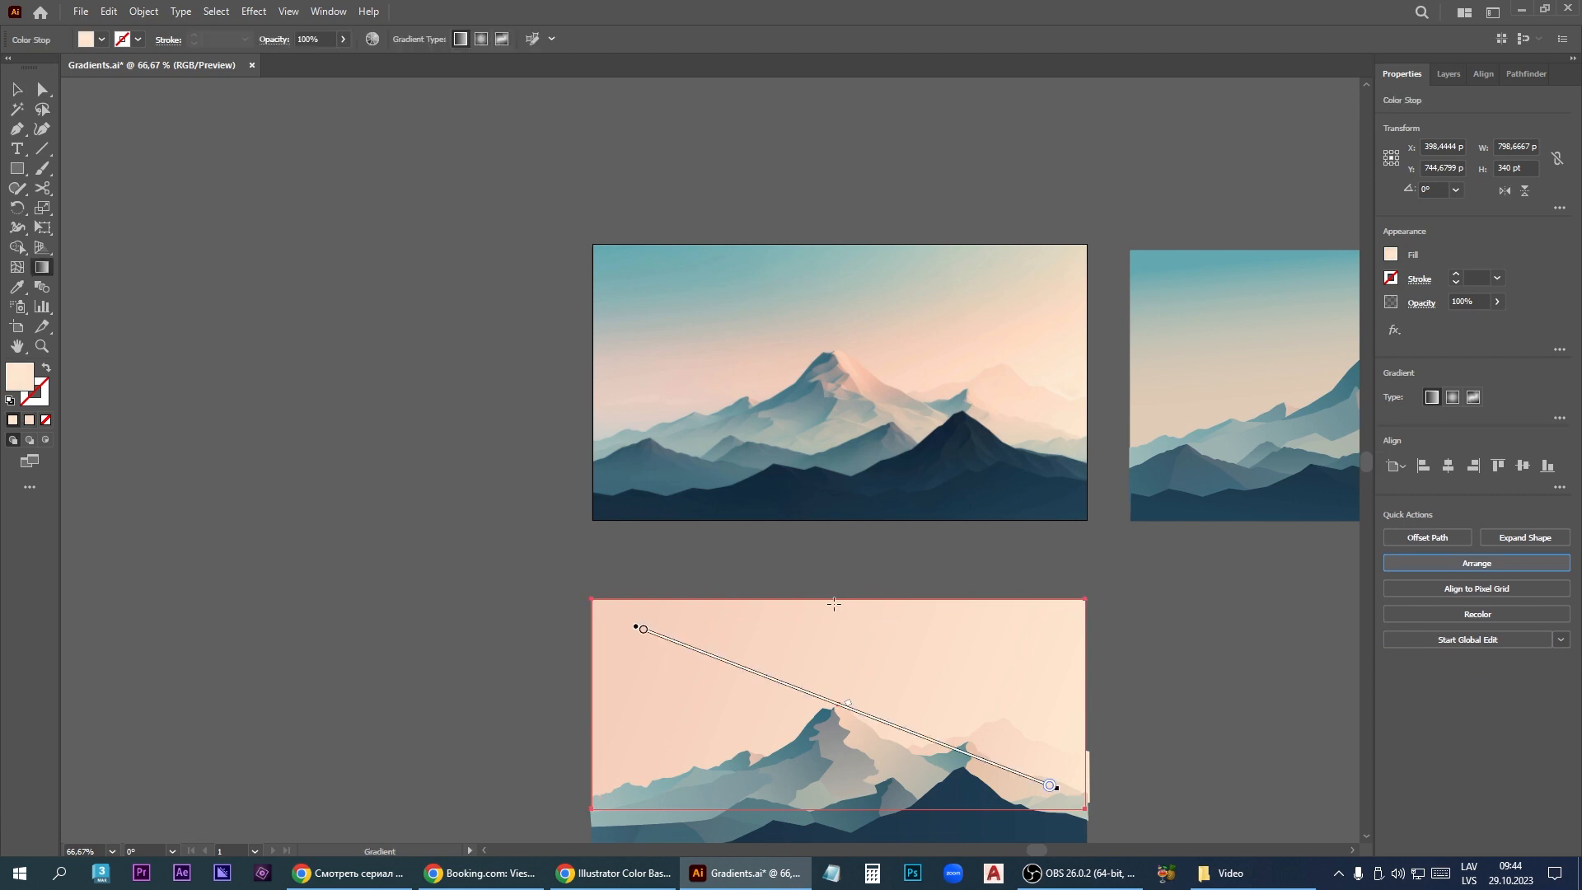
drag(832, 597, 841, 663)
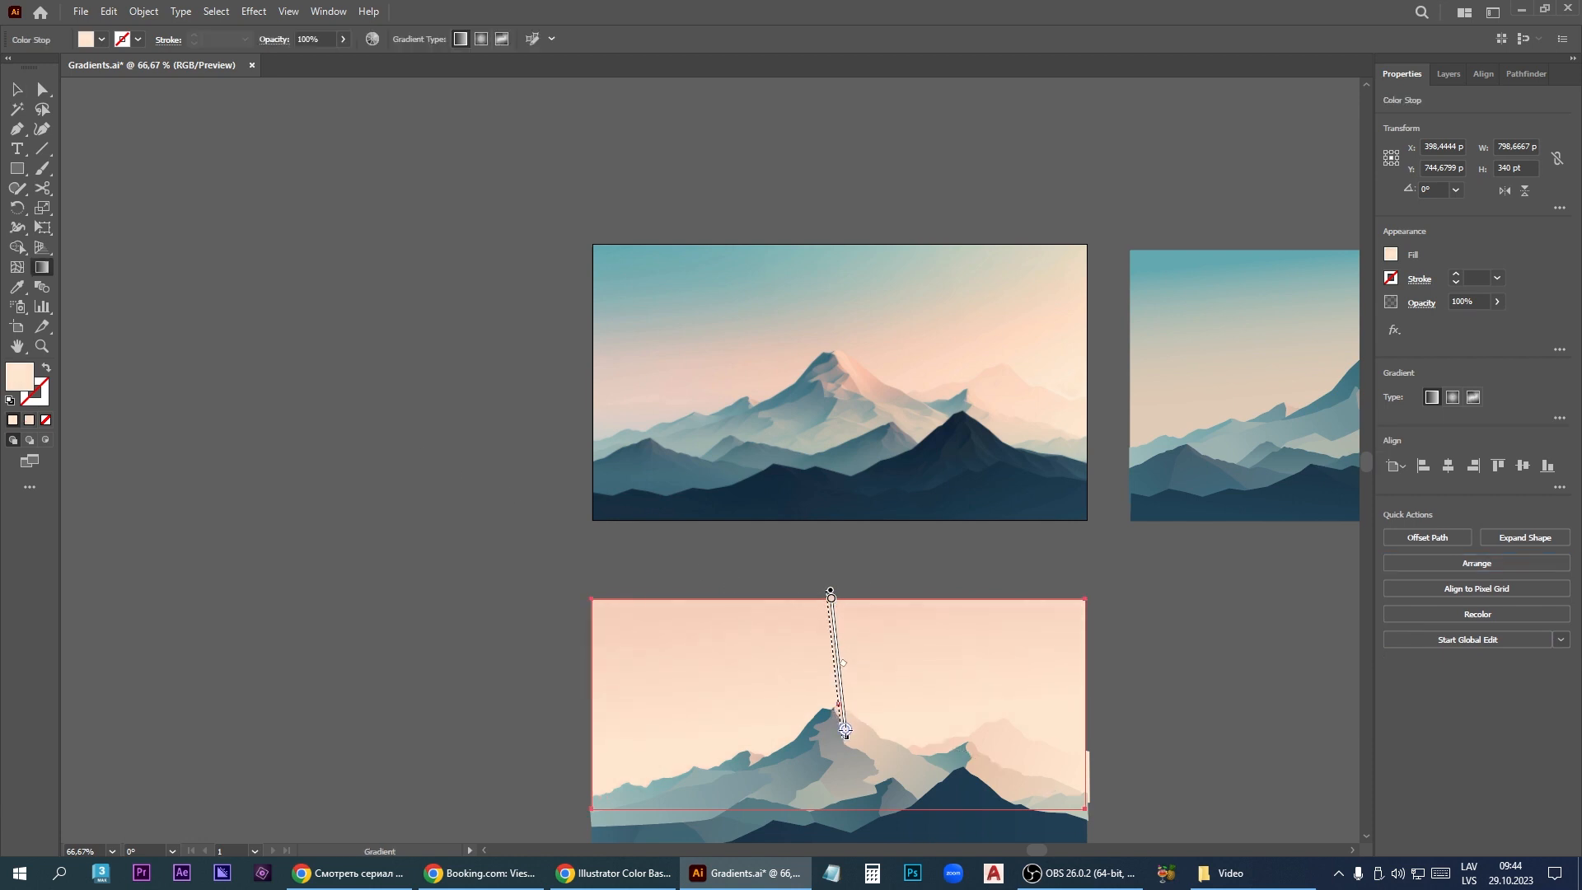
drag(846, 743, 842, 743)
Step: Recolour the sky gradient with teal at the top and peach at the bottom, sampled from the image, and adjust its midpoint
double_click(828, 598)
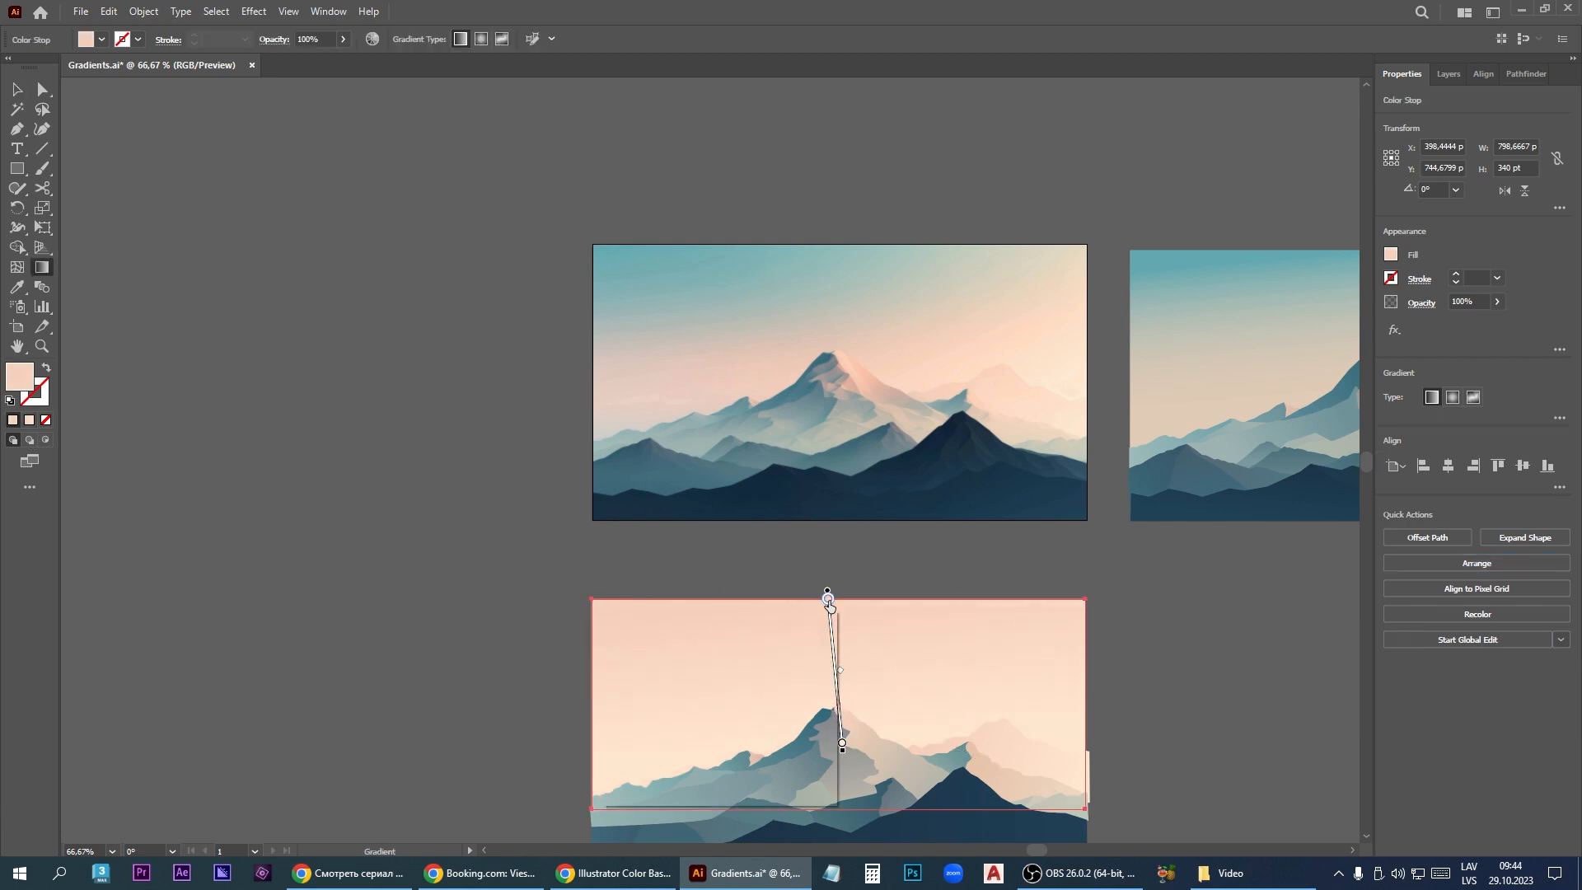
click(616, 712)
click(744, 248)
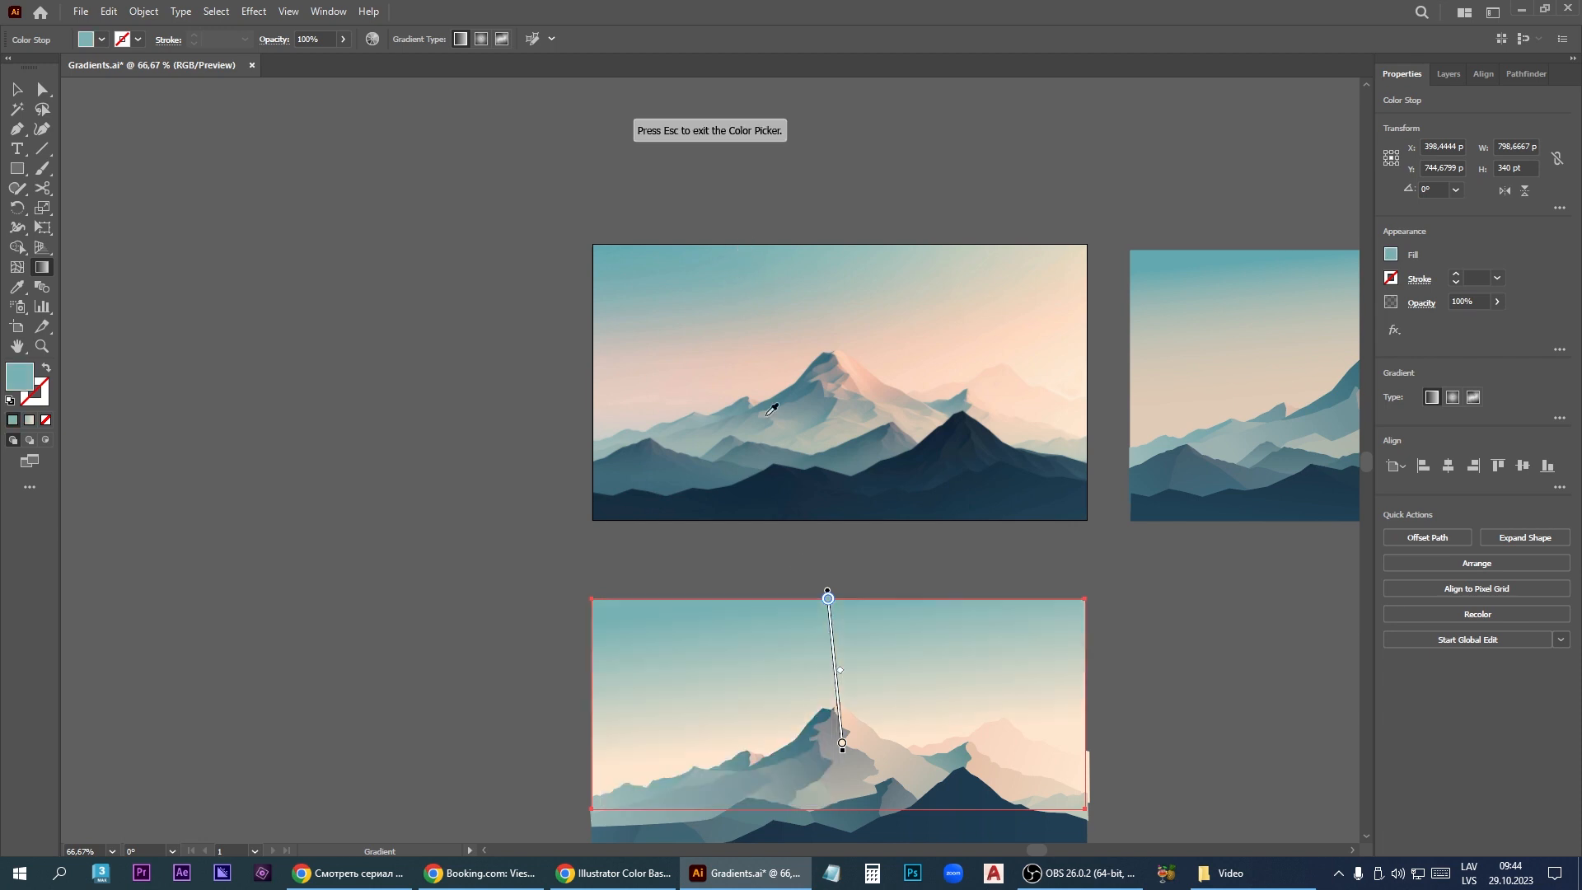
double_click(842, 744)
click(631, 640)
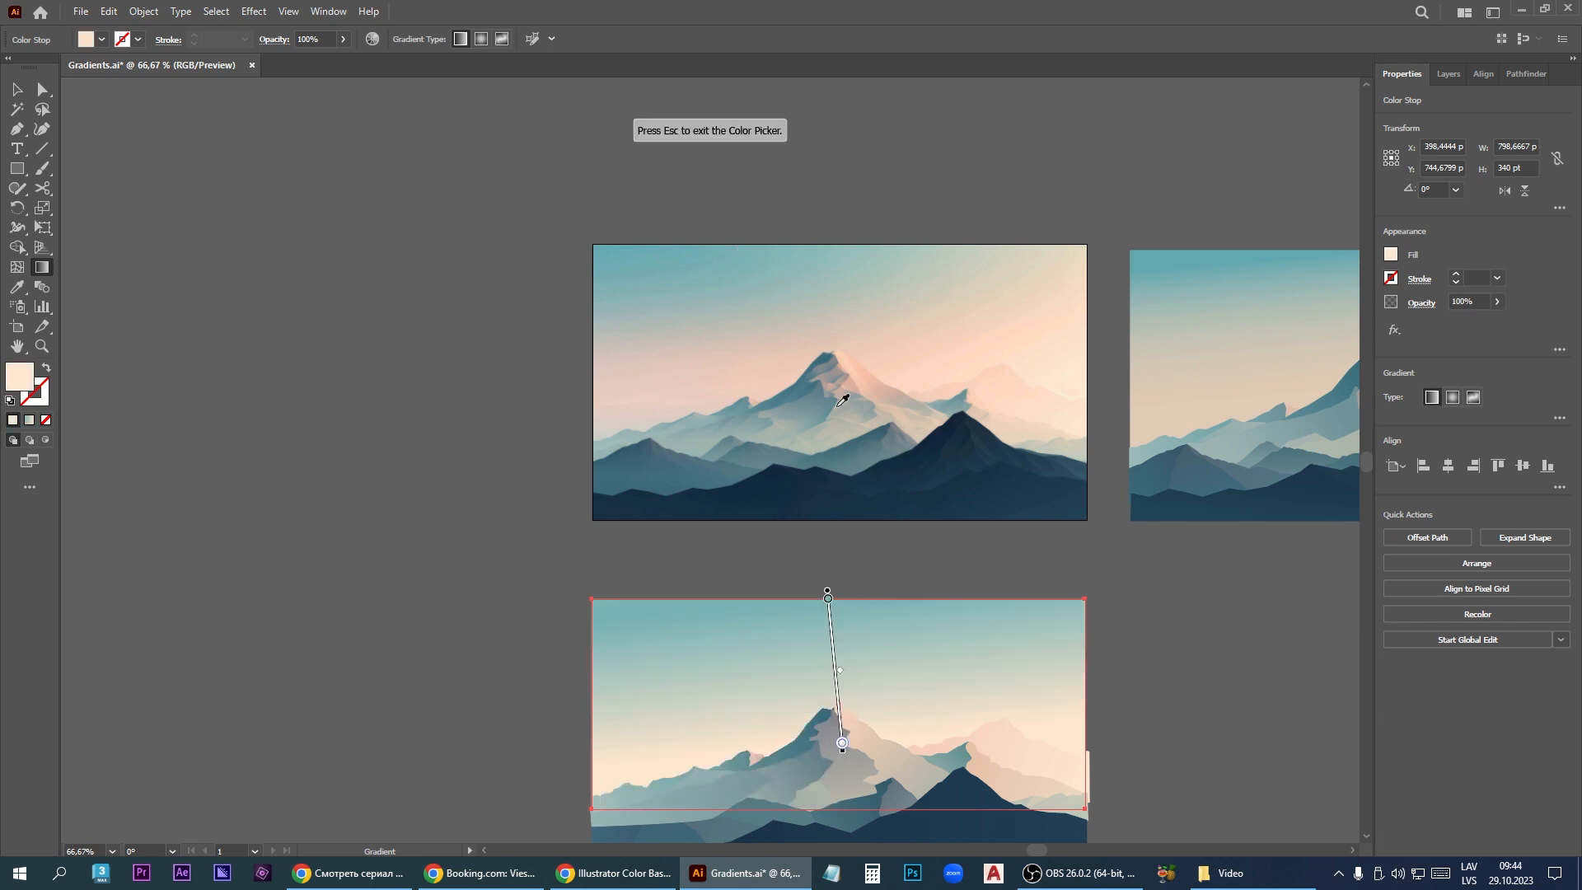
click(913, 381)
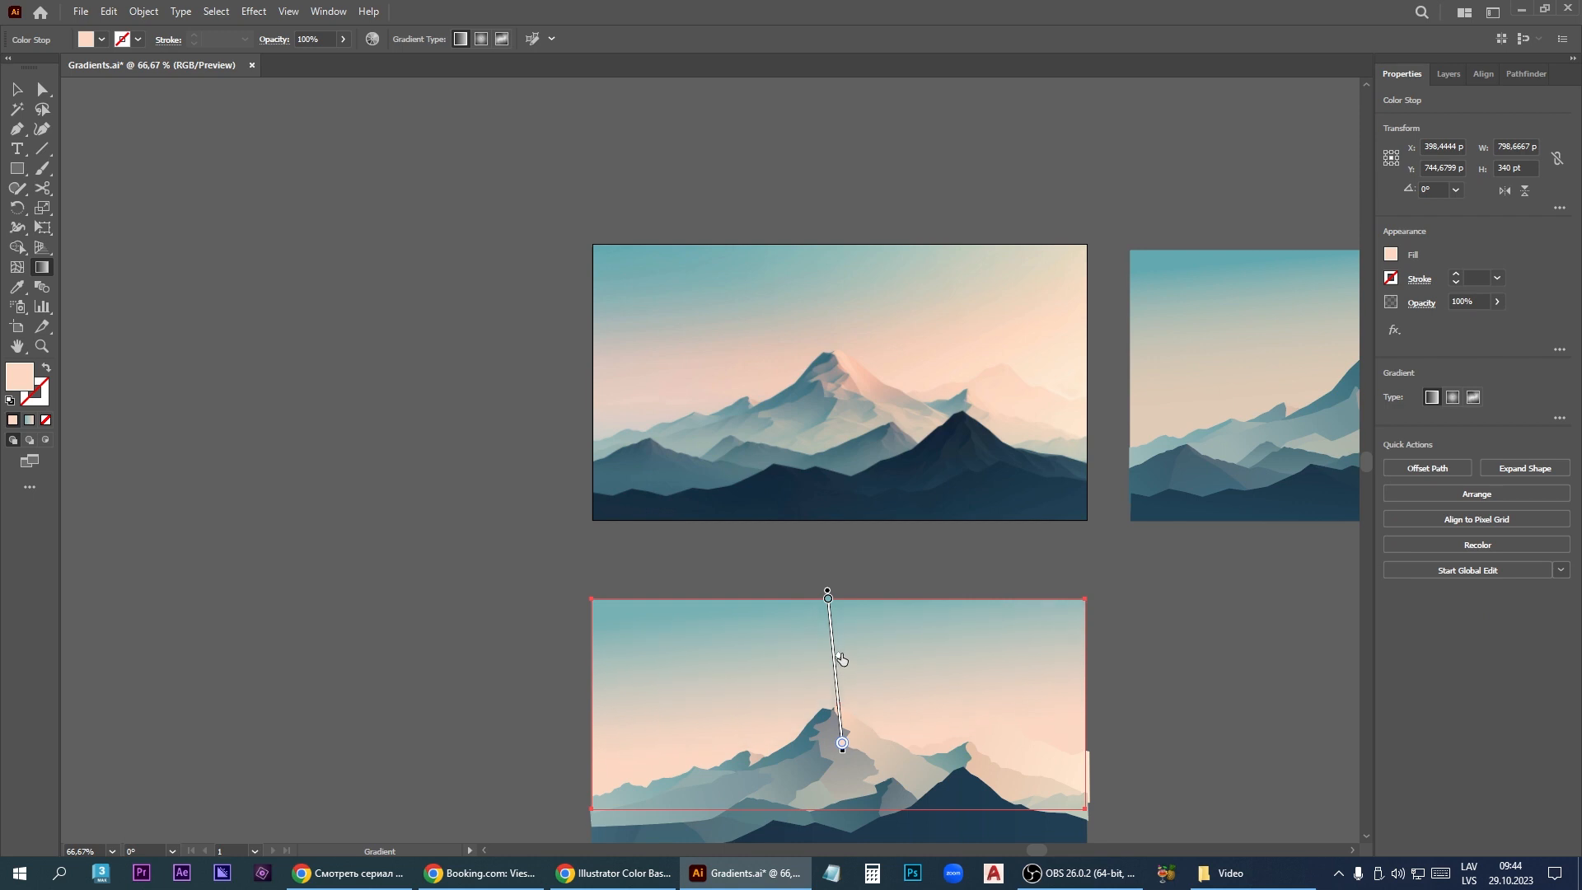
mouse_move(840, 657)
mouse_down()
mouse_move(844, 635)
mouse_move(849, 697)
mouse_move(849, 653)
mouse_up()
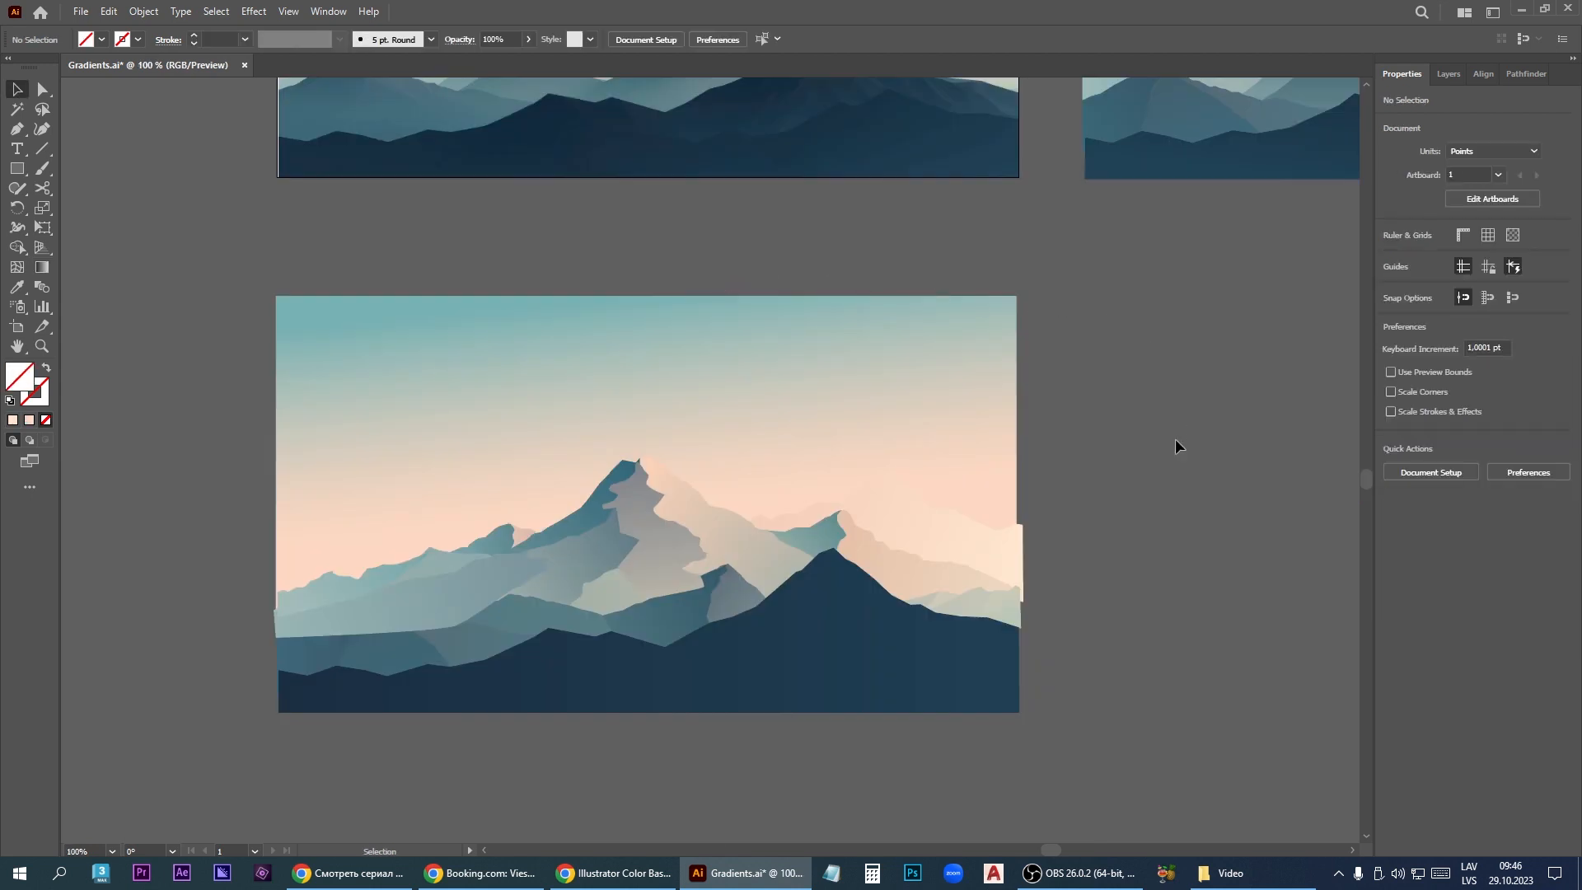
drag(1175, 438, 854, 543)
scroll(1193, 485, down, 2)
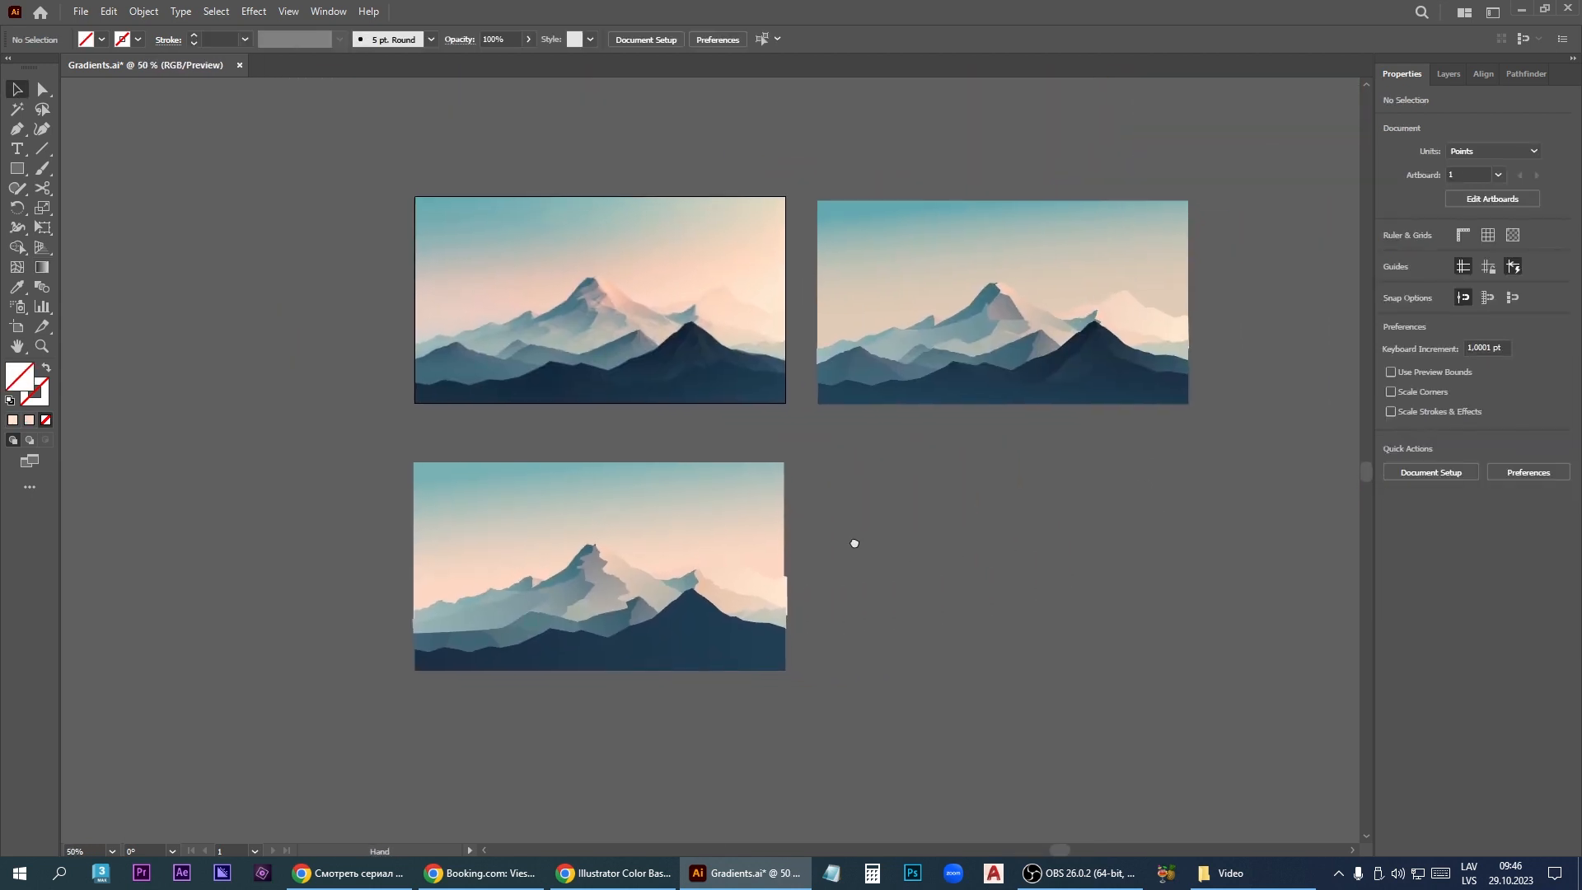